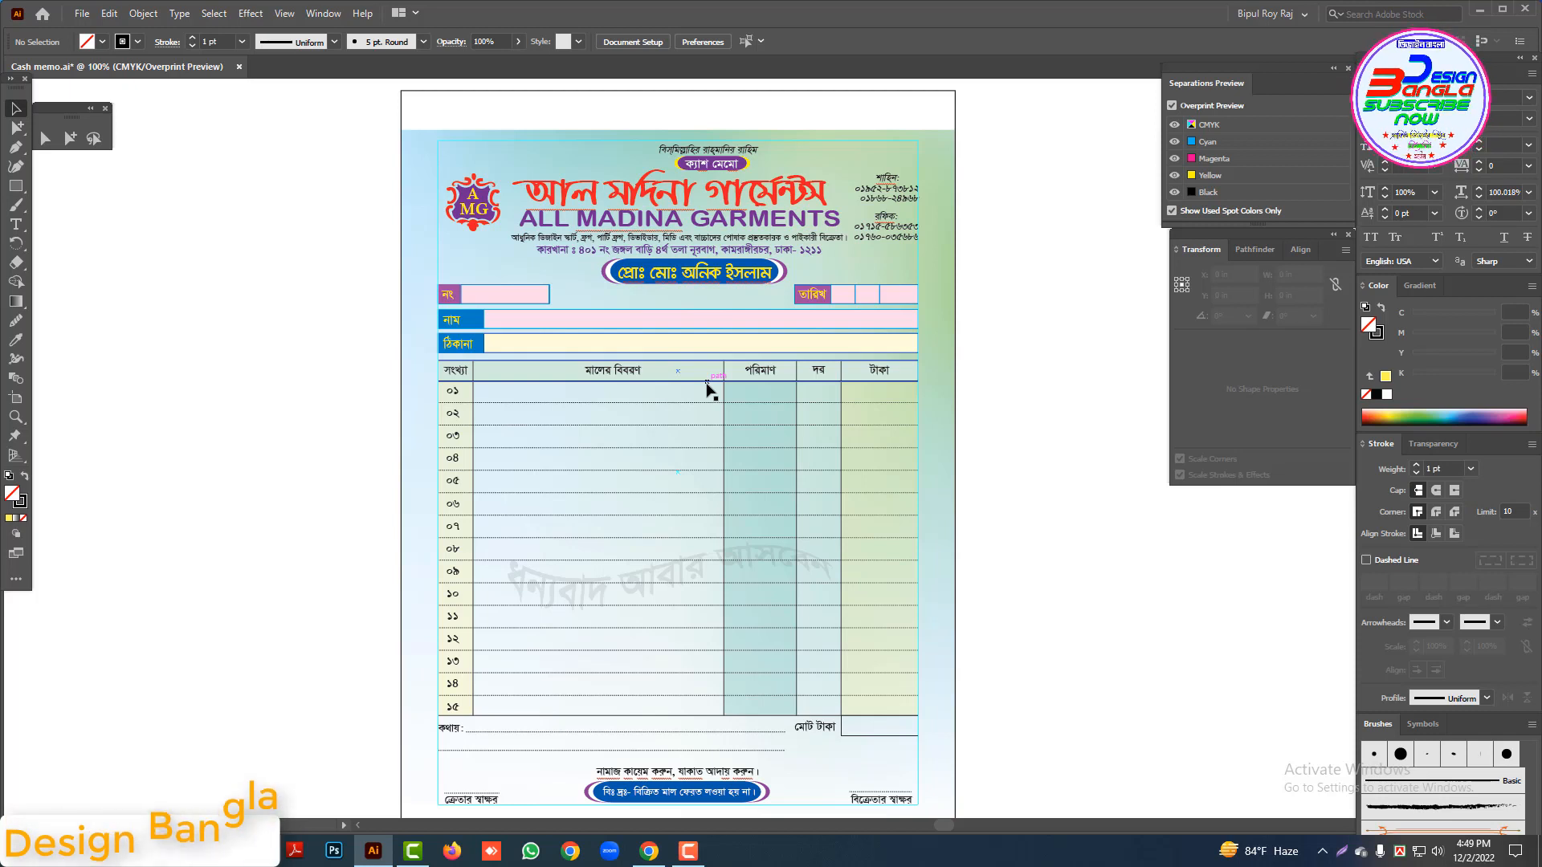
Step: Examine the finished cash memo's overall layout, size and gradient mesh background
{"action": "key", "text": "ctrl+minus"}
{"action": "left_click_drag", "start_coordinate": [879, 399], "coordinate": [817, 423]}
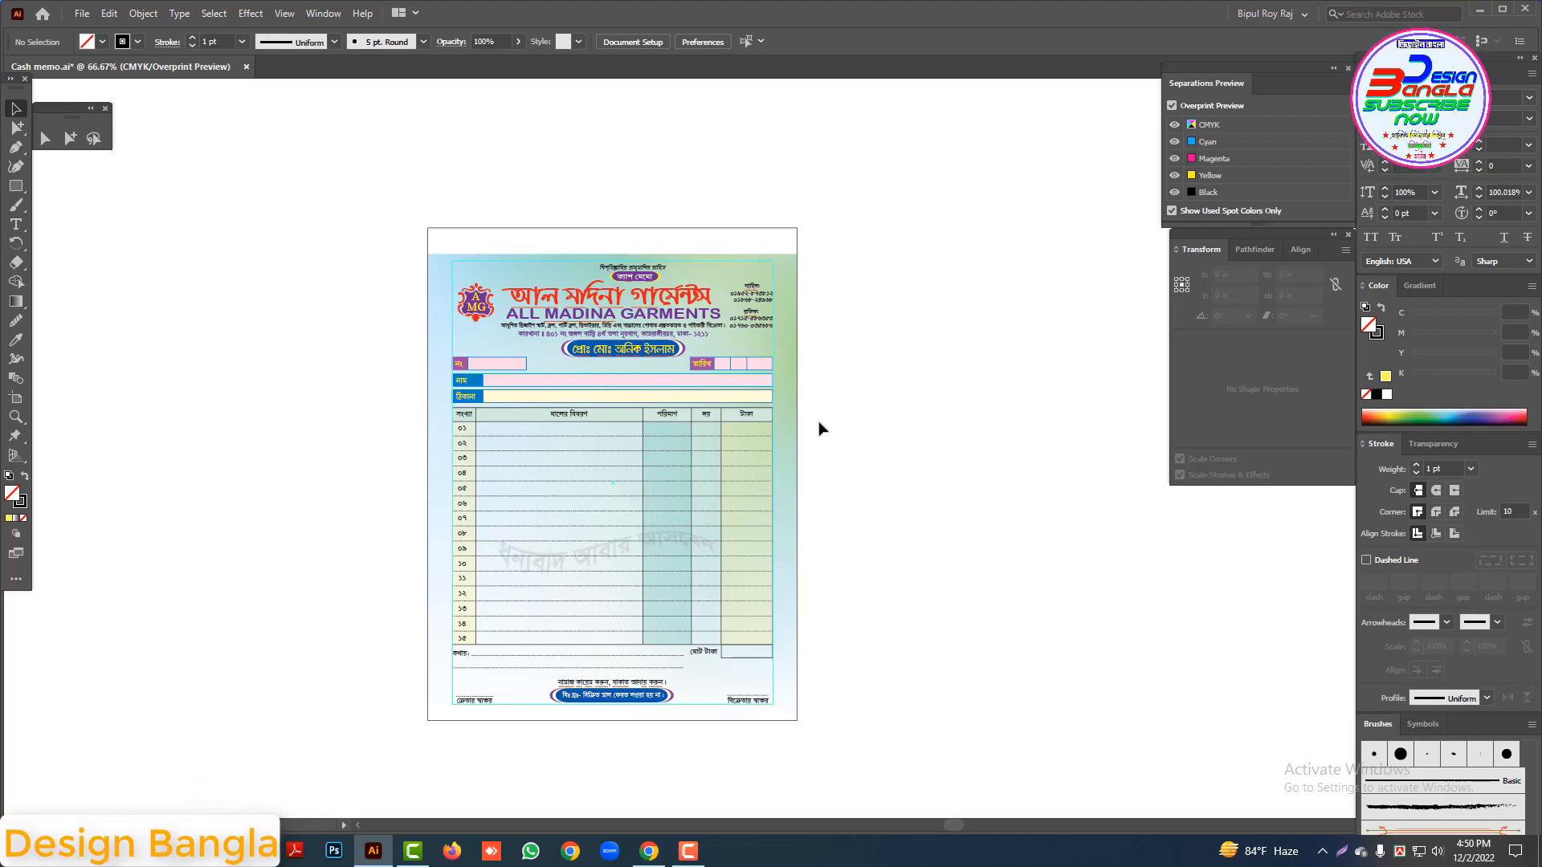
{"action": "left_click_drag", "start_coordinate": [376, 205], "coordinate": [888, 764]}
{"action": "key", "text": "ctrl+plus"}
{"action": "left_click_drag", "start_coordinate": [791, 450], "coordinate": [871, 544]}
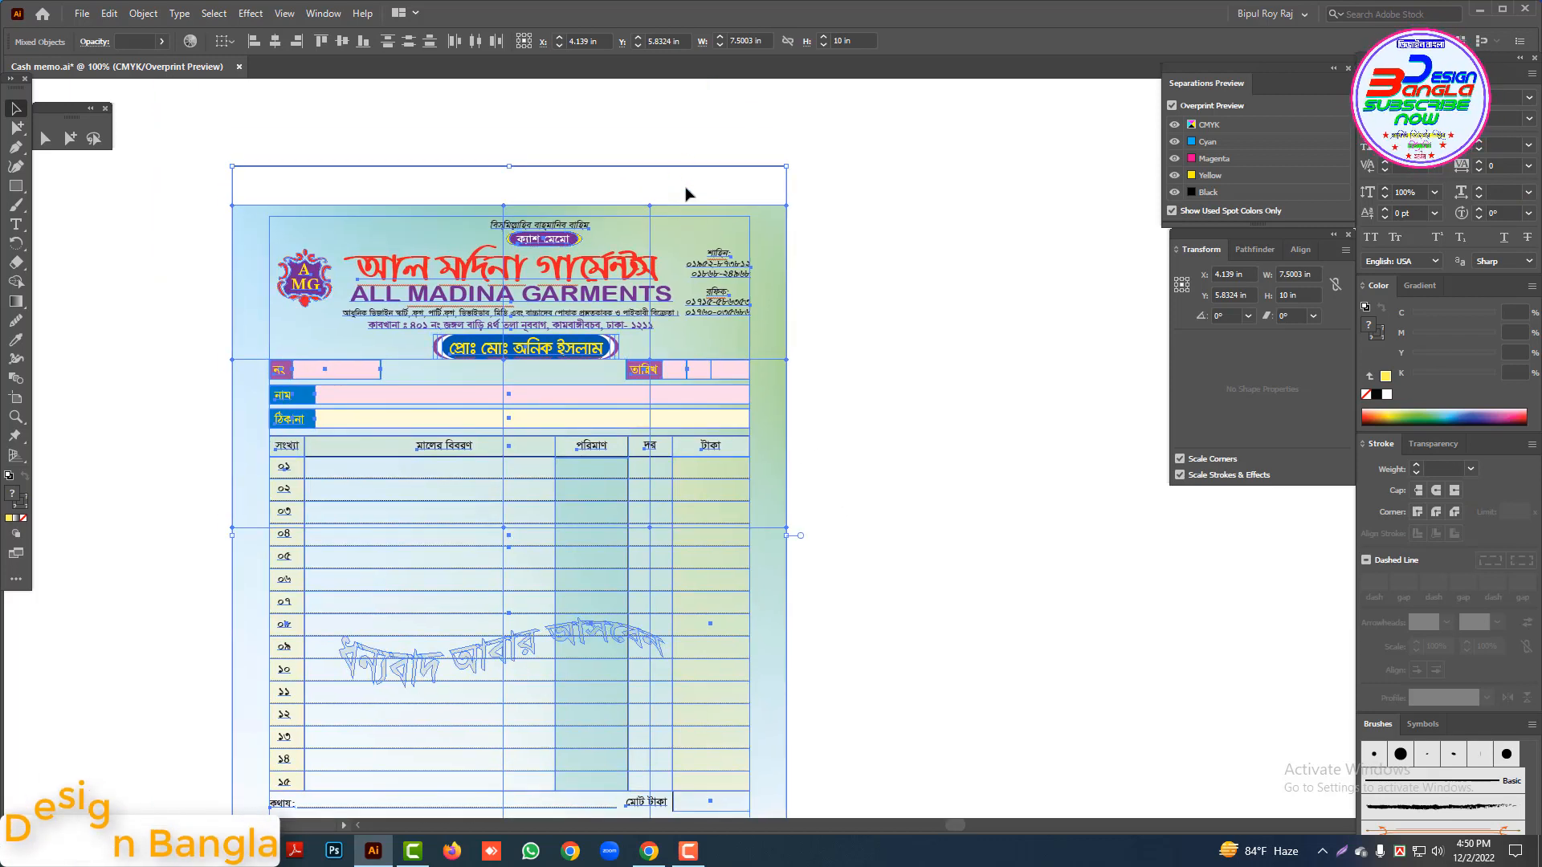
{"action": "scroll", "coordinate": [795, 453], "scroll_direction": "down", "scroll_amount": 1}
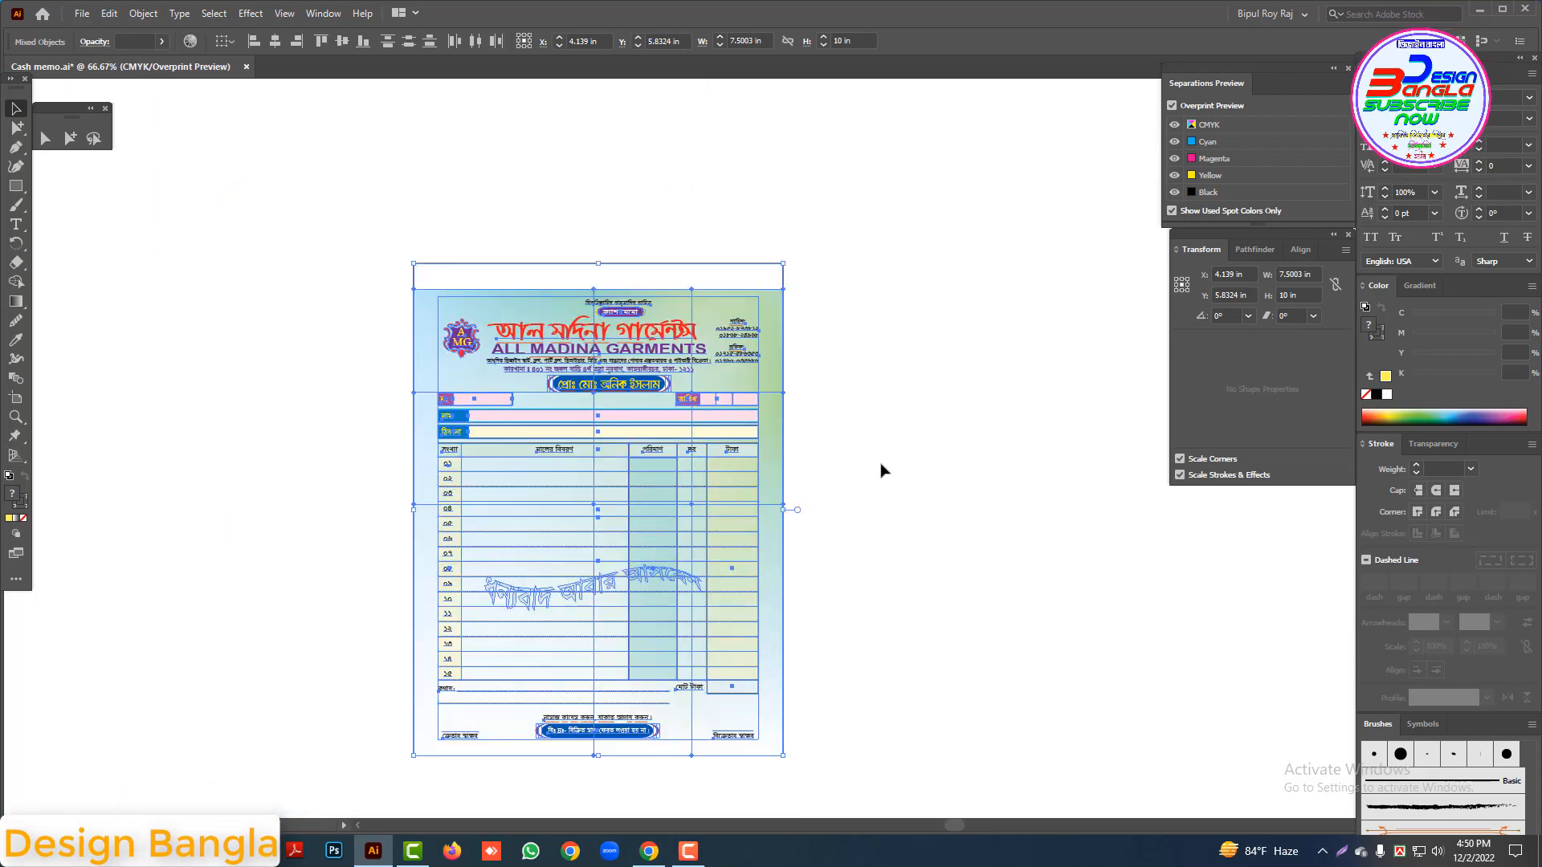
{"action": "left_click", "coordinate": [785, 440]}
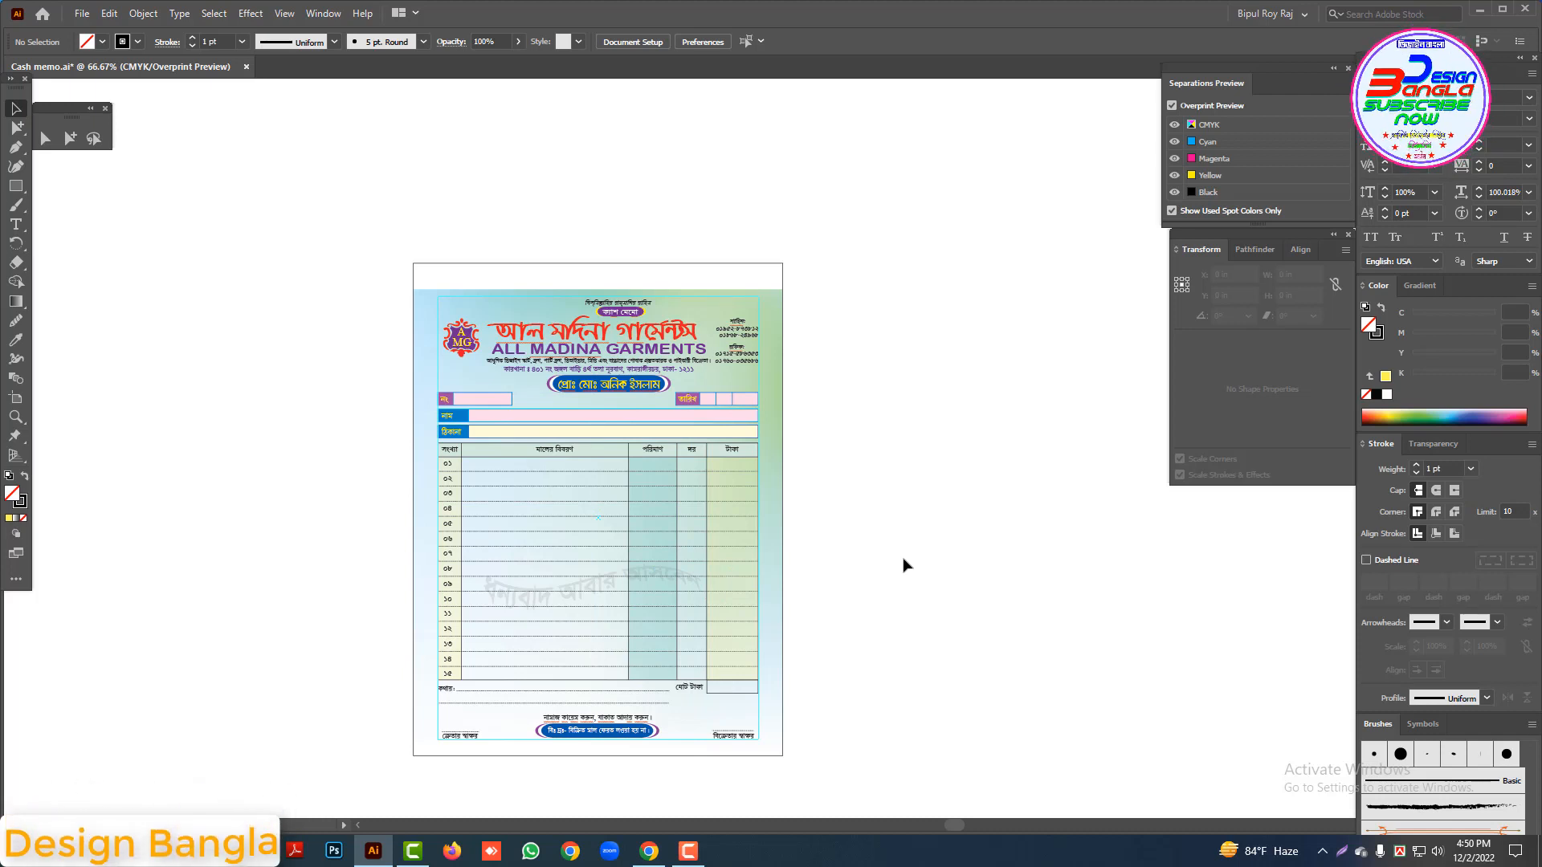
{"action": "left_click", "coordinate": [775, 377]}
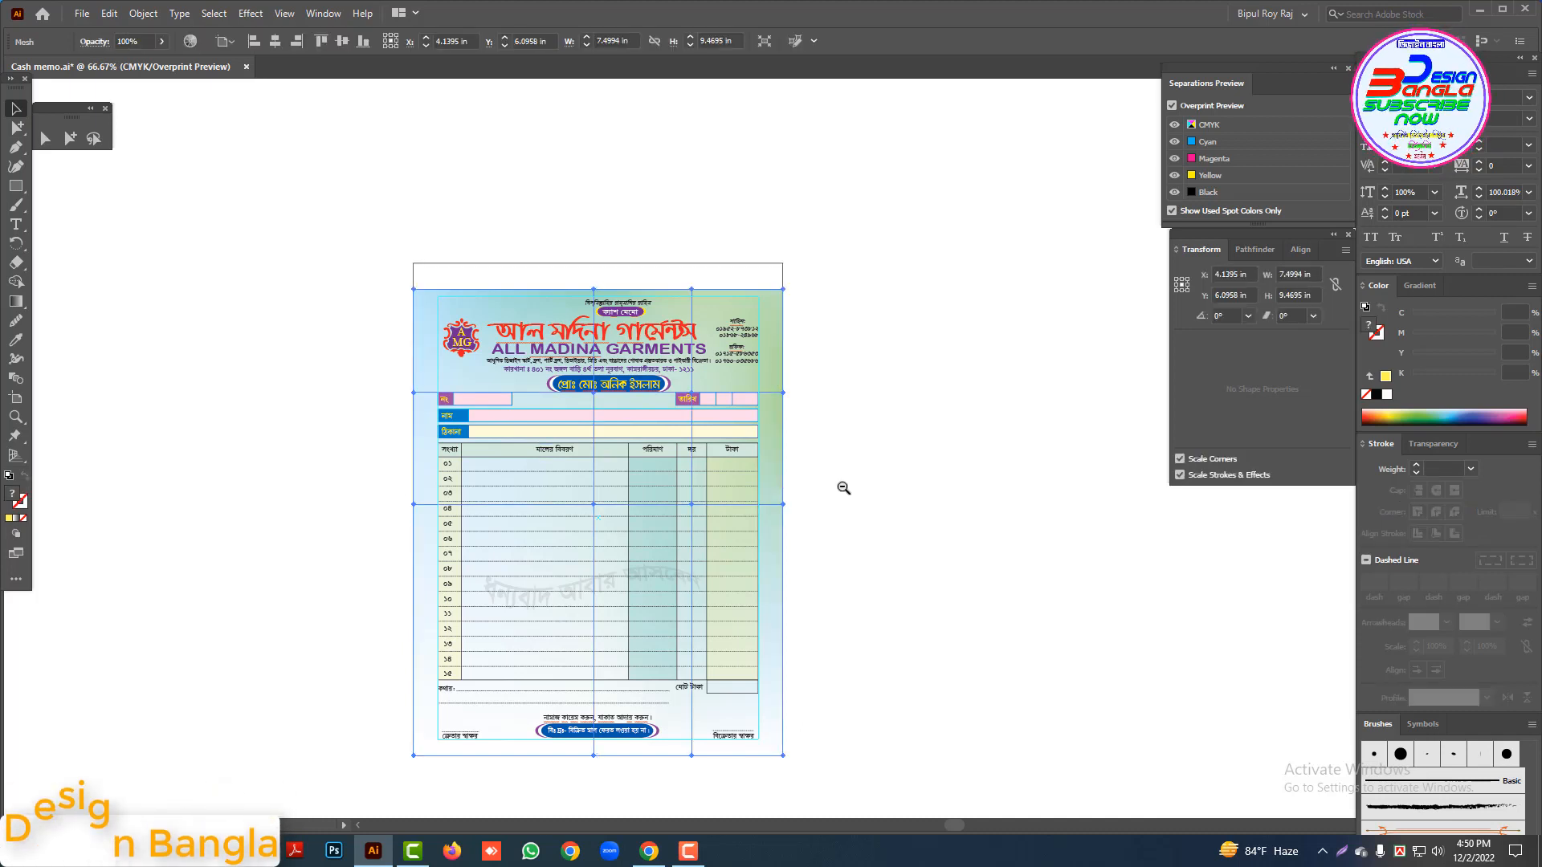
{"action": "key", "text": "ctrl+minus"}
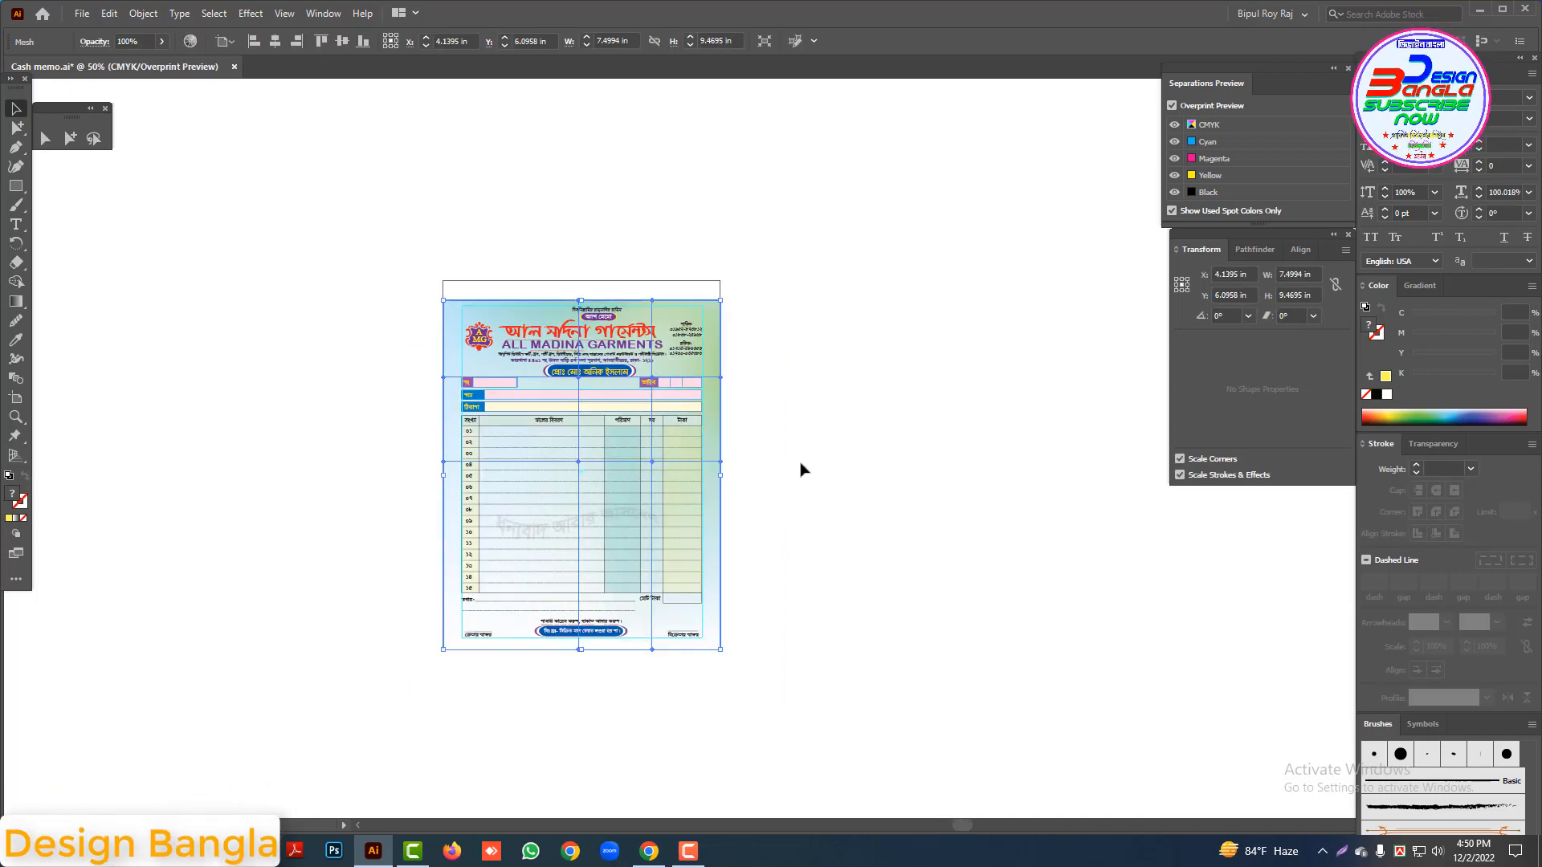
Step: Move the complete finished memo aside to free up empty canvas space beside it
{"action": "left_click", "coordinate": [800, 469]}
{"action": "left_click_drag", "start_coordinate": [400, 232], "coordinate": [821, 807]}
{"action": "left_click_drag", "start_coordinate": [651, 489], "coordinate": [315, 455]}
{"action": "left_click", "coordinate": [546, 419]}
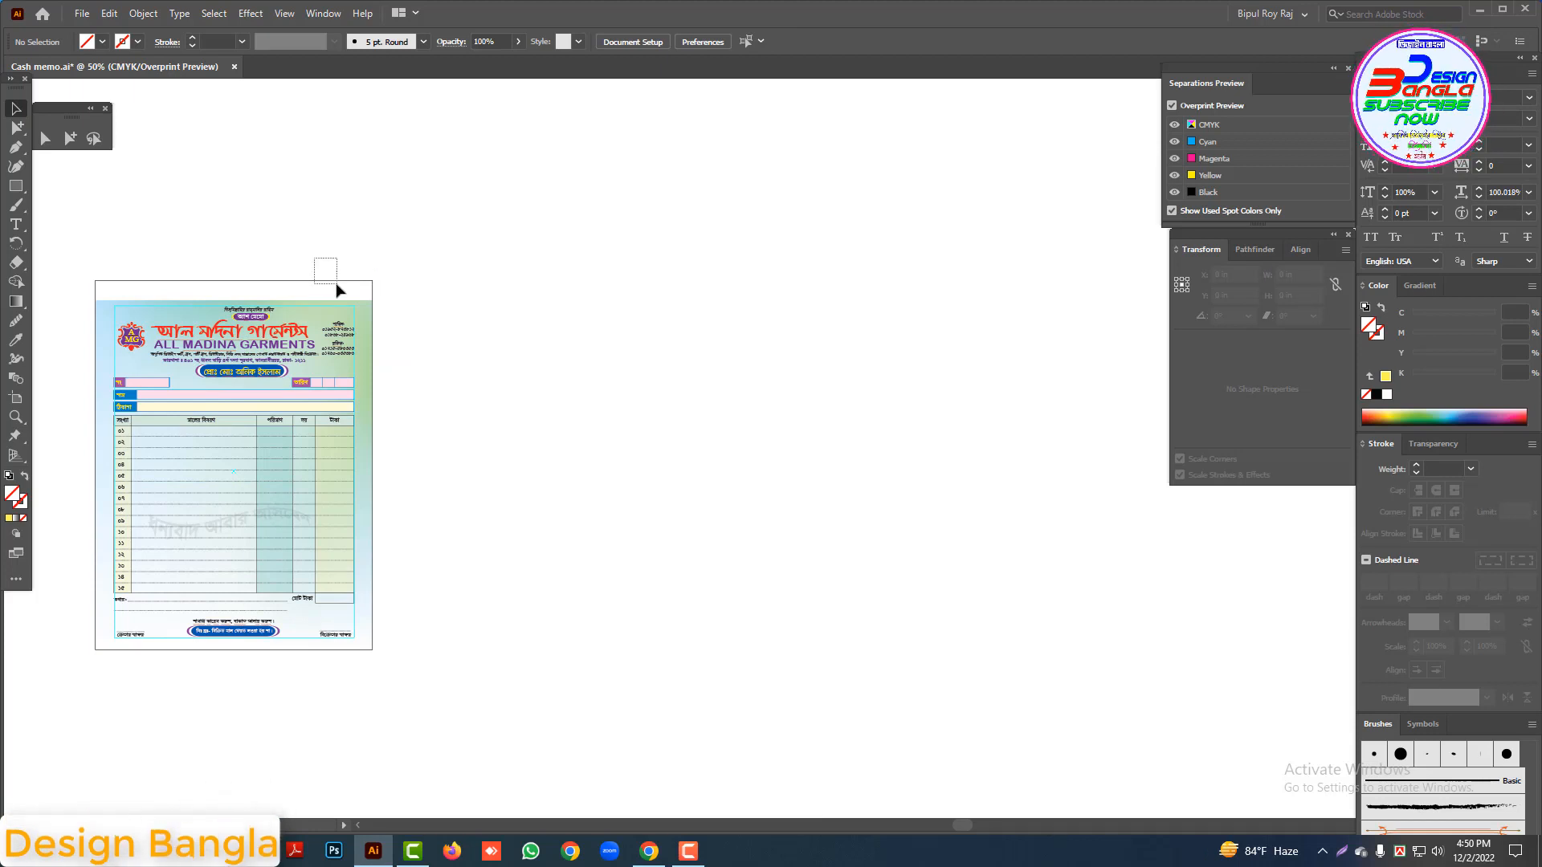
Step: Duplicate the memo's 7.5 x 10 in outer frame into the empty space beside the design
{"action": "left_click_drag", "start_coordinate": [338, 283], "coordinate": [659, 332]}
{"action": "left_click_drag", "start_coordinate": [799, 337], "coordinate": [667, 454]}
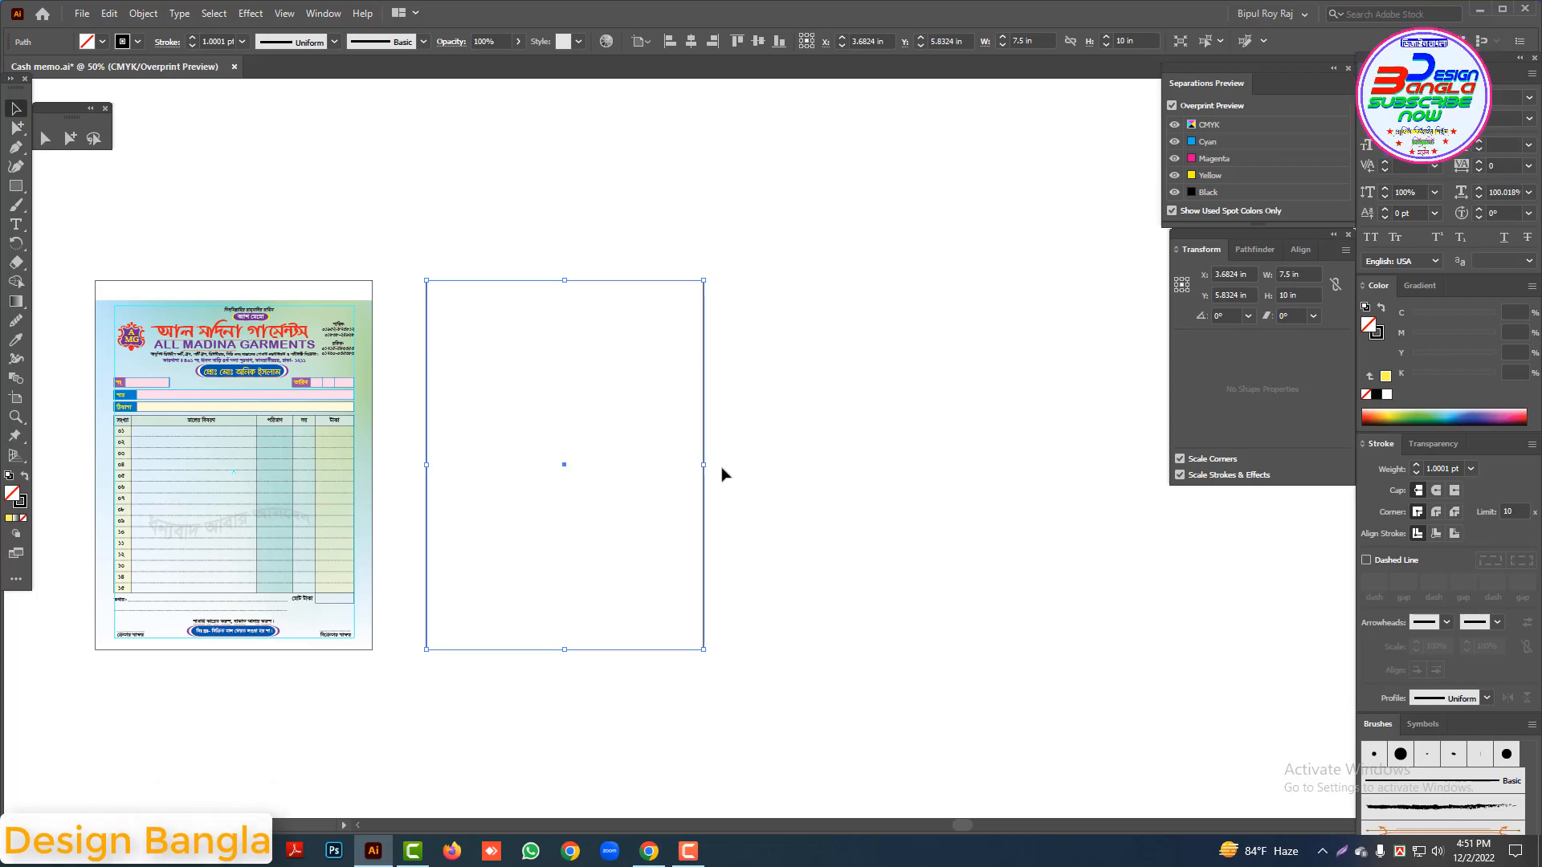
{"action": "left_click_drag", "start_coordinate": [760, 446], "coordinate": [671, 503]}
{"action": "left_click_drag", "start_coordinate": [518, 227], "coordinate": [619, 380]}
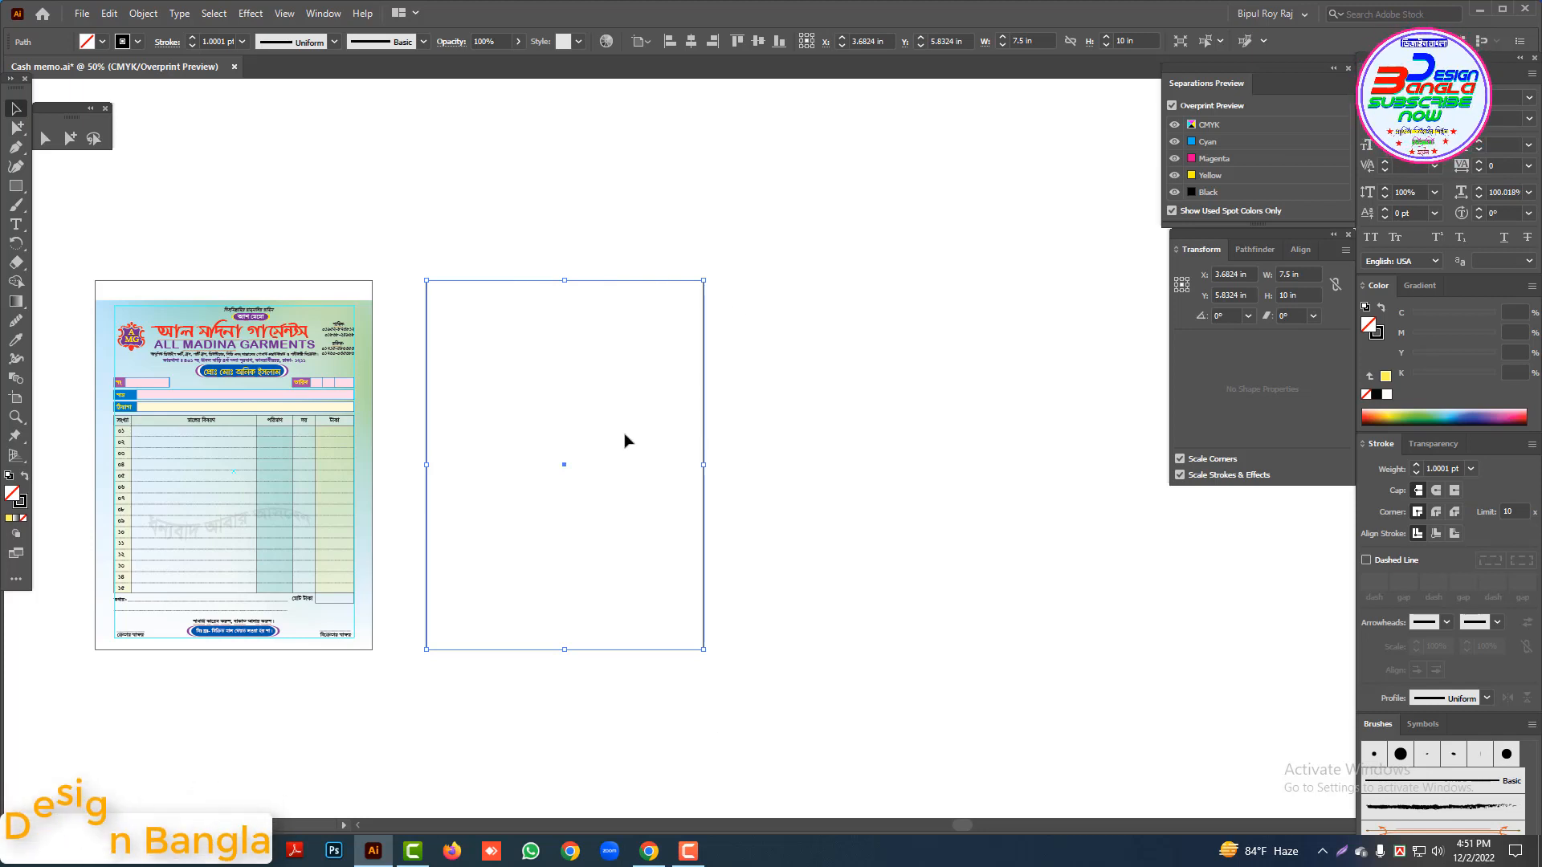
{"action": "left_click", "coordinate": [617, 495]}
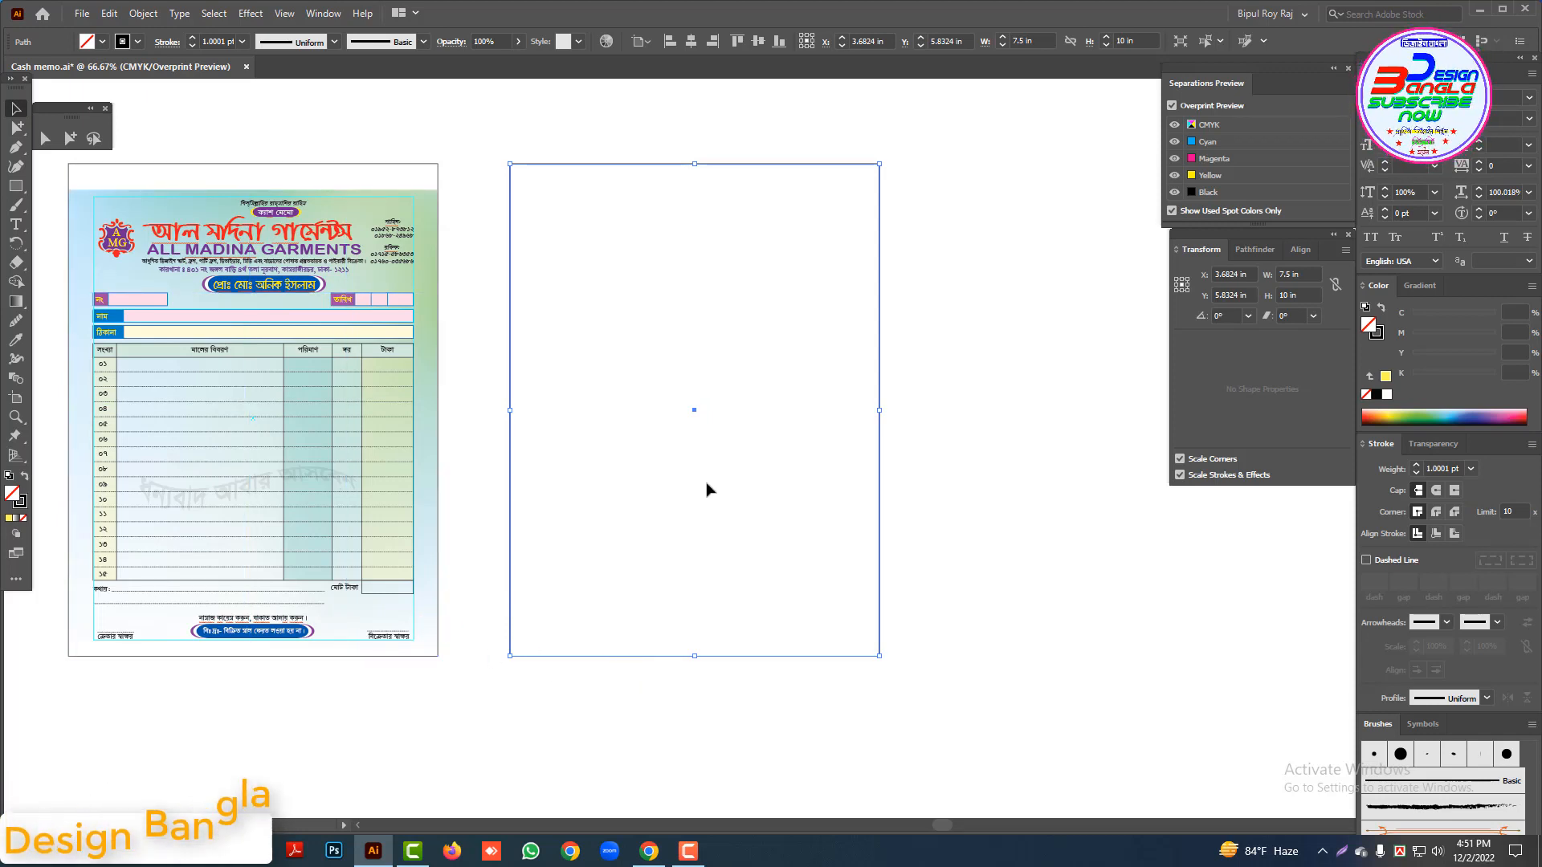
Step: Offset the blank frame's path by -10 mm and convert the resulting inner rectangle into a guide
{"action": "left_click", "coordinate": [143, 12]}
{"action": "mouse_move", "coordinate": [180, 410]}
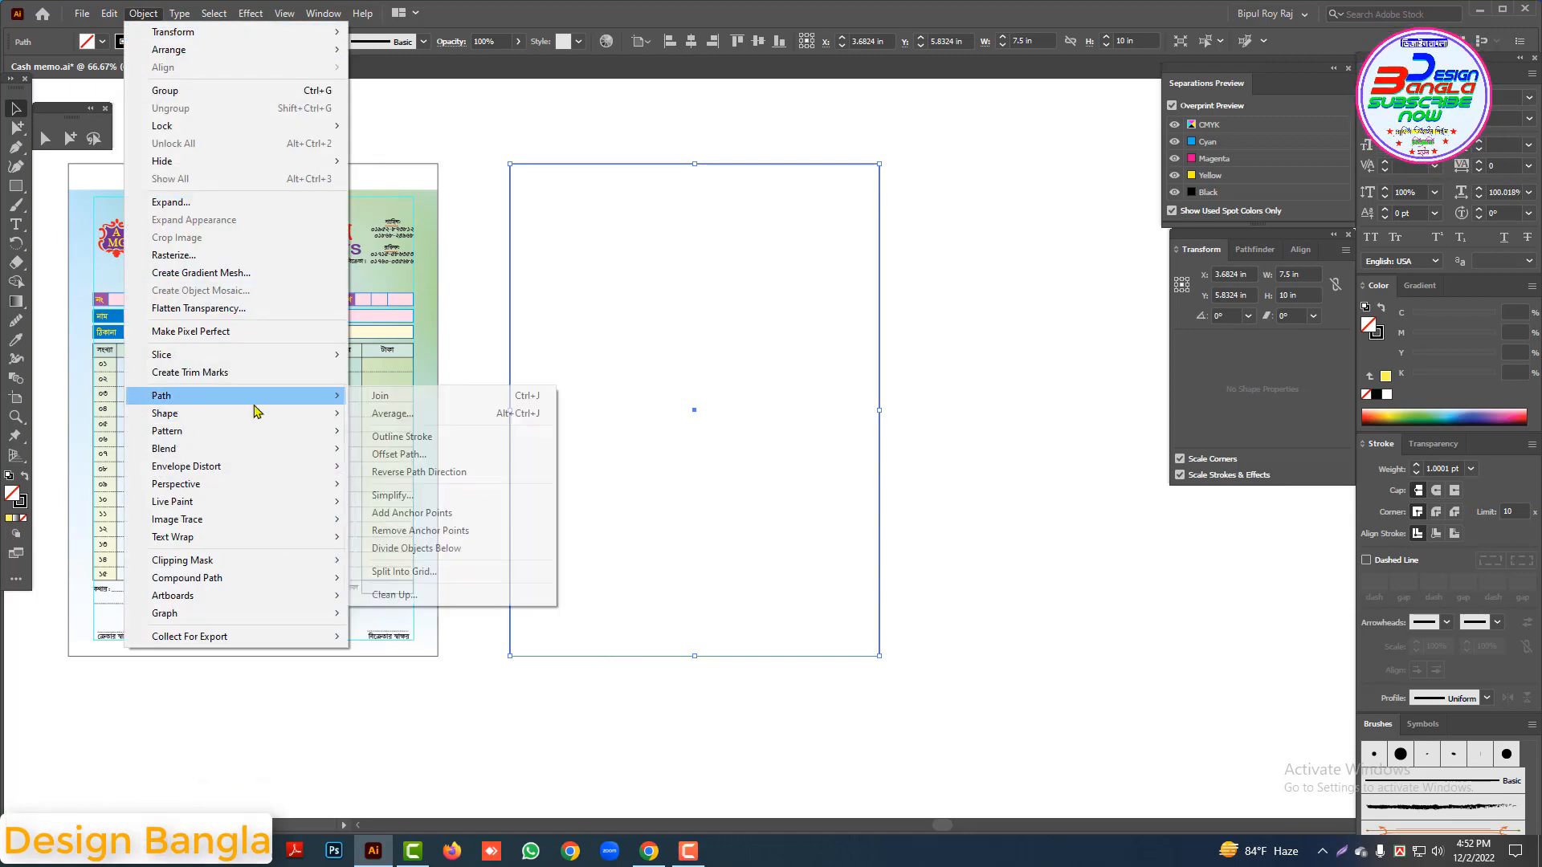
{"action": "left_click", "coordinate": [413, 453]}
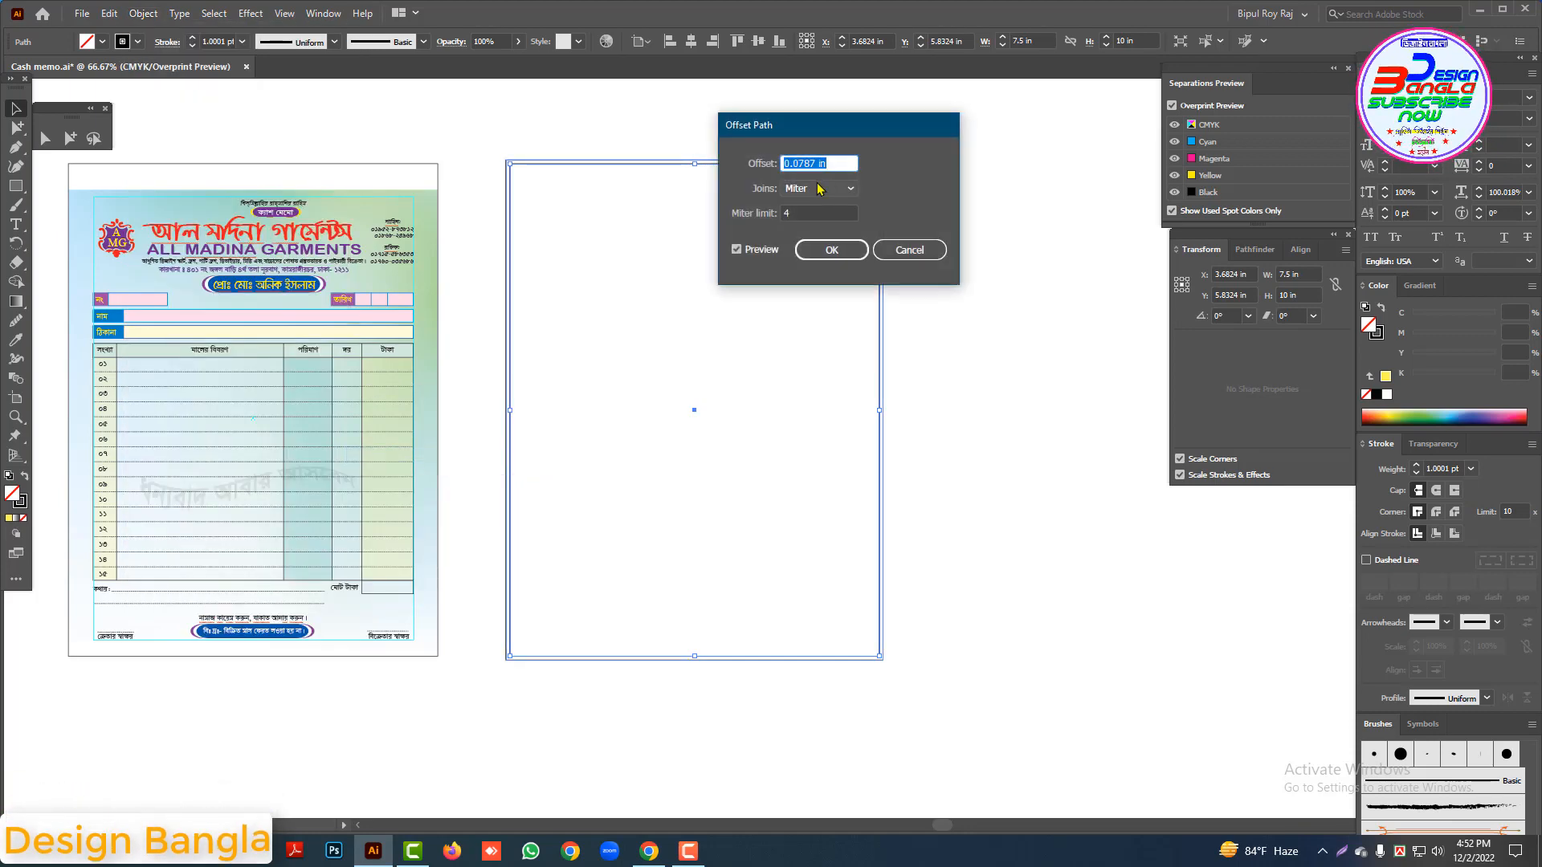
{"action": "type", "text": "-10mm"}
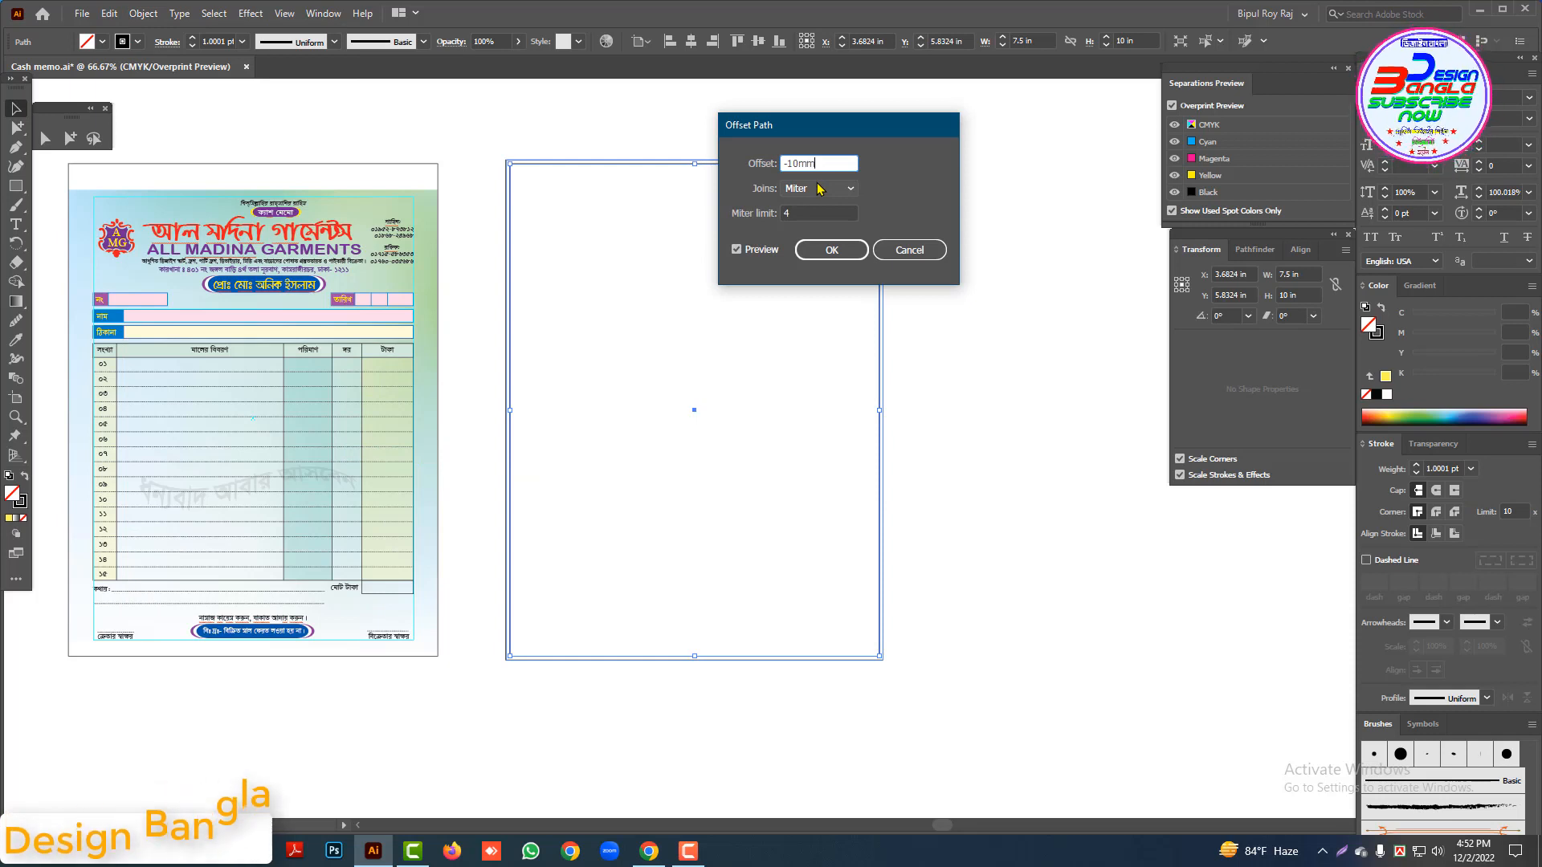
{"action": "key", "text": "Return"}
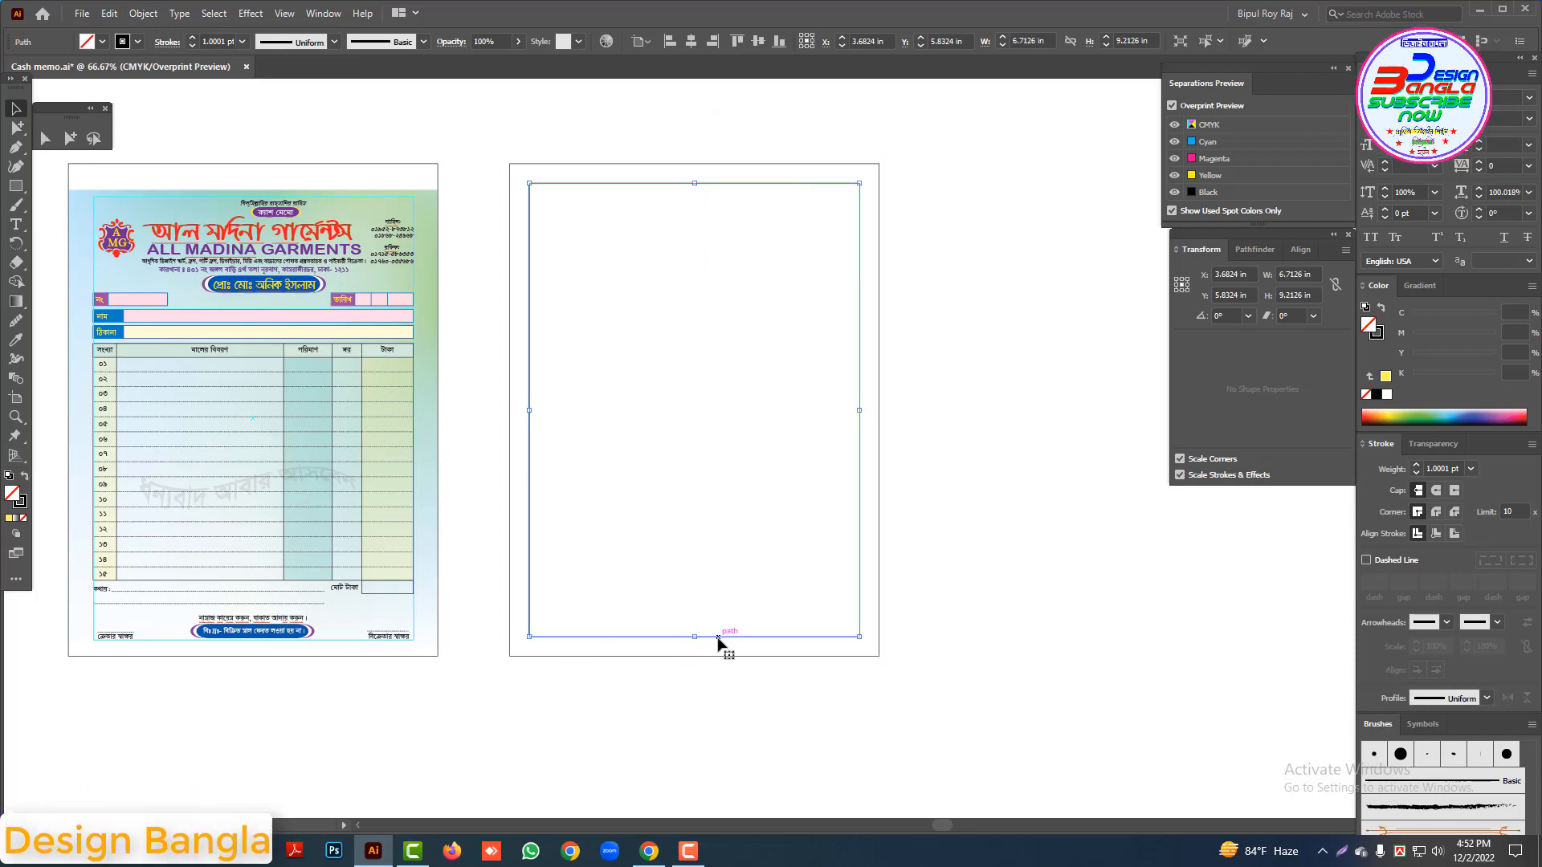
{"action": "key", "text": "ctrl+5"}
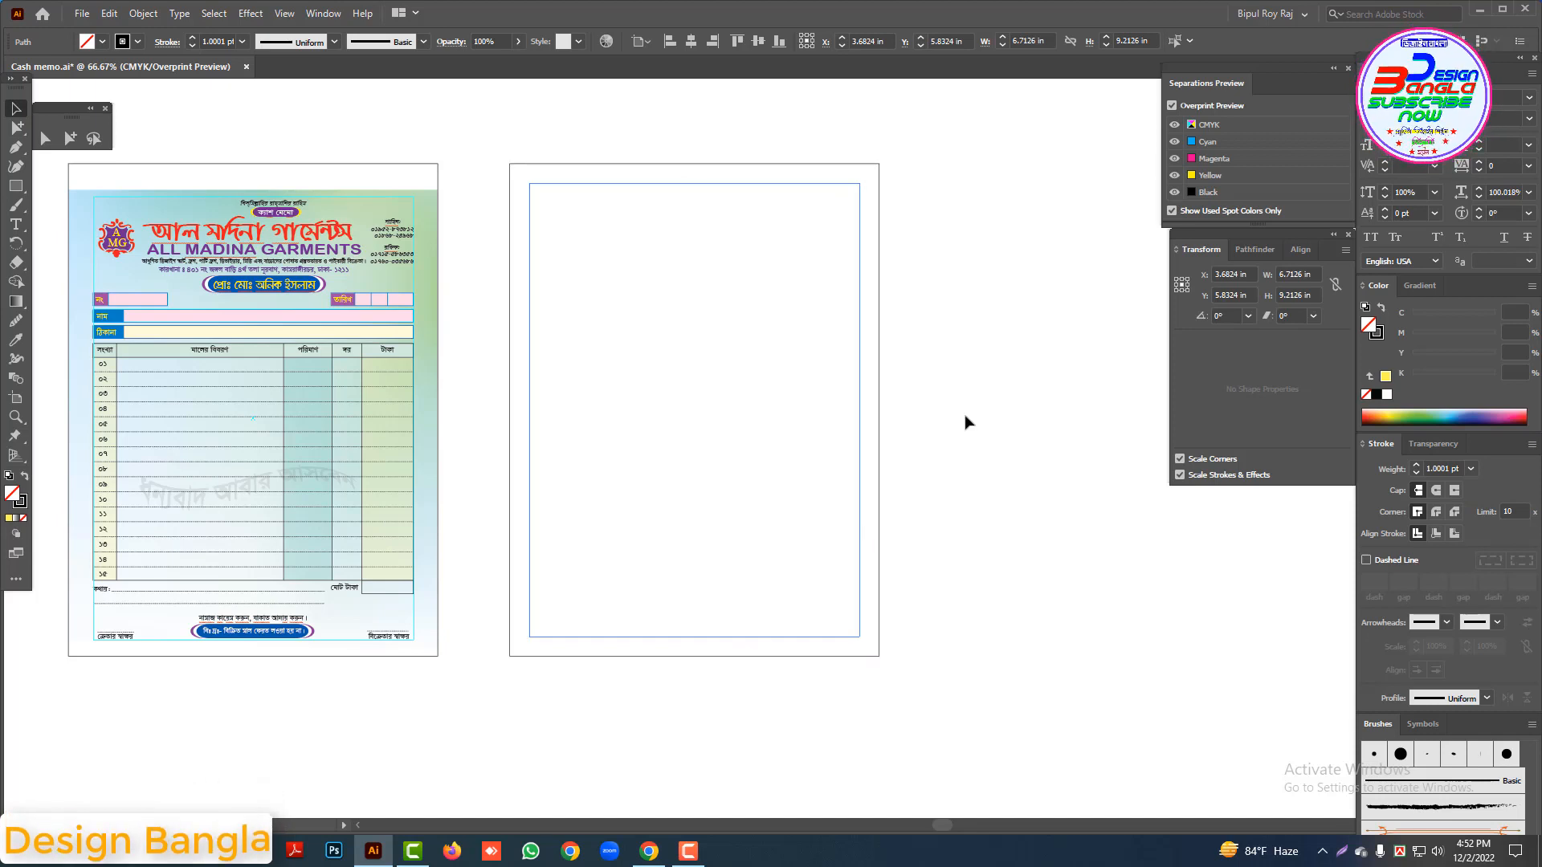
{"action": "left_click", "coordinate": [889, 329]}
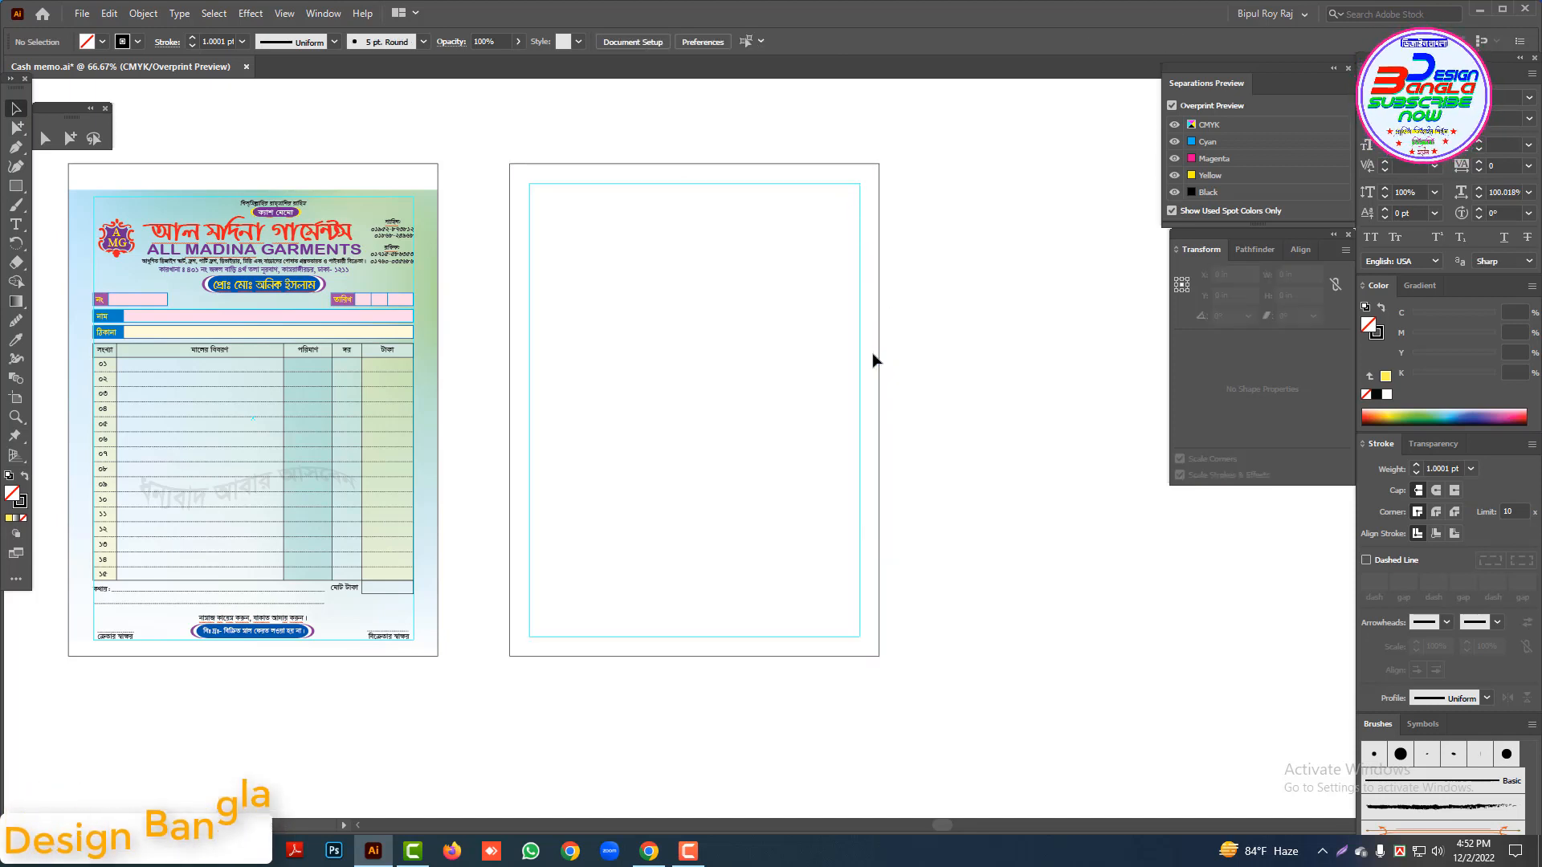
Step: Compare the finished memo's artwork, outer frame and margin guide with the blank frame and its guide
{"action": "left_click", "coordinate": [15, 187]}
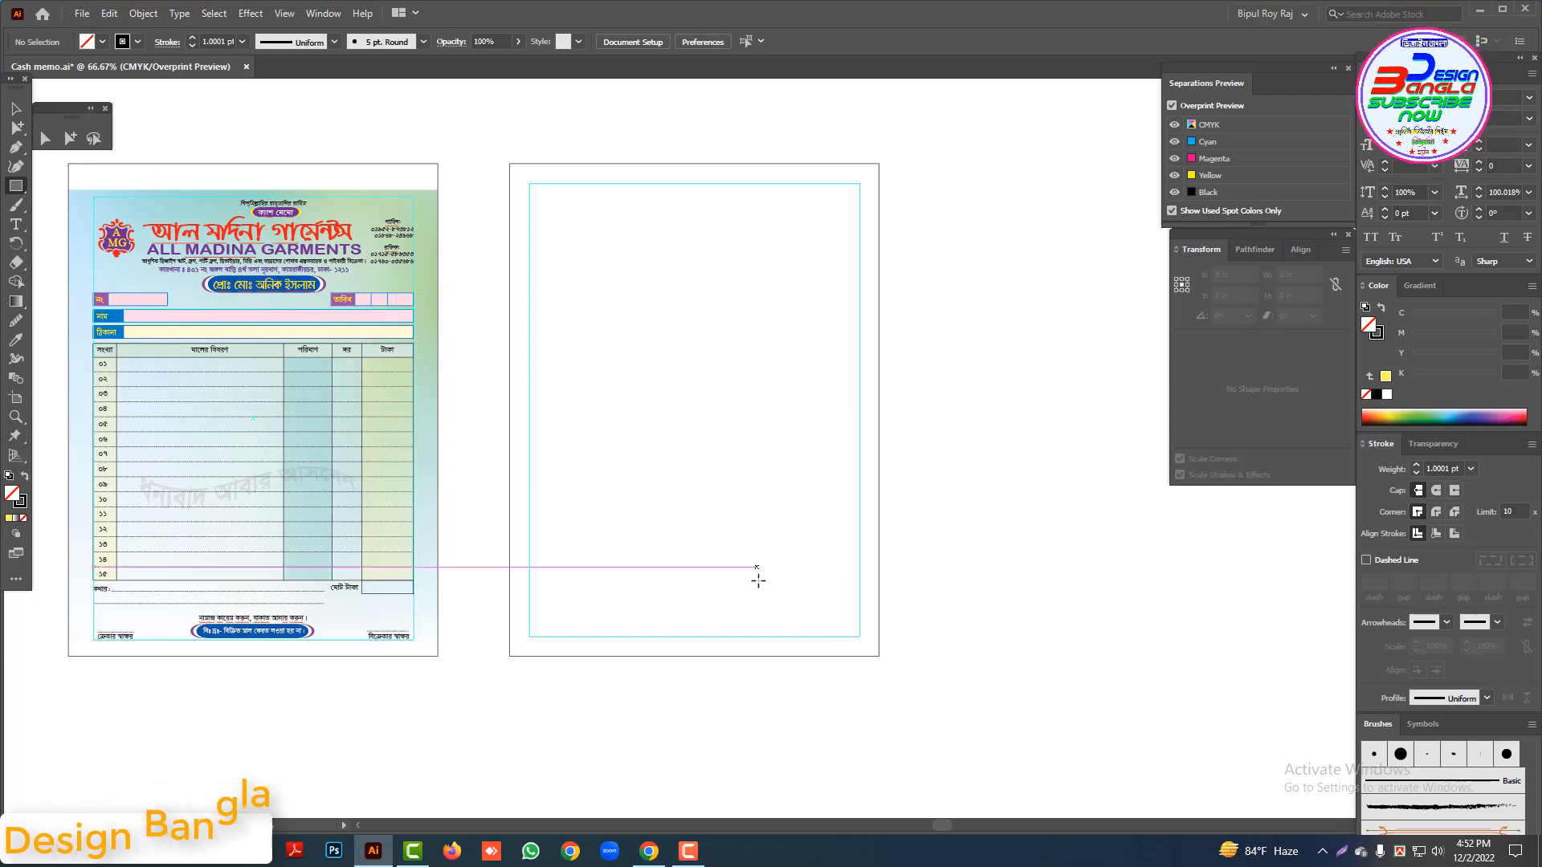
{"action": "key", "text": "v"}
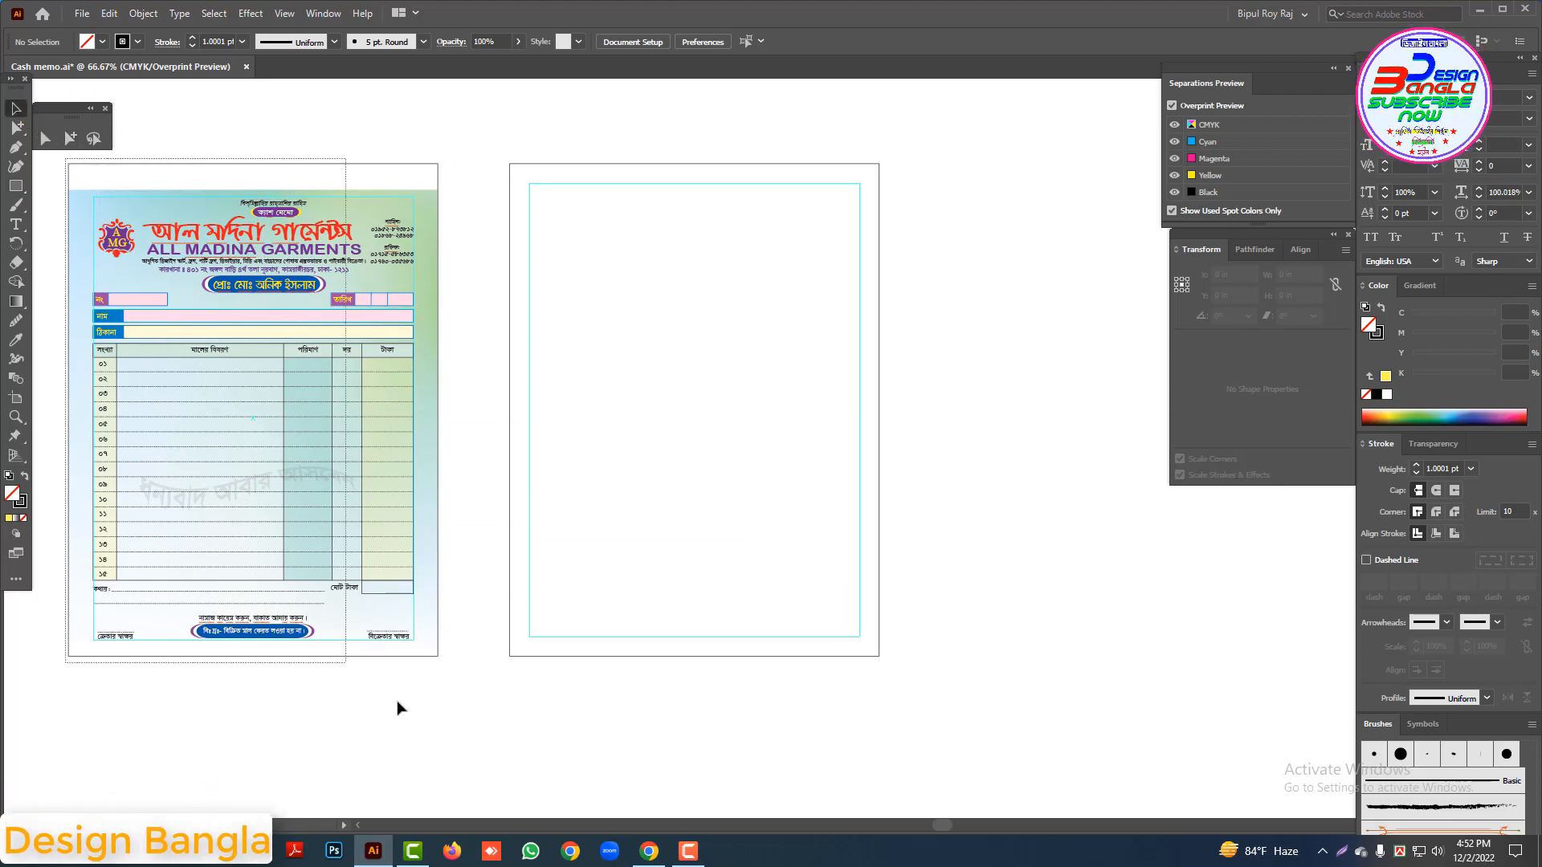
{"action": "left_click_drag", "start_coordinate": [400, 708], "coordinate": [455, 681]}
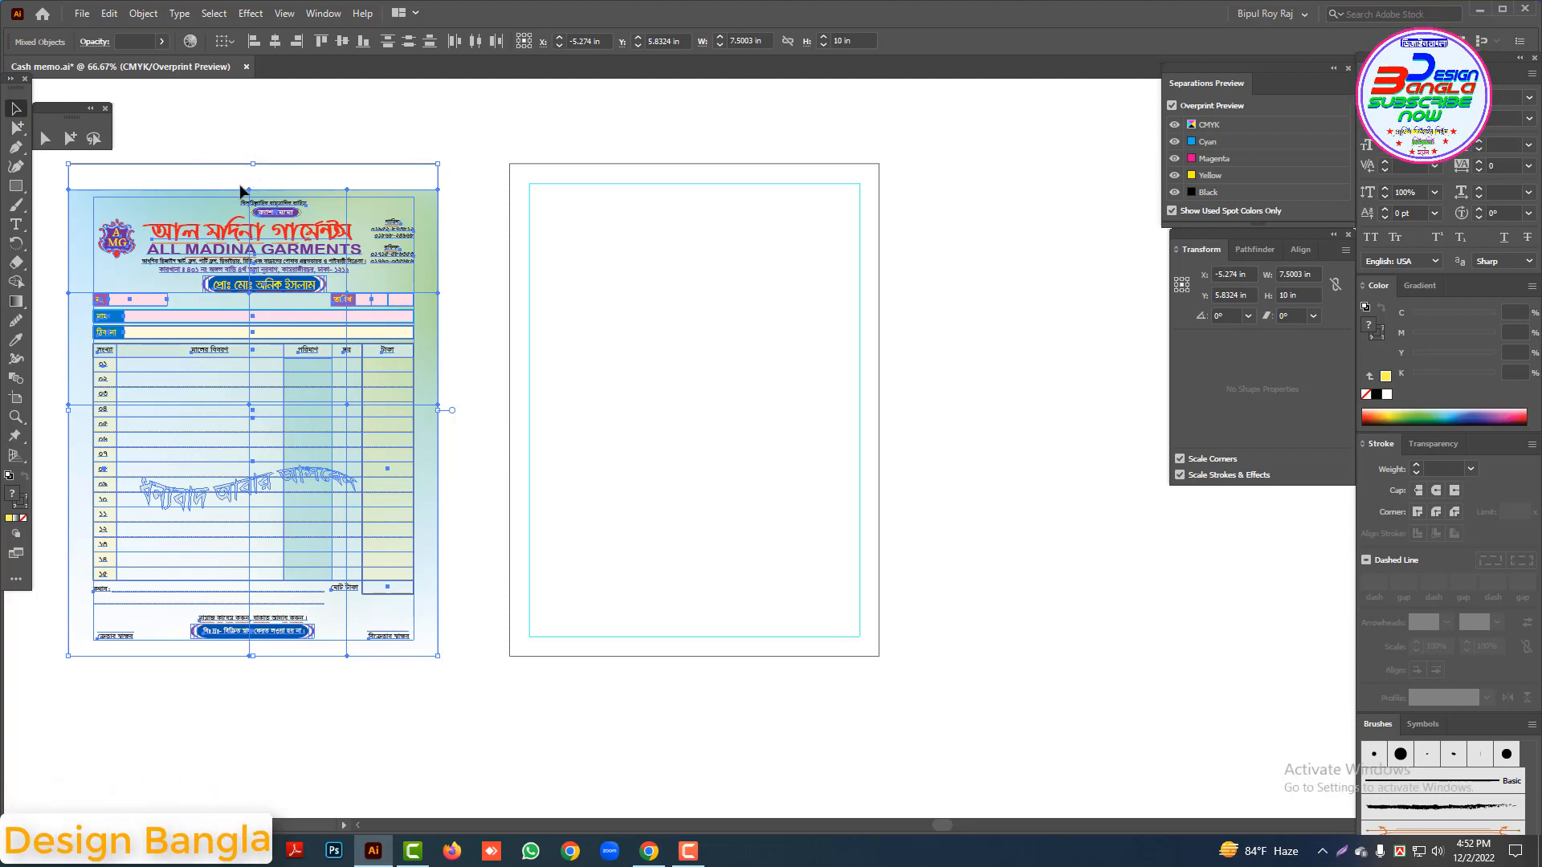
{"action": "scroll", "coordinate": [361, 187], "scroll_direction": "left", "scroll_amount": 2}
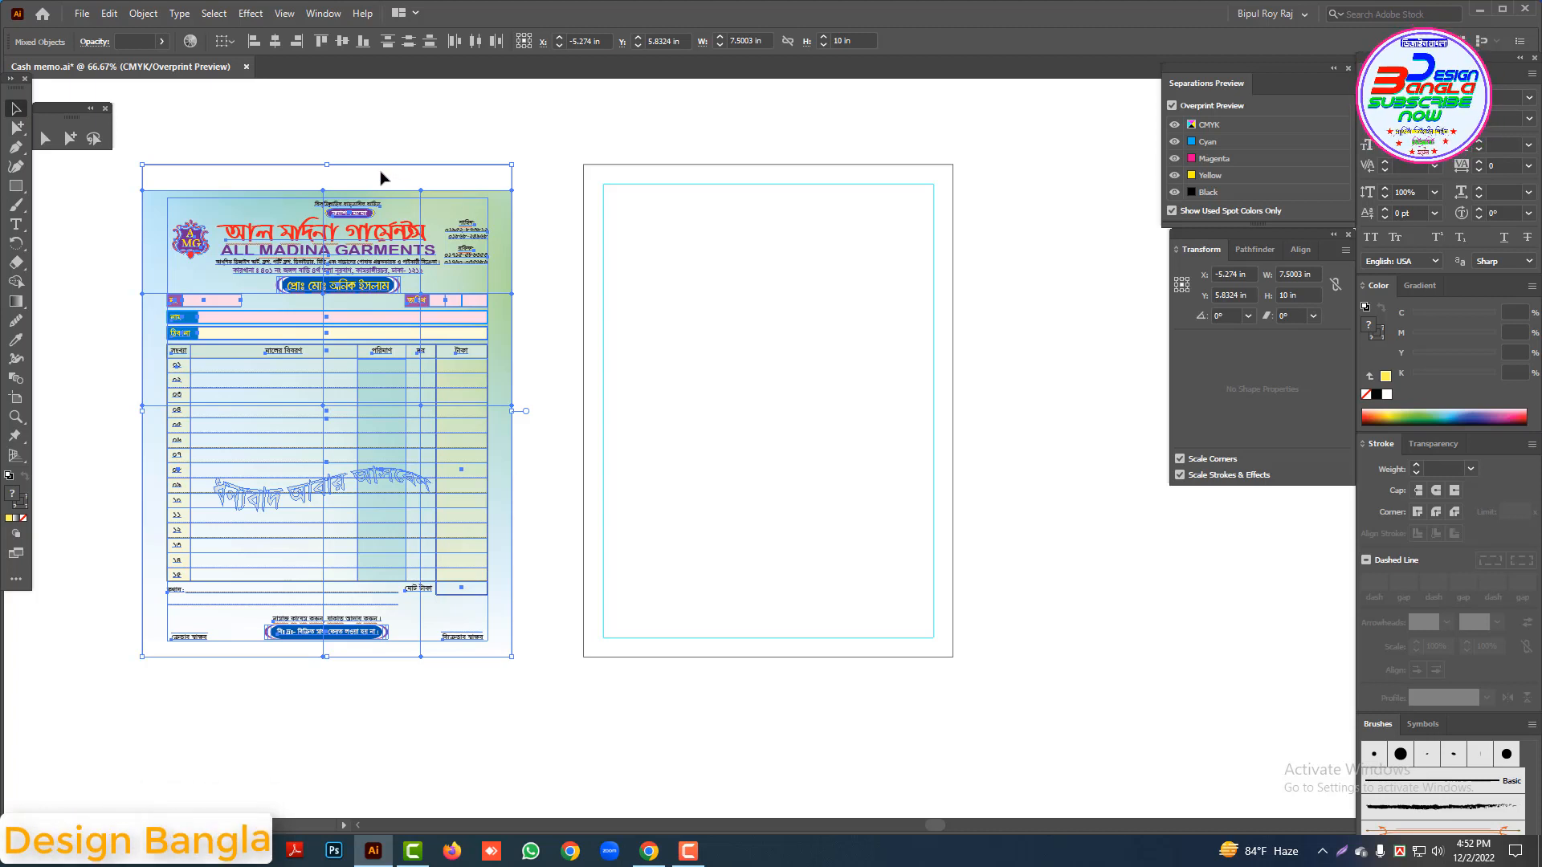
{"action": "left_click", "coordinate": [681, 327]}
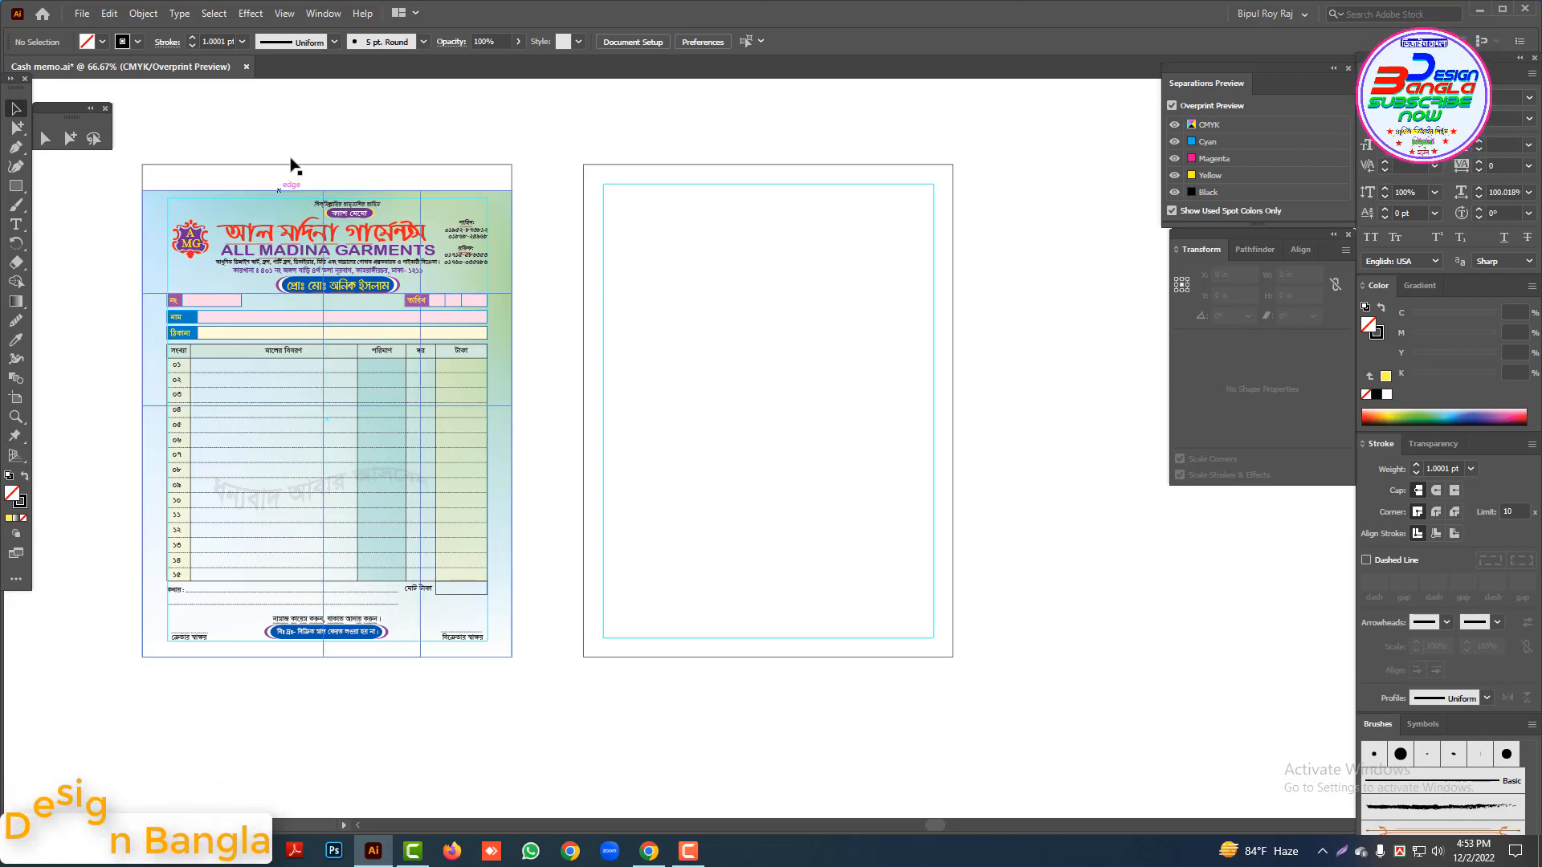
{"action": "left_click_drag", "start_coordinate": [270, 133], "coordinate": [362, 682]}
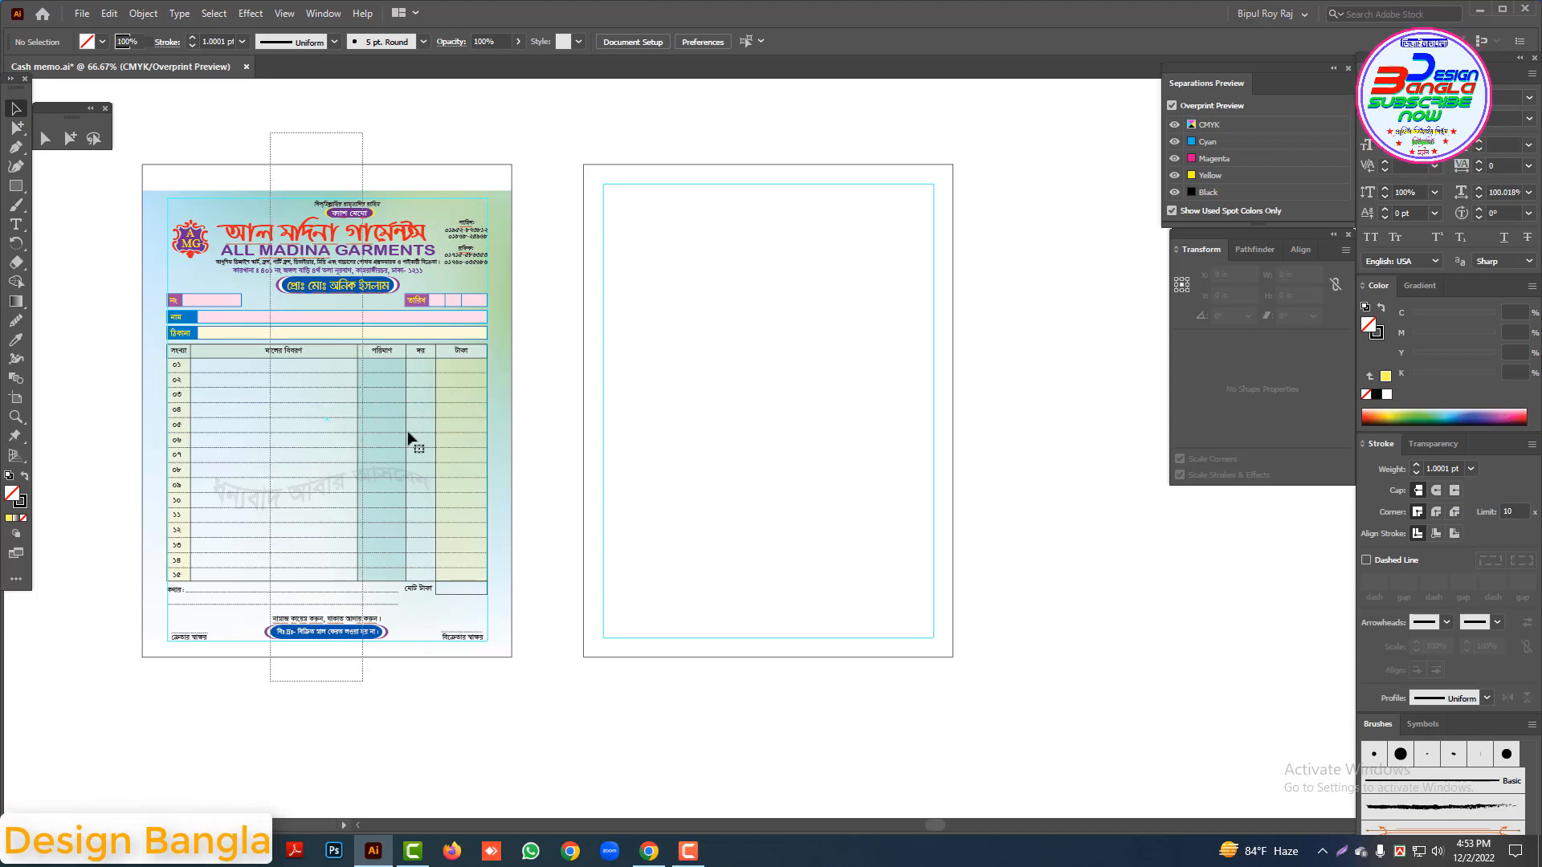
{"action": "left_click_drag", "start_coordinate": [408, 437], "coordinate": [410, 433]}
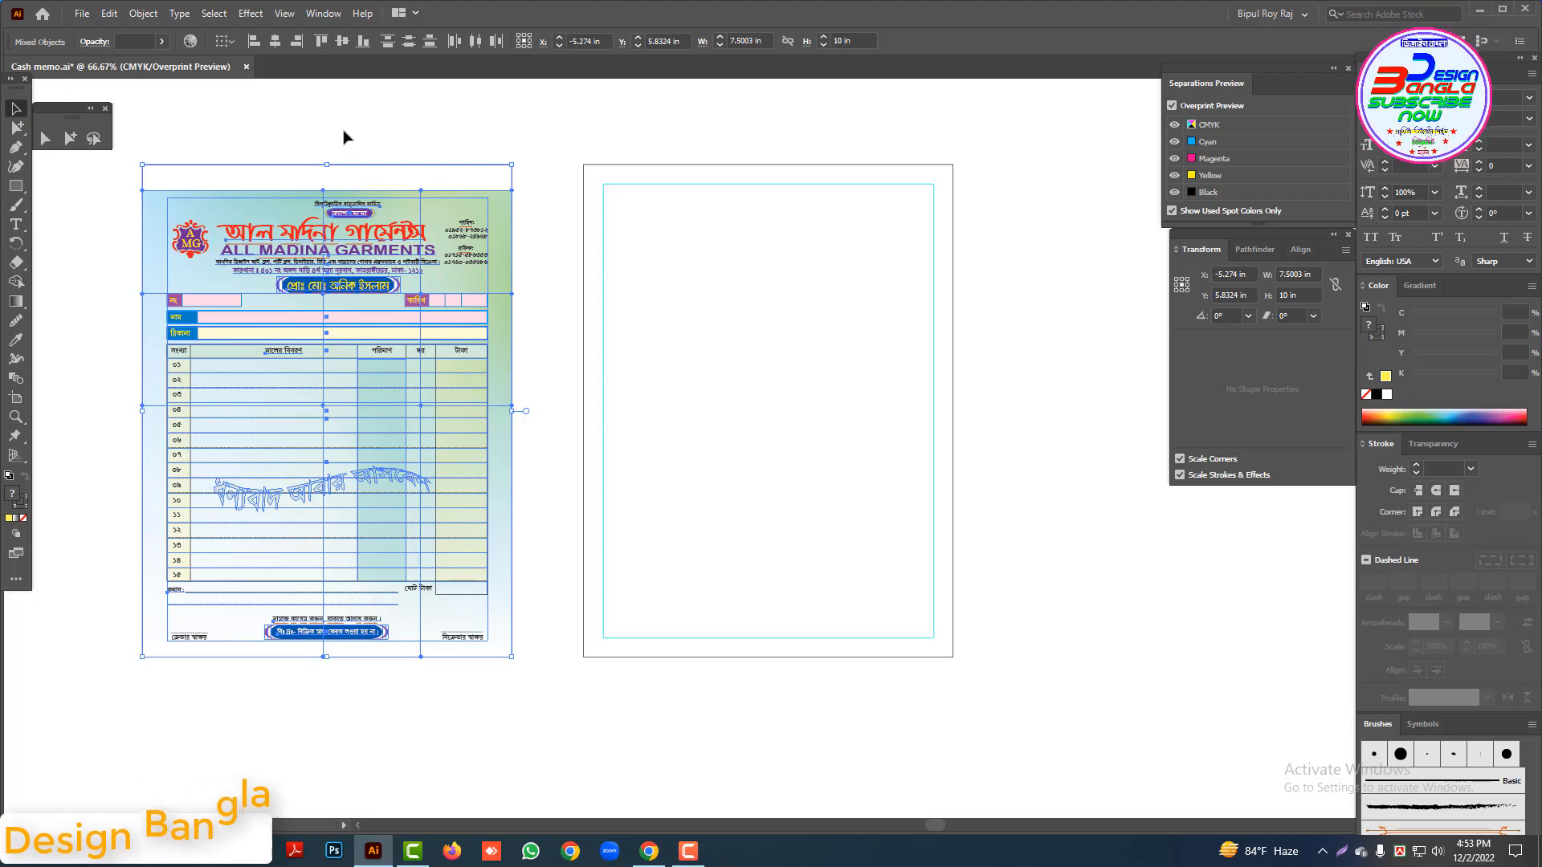
{"action": "left_click", "coordinate": [314, 177]}
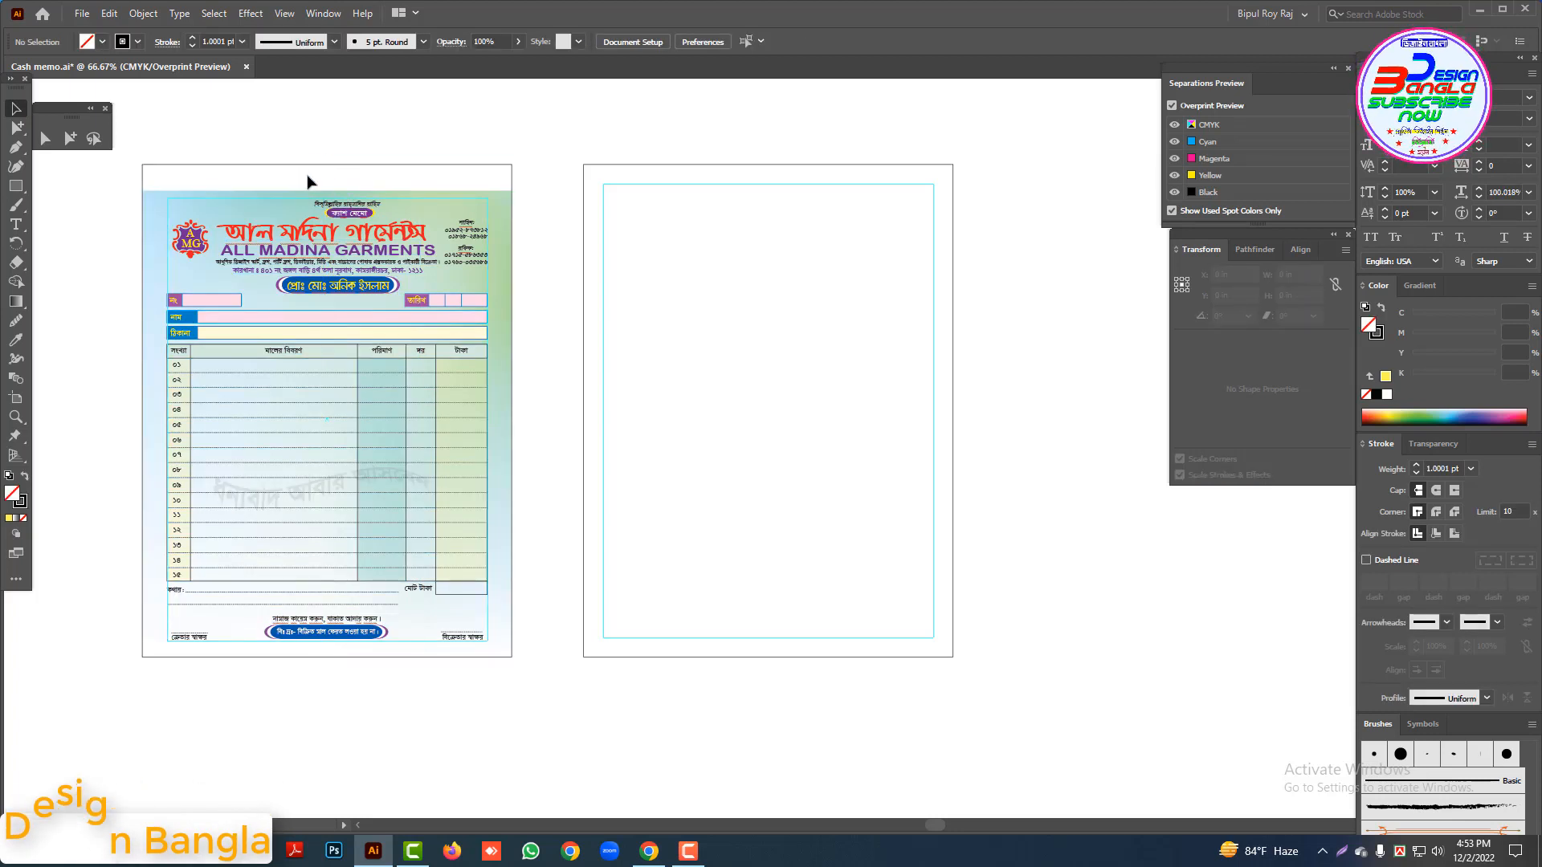
{"action": "left_click", "coordinate": [387, 198]}
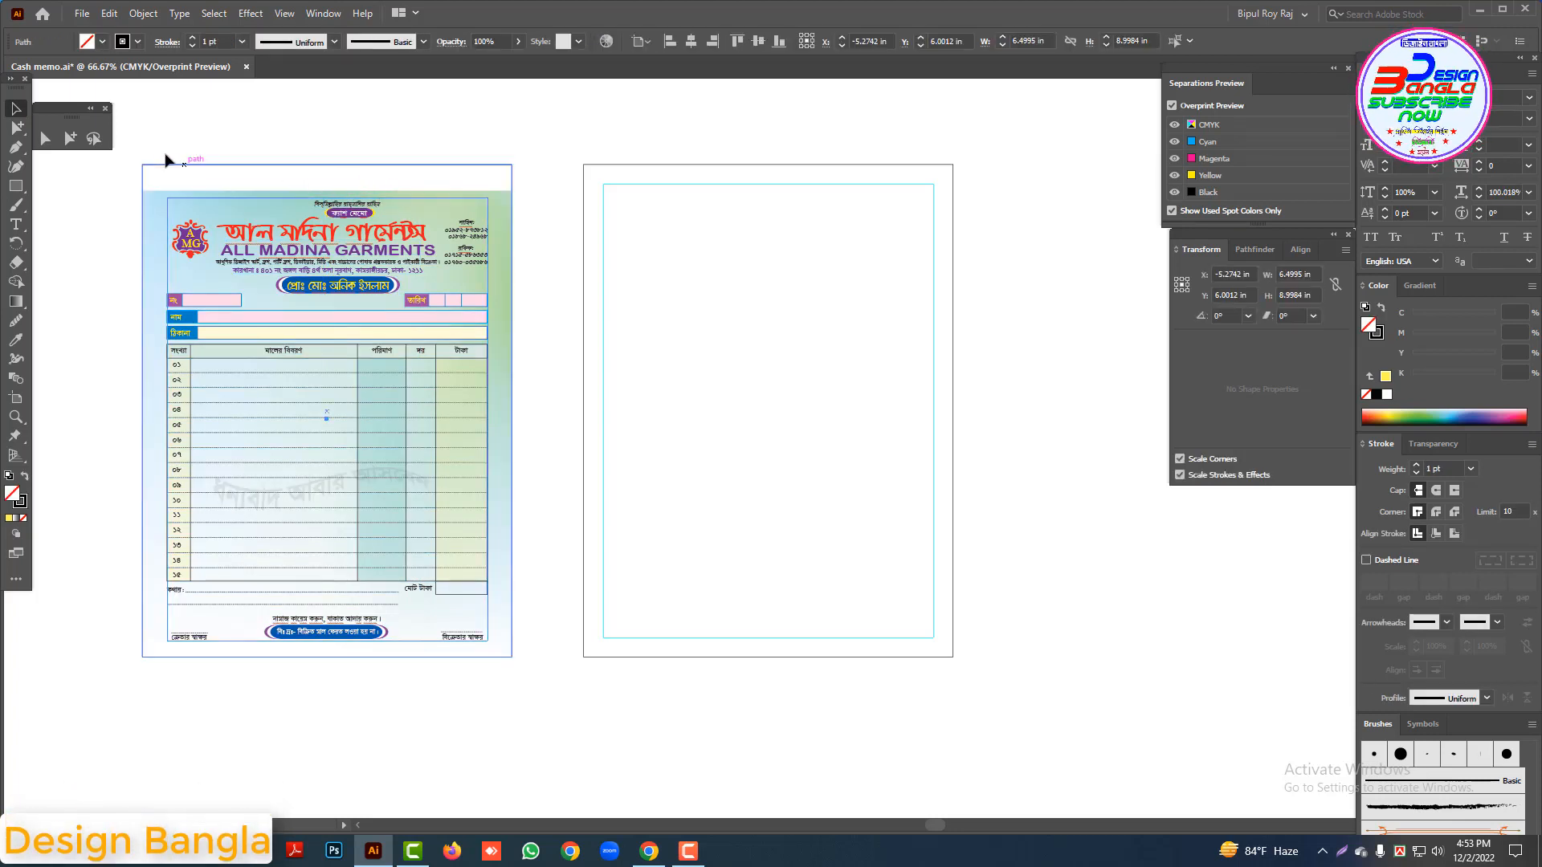
{"action": "left_click_drag", "start_coordinate": [140, 145], "coordinate": [495, 705]}
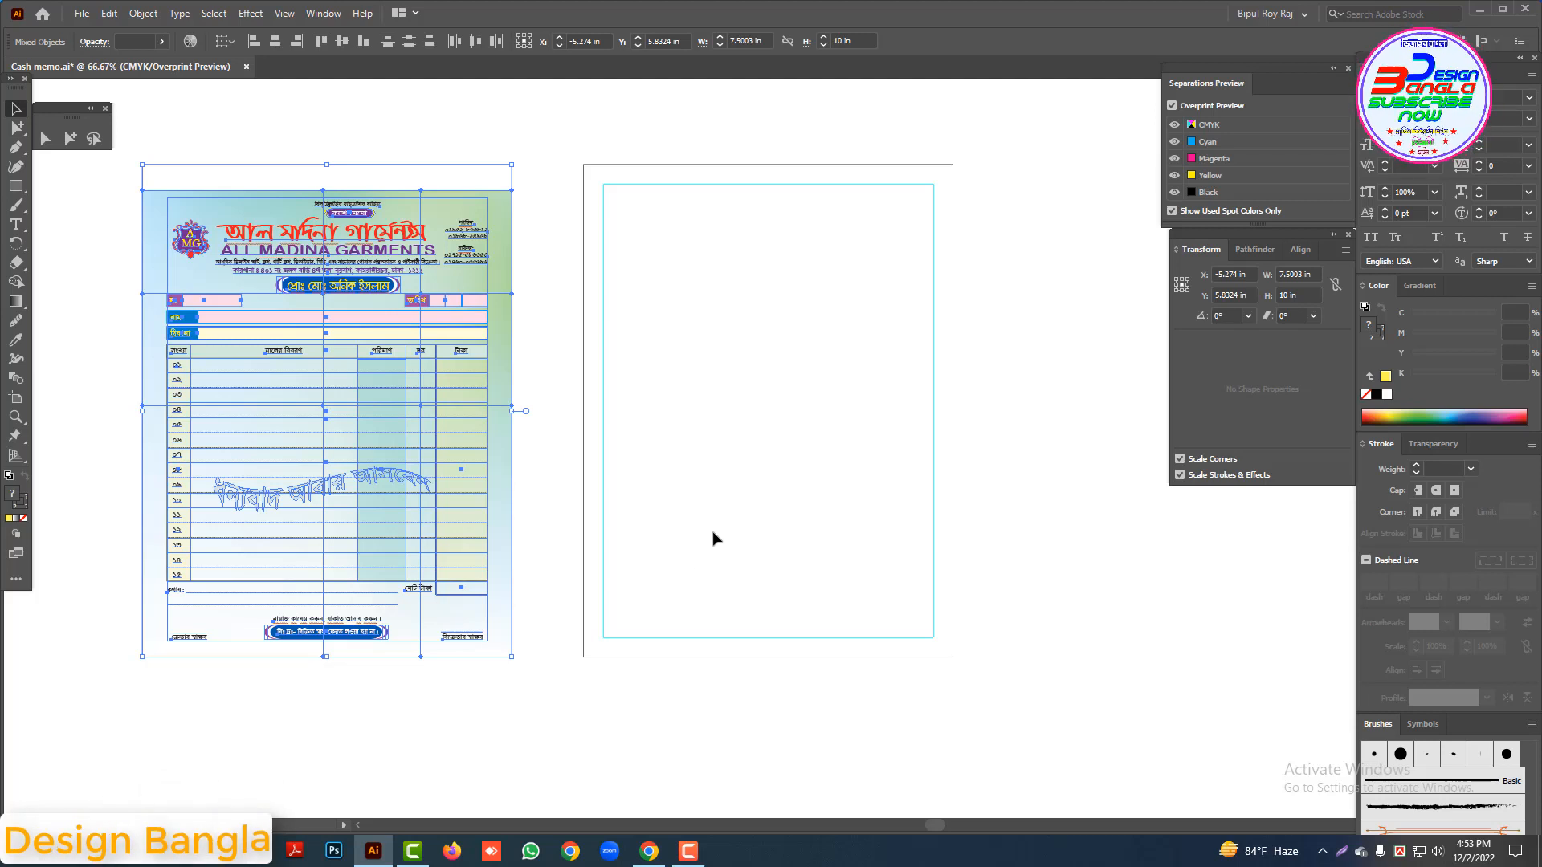
{"action": "left_click", "coordinate": [737, 143]}
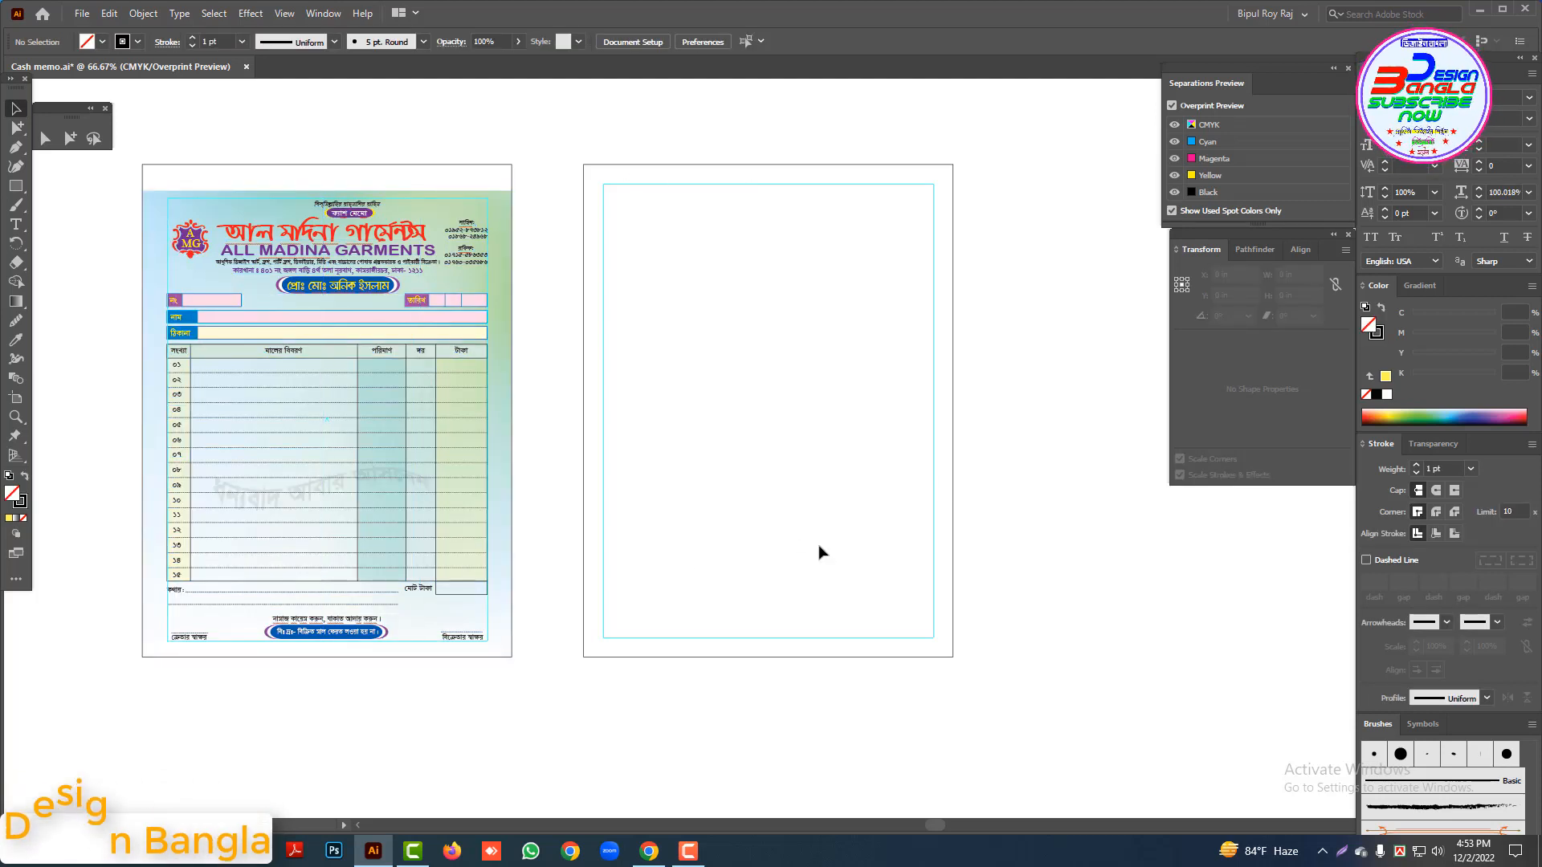
{"action": "left_click_drag", "start_coordinate": [673, 120], "coordinate": [766, 261]}
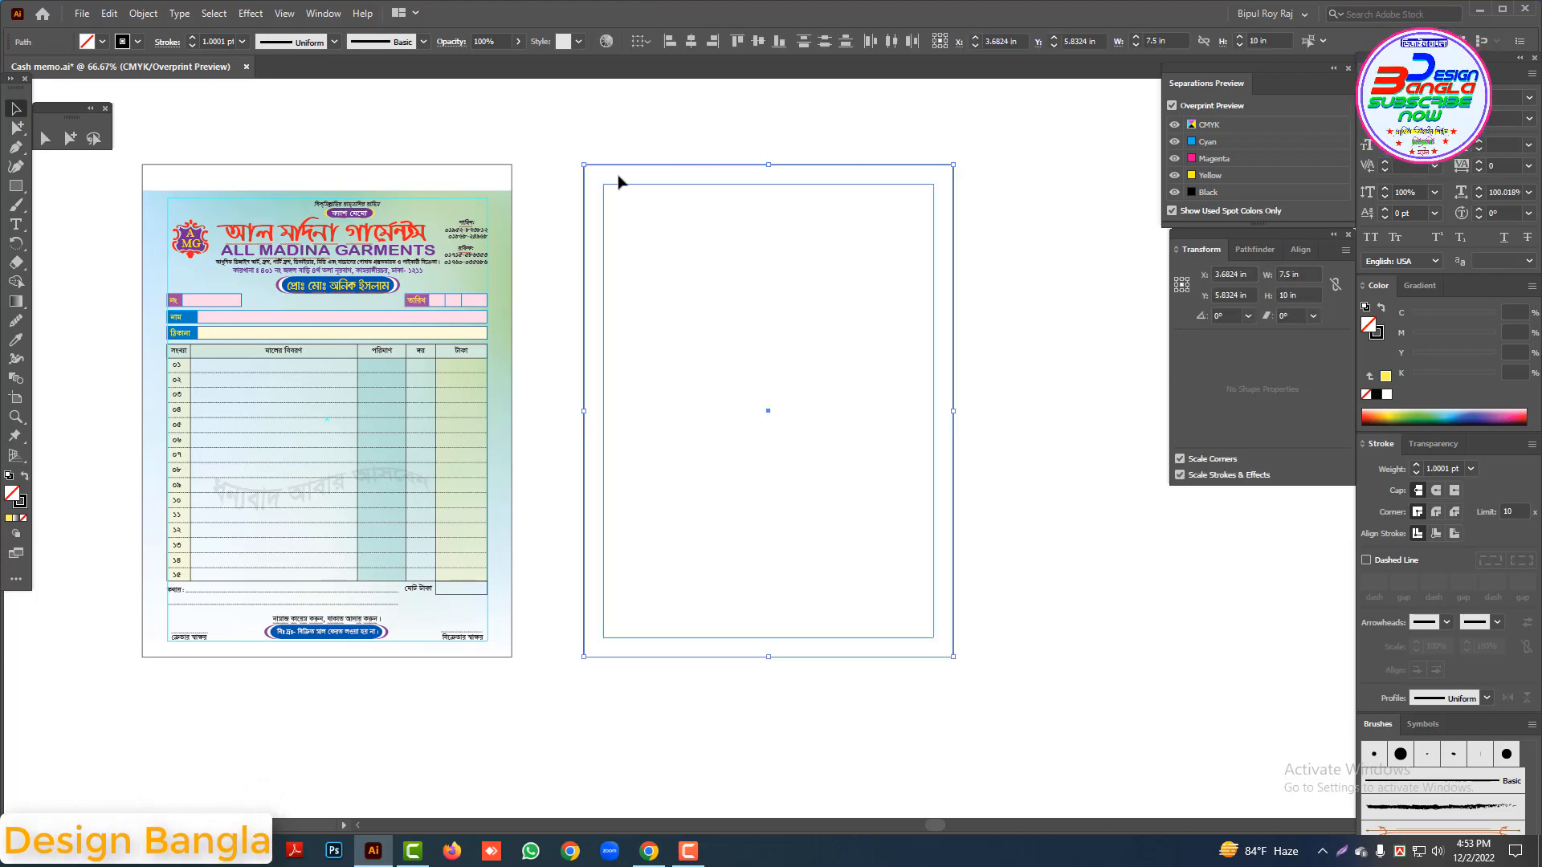
{"action": "left_click", "coordinate": [663, 155]}
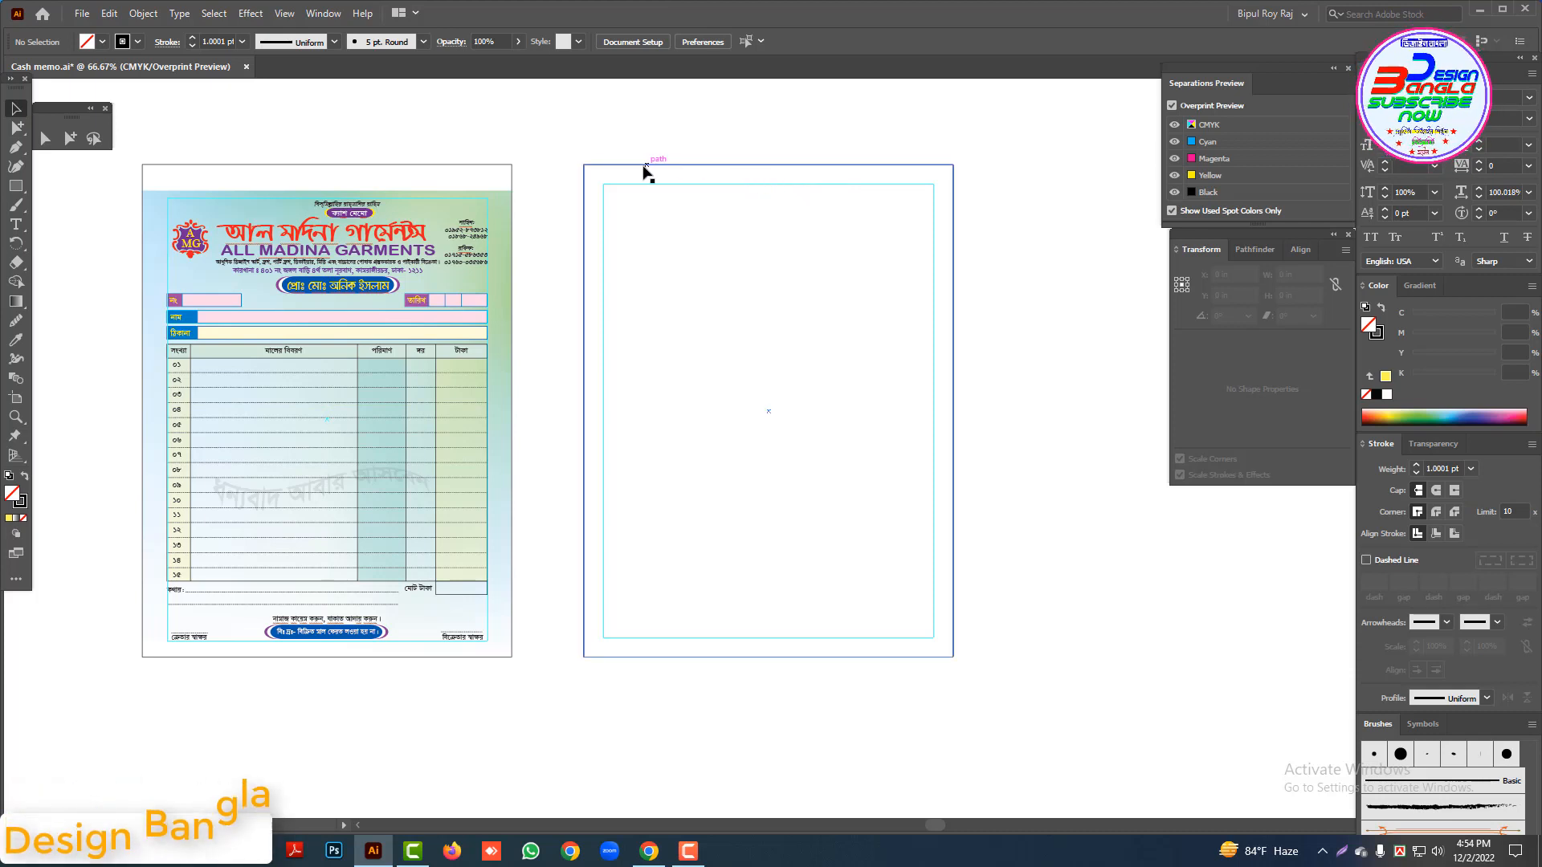
Step: Draw a small rectangle about 0.4 in wide near the blank frame's top and set its height to 0.5 in
{"action": "left_click", "coordinate": [17, 185]}
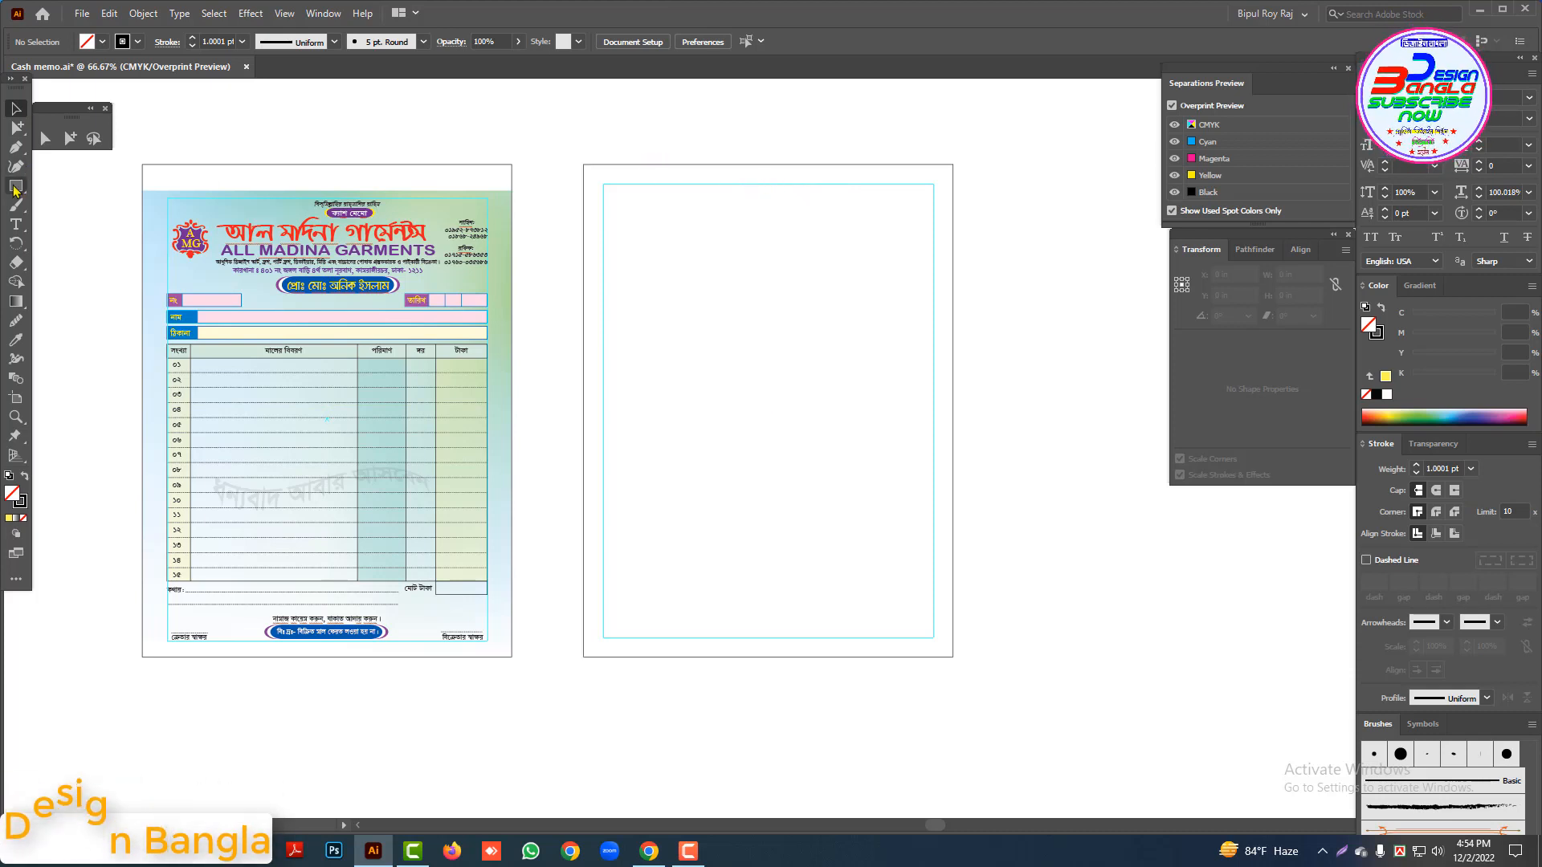
{"action": "left_click_drag", "start_coordinate": [749, 175], "coordinate": [768, 242]}
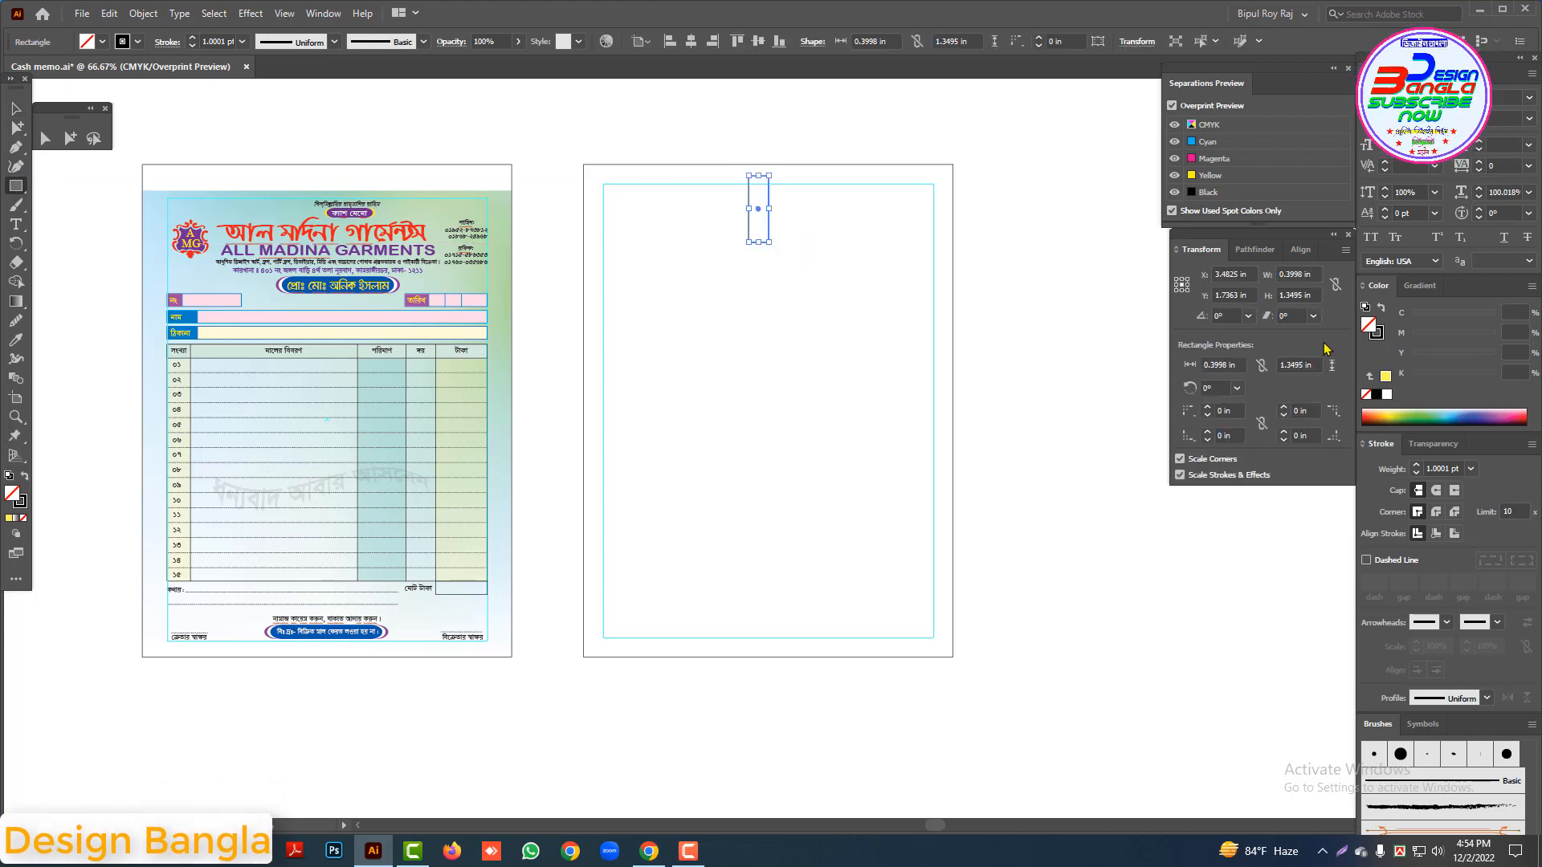
{"action": "left_click", "coordinate": [1281, 296]}
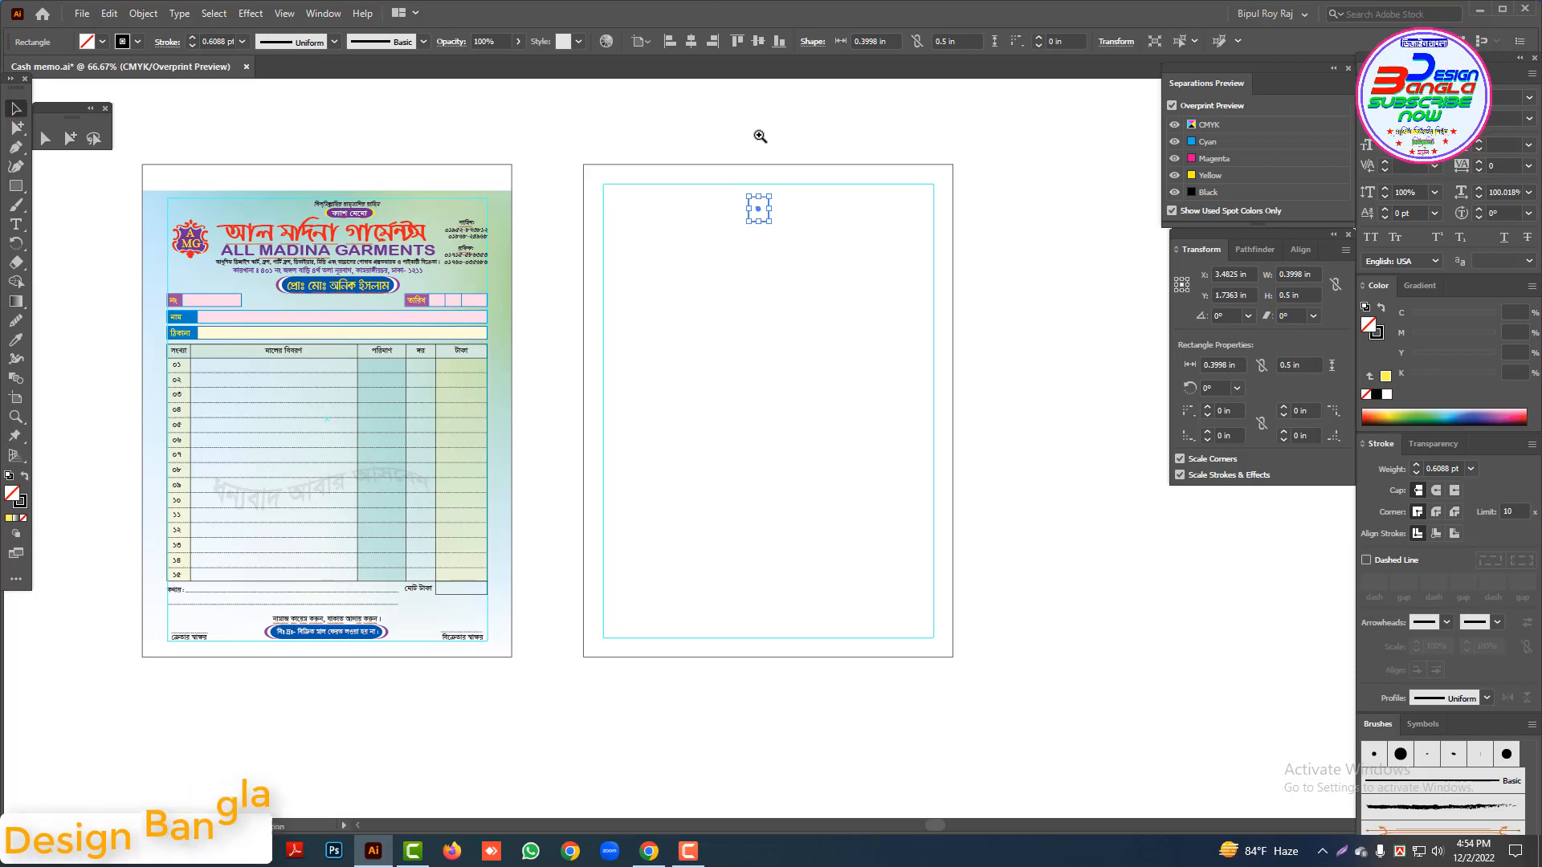
Step: Move the 0.5 in high rectangle up so its top edge sits on the blank frame's top edge
{"action": "left_click_drag", "start_coordinate": [760, 133], "coordinate": [806, 349]}
{"action": "left_click", "coordinate": [791, 444]}
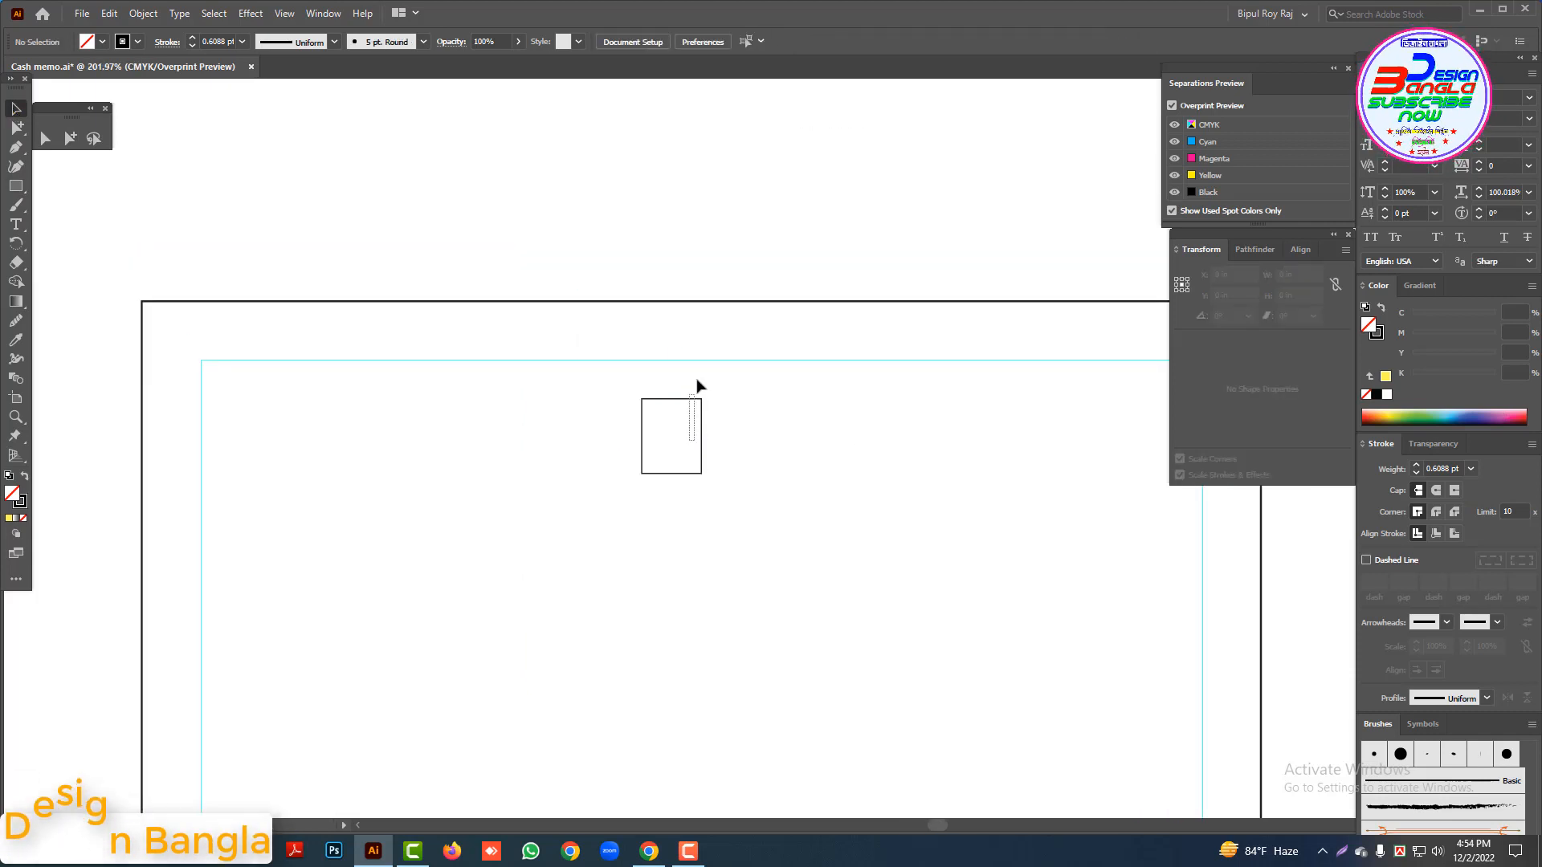
{"action": "left_click", "coordinate": [689, 400]}
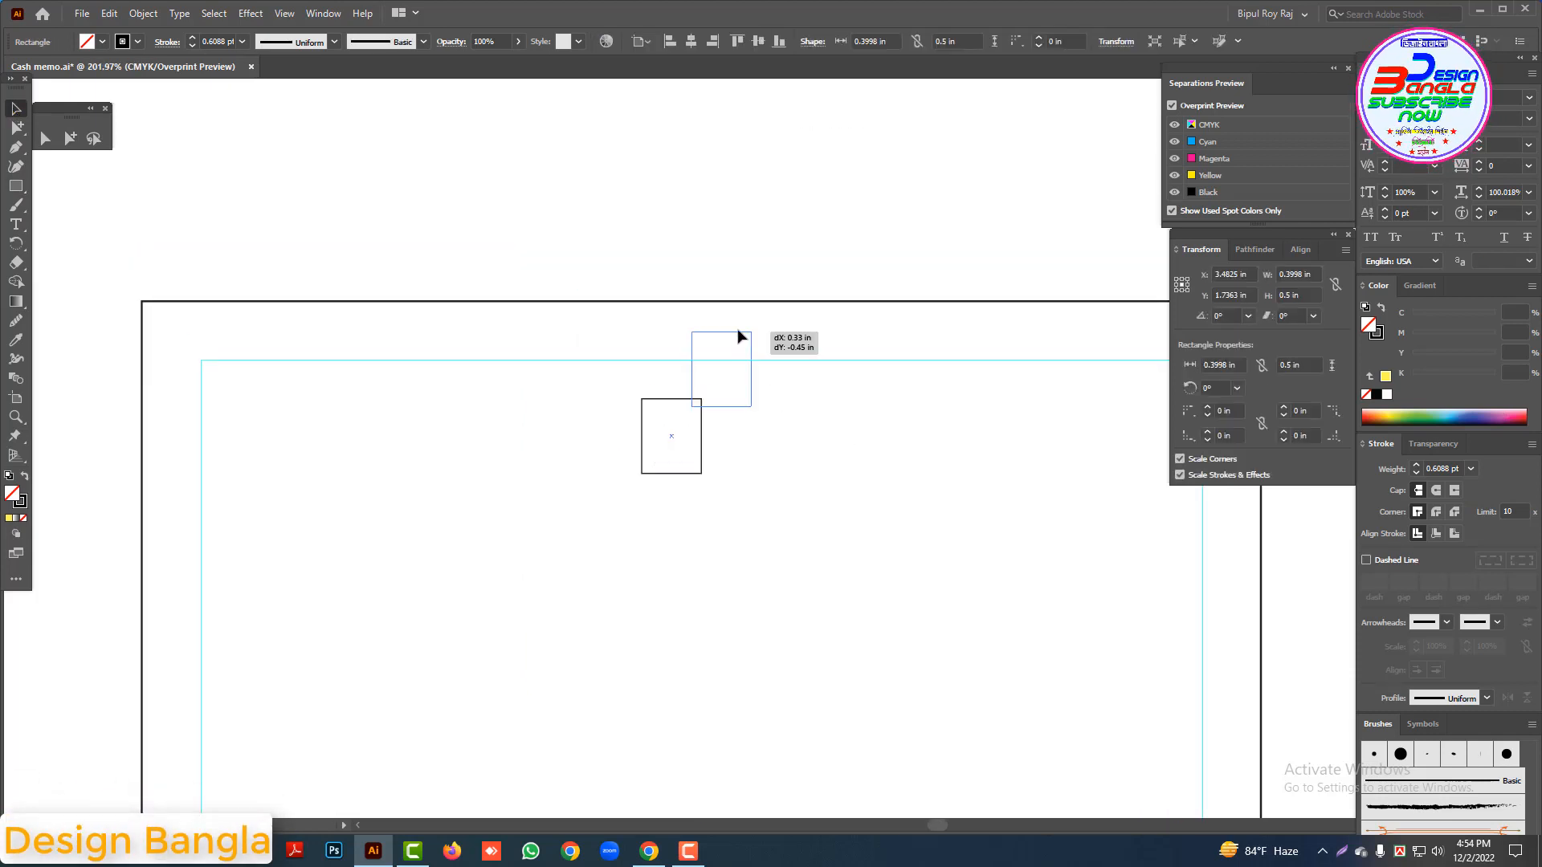
{"action": "left_click_drag", "start_coordinate": [740, 336], "coordinate": [745, 305]}
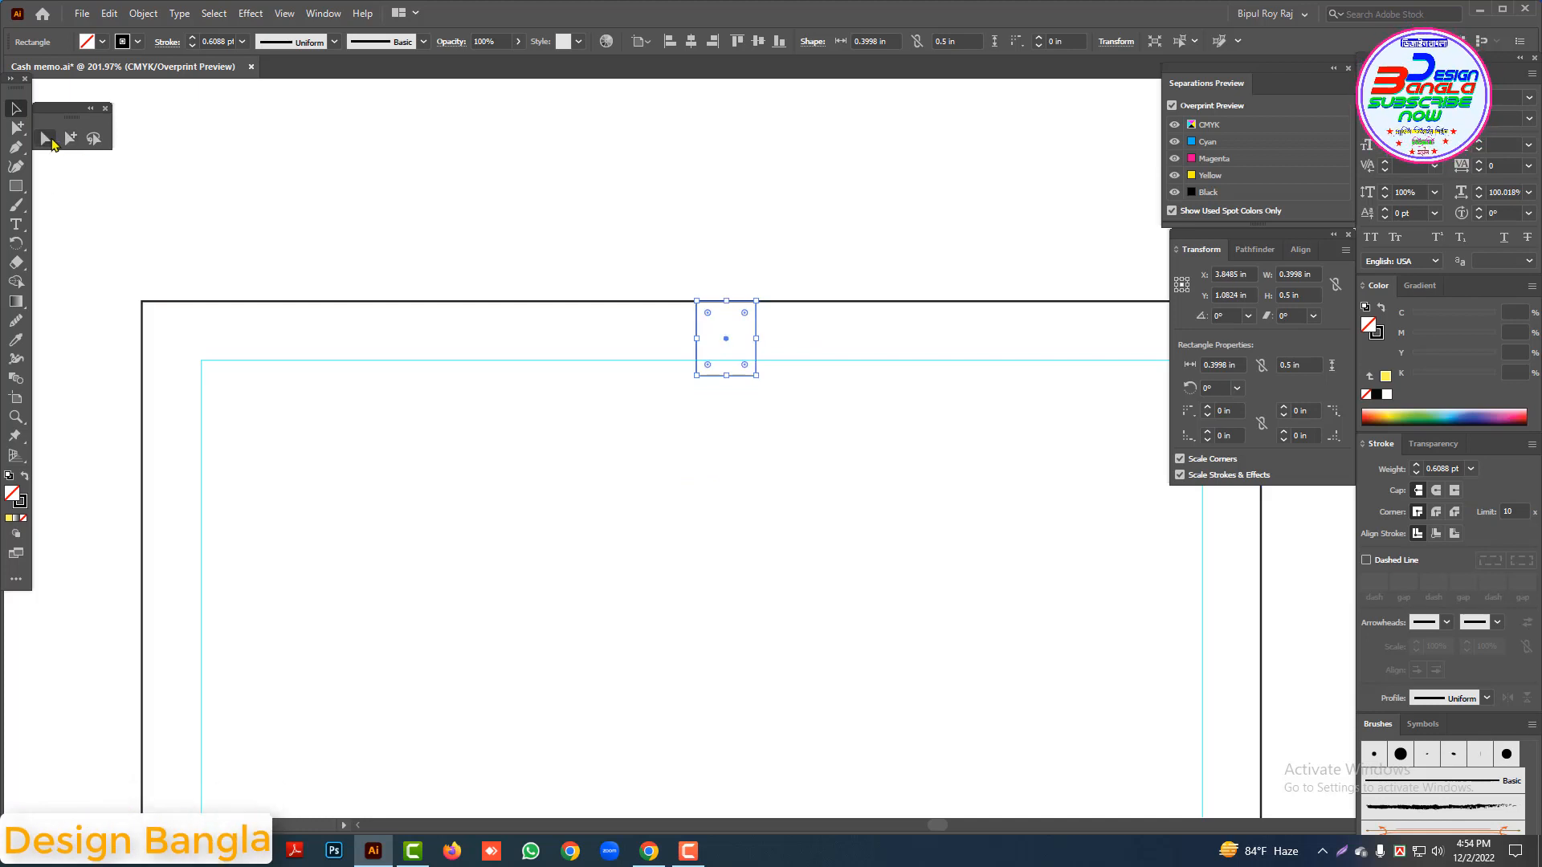
Step: Delete the 0.5 in high spacing rectangle from the blank frame's upper edge
{"action": "left_click", "coordinate": [49, 141]}
{"action": "key", "text": "ctrl+1"}
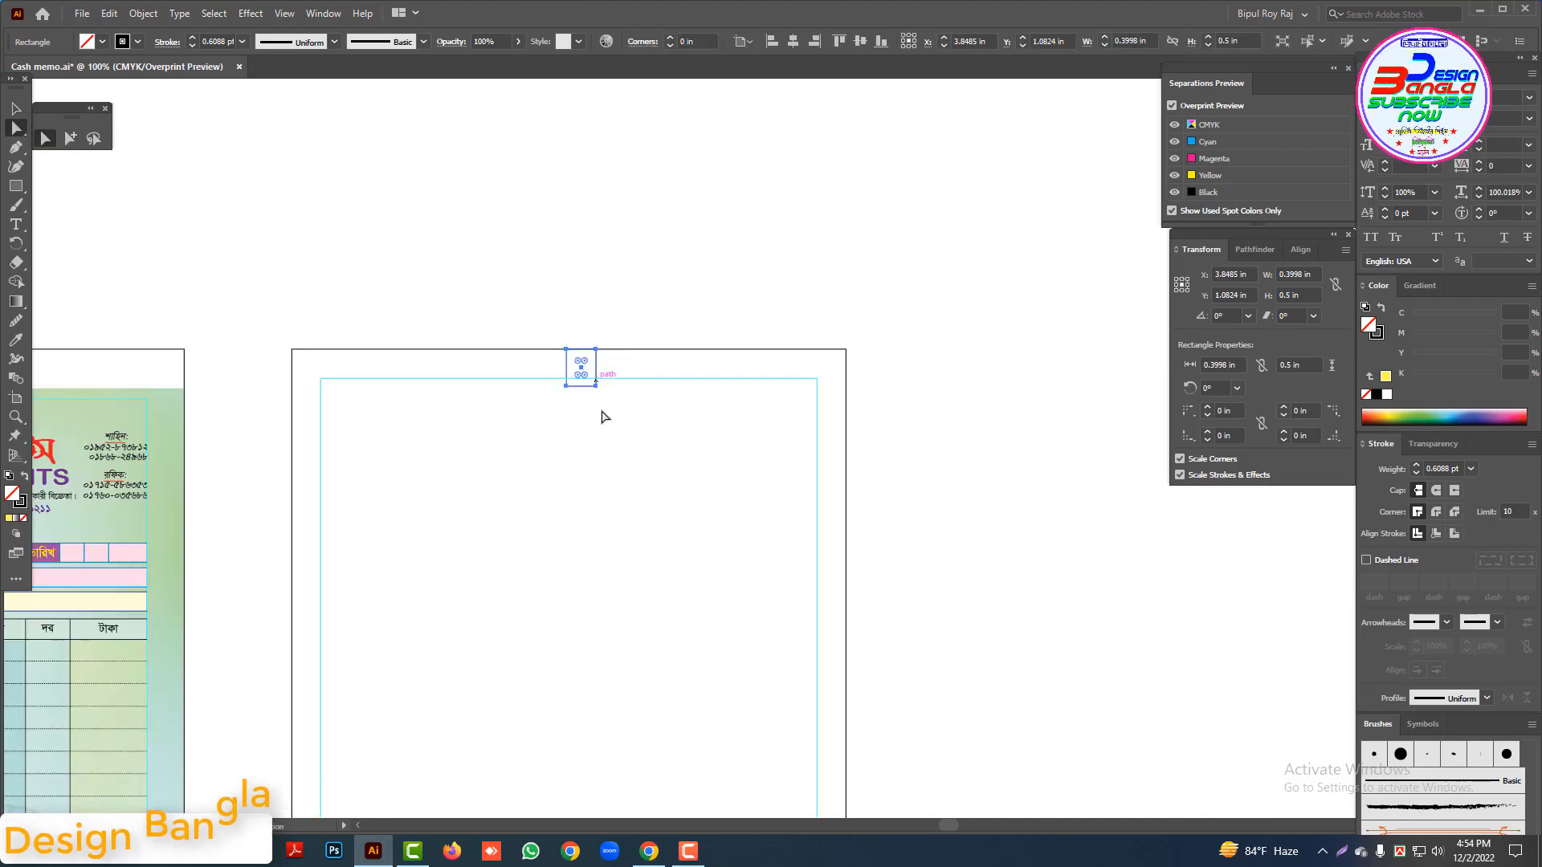
{"action": "left_click_drag", "start_coordinate": [620, 379], "coordinate": [618, 390]}
{"action": "key", "text": "ctrl+minus"}
{"action": "left_click_drag", "start_coordinate": [738, 604], "coordinate": [783, 343]}
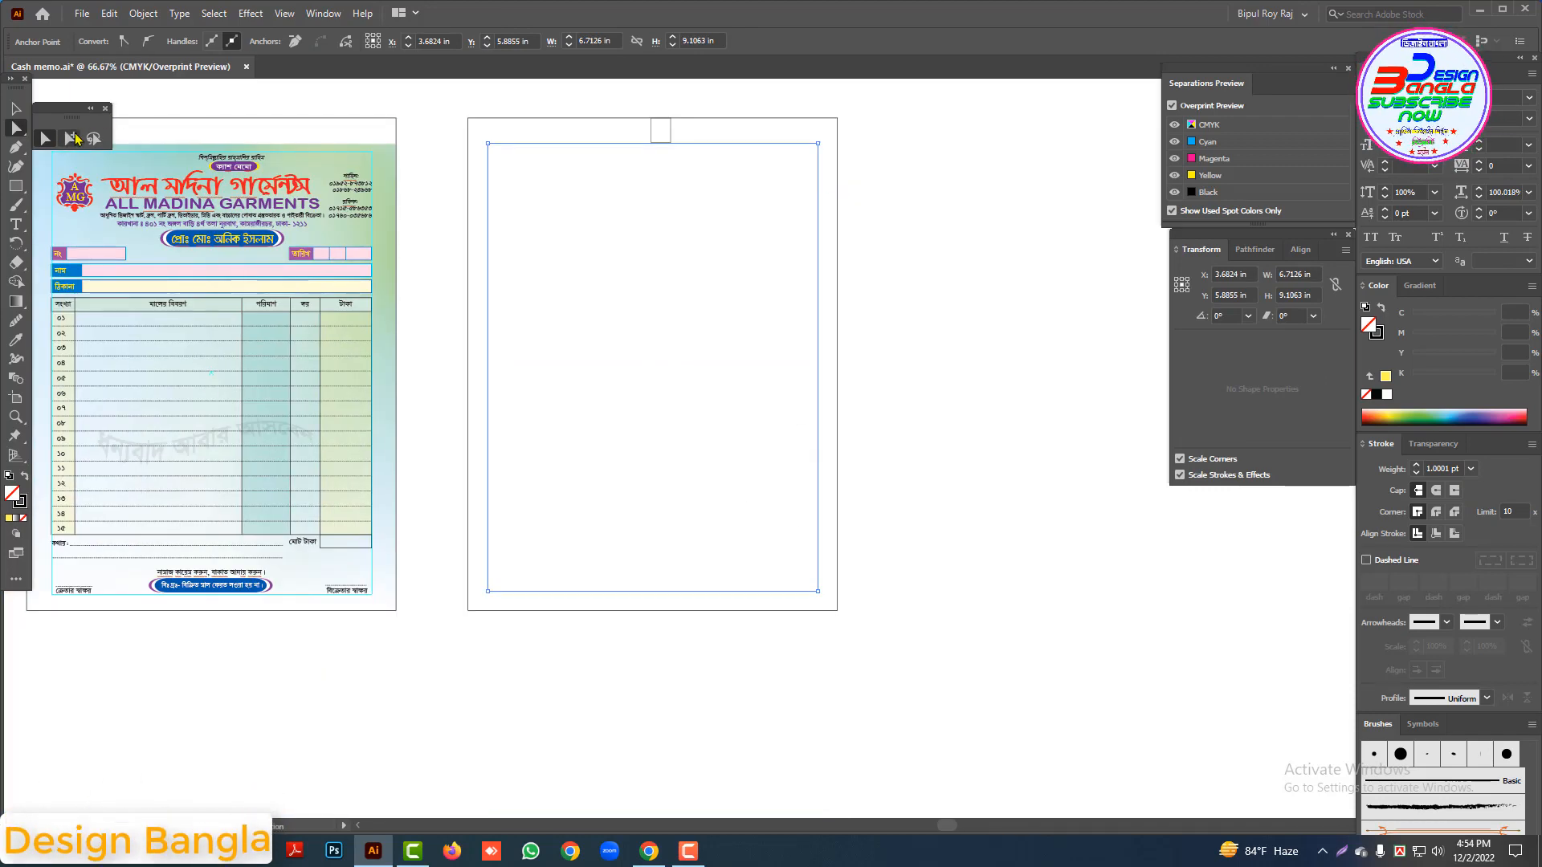
{"action": "left_click", "coordinate": [654, 131]}
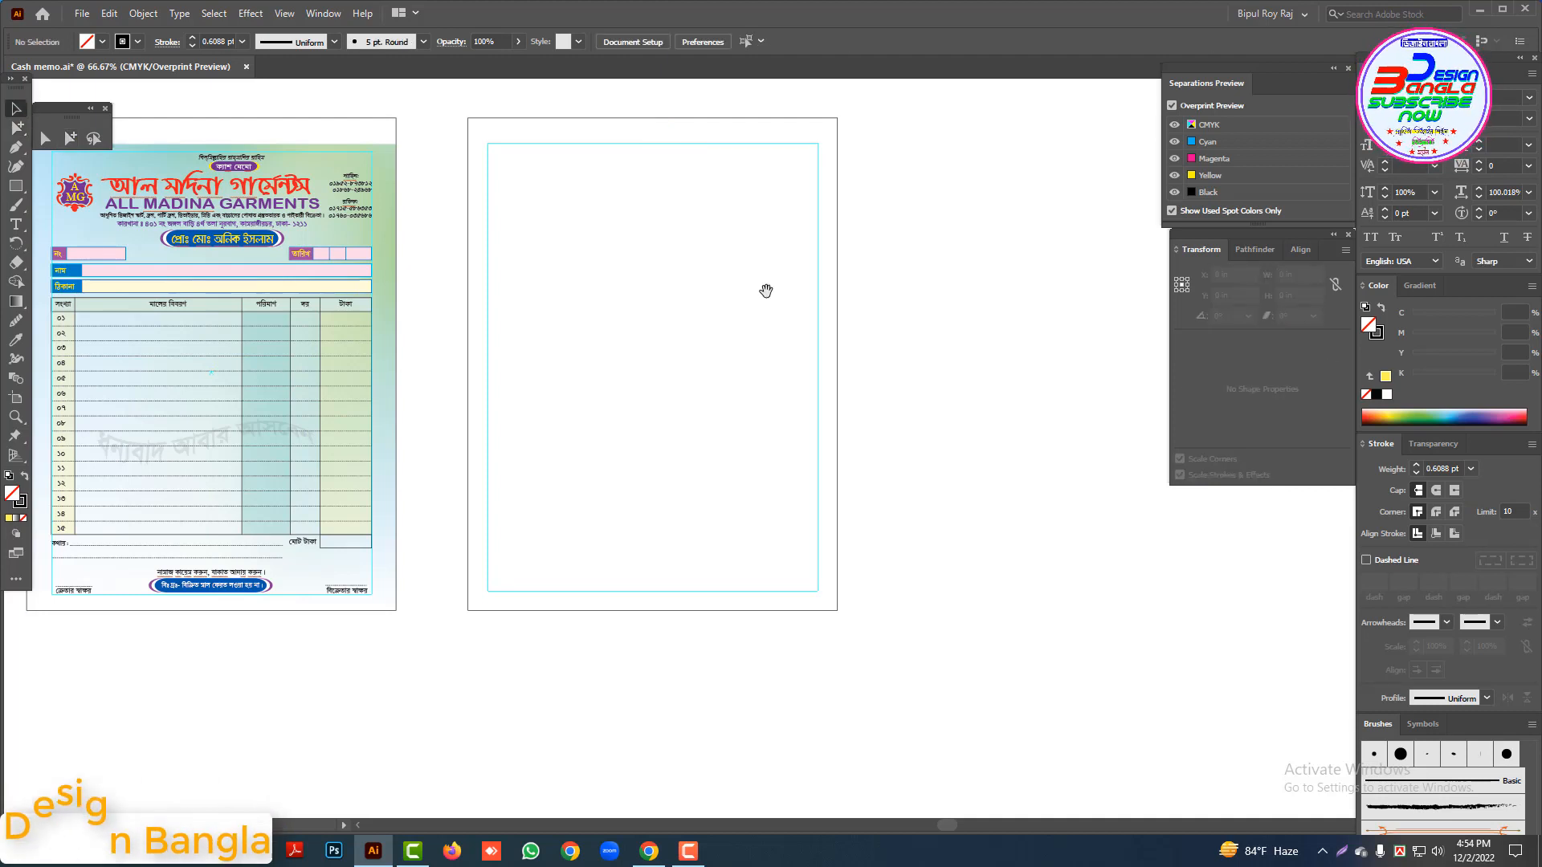
Step: Examine the blank frame with its margin guide and the finished memo's cash-memo heading group
{"action": "scroll", "coordinate": [765, 313], "scroll_direction": "up", "scroll_amount": 2}
{"action": "left_click_drag", "start_coordinate": [602, 123], "coordinate": [665, 287]}
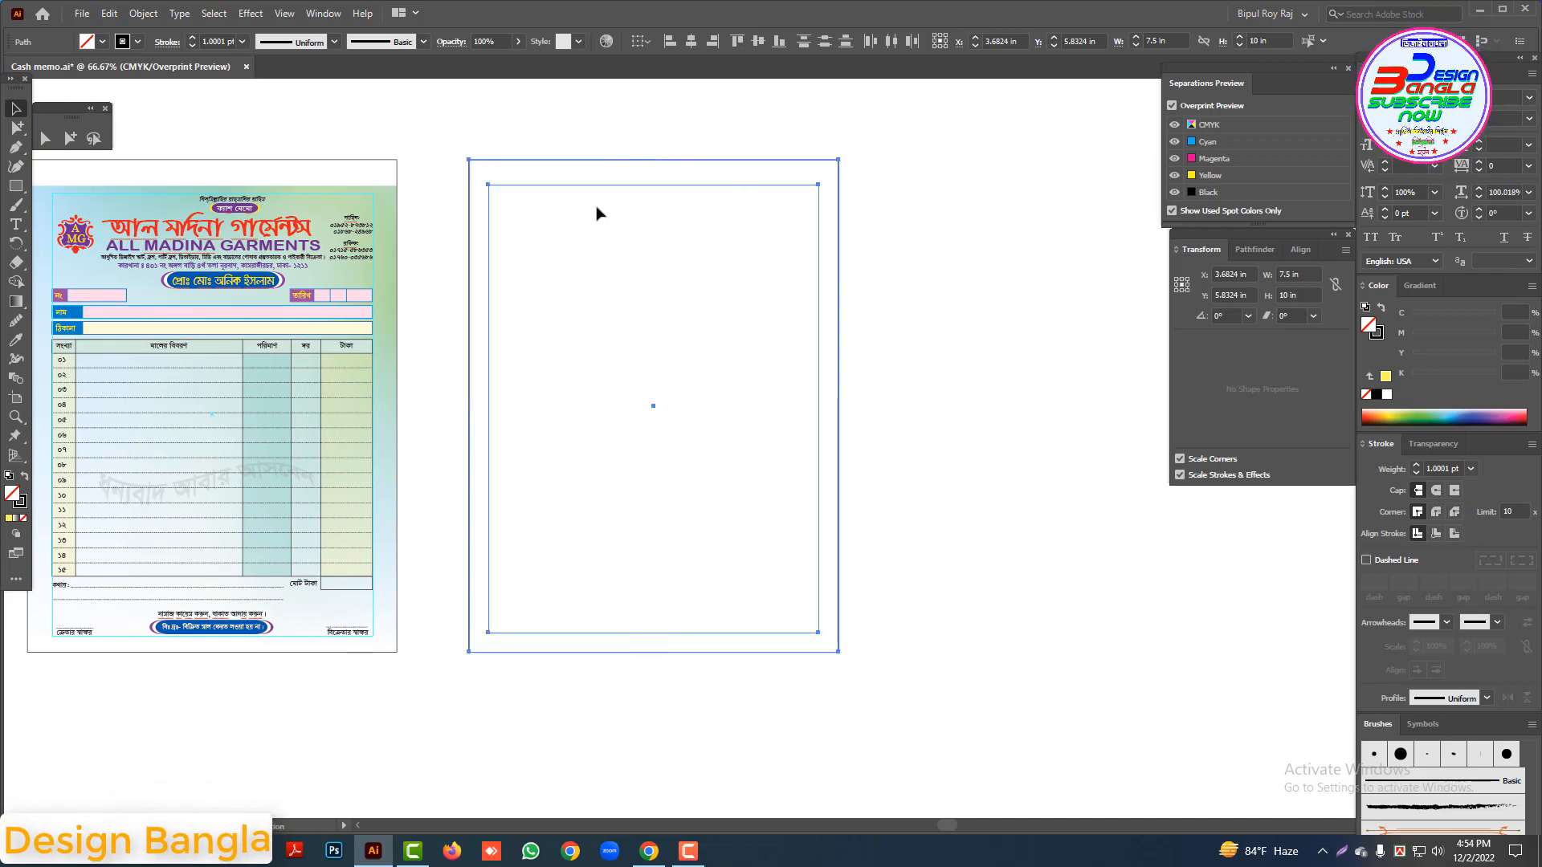
{"action": "left_click", "coordinate": [688, 131]}
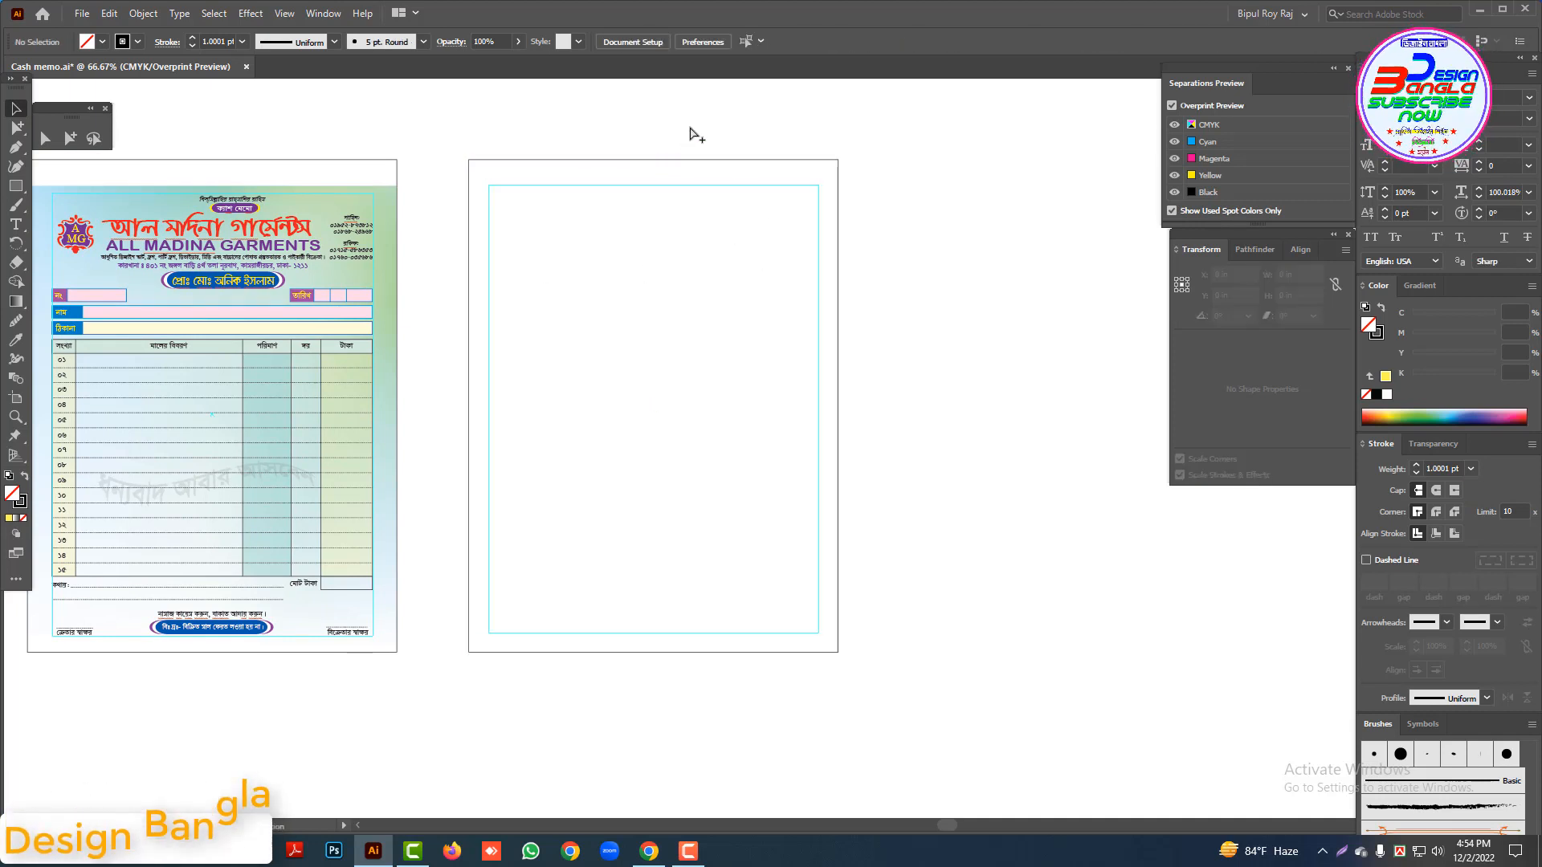
{"action": "left_click_drag", "start_coordinate": [595, 379], "coordinate": [730, 378]}
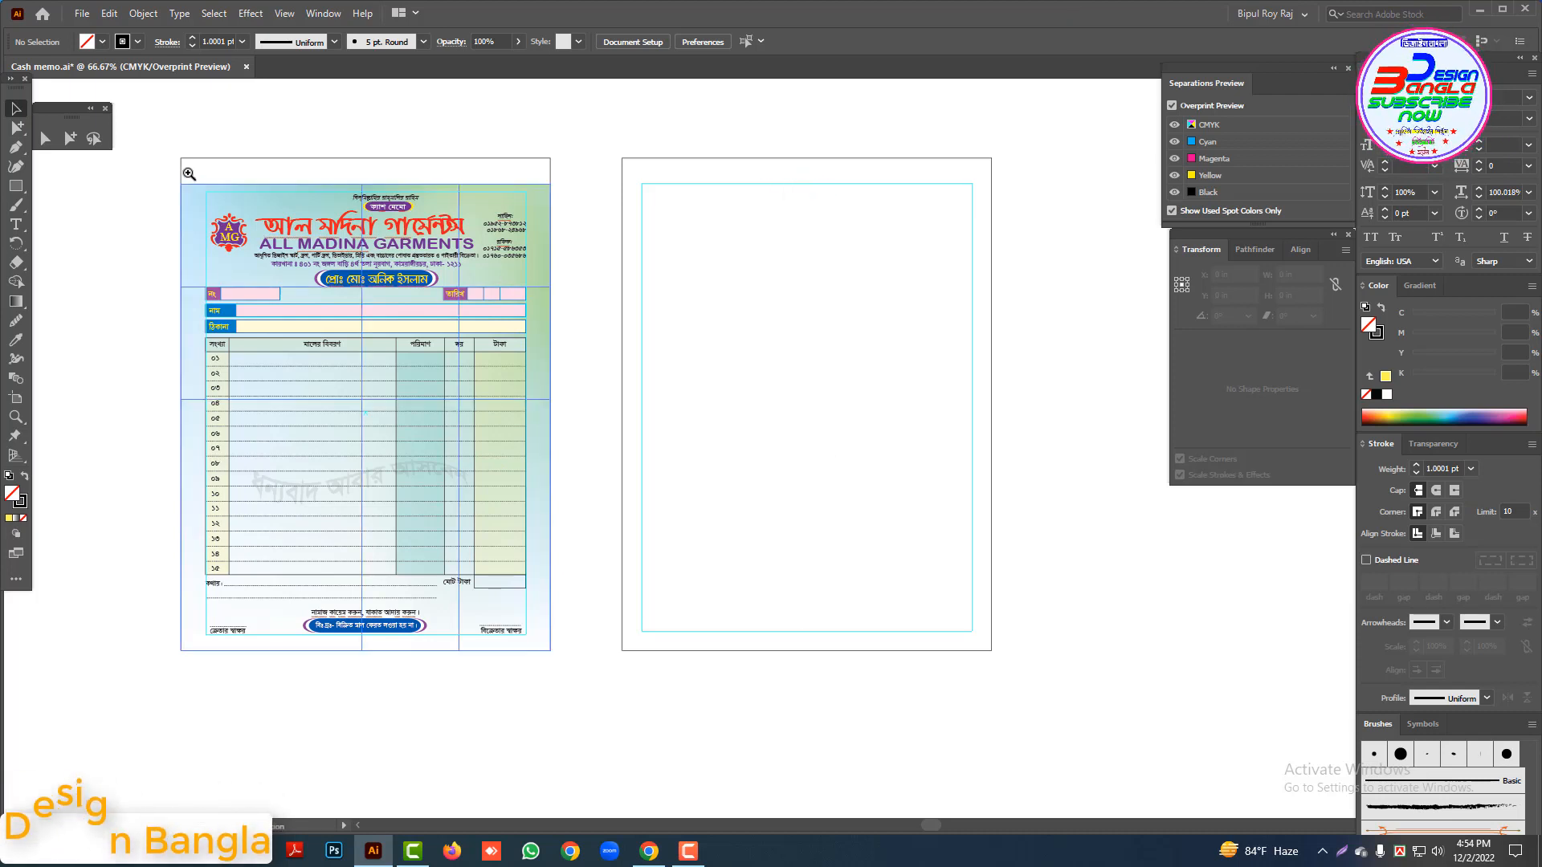
{"action": "left_click_drag", "start_coordinate": [159, 167], "coordinate": [806, 660]}
{"action": "left_click_drag", "start_coordinate": [776, 397], "coordinate": [810, 465]}
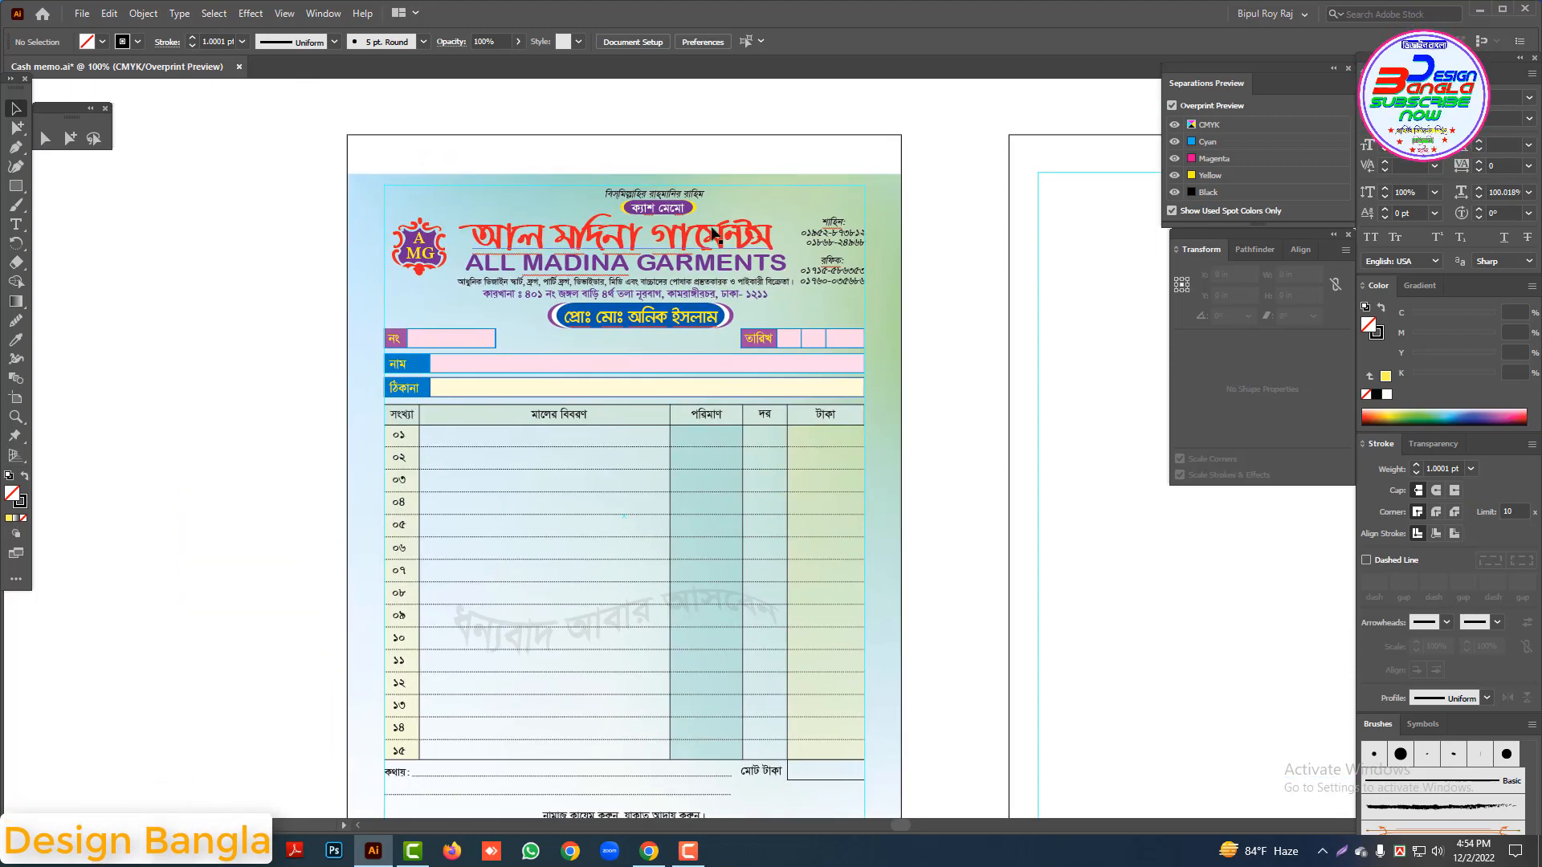
{"action": "left_click", "coordinate": [679, 206]}
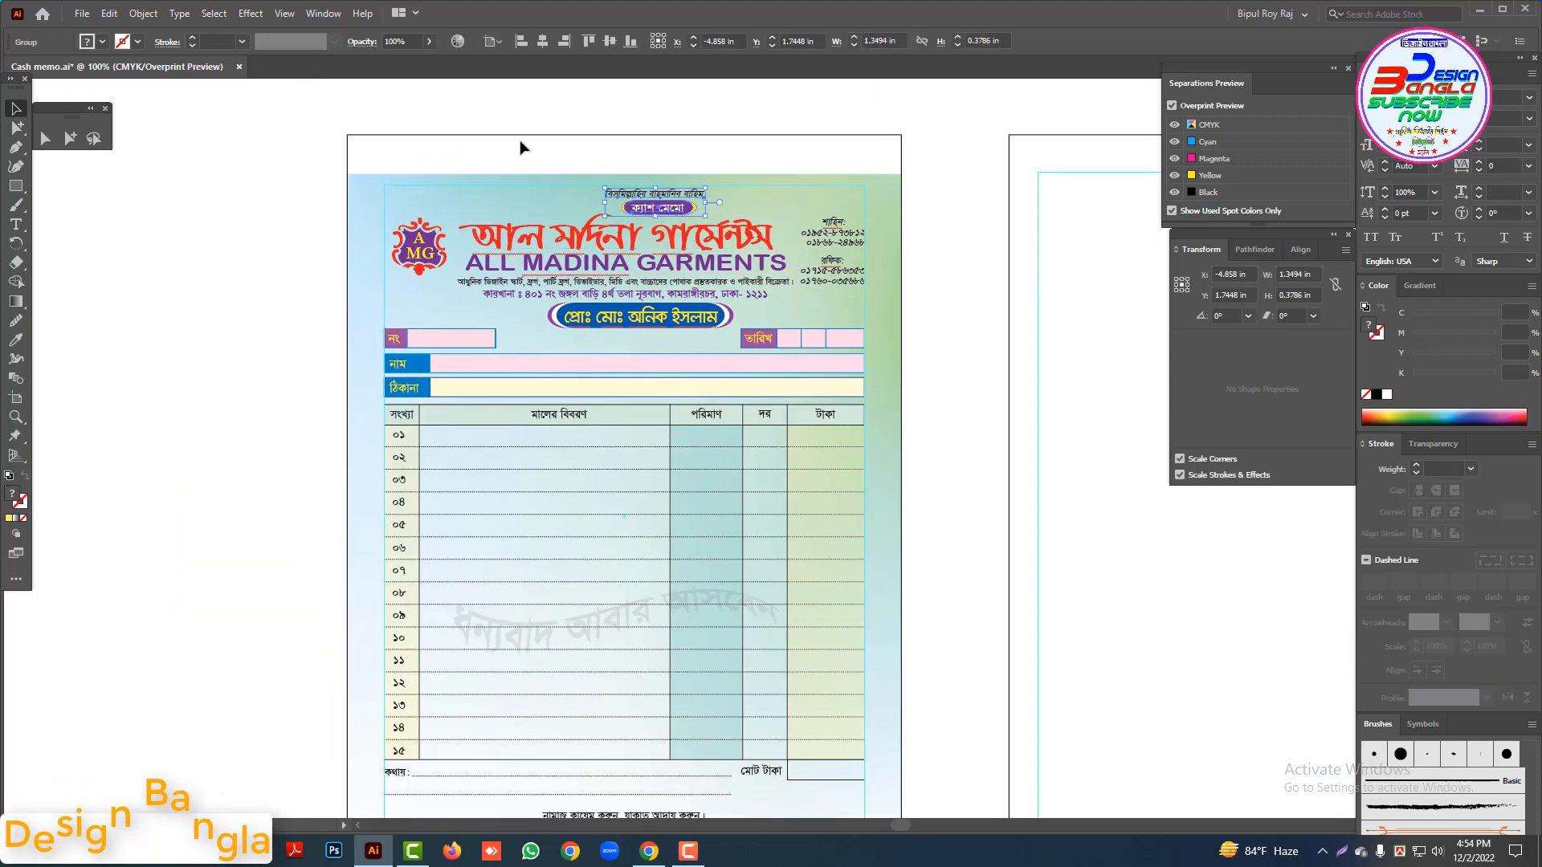
Step: Copy the finished memo's gradient mesh background into the blank frame
{"action": "left_click", "coordinate": [598, 187]}
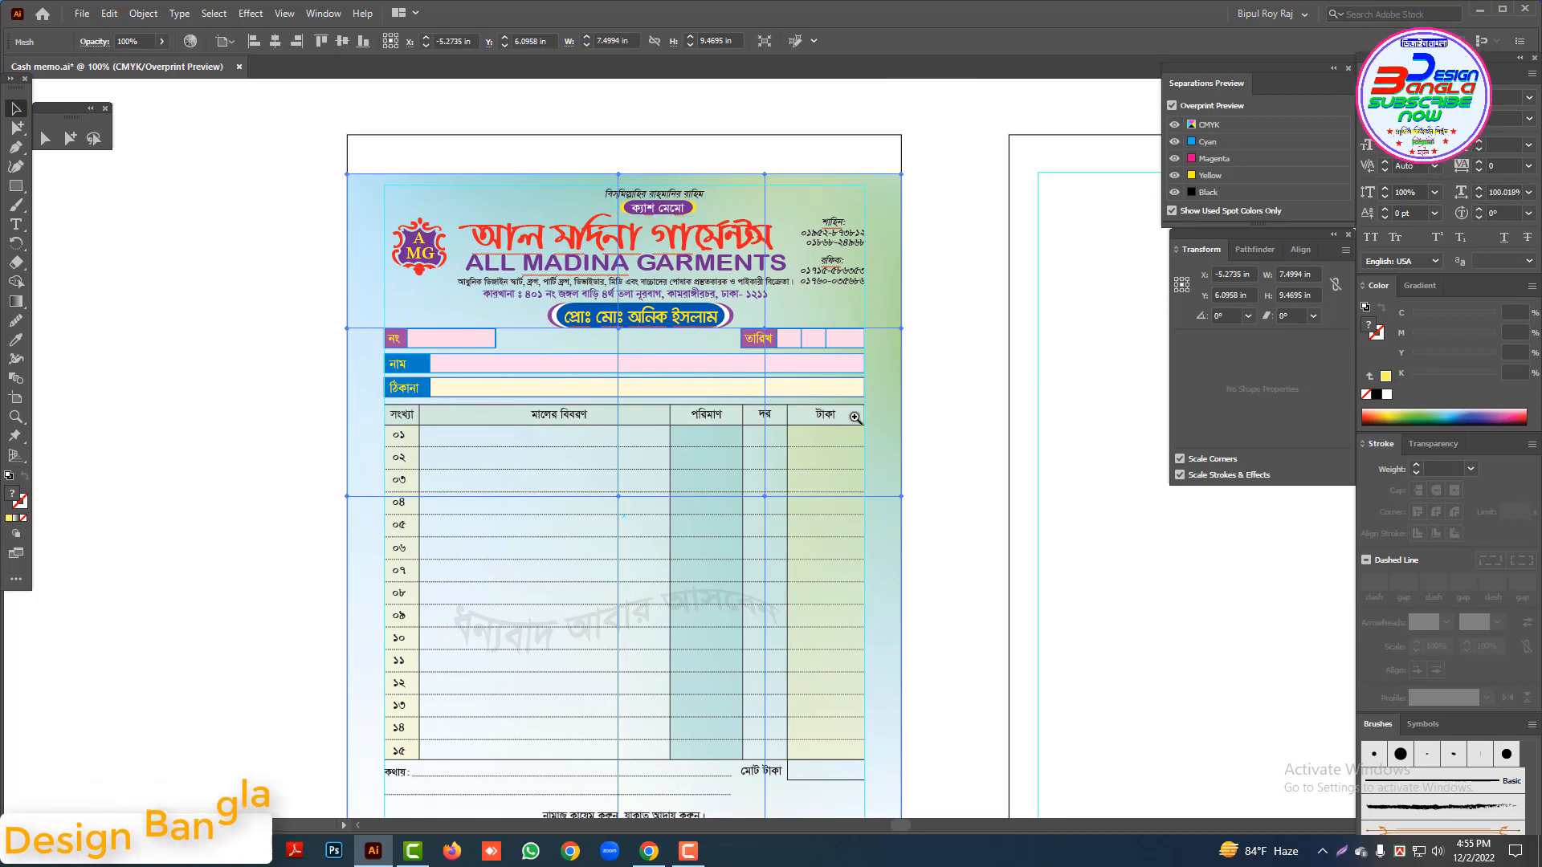
{"action": "left_click", "coordinate": [854, 418], "text": "ctrl+alt"}
{"action": "left_click_drag", "start_coordinate": [939, 431], "coordinate": [689, 365]}
{"action": "left_click_drag", "start_coordinate": [454, 260], "coordinate": [896, 271]}
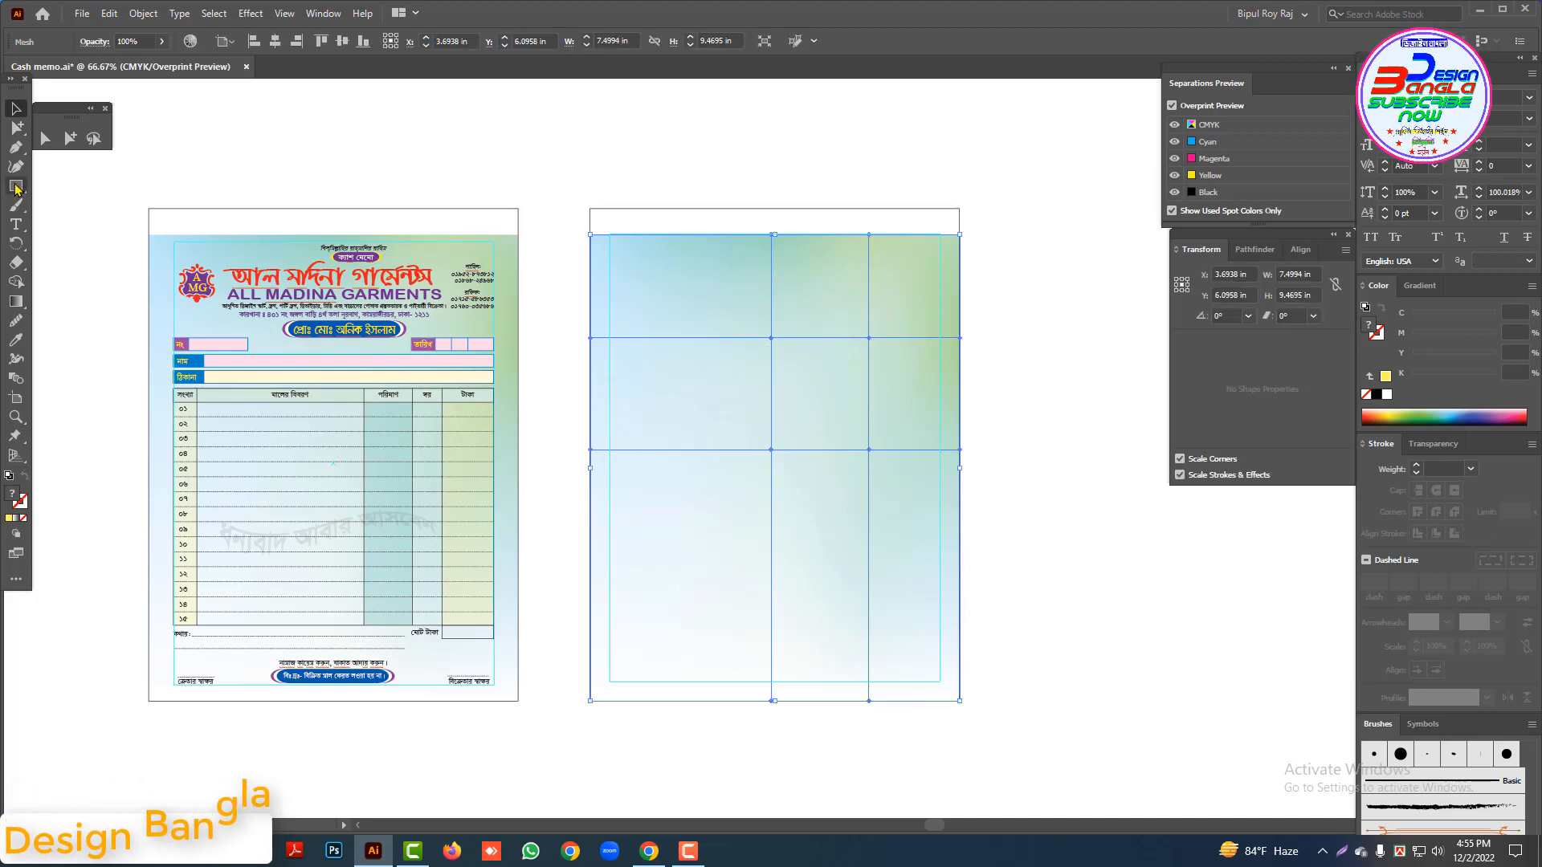
Step: Draw a rectangle about 8.63 x 9.57 in beside the blank frame and fill it green with C 59 and Y 65
{"action": "key", "text": "m"}
{"action": "key", "text": "ctrl+minus"}
{"action": "mouse_move", "coordinate": [682, 328]}
{"action": "left_mouse_down"}
{"action": "mouse_move", "coordinate": [991, 750]}
{"action": "mouse_move", "coordinate": [1001, 682]}
{"action": "left_mouse_up"}
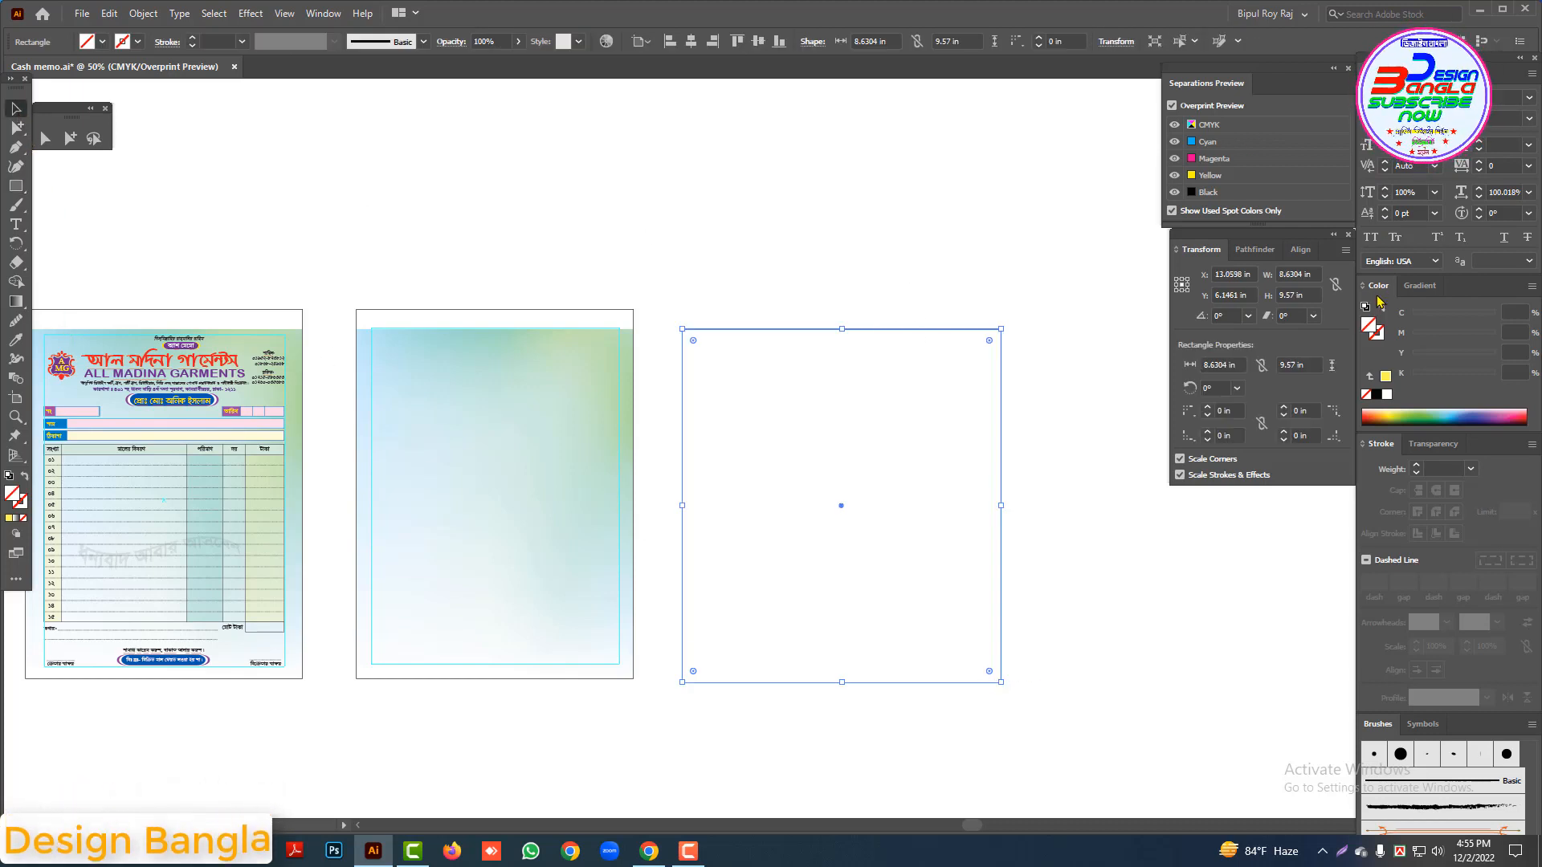
{"action": "left_click", "coordinate": [1376, 394]}
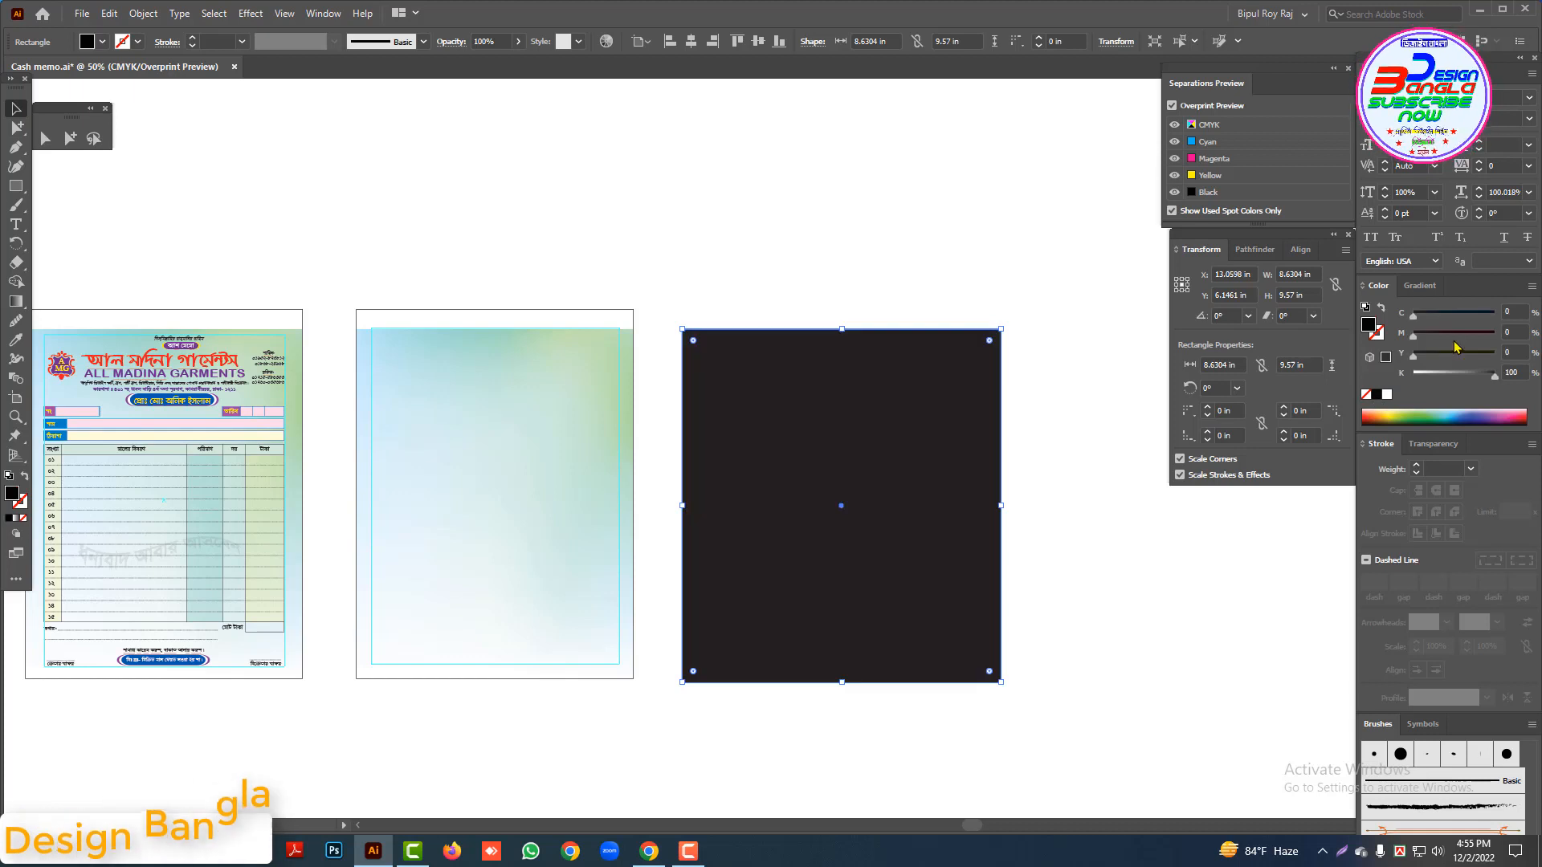
{"action": "left_click", "coordinate": [1493, 314]}
{"action": "left_click", "coordinate": [1494, 354]}
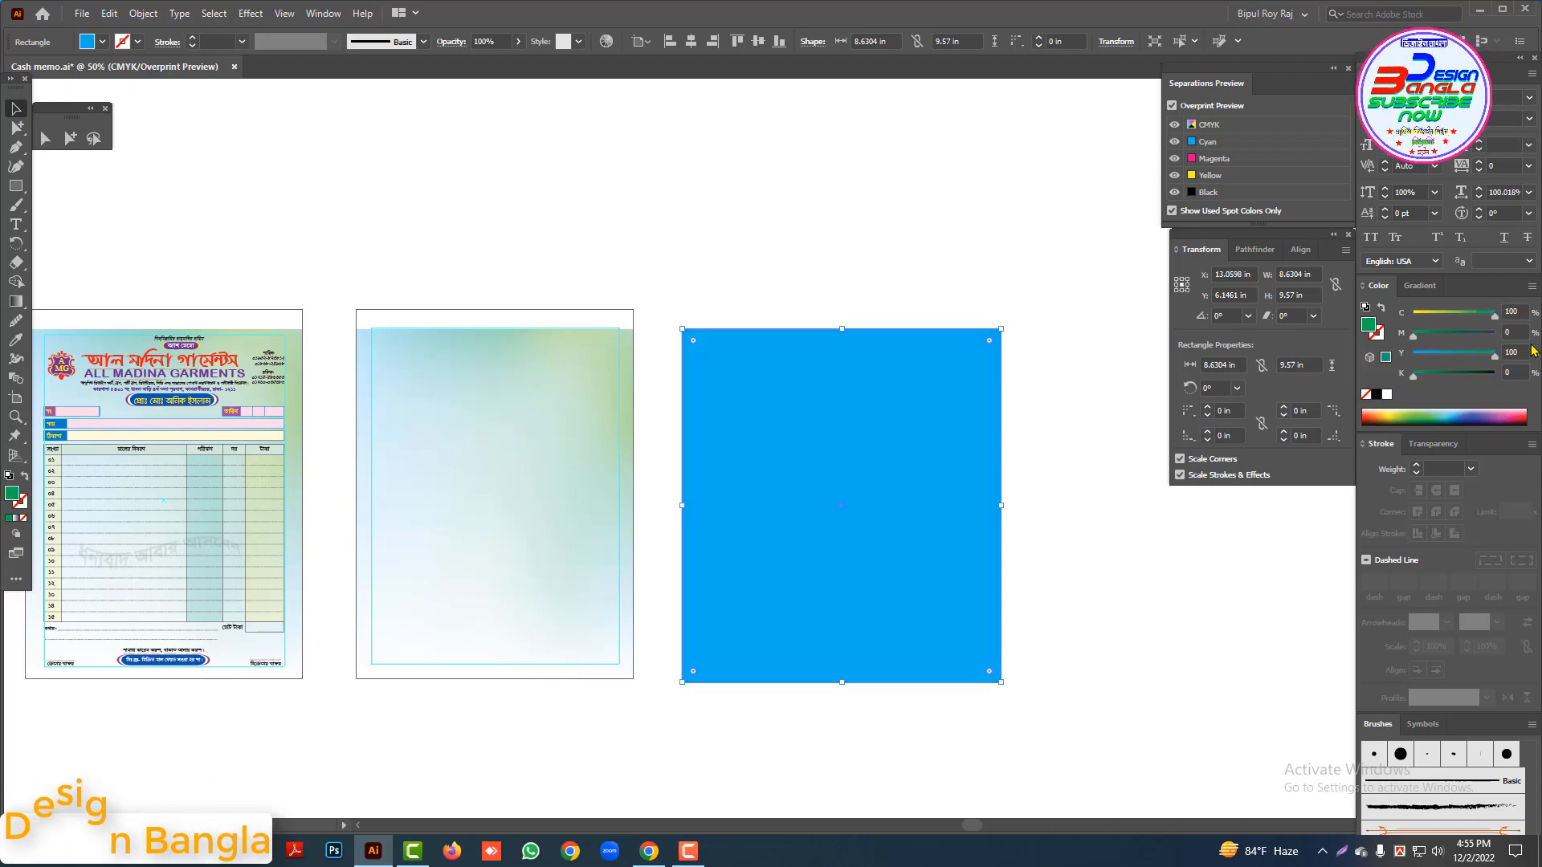
{"action": "left_click_drag", "start_coordinate": [1494, 316], "coordinate": [1467, 357]}
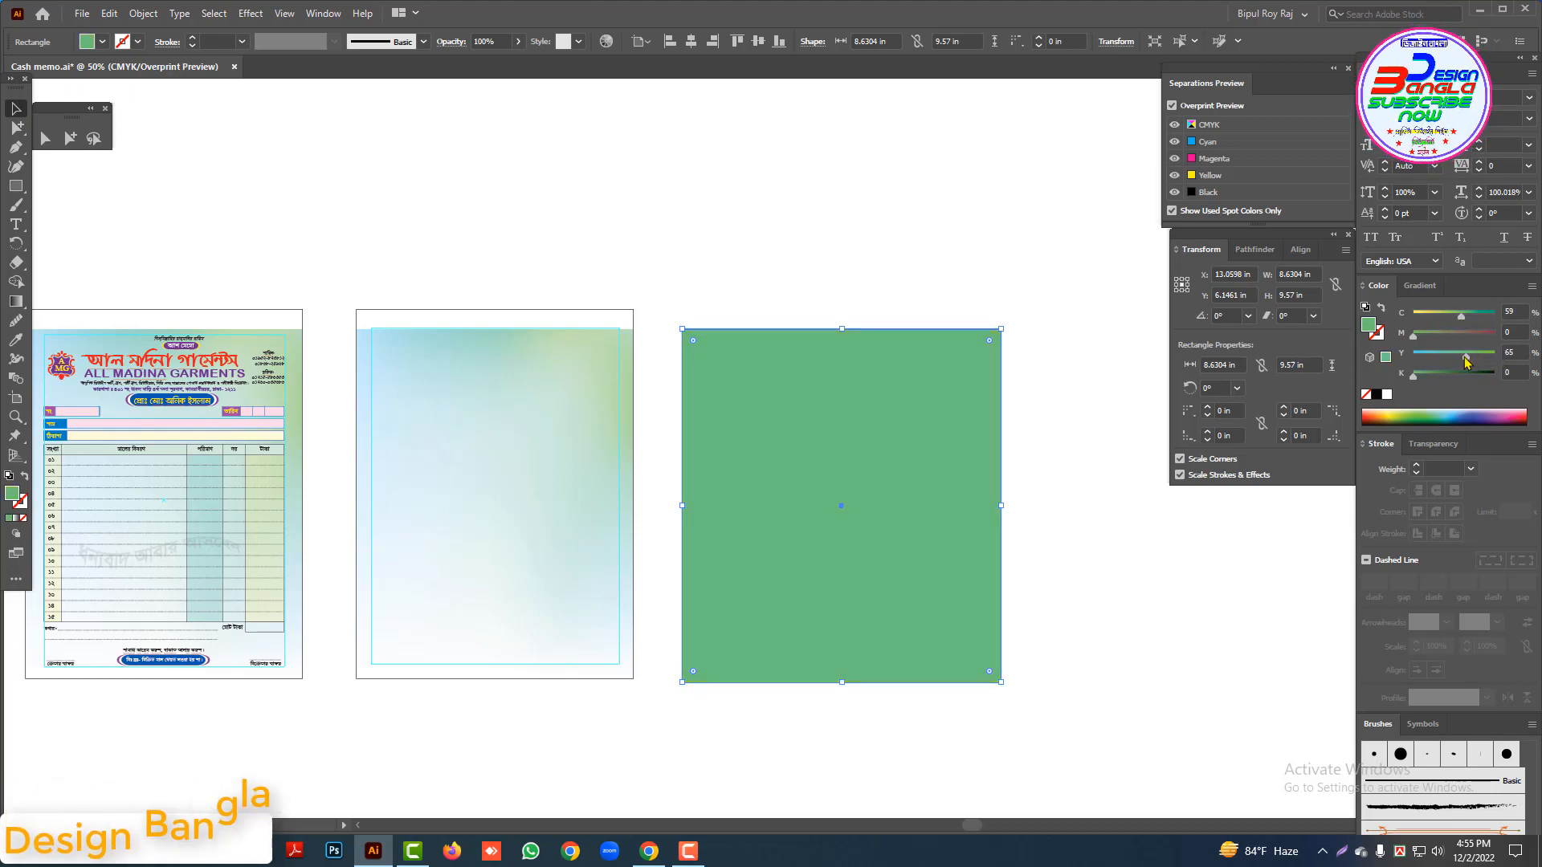
Step: Add mesh points across the green rectangle with the Mesh tool to build a gradient mesh grid
{"action": "left_click_drag", "start_coordinate": [857, 454], "coordinate": [885, 346]}
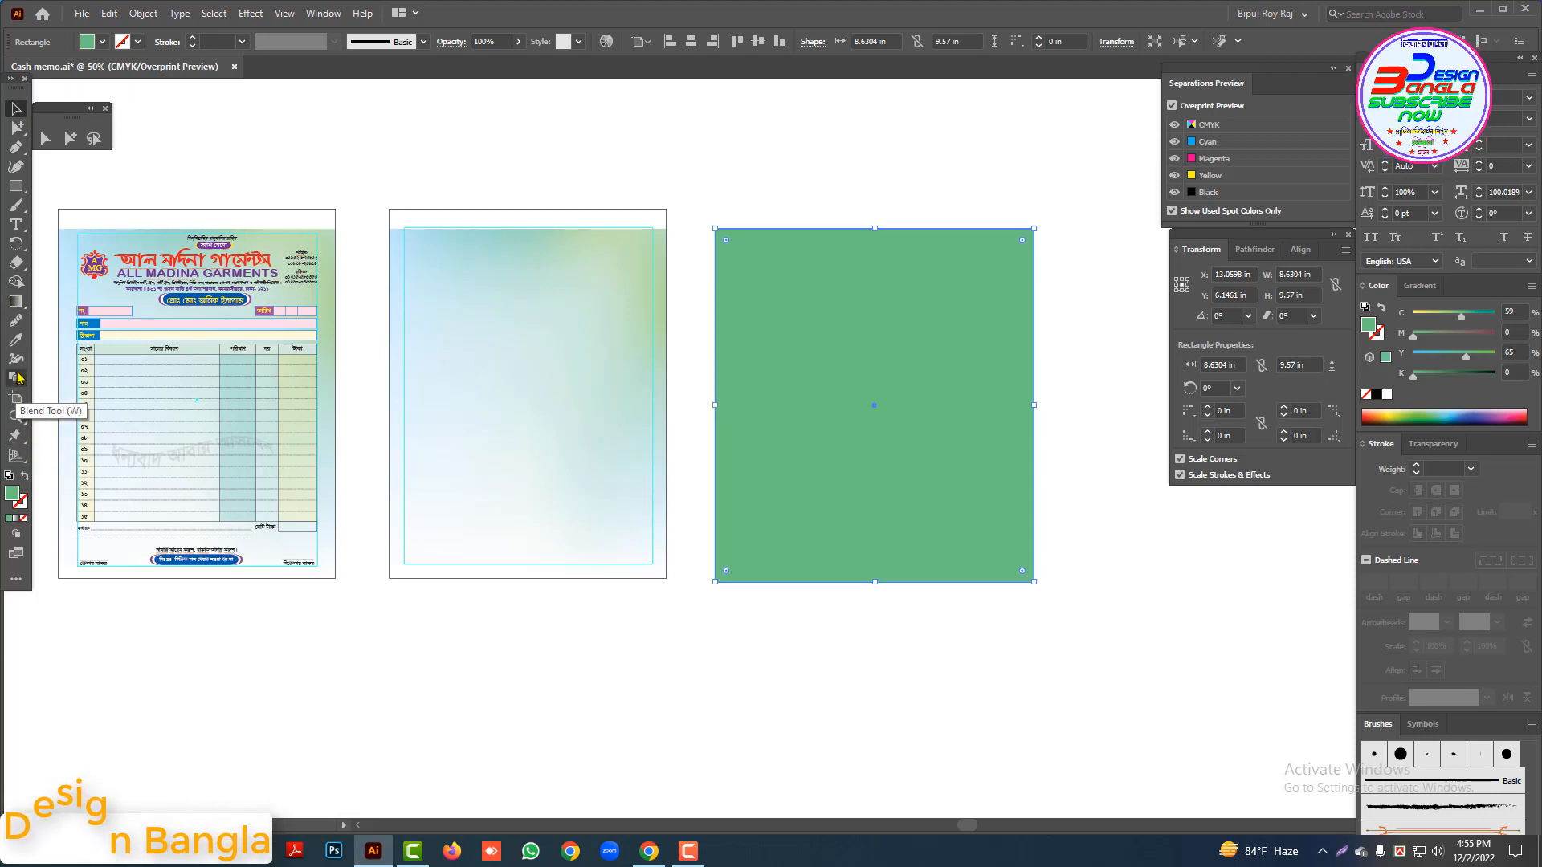
{"action": "left_click", "coordinate": [14, 302]}
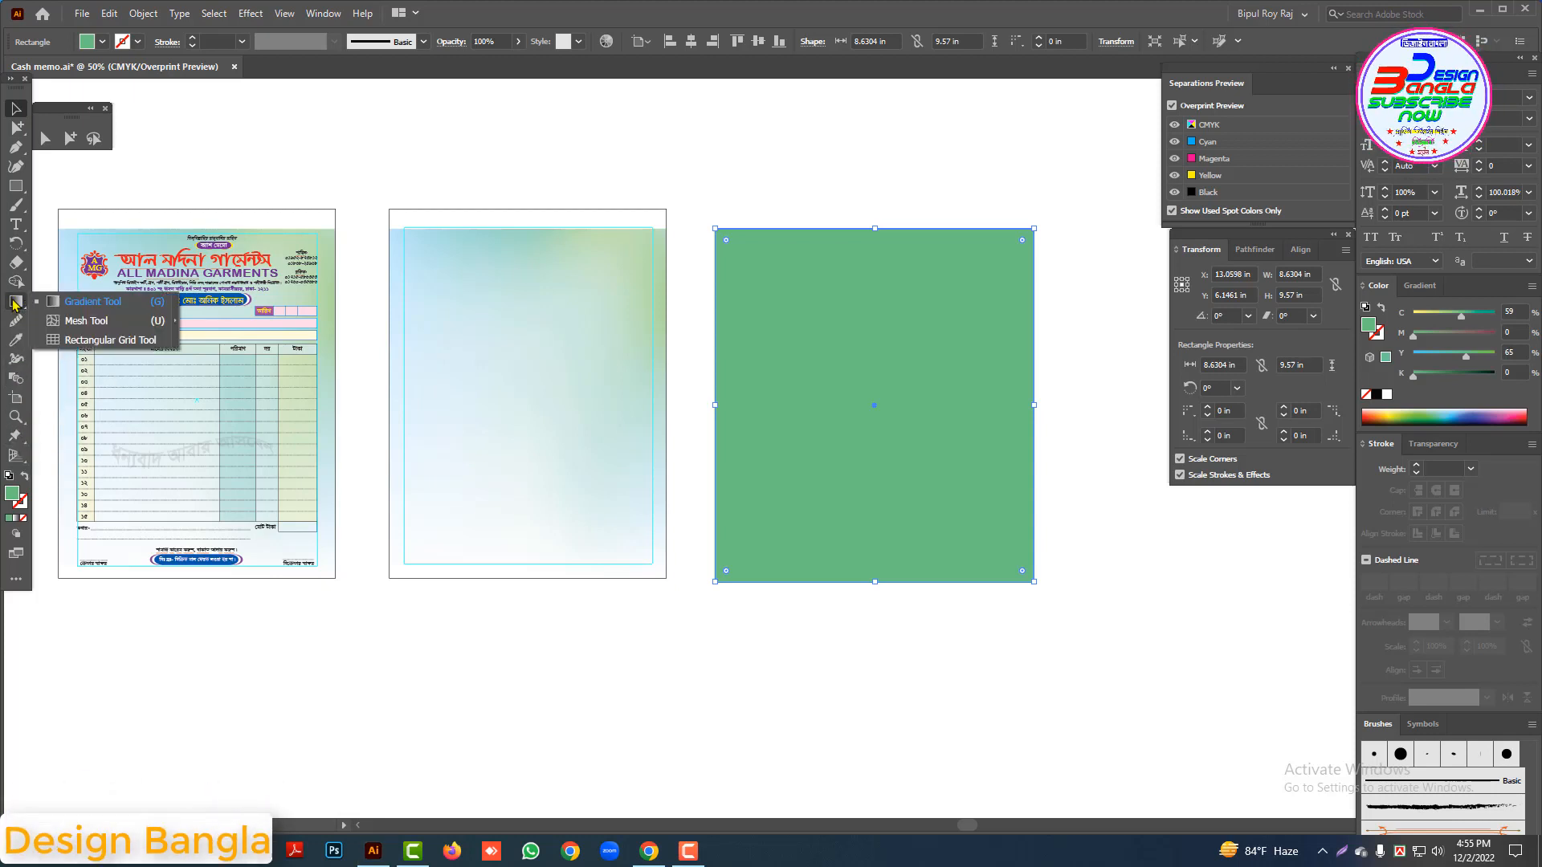
{"action": "left_click", "coordinate": [77, 321]}
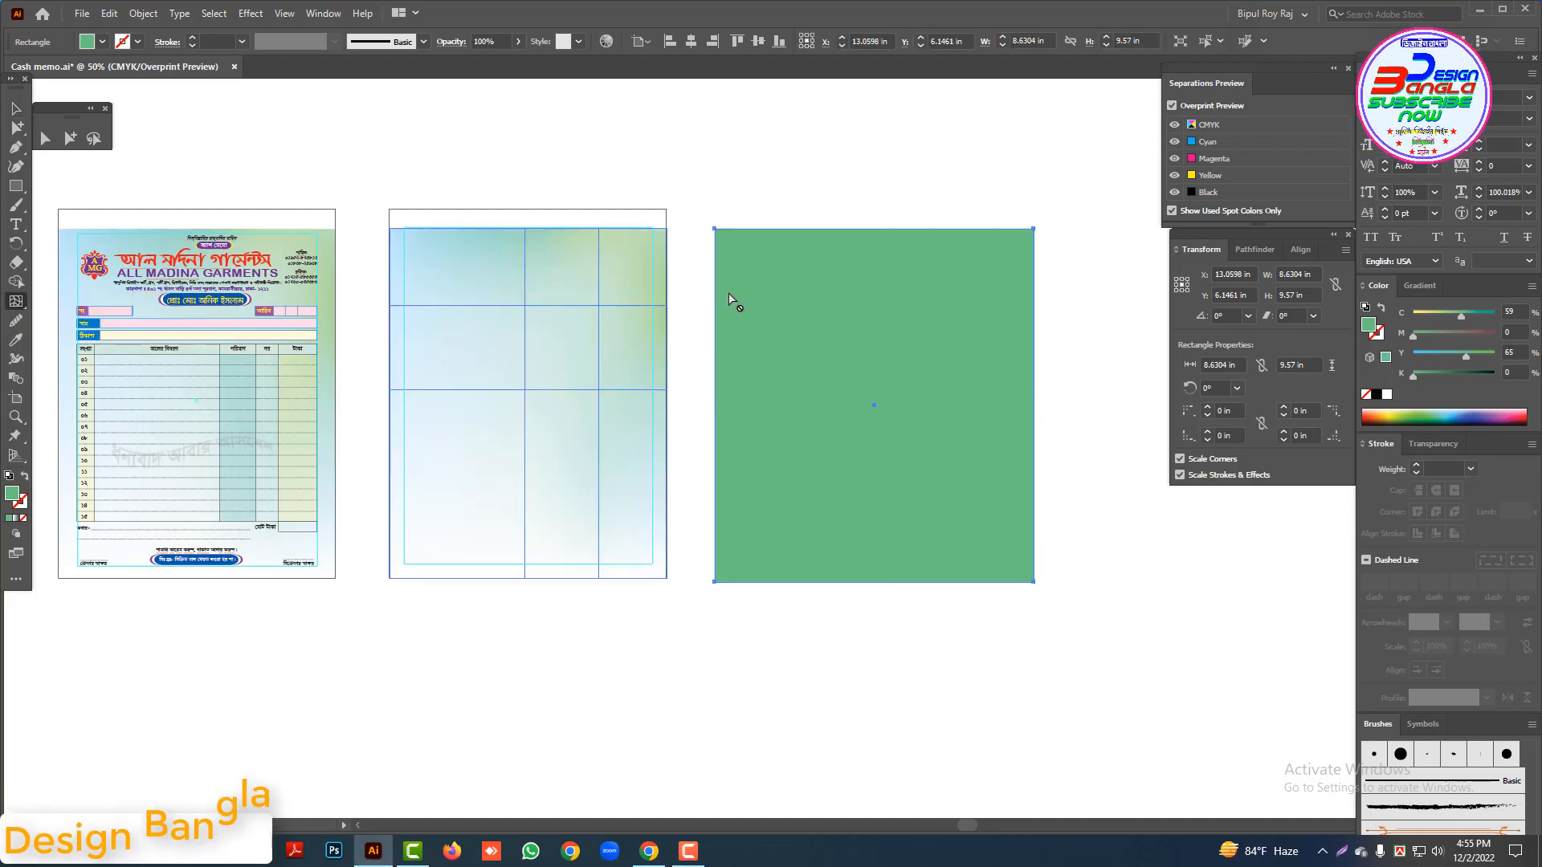
{"action": "left_click", "coordinate": [957, 271]}
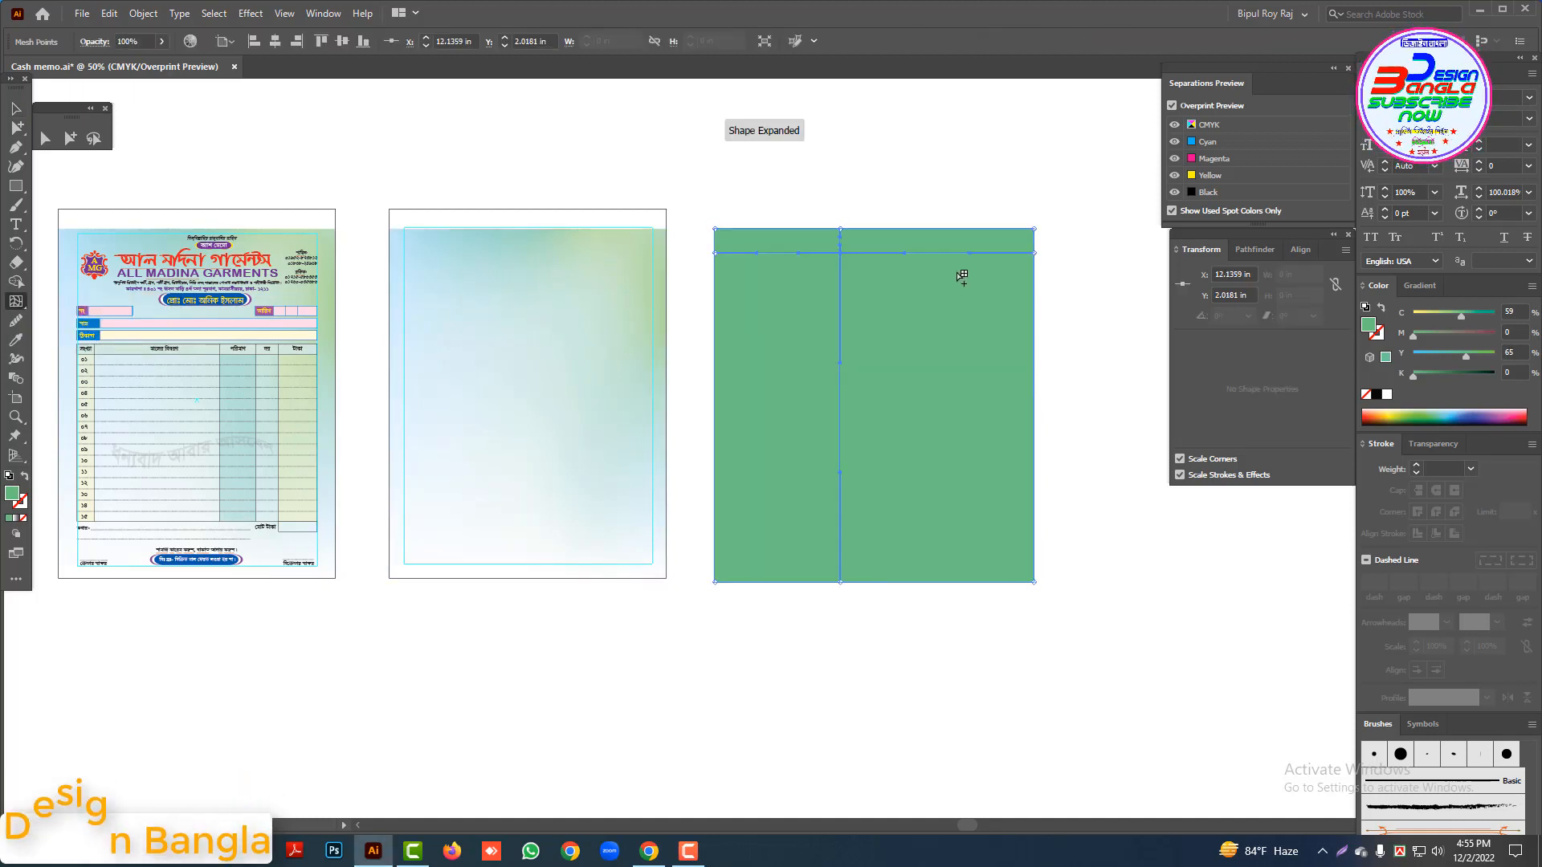
{"action": "left_click", "coordinate": [979, 425]}
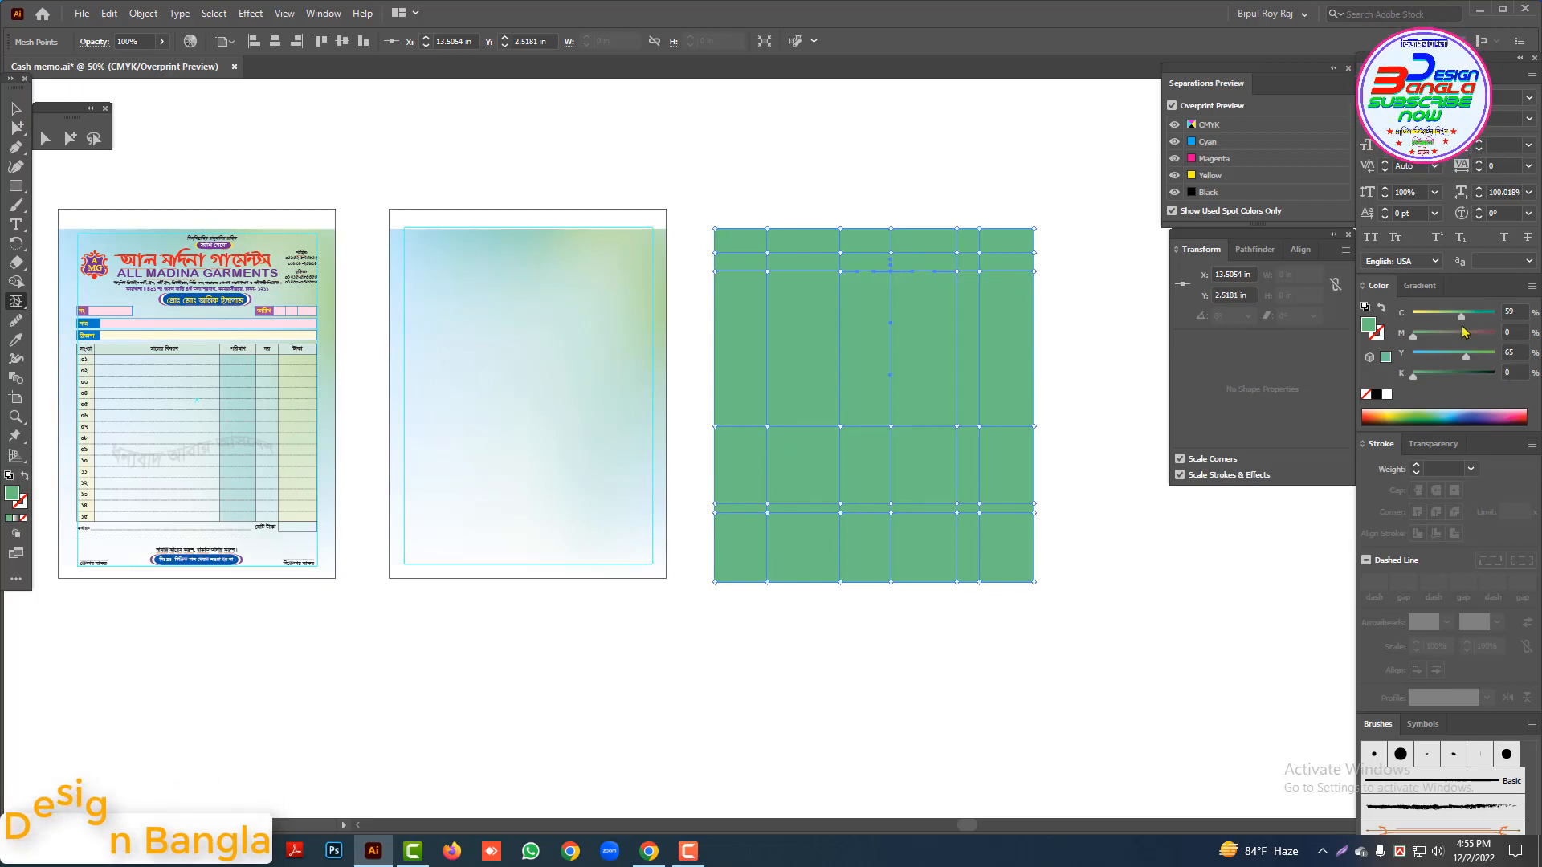
Step: Recolour the green mesh's points: upper-middle C 100, right-hand Y 42, lower-left M 27, and upper-right corner C 100 with Y 38
{"action": "left_click_drag", "start_coordinate": [1462, 317], "coordinate": [1503, 319]}
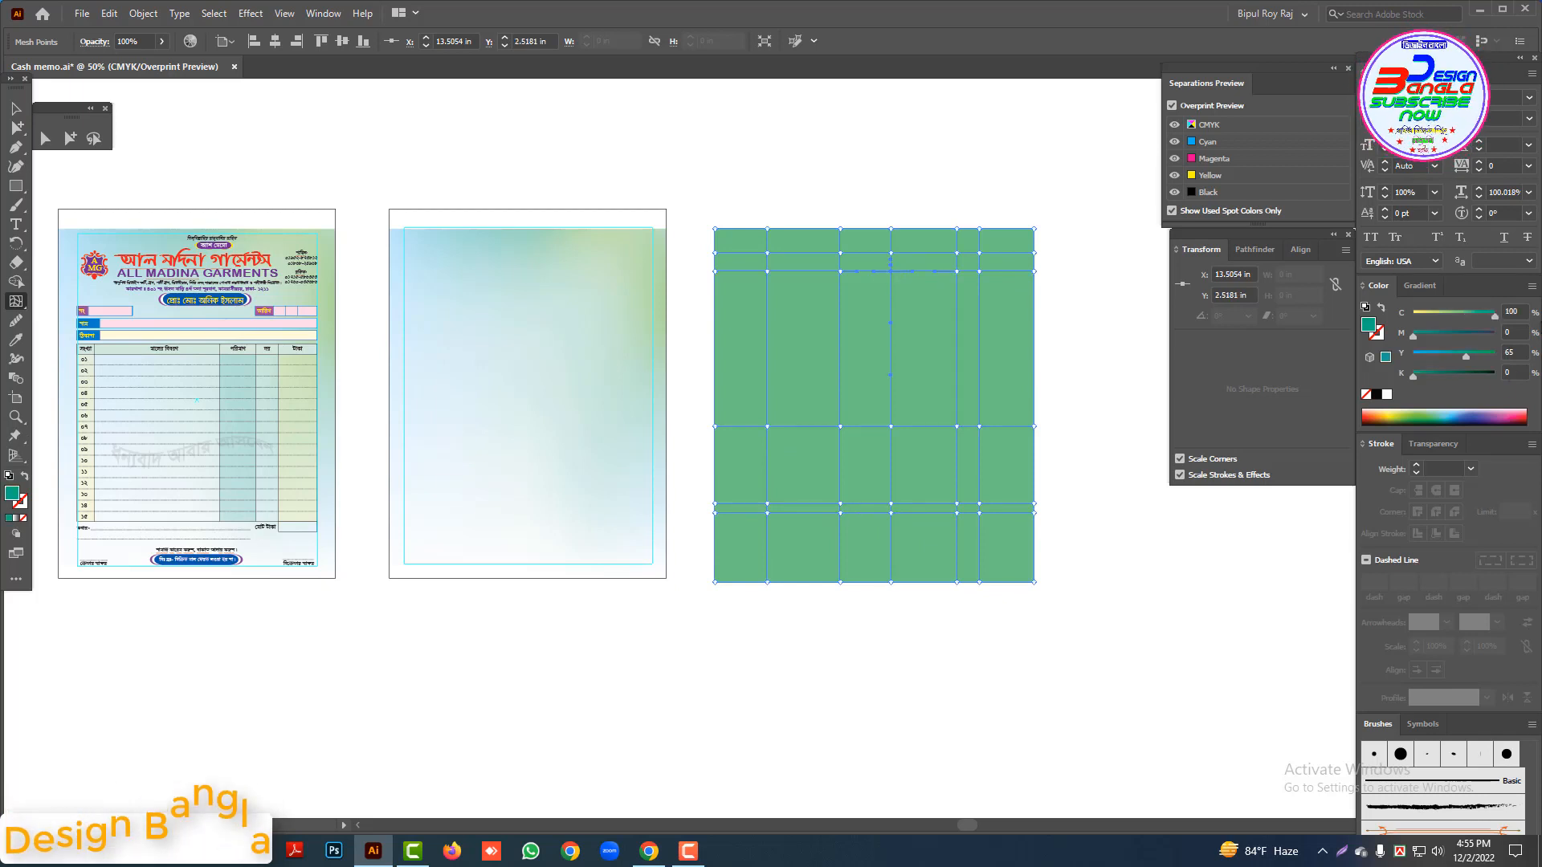
{"action": "left_click", "coordinate": [980, 426]}
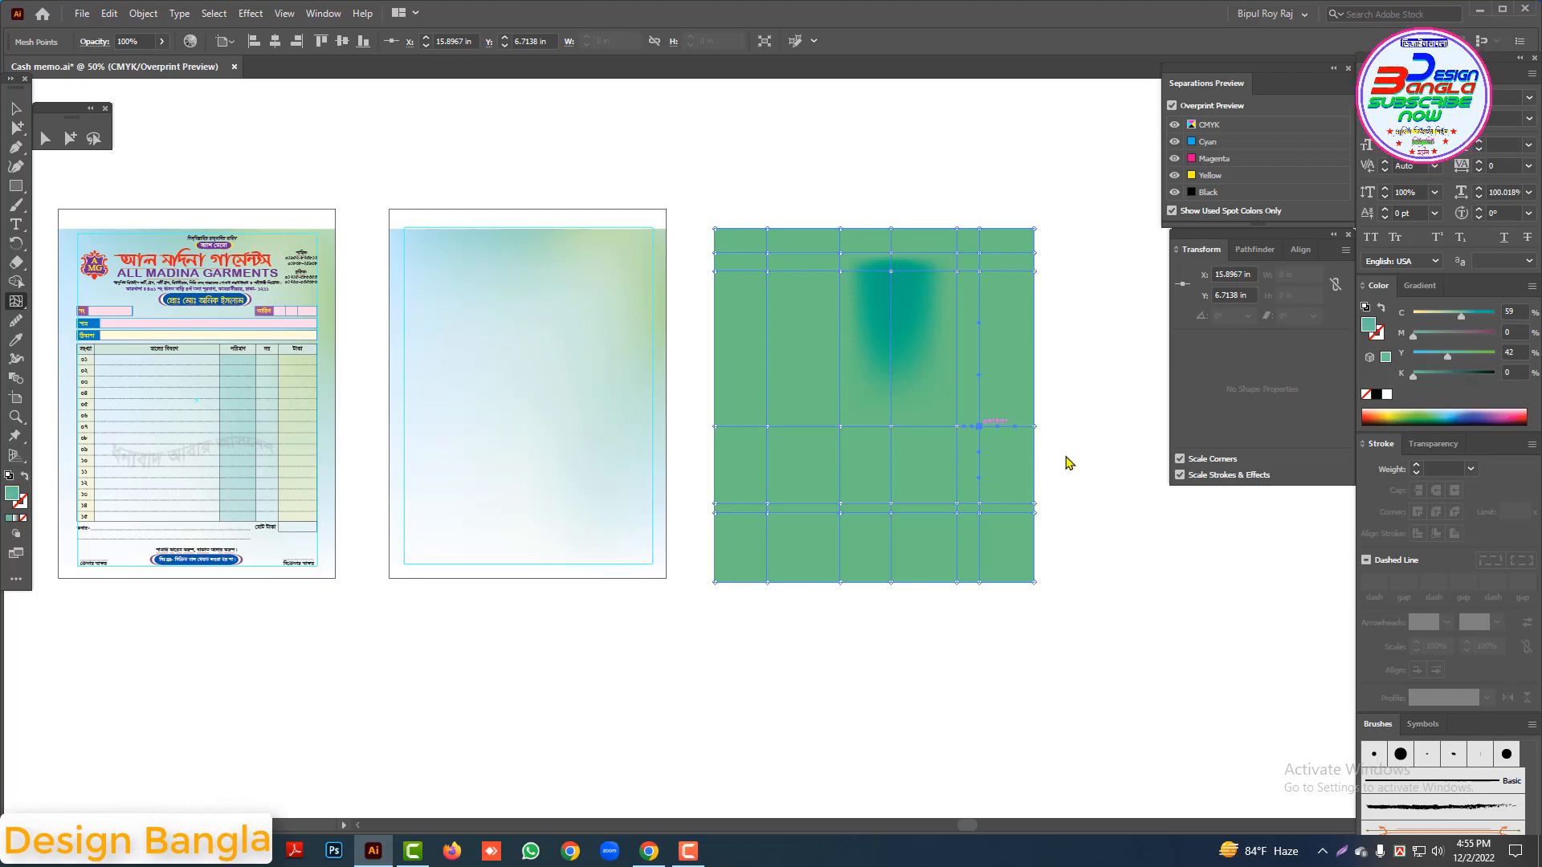
{"action": "left_click", "coordinate": [767, 513]}
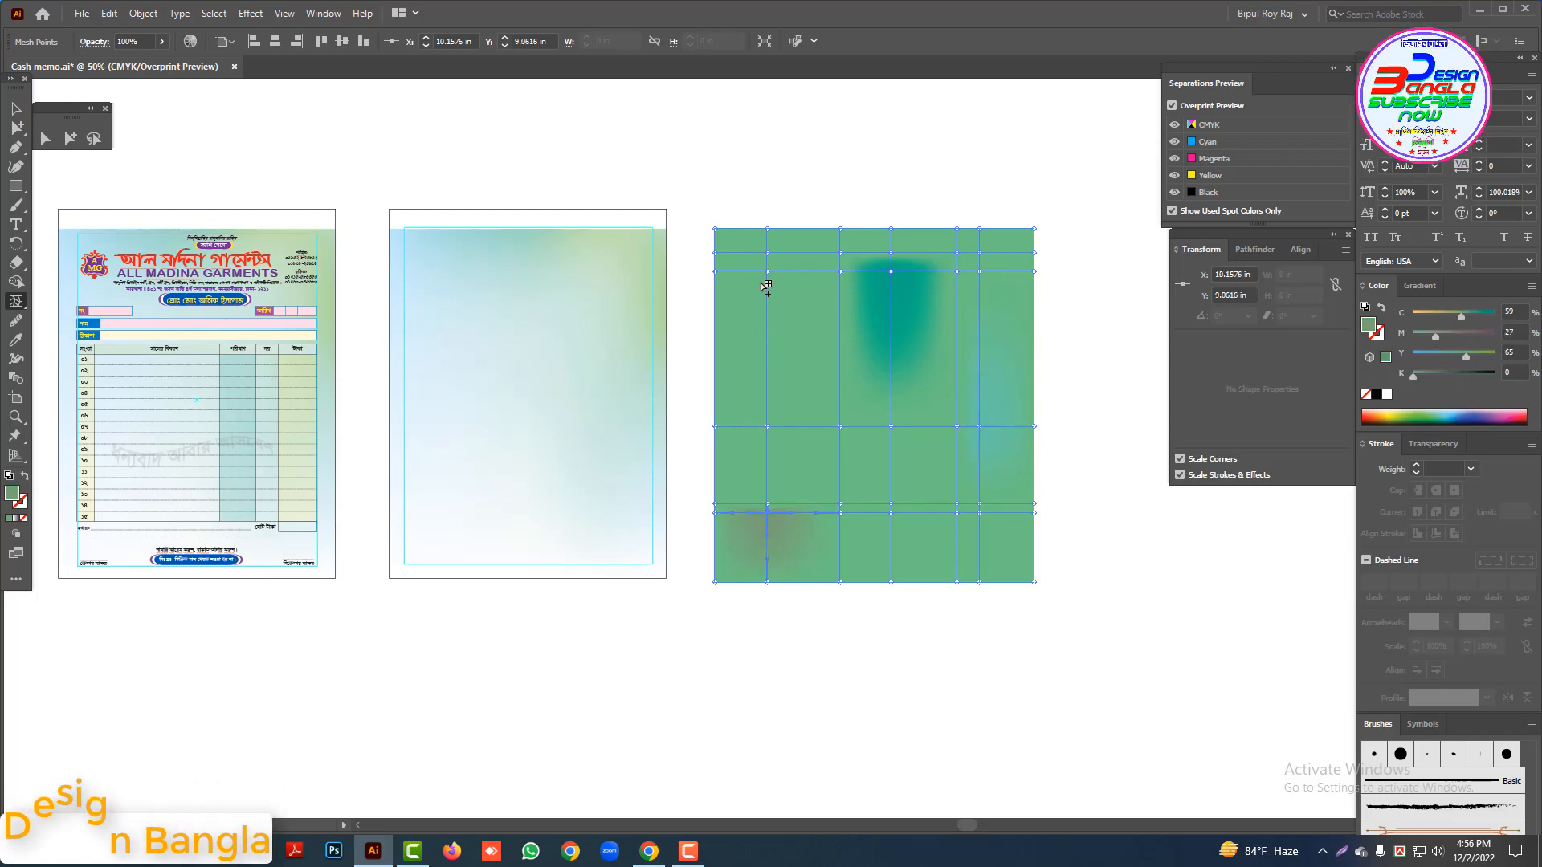
{"action": "left_click", "coordinate": [1035, 230]}
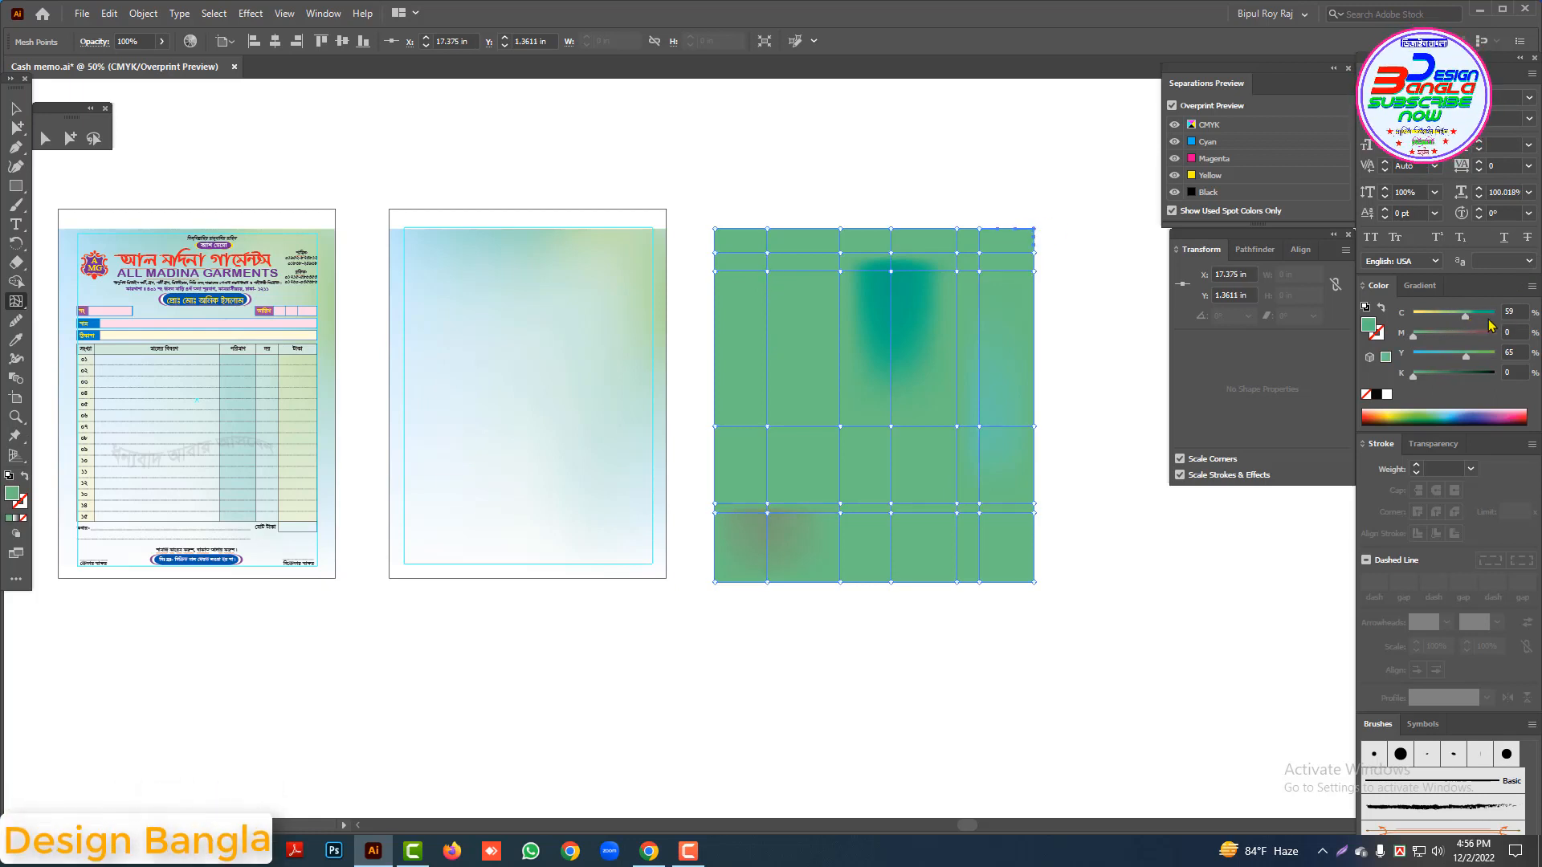
{"action": "left_click_drag", "start_coordinate": [1459, 359], "coordinate": [1443, 357]}
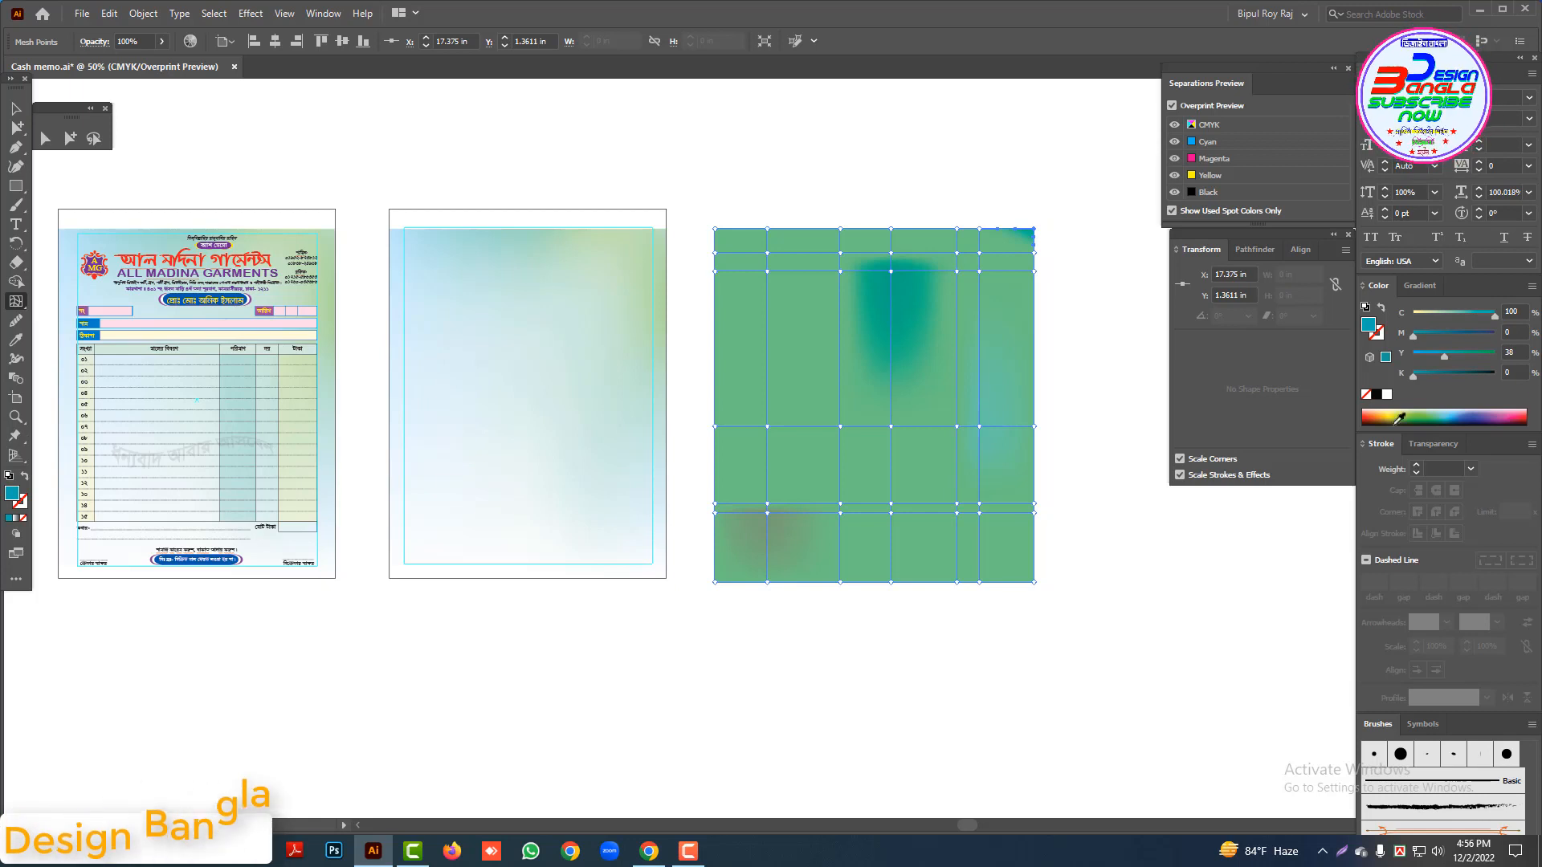
{"action": "left_click", "coordinate": [898, 182]}
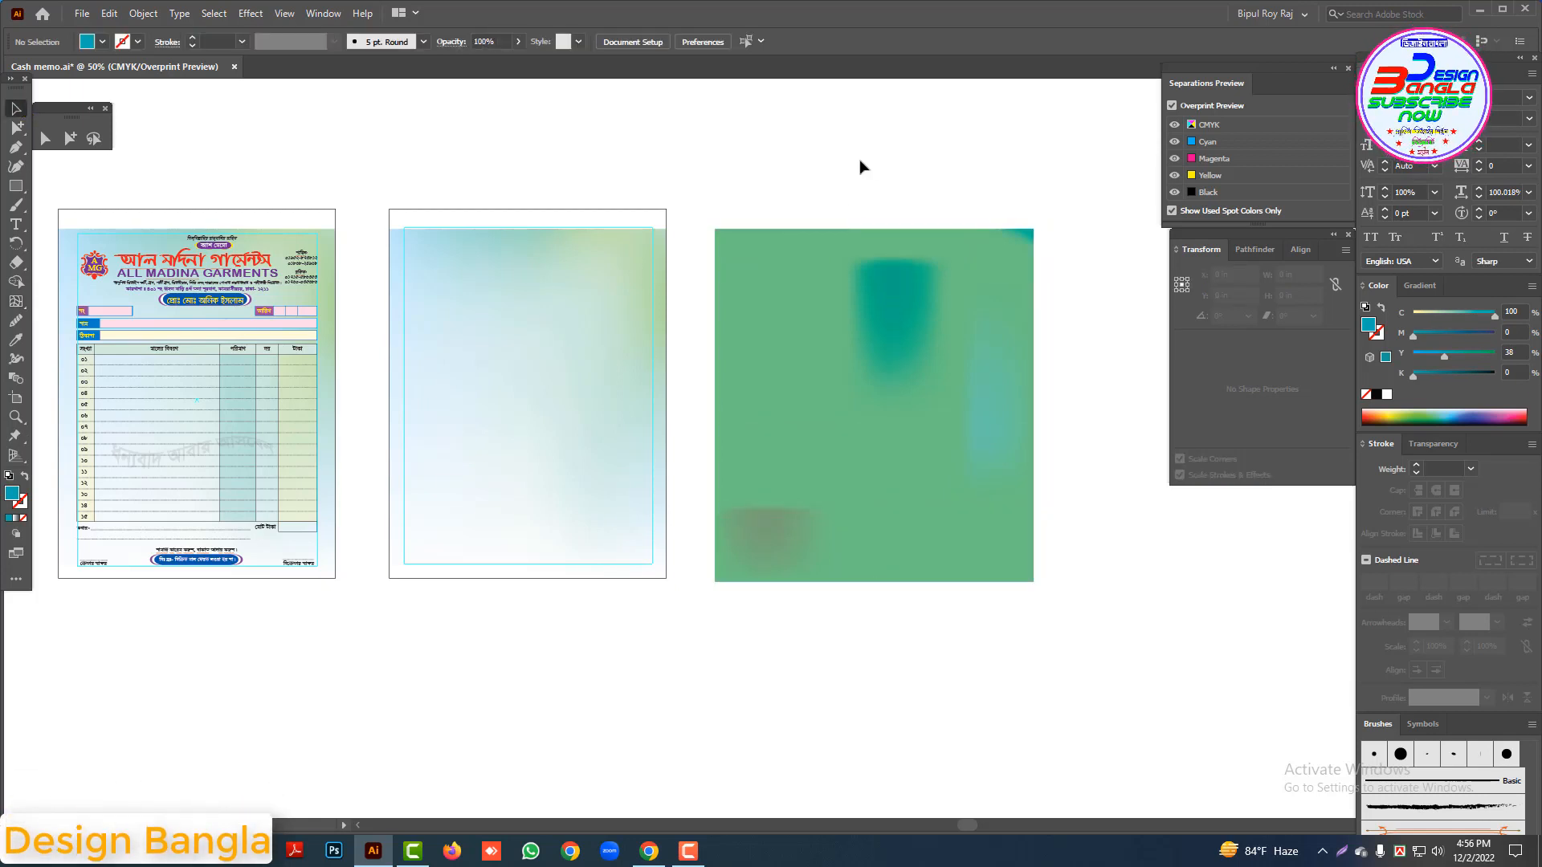
Step: Compare the mesh lines of the copied memo background with those of the green practice mesh
{"action": "left_click", "coordinate": [606, 318]}
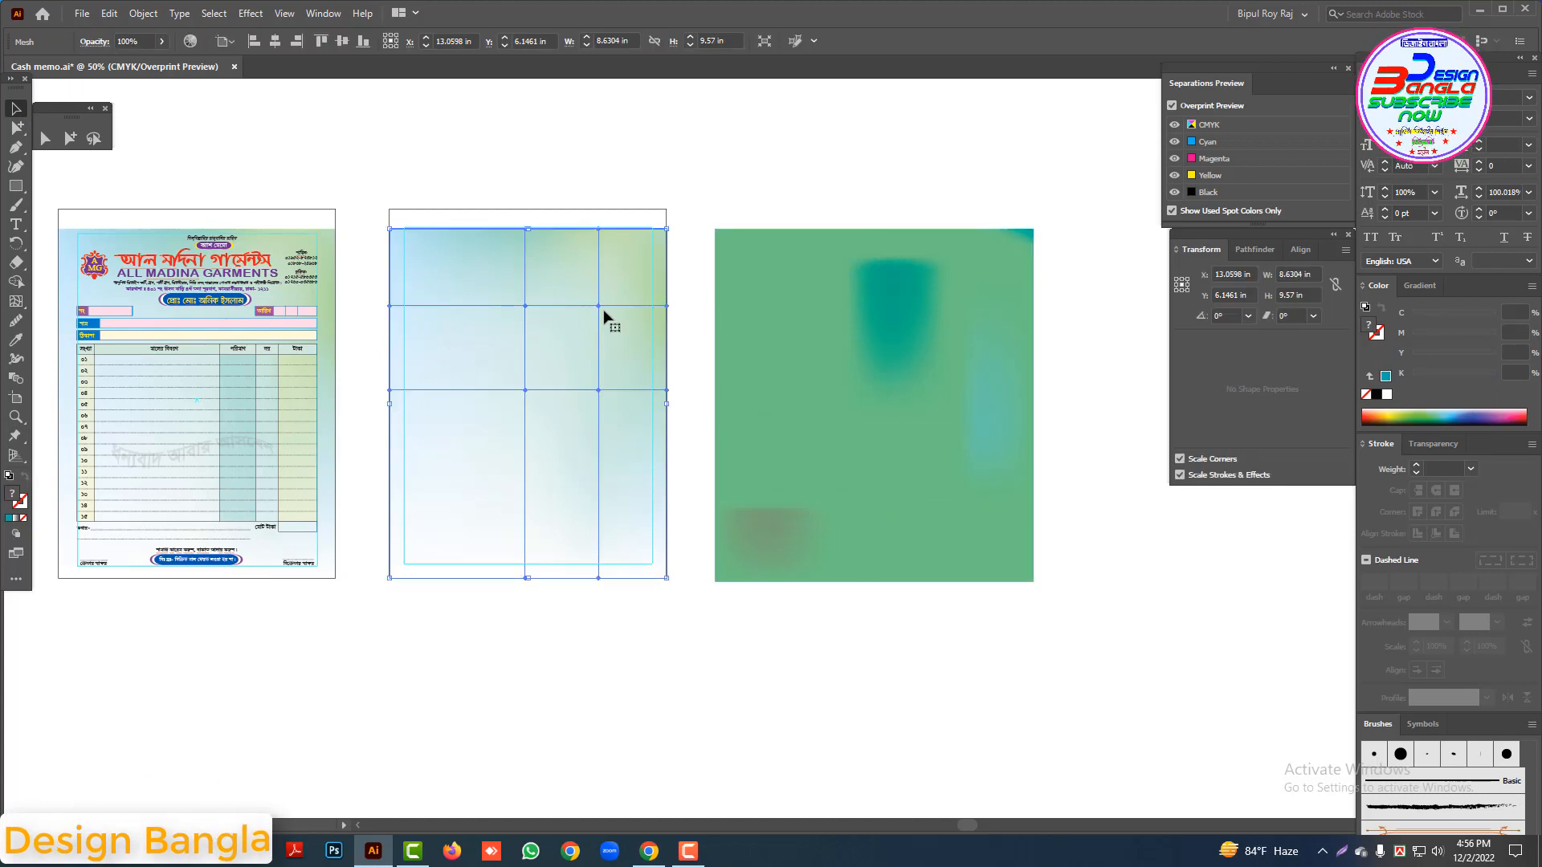
{"action": "left_click", "coordinate": [847, 389]}
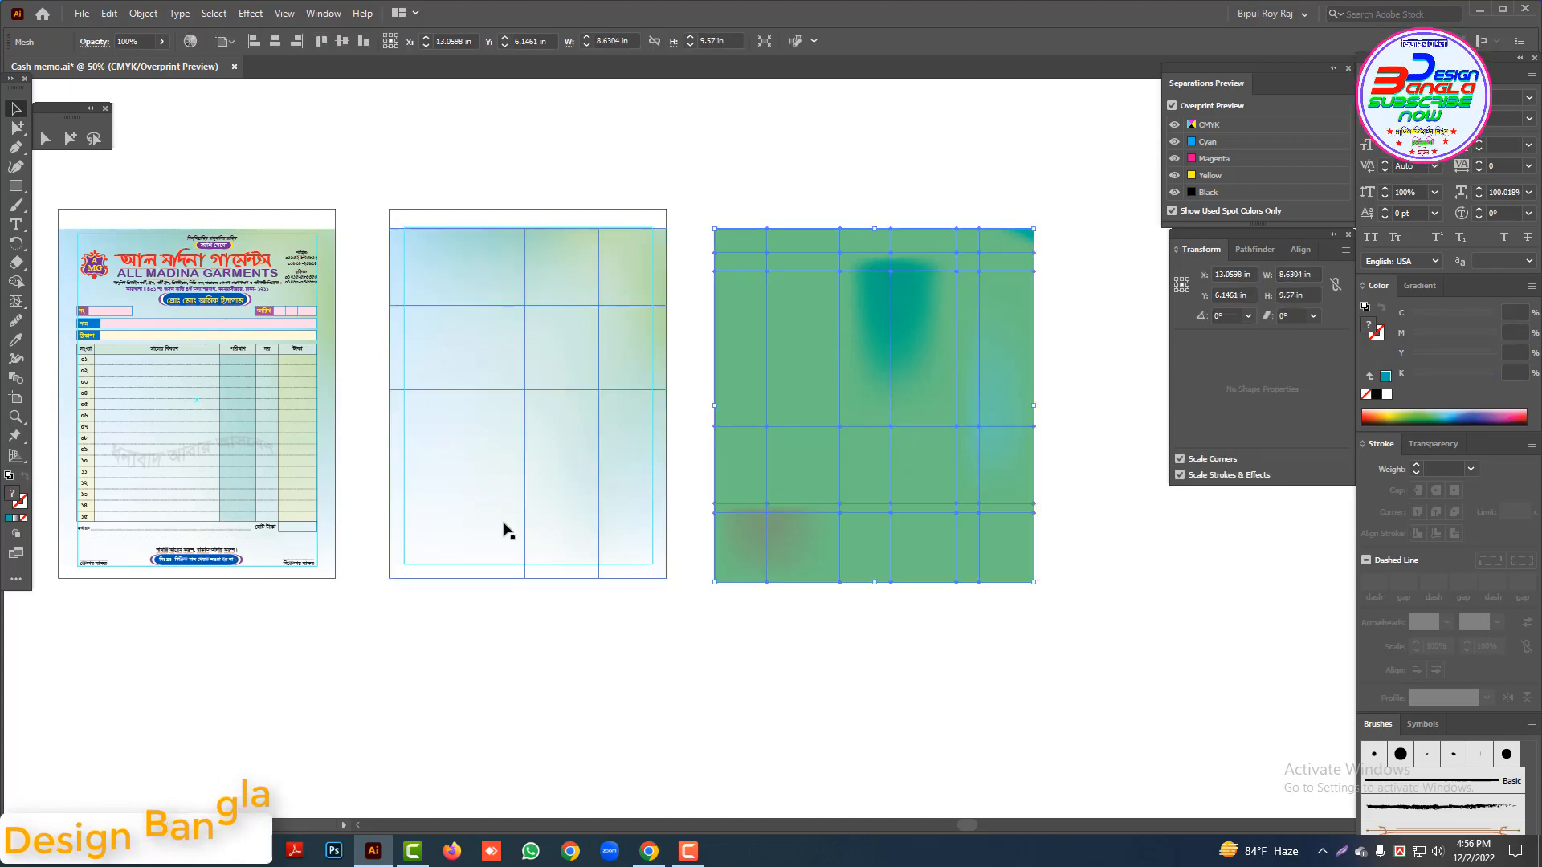
{"action": "left_click", "coordinate": [534, 447]}
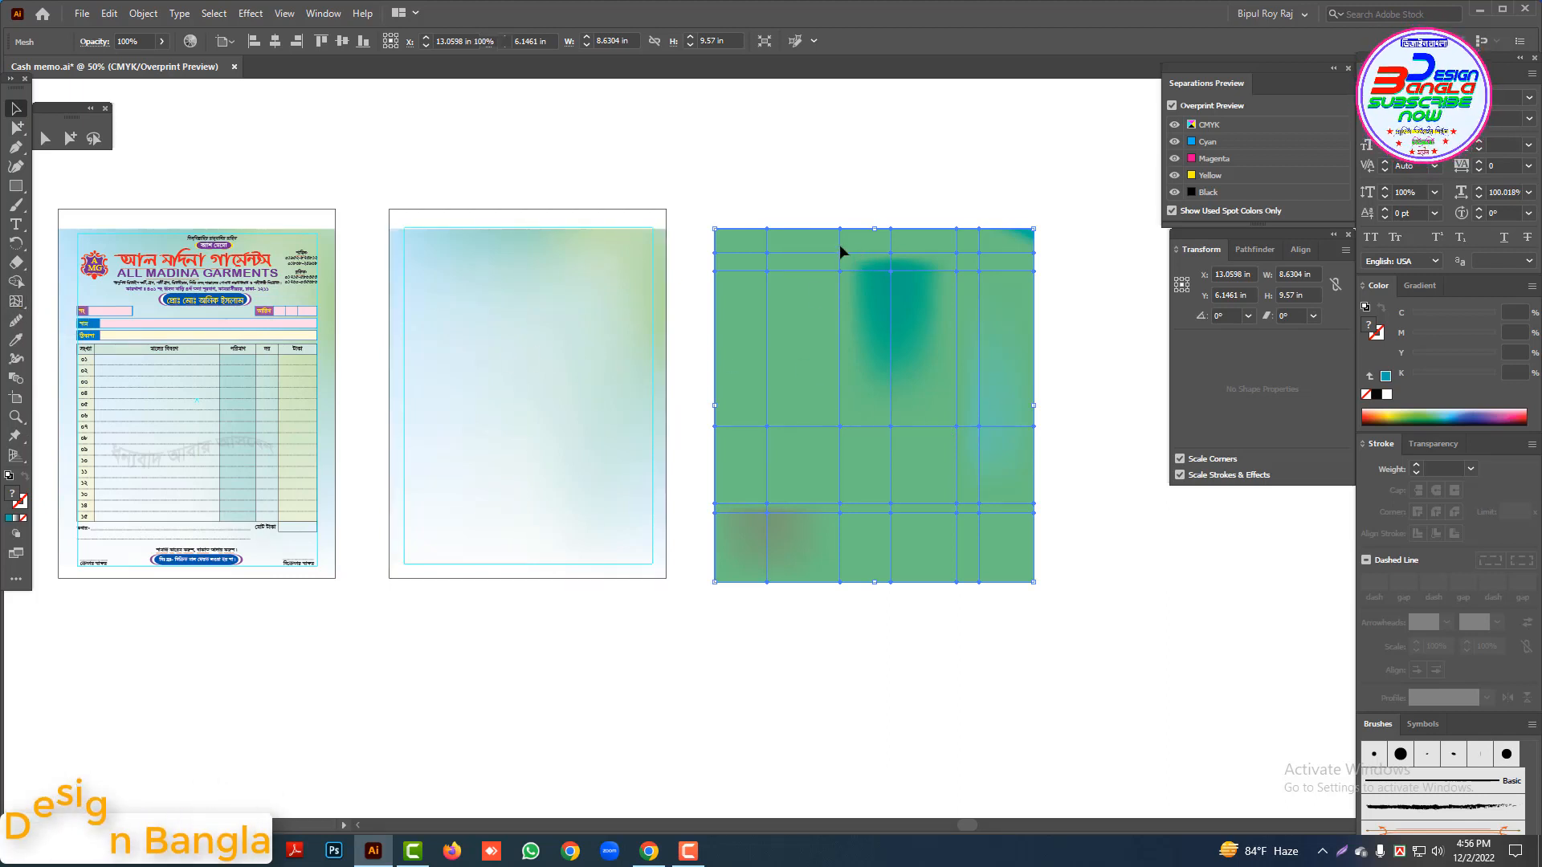
Step: Delete the green practice mesh and the blank frame together with its copied background and margin guide
{"action": "key", "text": "Delete"}
{"action": "left_click_drag", "start_coordinate": [449, 473], "coordinate": [544, 474]}
{"action": "left_click_drag", "start_coordinate": [791, 584], "coordinate": [496, 193]}
{"action": "key", "text": "Delete"}
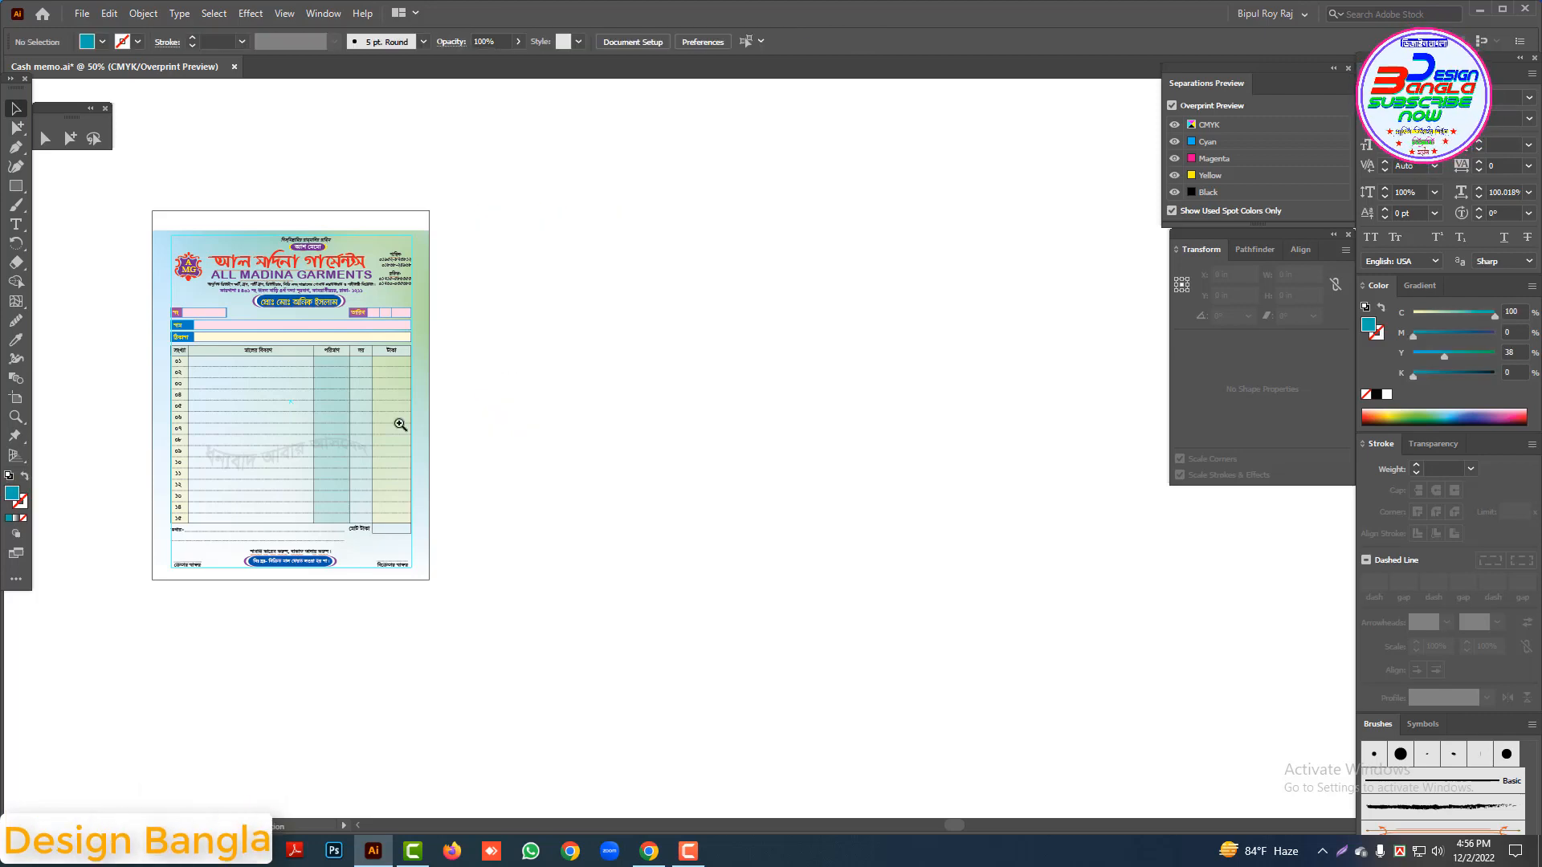
Step: Examine the finished memo's logo, date label, table heading bar and footer against the margin guide
{"action": "key", "text": "ctrl+plus"}
{"action": "key", "text": "ctrl+plus"}
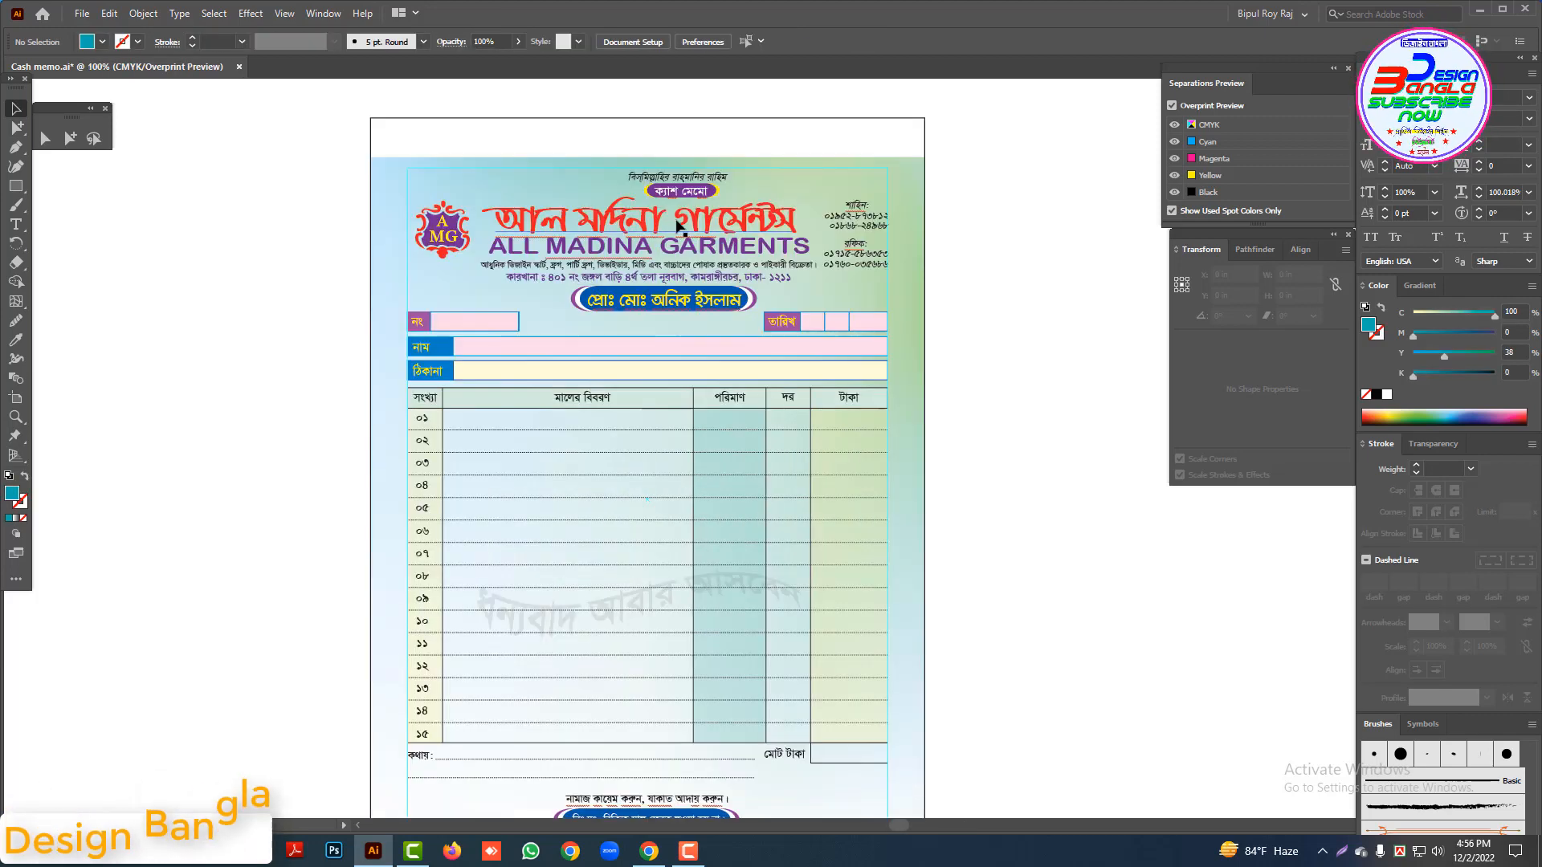
{"action": "left_click", "coordinate": [443, 225]}
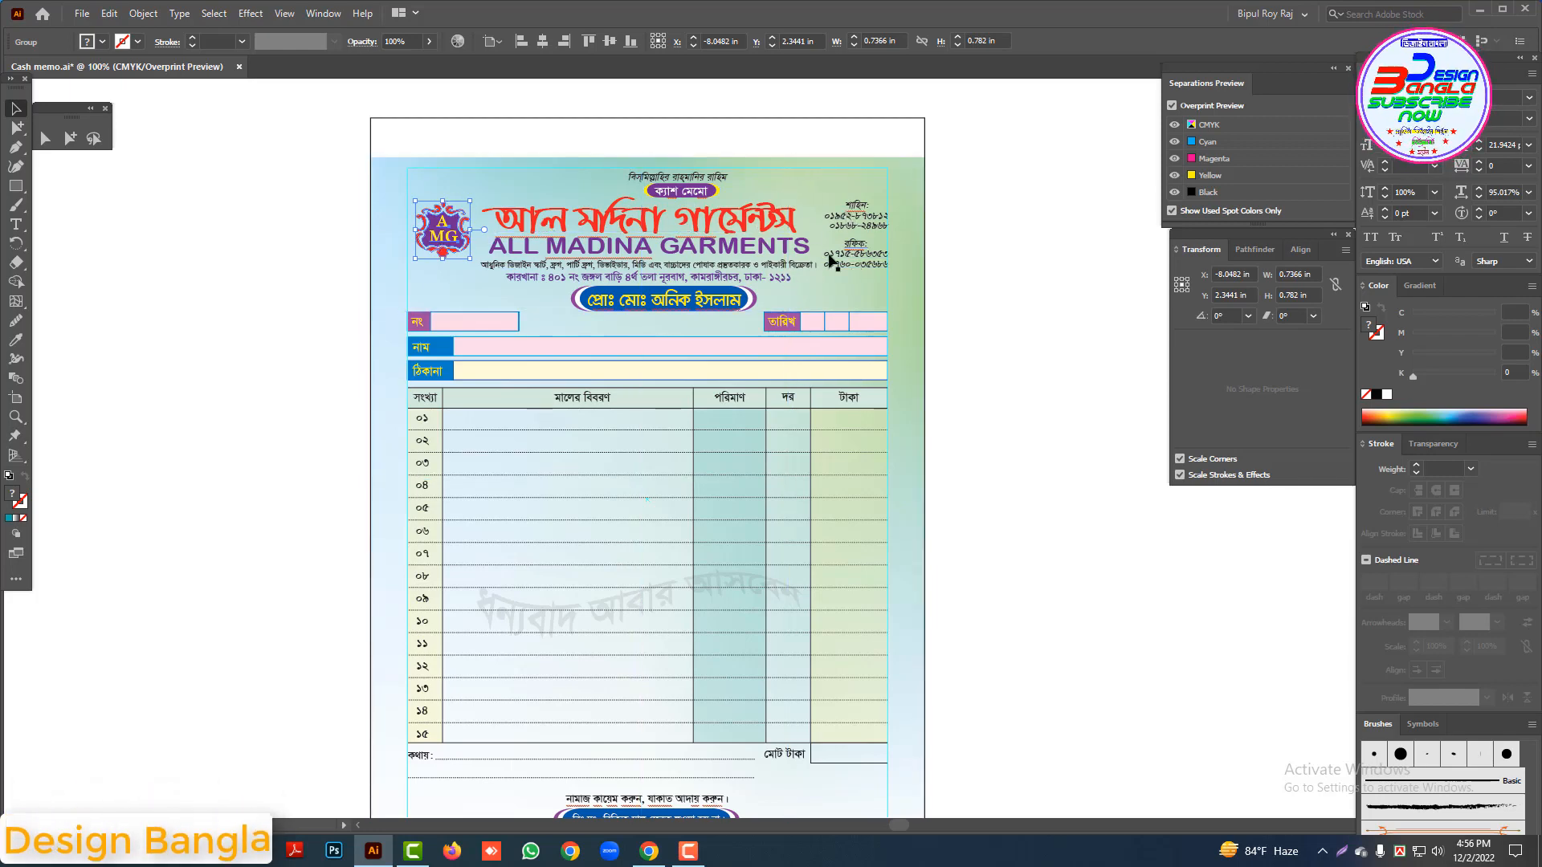
{"action": "key", "text": "ctrl+semicolon"}
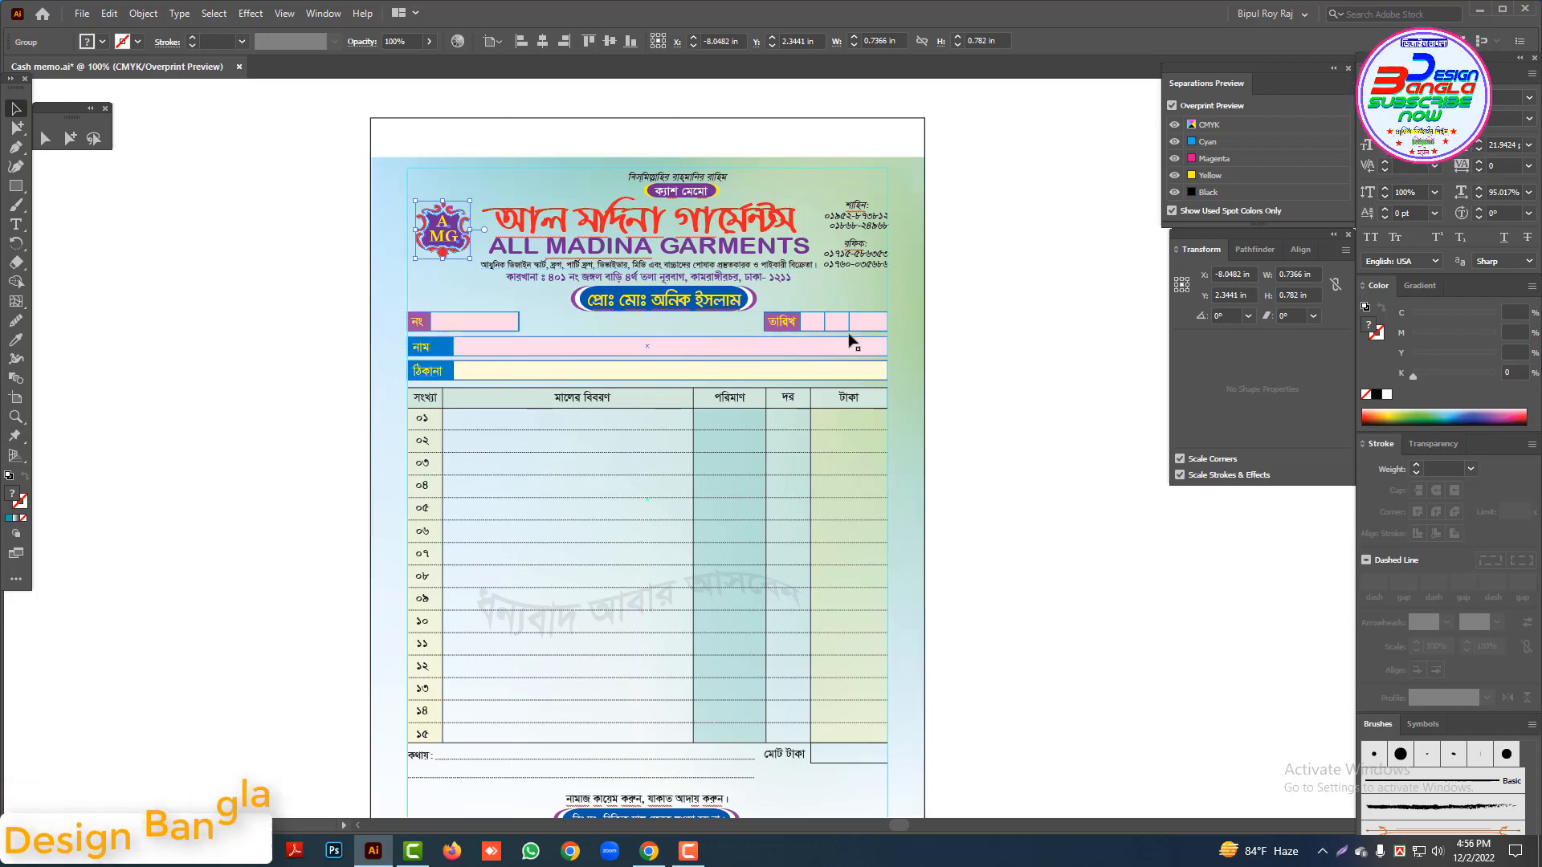
{"action": "left_click", "coordinate": [782, 322]}
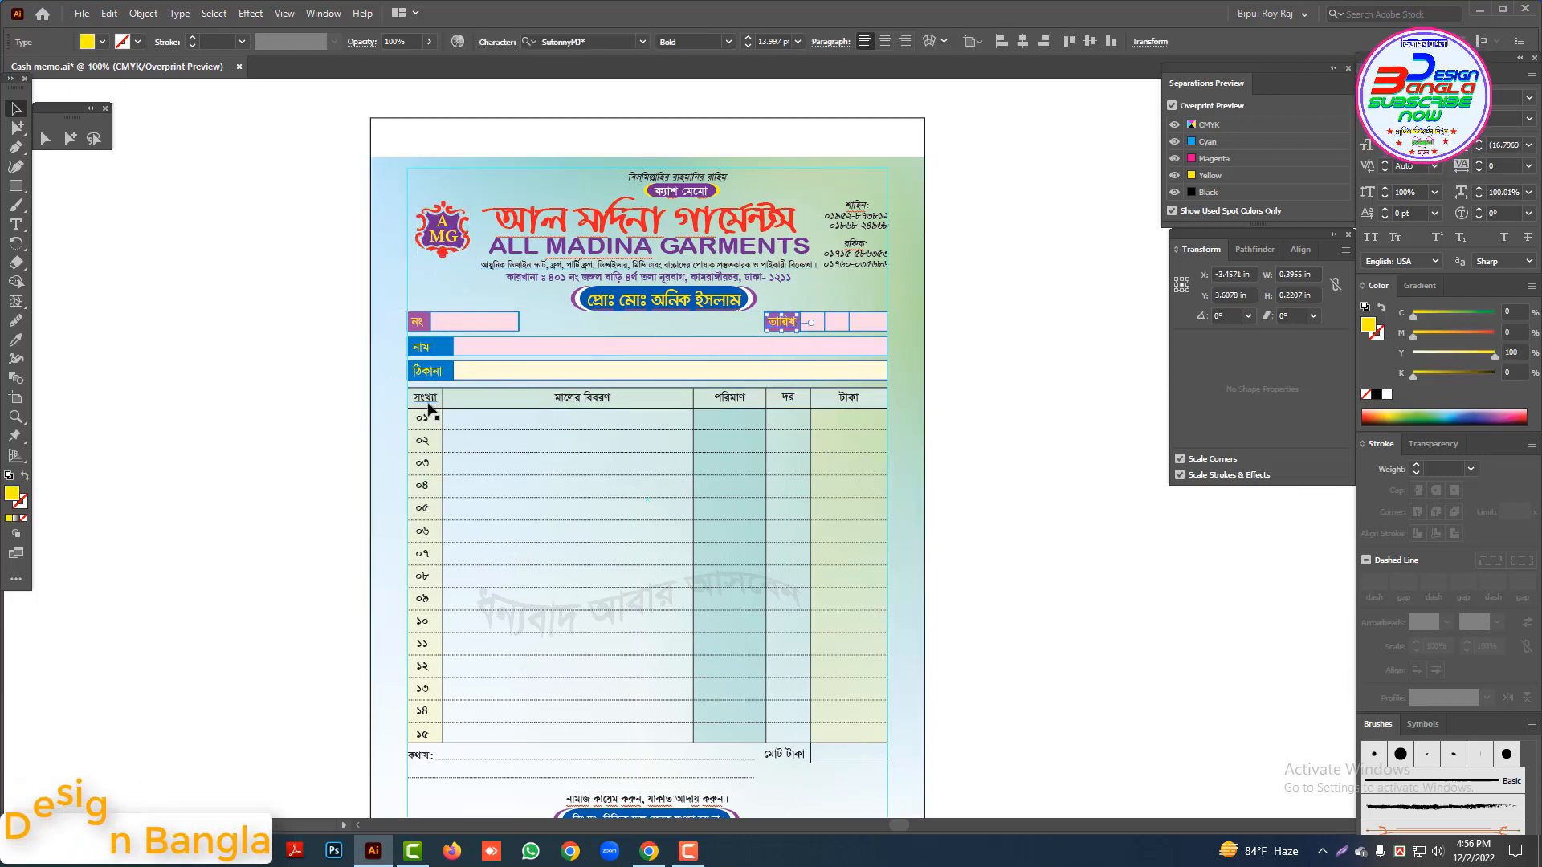
{"action": "left_click", "coordinate": [791, 405]}
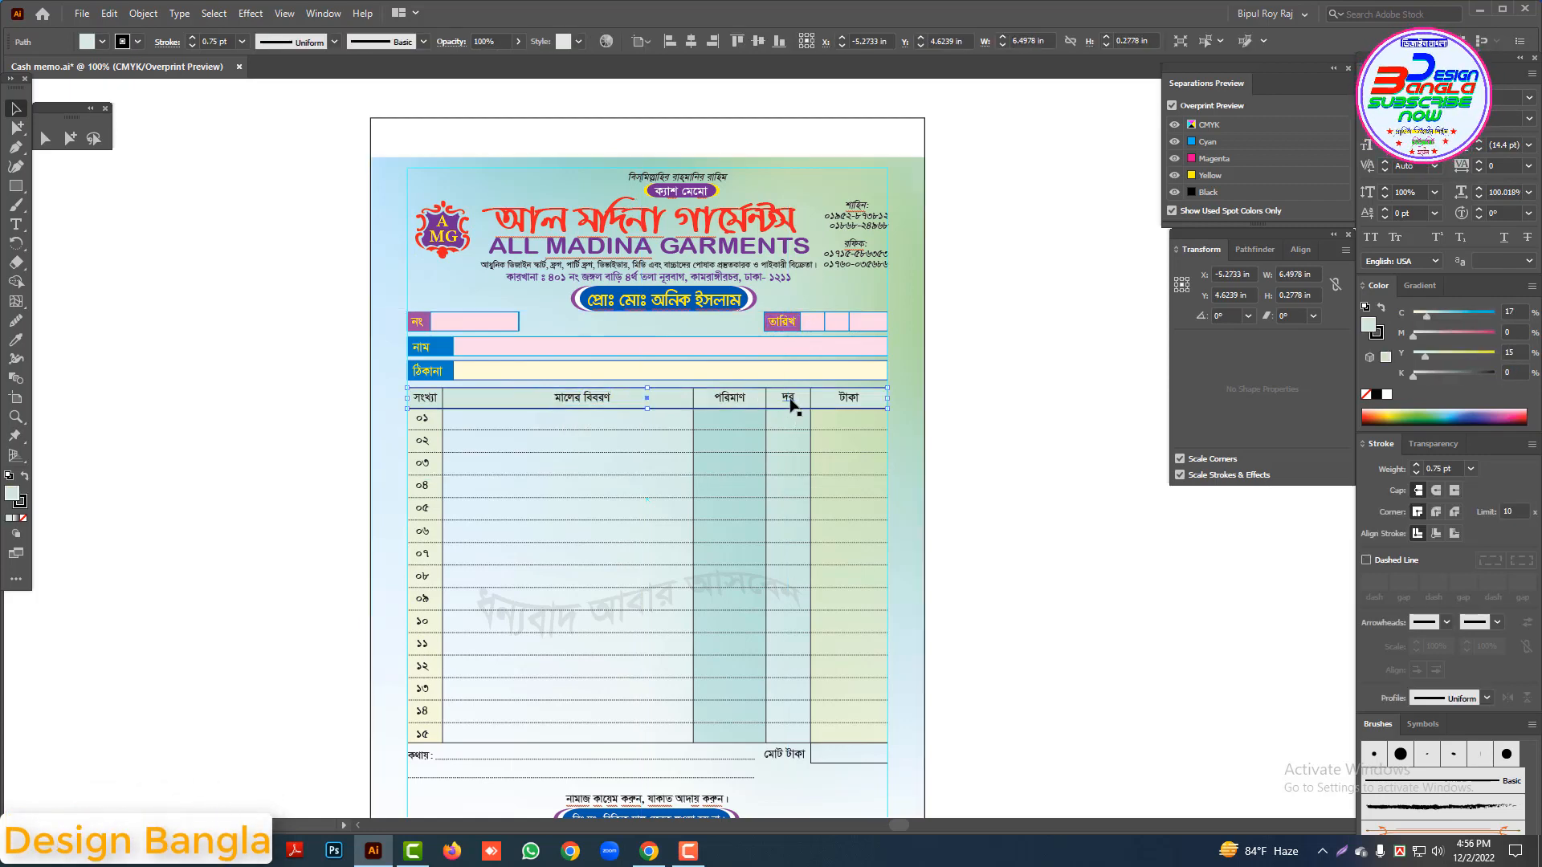
{"action": "left_click", "coordinate": [988, 400]}
{"action": "left_click_drag", "start_coordinate": [720, 525], "coordinate": [721, 454]}
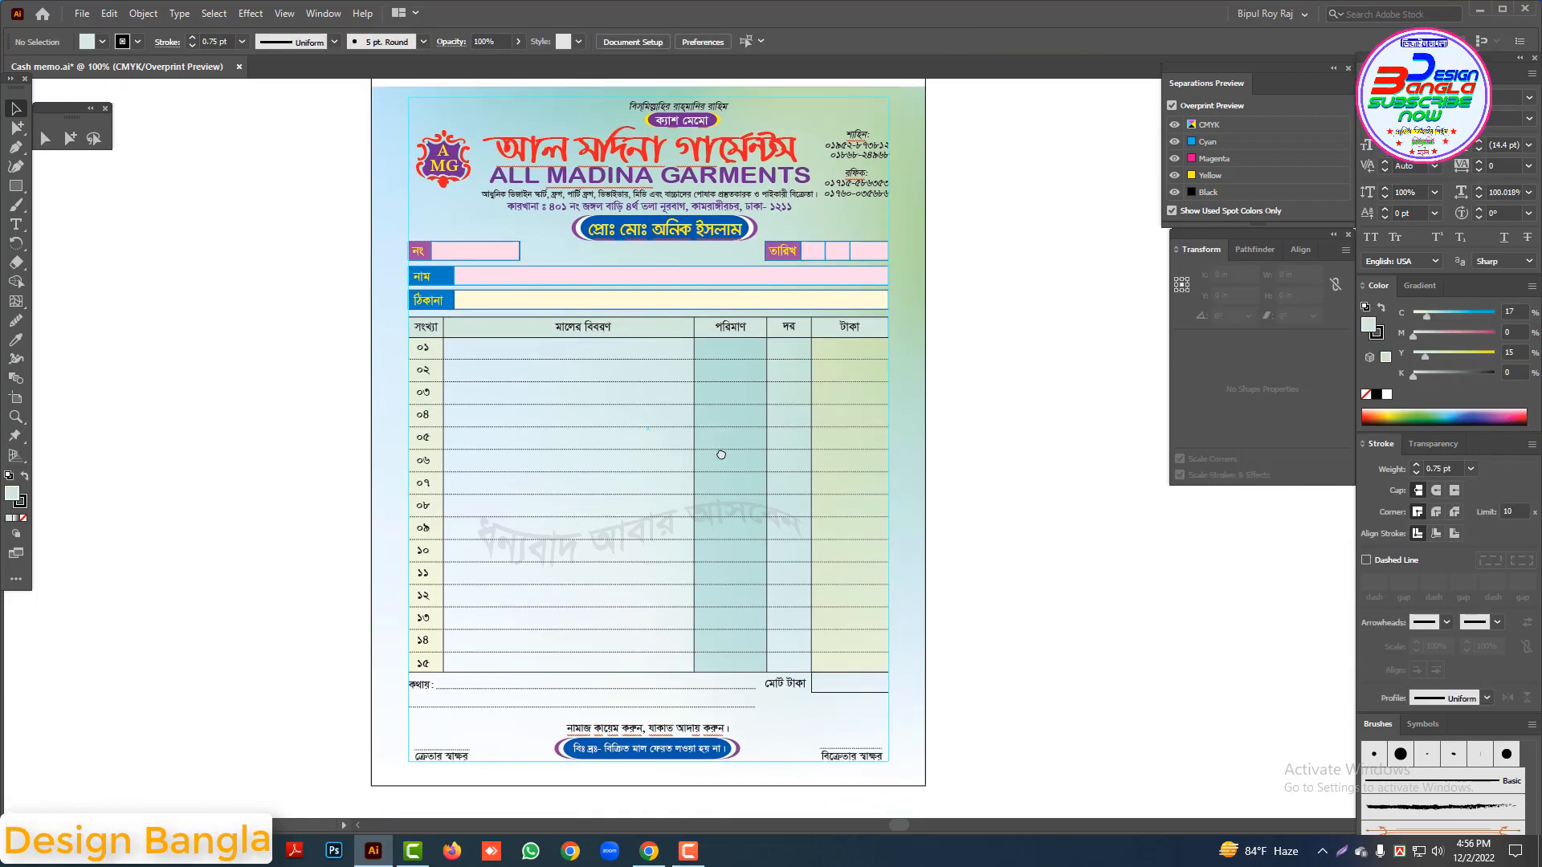
Step: Examine the serial-number text column and the curved thank-you watermark across the item table
{"action": "left_click", "coordinate": [425, 353]}
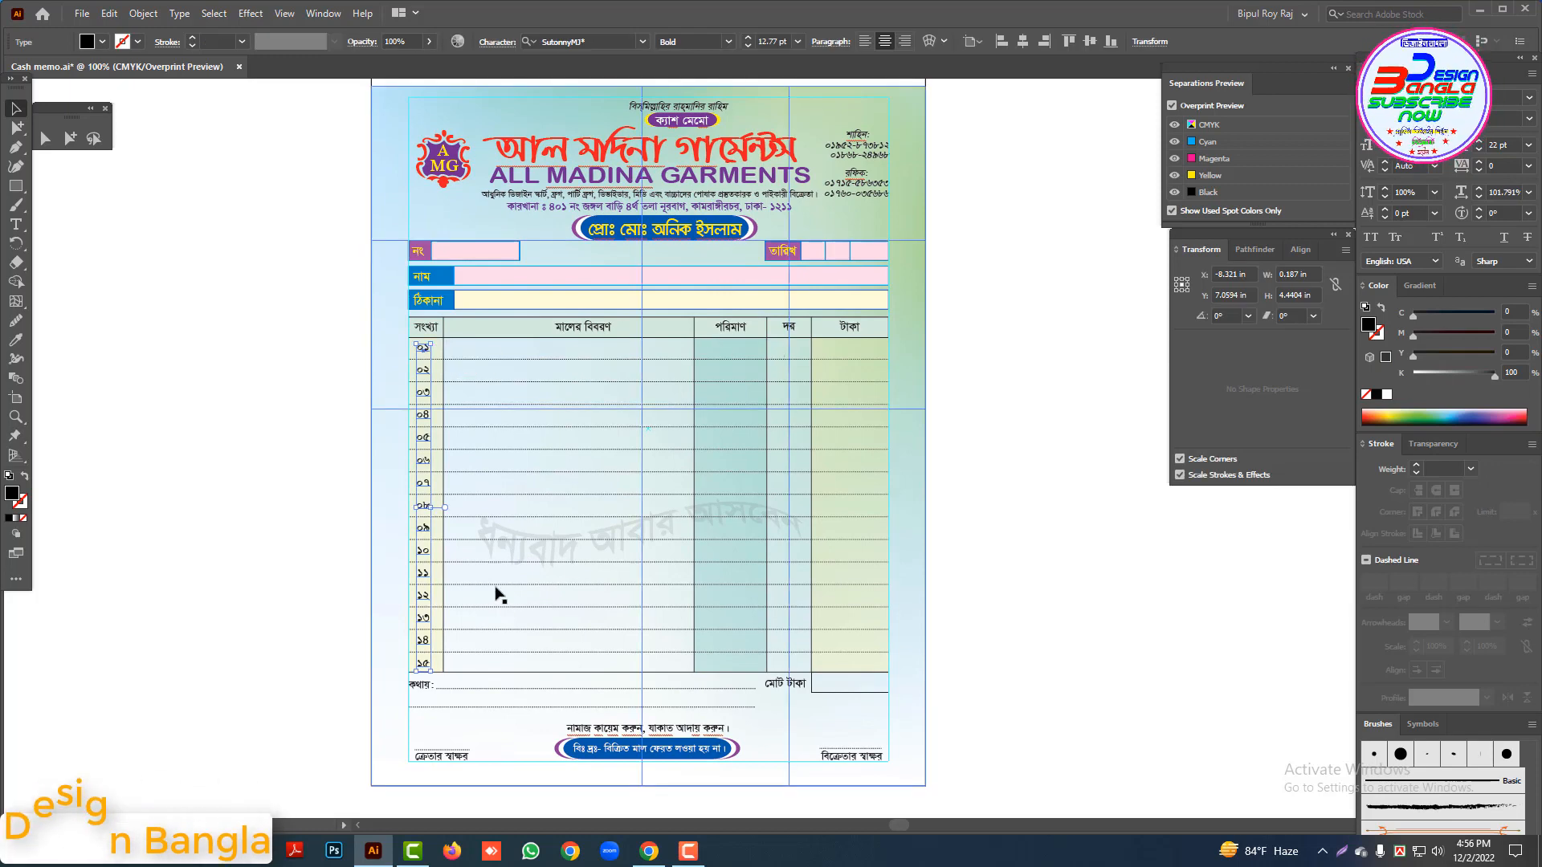
{"action": "left_click", "coordinate": [722, 530]}
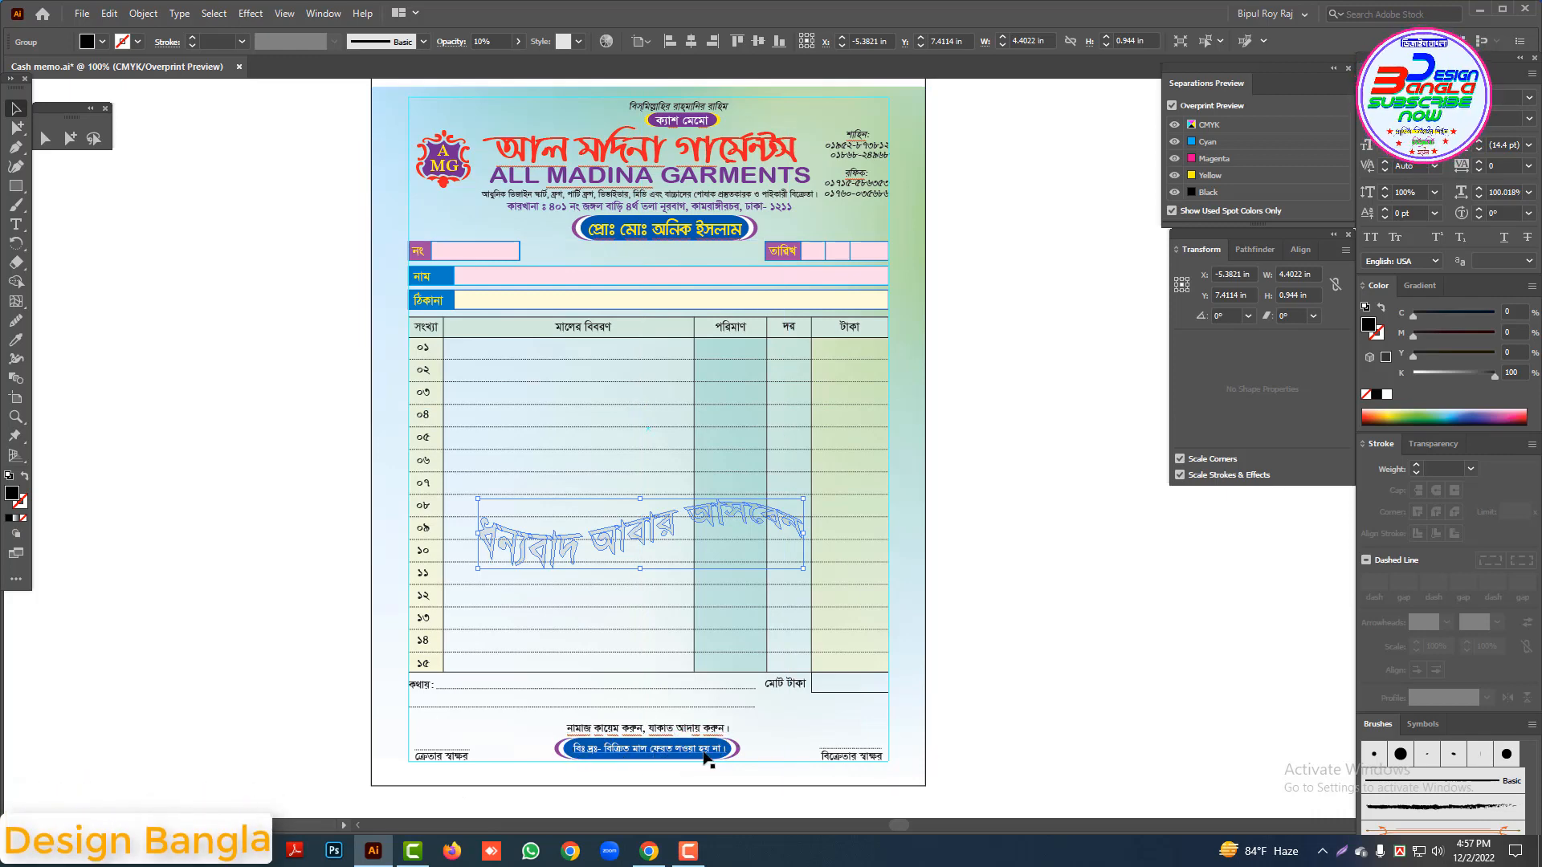
{"action": "left_click", "coordinate": [1019, 578]}
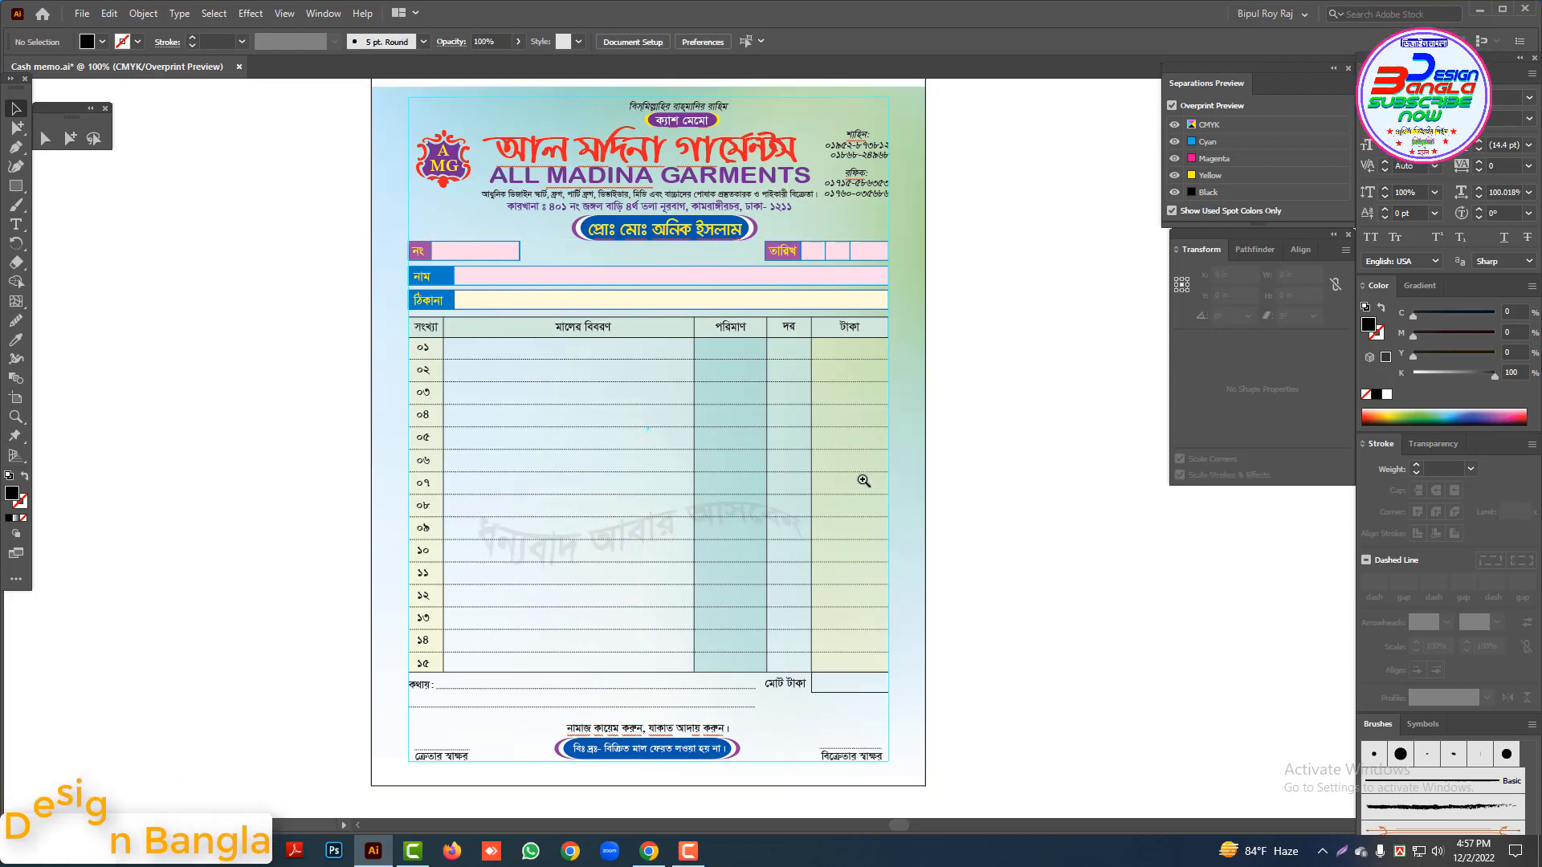
Step: Copy the seller's signature label বিক্রেতার স্বাক্ষর beside the memo and enlarge the copy to about 11.15 in wide
{"action": "key", "text": "ctrl+minus"}
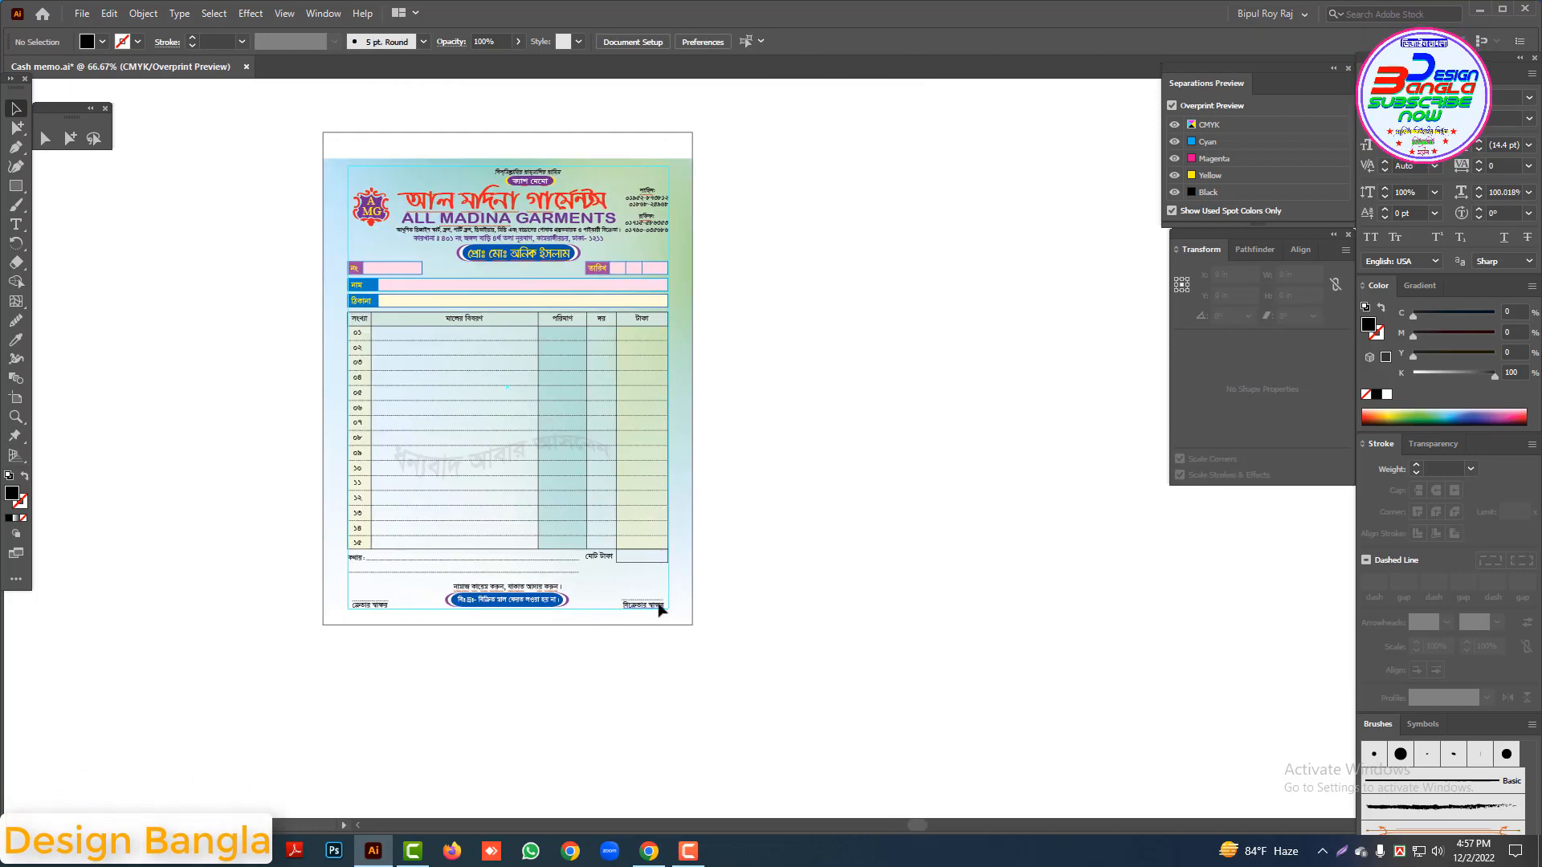
{"action": "mouse_move", "coordinate": [659, 605]}
{"action": "left_mouse_down"}
{"action": "mouse_move", "coordinate": [797, 481]}
{"action": "mouse_move", "coordinate": [1066, 626]}
{"action": "left_mouse_up"}
{"action": "left_click_drag", "start_coordinate": [808, 511], "coordinate": [969, 532]}
{"action": "key", "text": "ctrl+minus"}
{"action": "left_click_drag", "start_coordinate": [972, 538], "coordinate": [739, 543]}
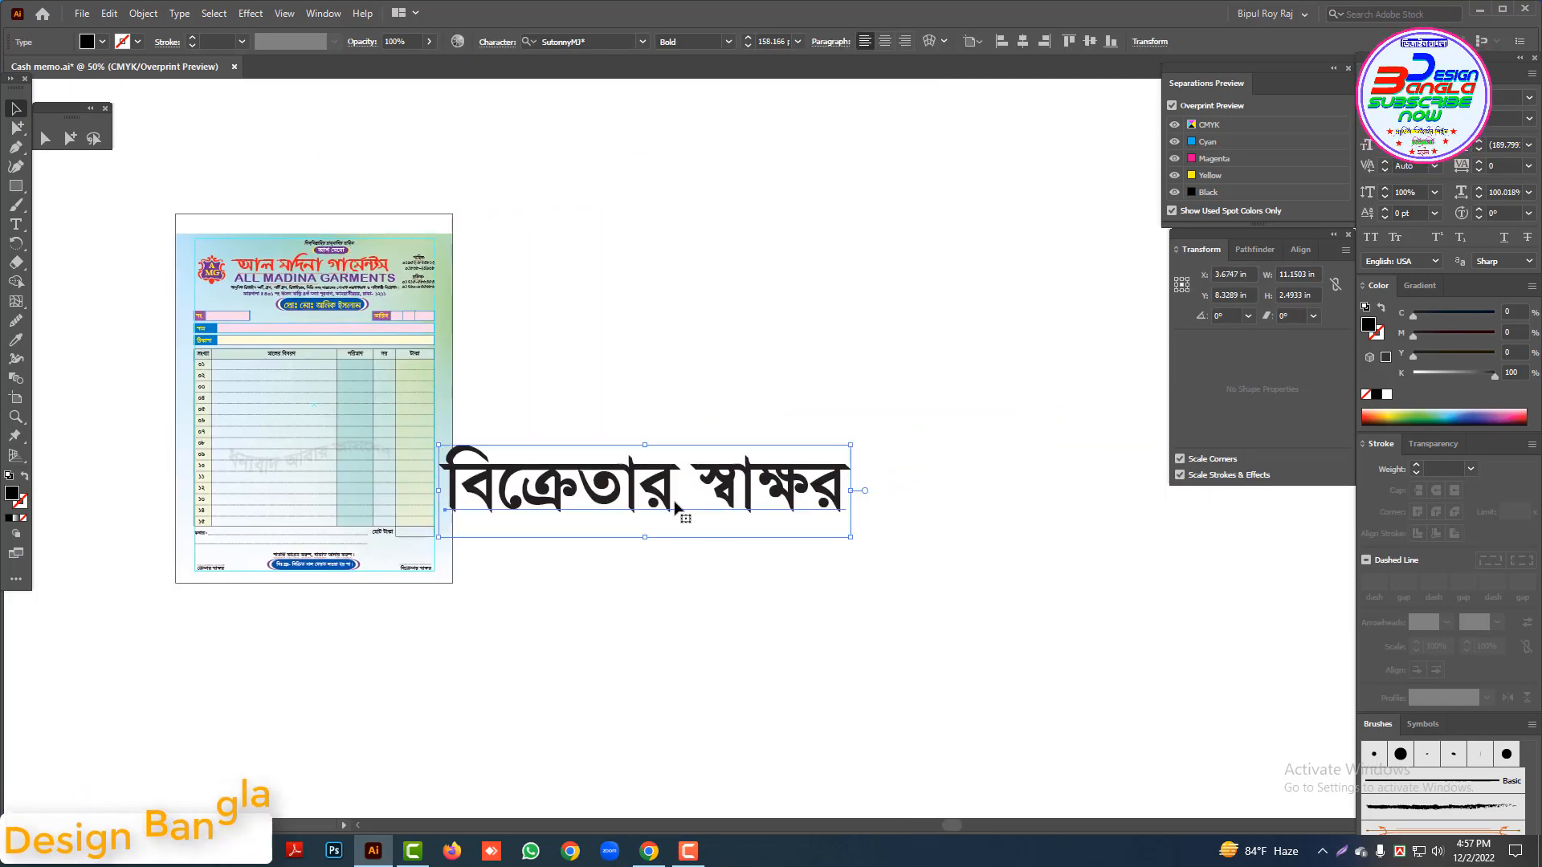
{"action": "left_click_drag", "start_coordinate": [674, 505], "coordinate": [710, 506]}
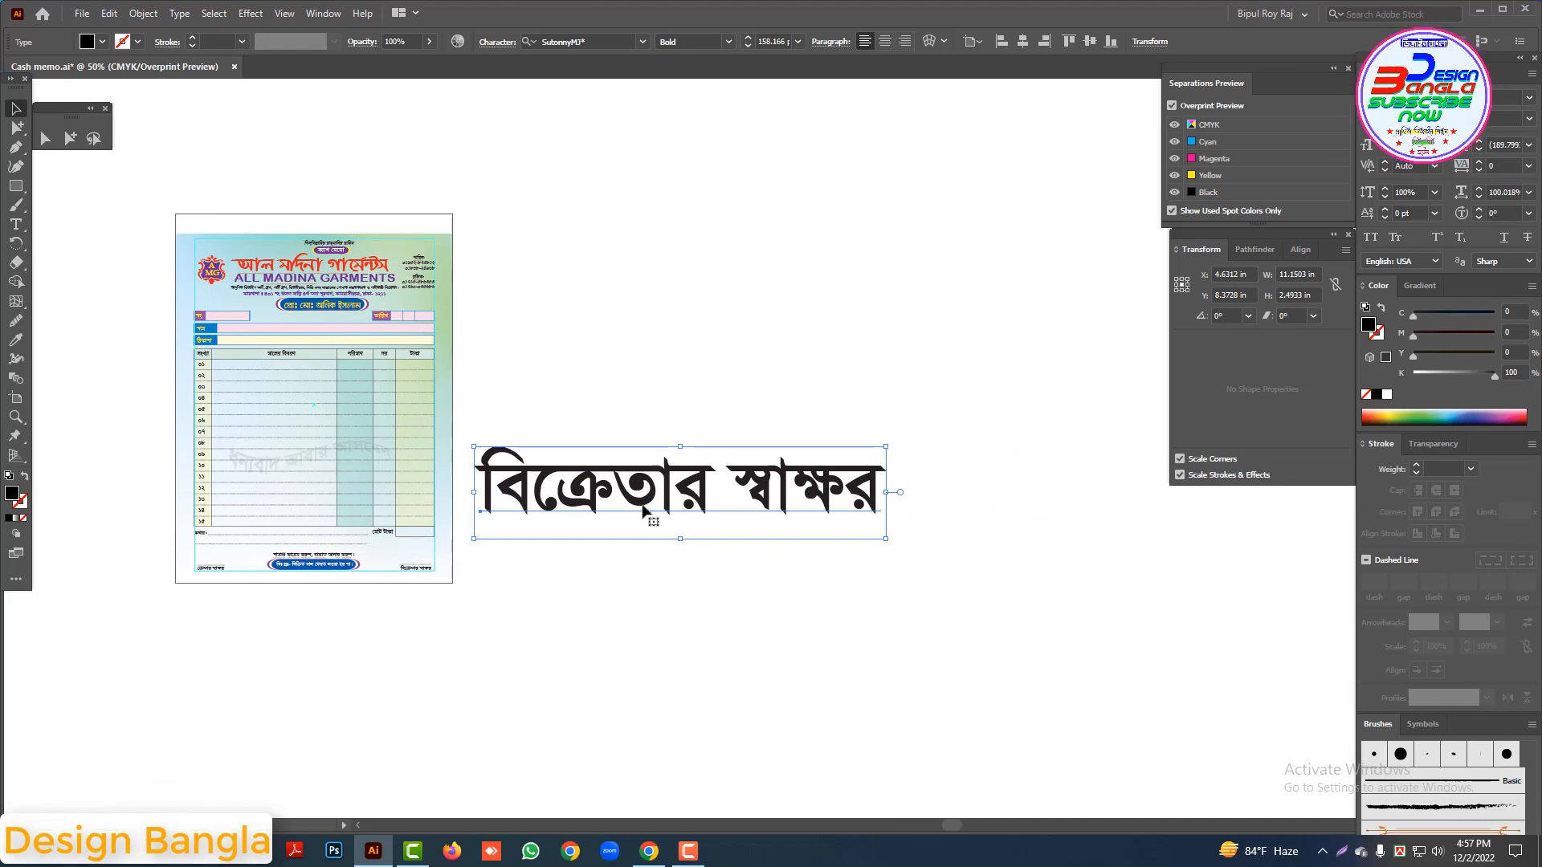
{"action": "left_click_drag", "start_coordinate": [681, 498], "coordinate": [709, 498]}
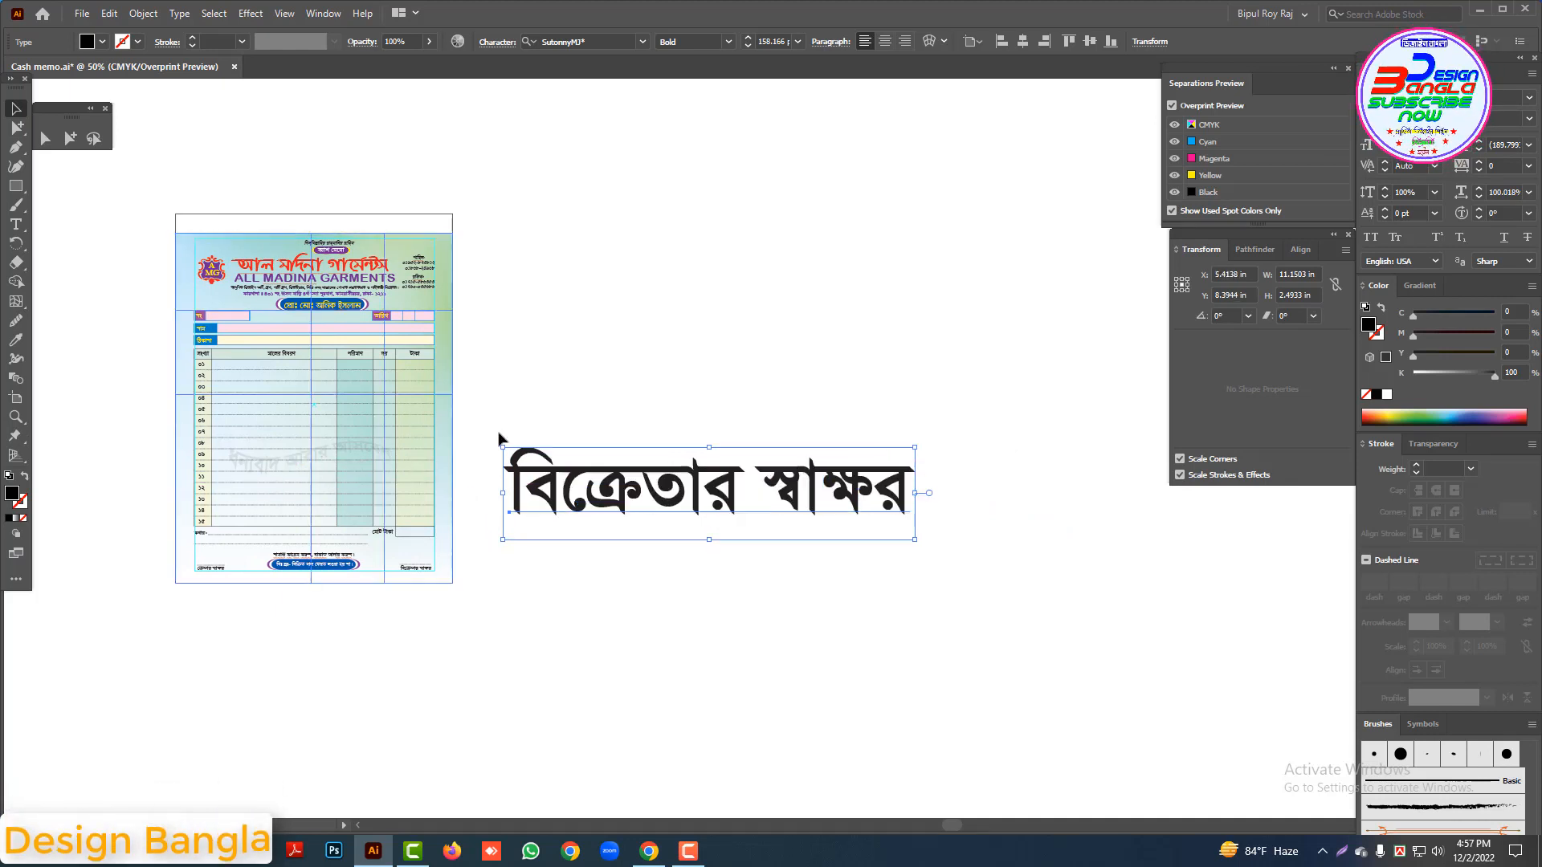
{"action": "left_click_drag", "start_coordinate": [819, 690], "coordinate": [818, 687]}
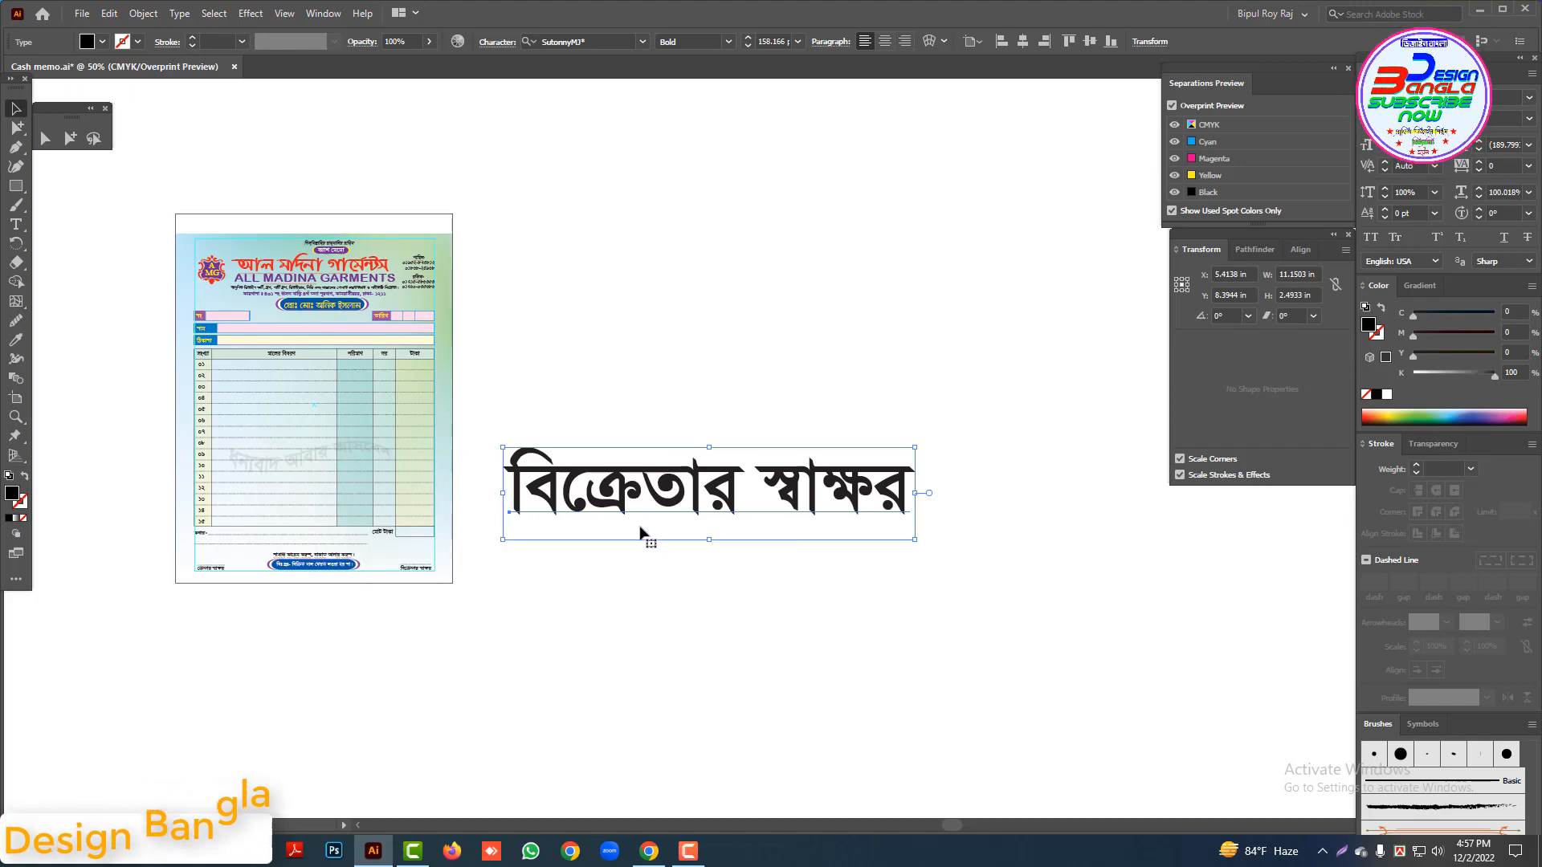
Step: Warp the enlarged signature text with a horizontal Flag style at 100% bend, adjusting its horizontal and vertical distortion
{"action": "left_click", "coordinate": [251, 14]}
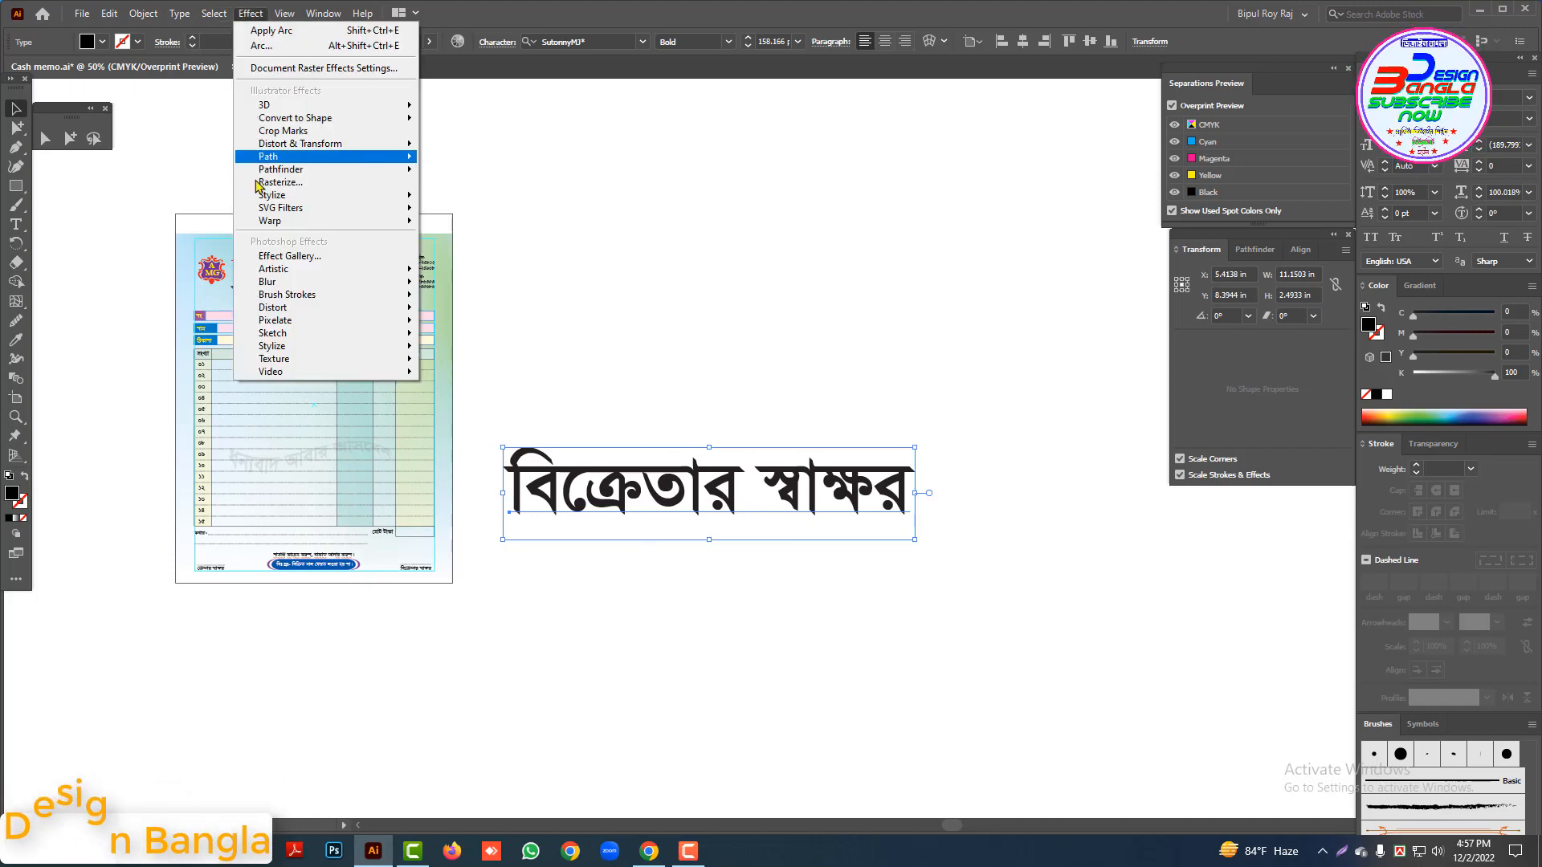
{"action": "mouse_move", "coordinate": [261, 229]}
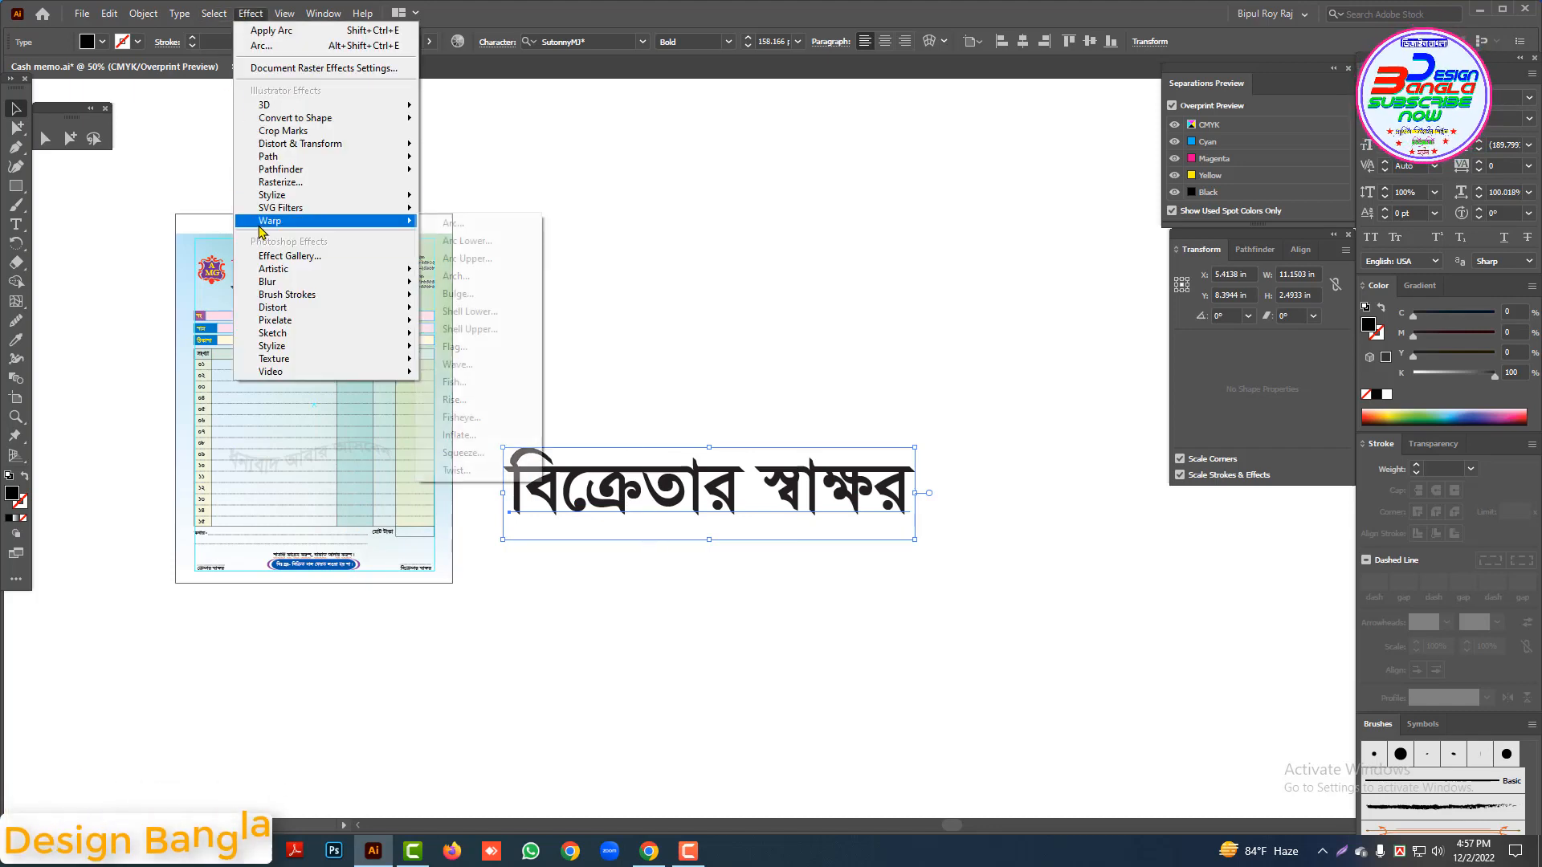
{"action": "left_click", "coordinate": [455, 224]}
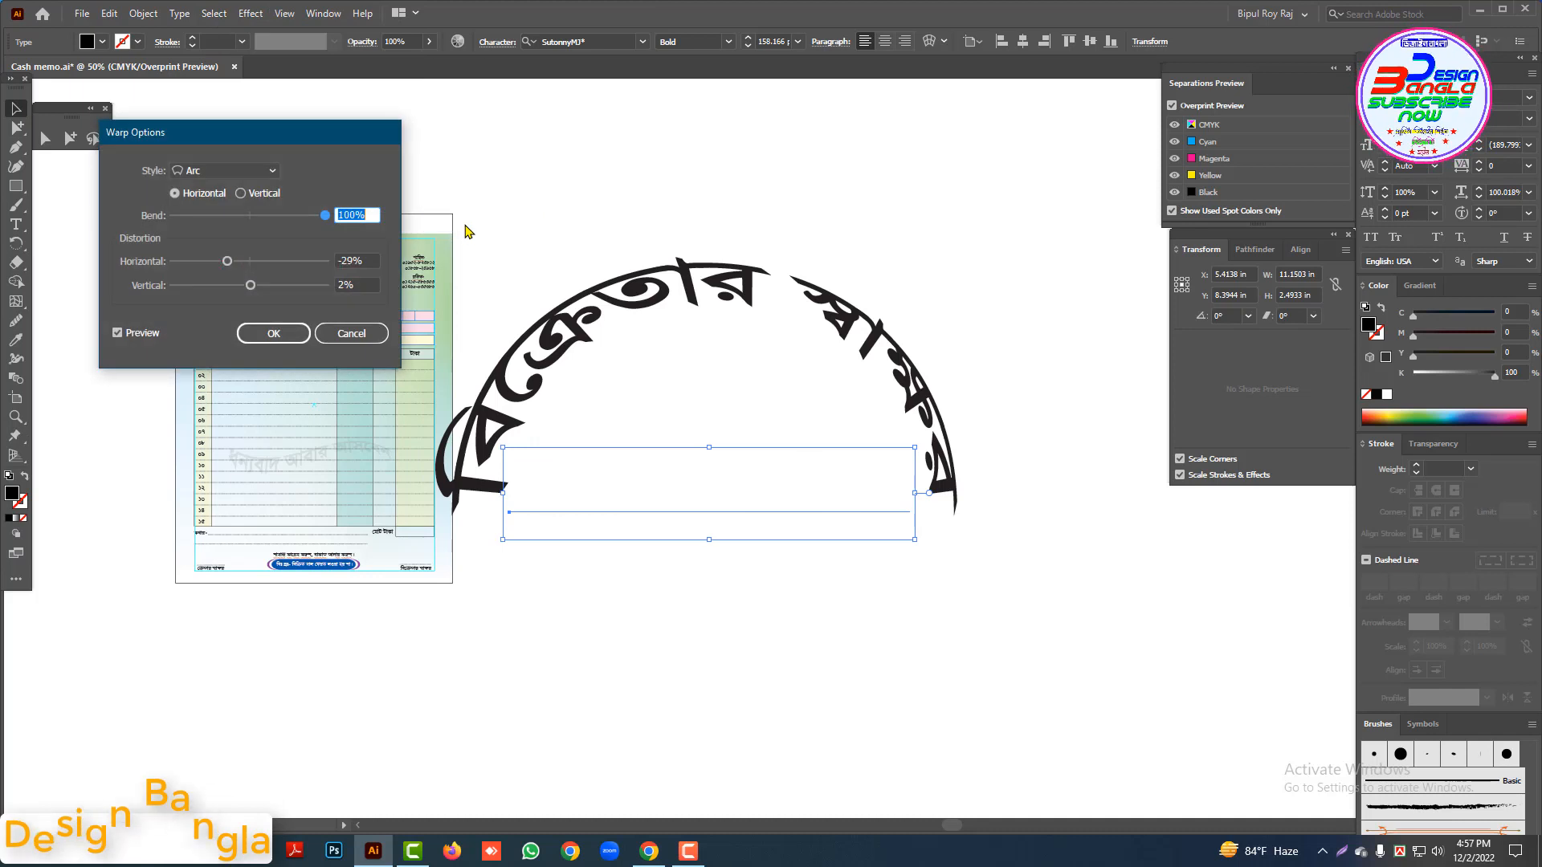
{"action": "left_click", "coordinate": [230, 171]}
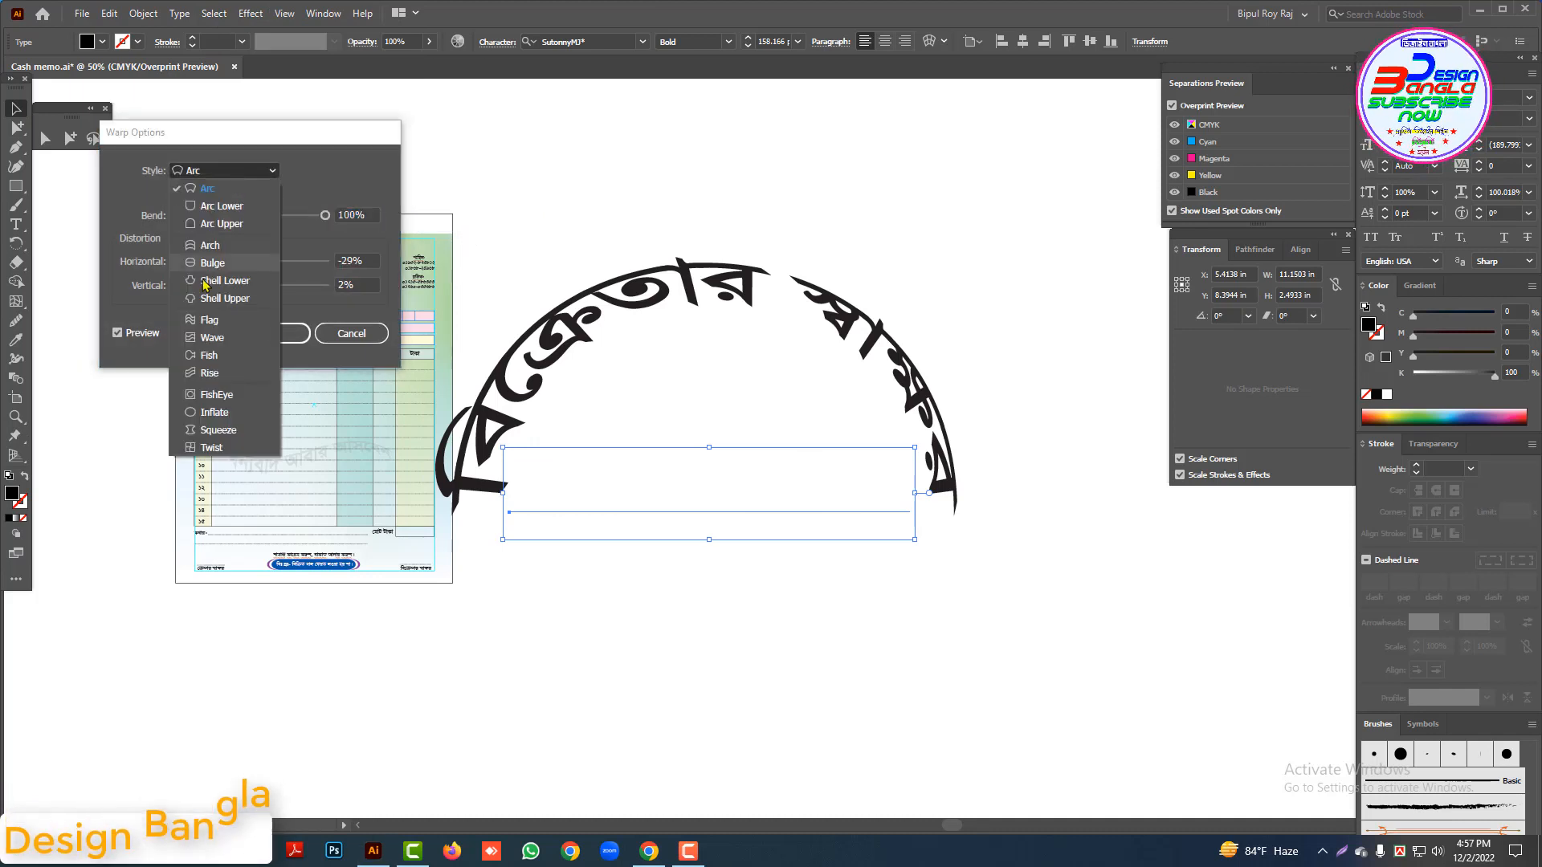
{"action": "left_click", "coordinate": [207, 321]}
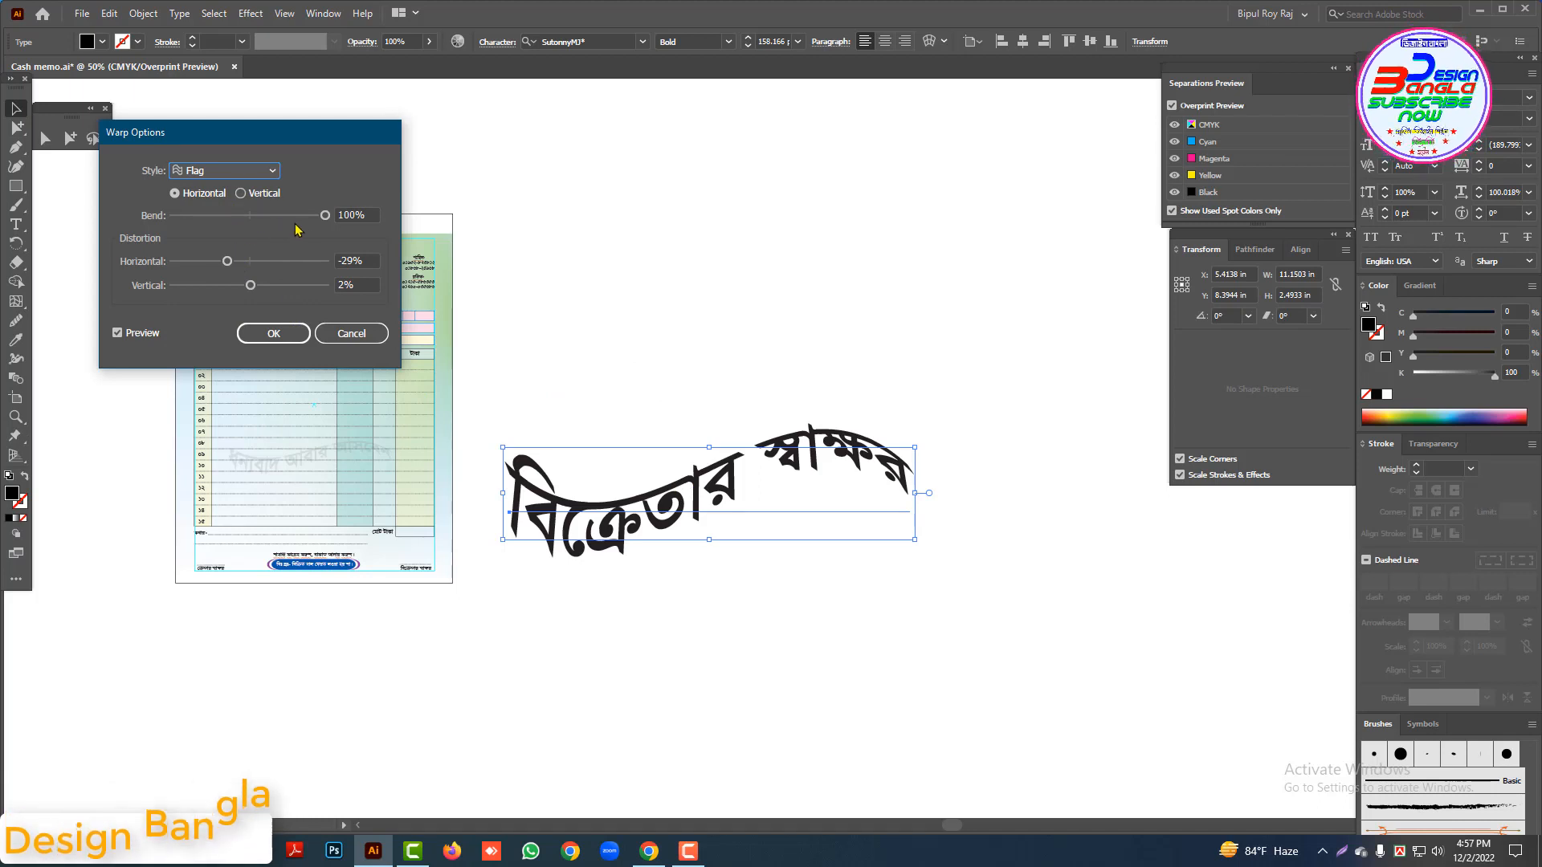
{"action": "mouse_move", "coordinate": [293, 217]}
{"action": "left_mouse_down"}
{"action": "mouse_move", "coordinate": [254, 217]}
{"action": "mouse_move", "coordinate": [308, 217]}
{"action": "left_mouse_up"}
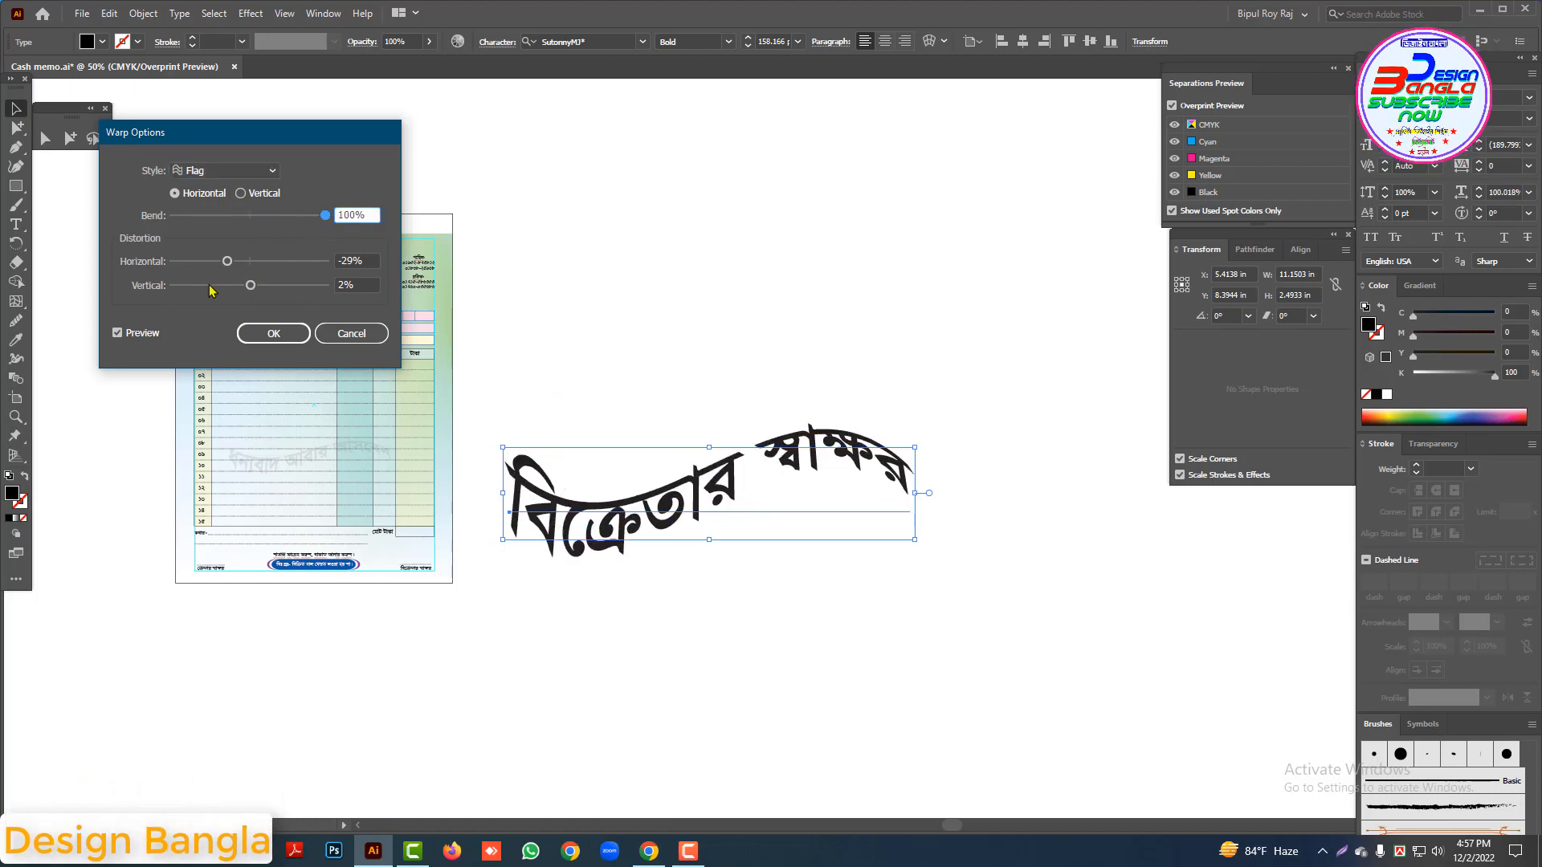
{"action": "left_click_drag", "start_coordinate": [229, 261], "coordinate": [251, 287]}
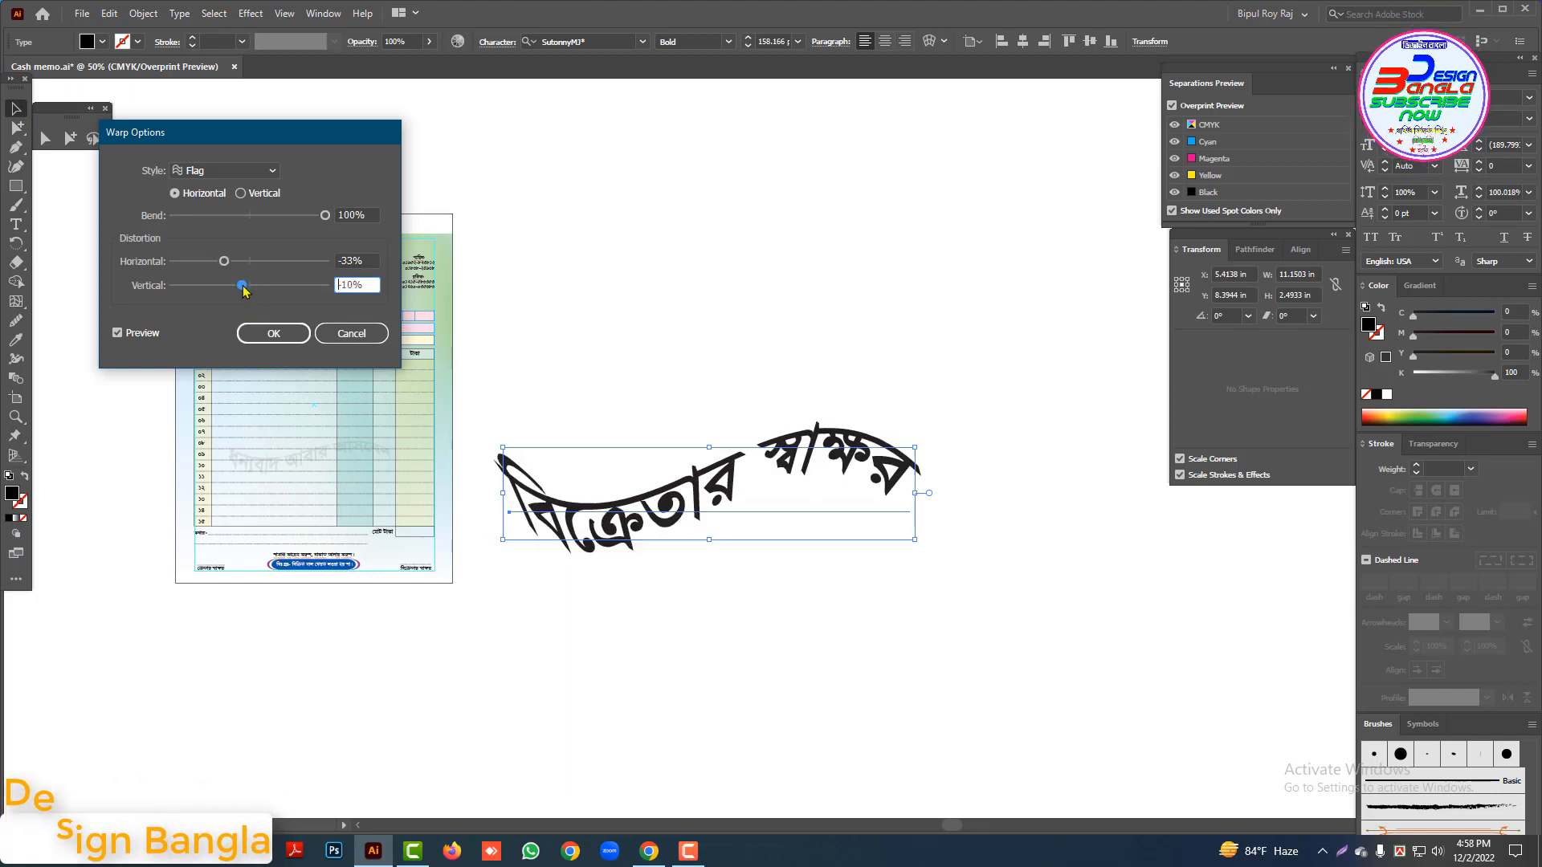
{"action": "left_click", "coordinate": [277, 333]}
Step: Expand the appearance of the flag-warped signature text
{"action": "left_click_drag", "start_coordinate": [706, 310], "coordinate": [777, 522]}
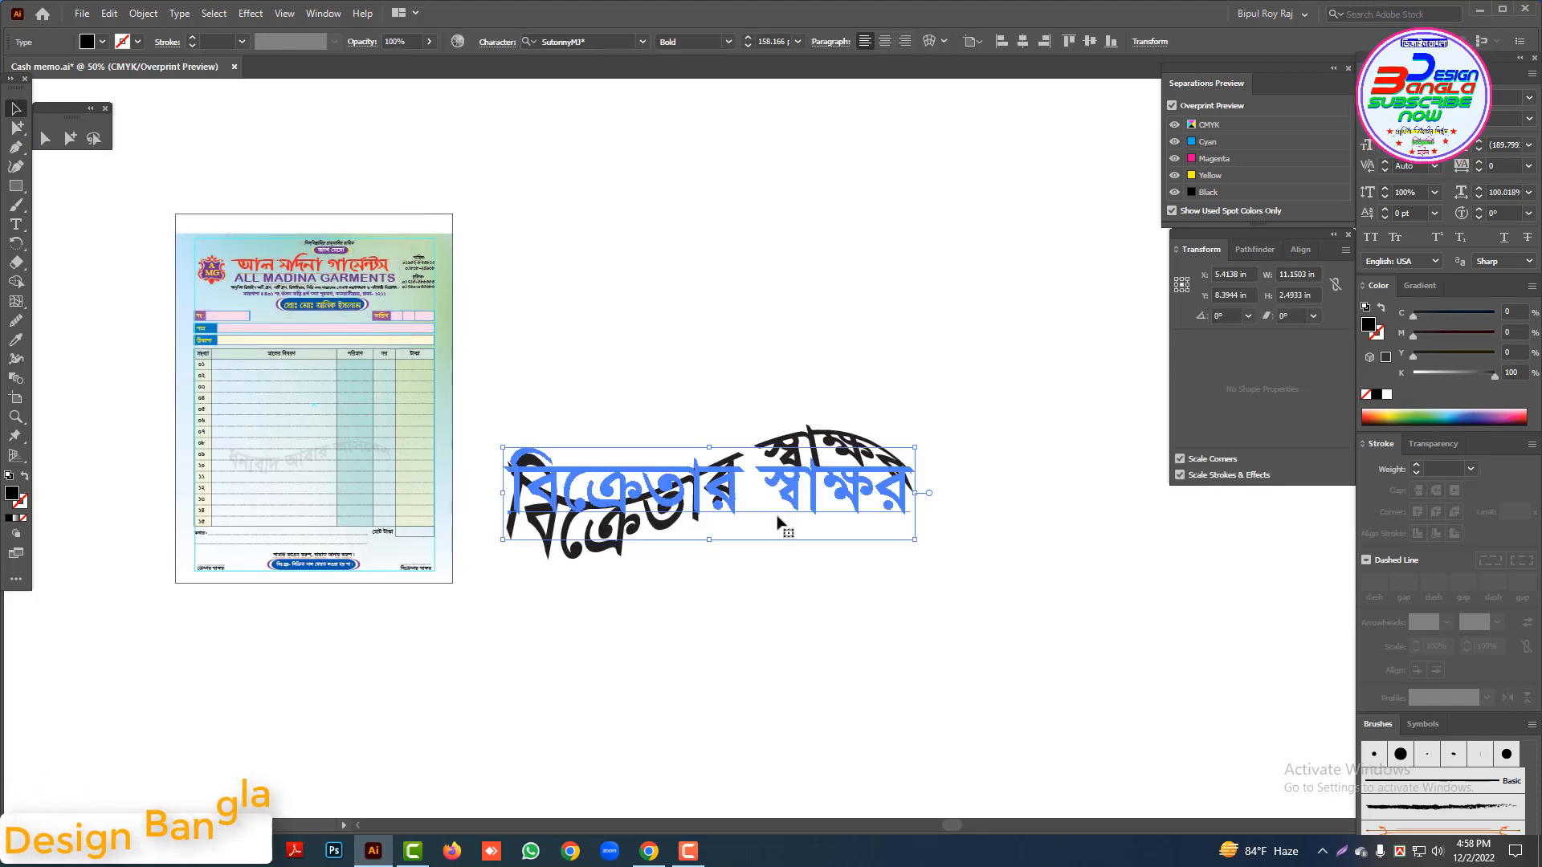
{"action": "left_click", "coordinate": [141, 16]}
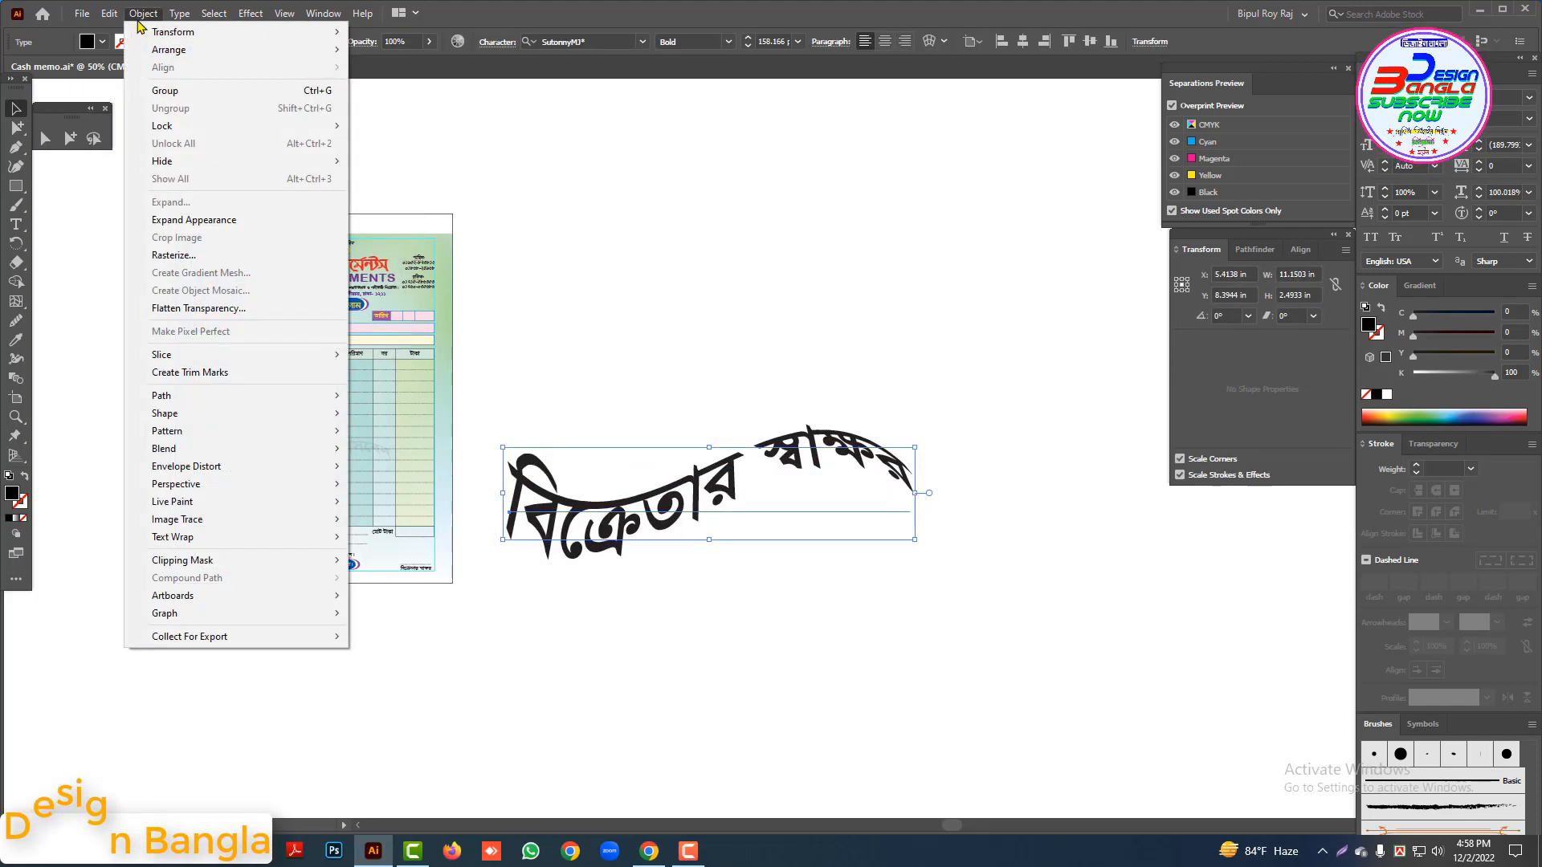
{"action": "left_click", "coordinate": [195, 220]}
{"action": "left_click", "coordinate": [833, 378]}
Step: Shrink the curved signature text to about 4.53 in wide over the table's lower rows and set its opacity to 10%
{"action": "left_click_drag", "start_coordinate": [615, 307], "coordinate": [818, 629]}
{"action": "left_click_drag", "start_coordinate": [609, 541], "coordinate": [256, 527]}
{"action": "left_click_drag", "start_coordinate": [566, 478], "coordinate": [310, 505]}
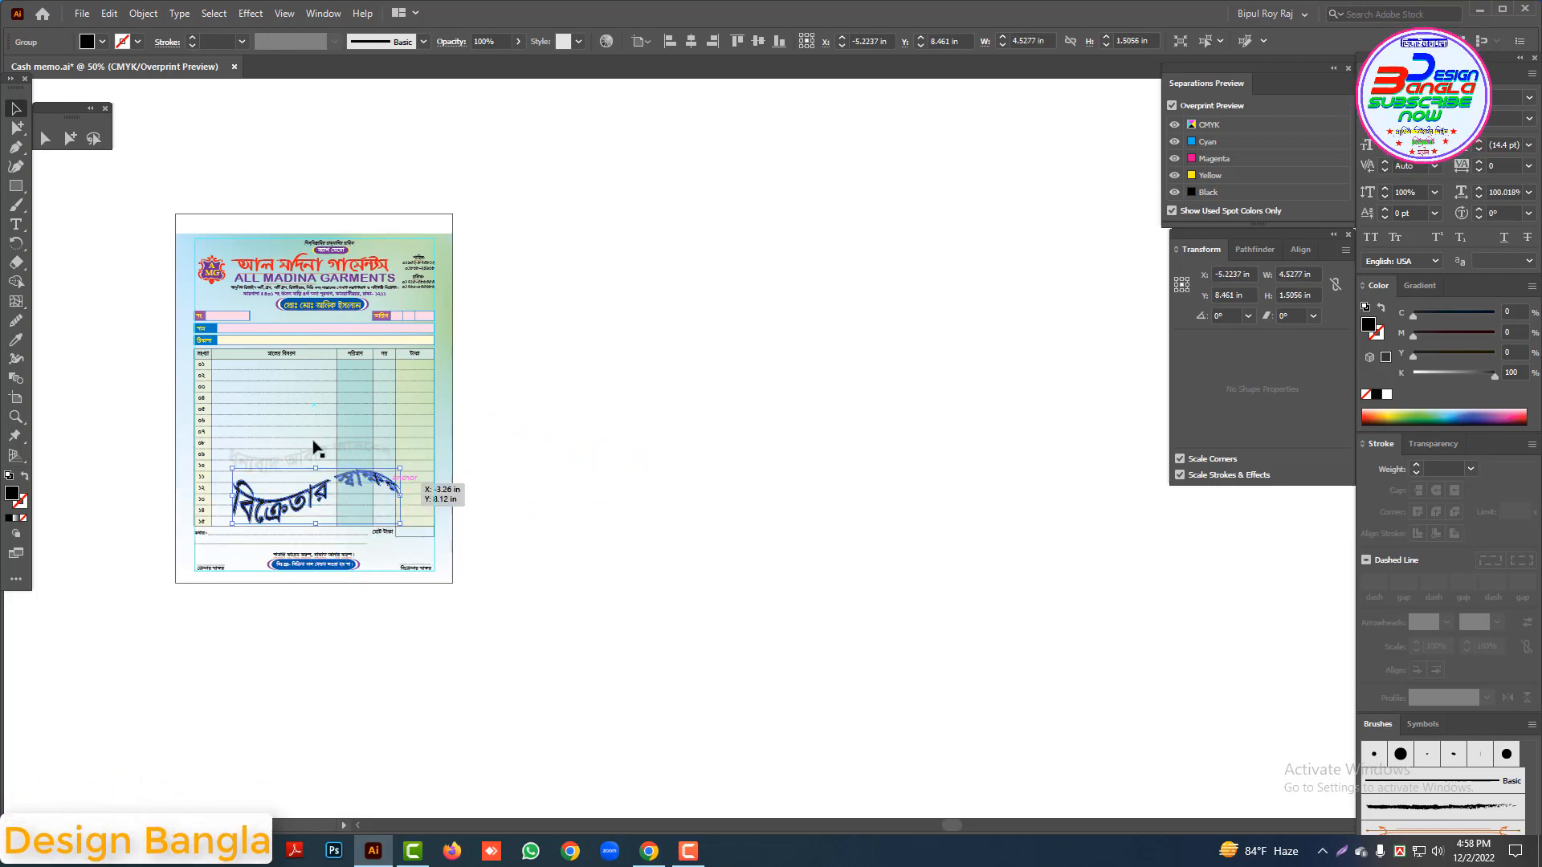
{"action": "left_click_drag", "start_coordinate": [502, 42], "coordinate": [336, 71]}
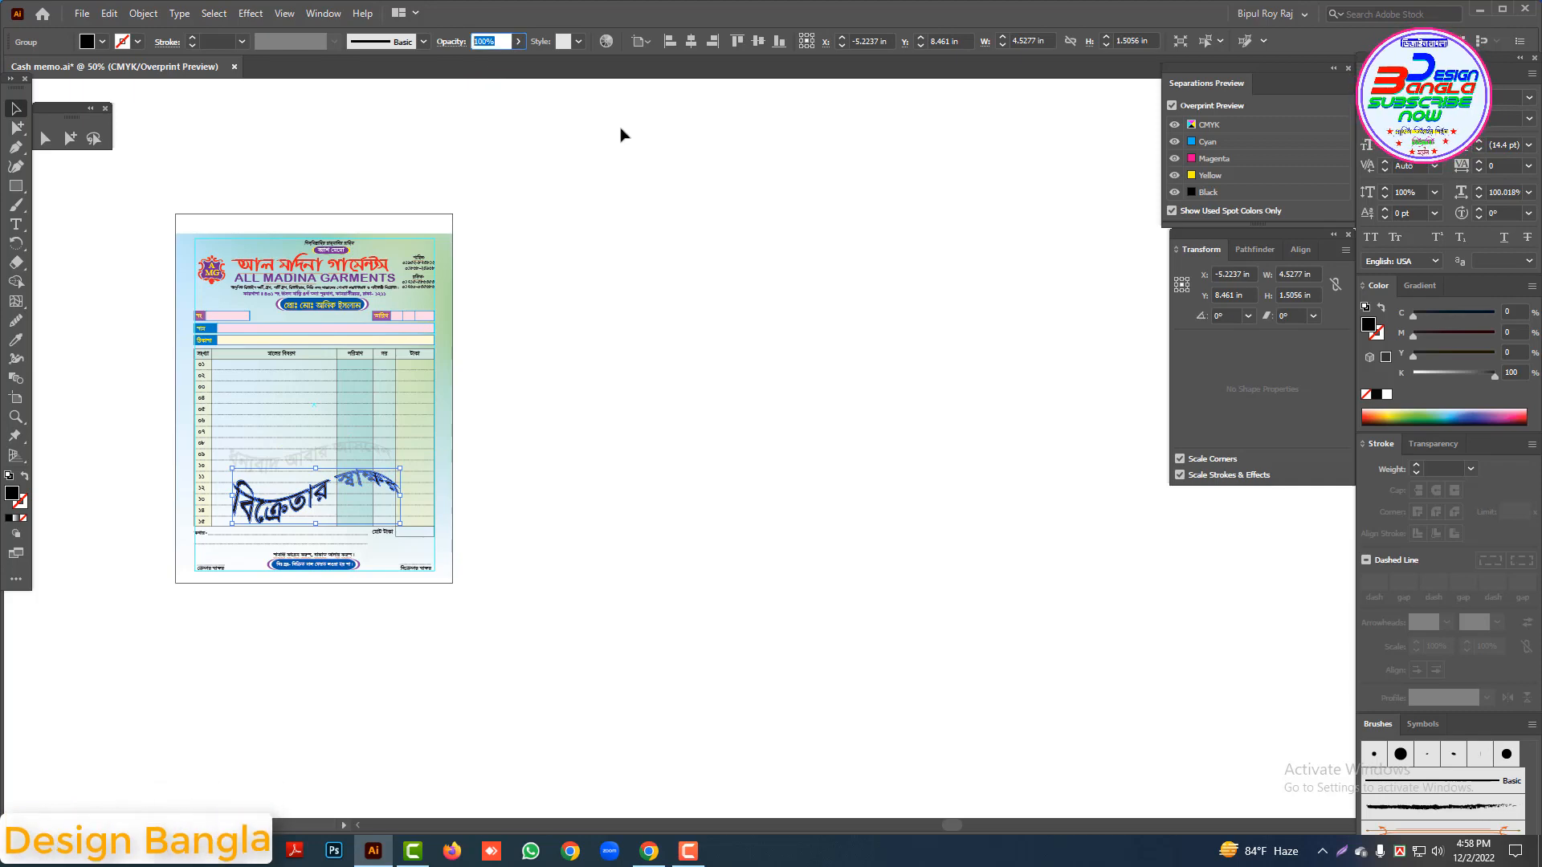
{"action": "key", "text": "Return"}
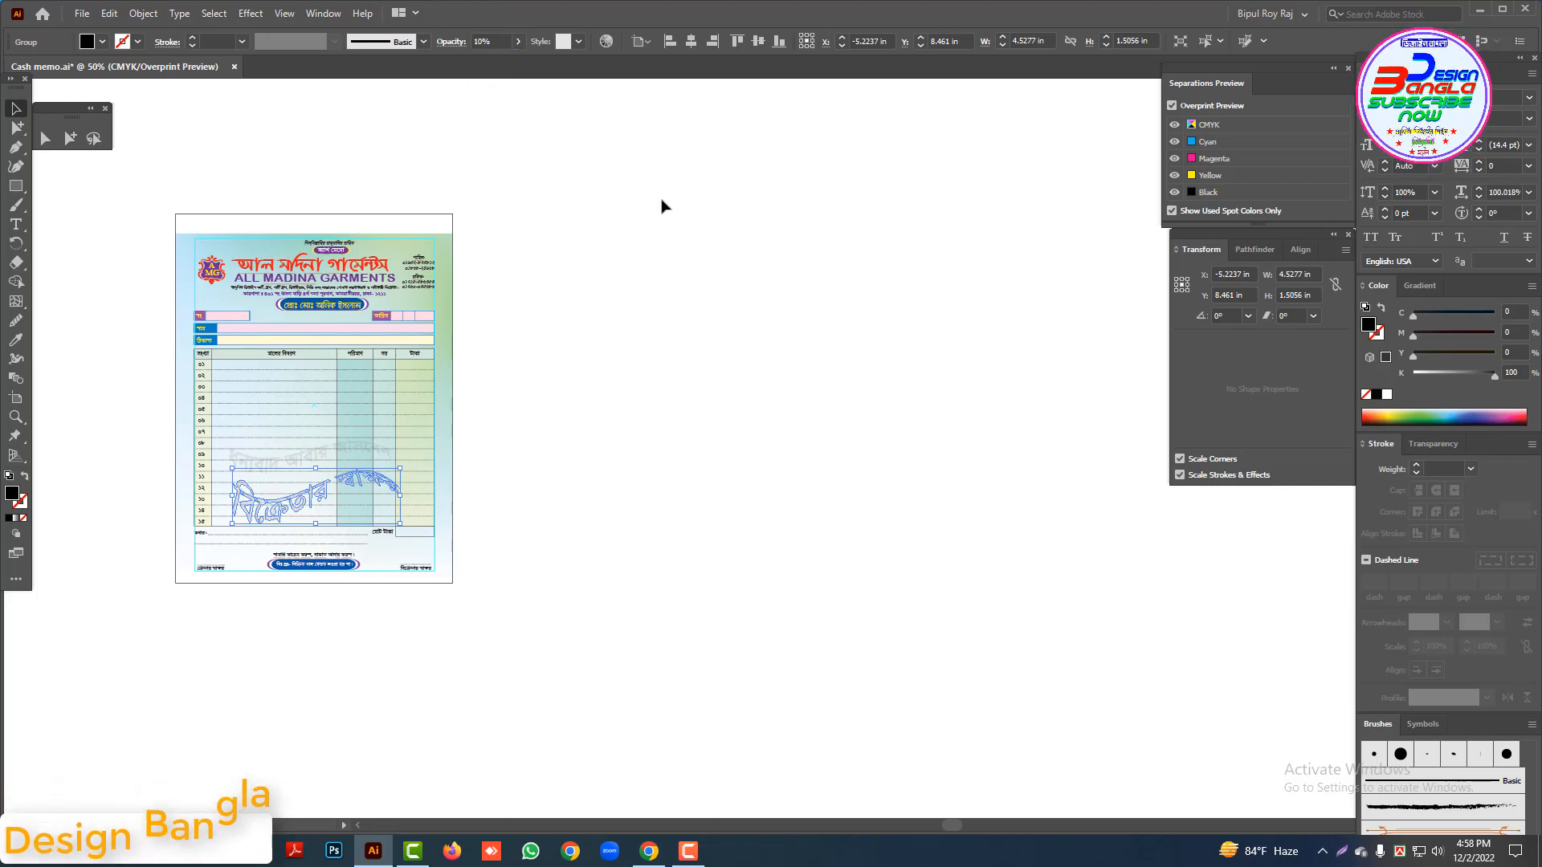
Step: Compare the practice signature watermark with the original one above it, and delete the practice watermark
{"action": "left_click", "coordinate": [655, 373]}
{"action": "left_click_drag", "start_coordinate": [140, 374], "coordinate": [514, 575]}
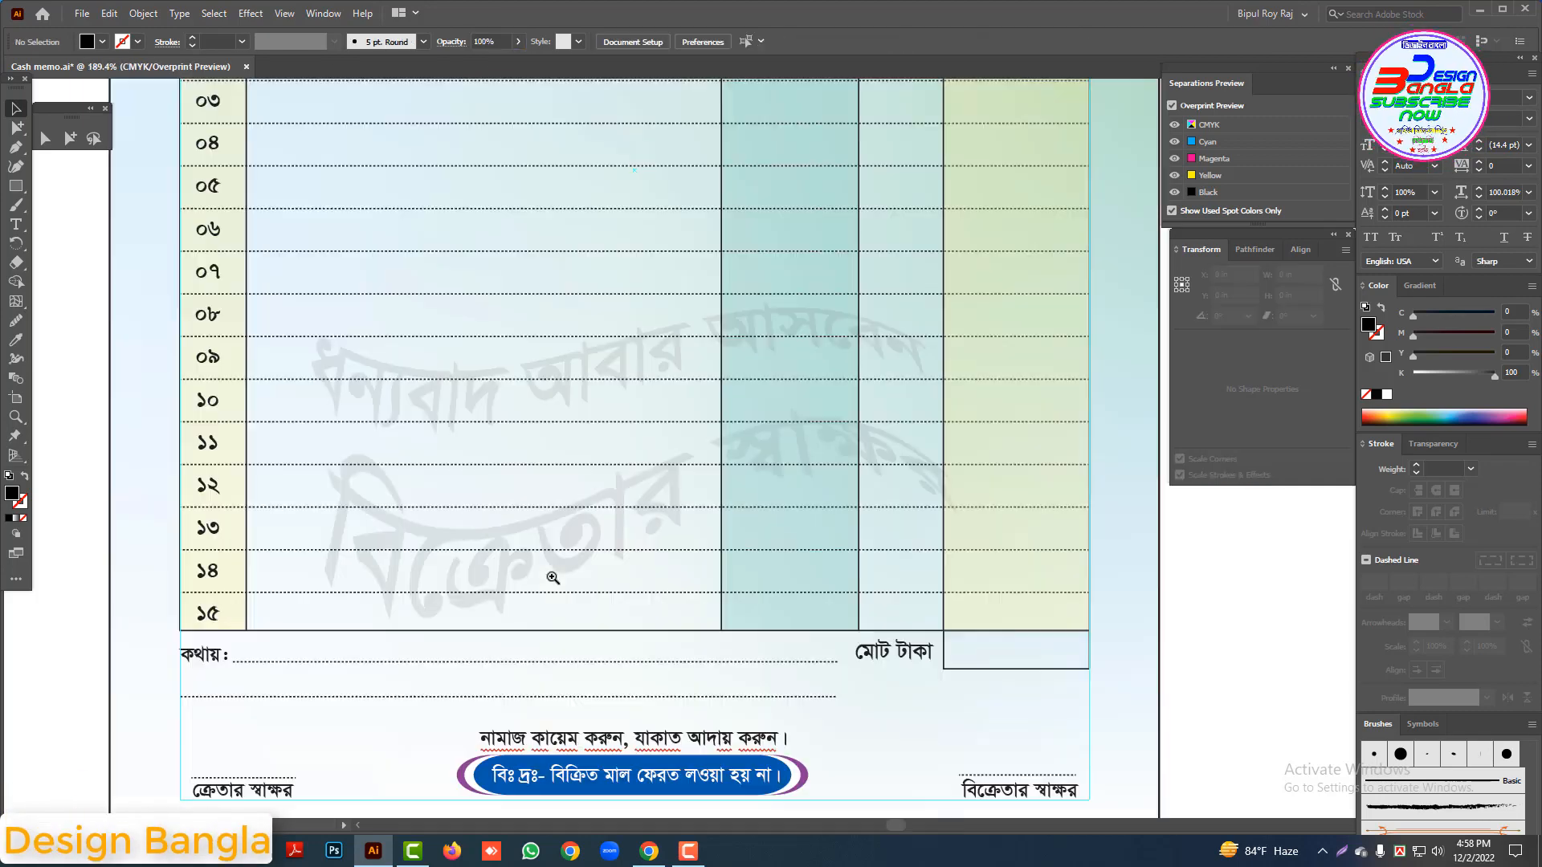
{"action": "left_click", "coordinate": [508, 540]}
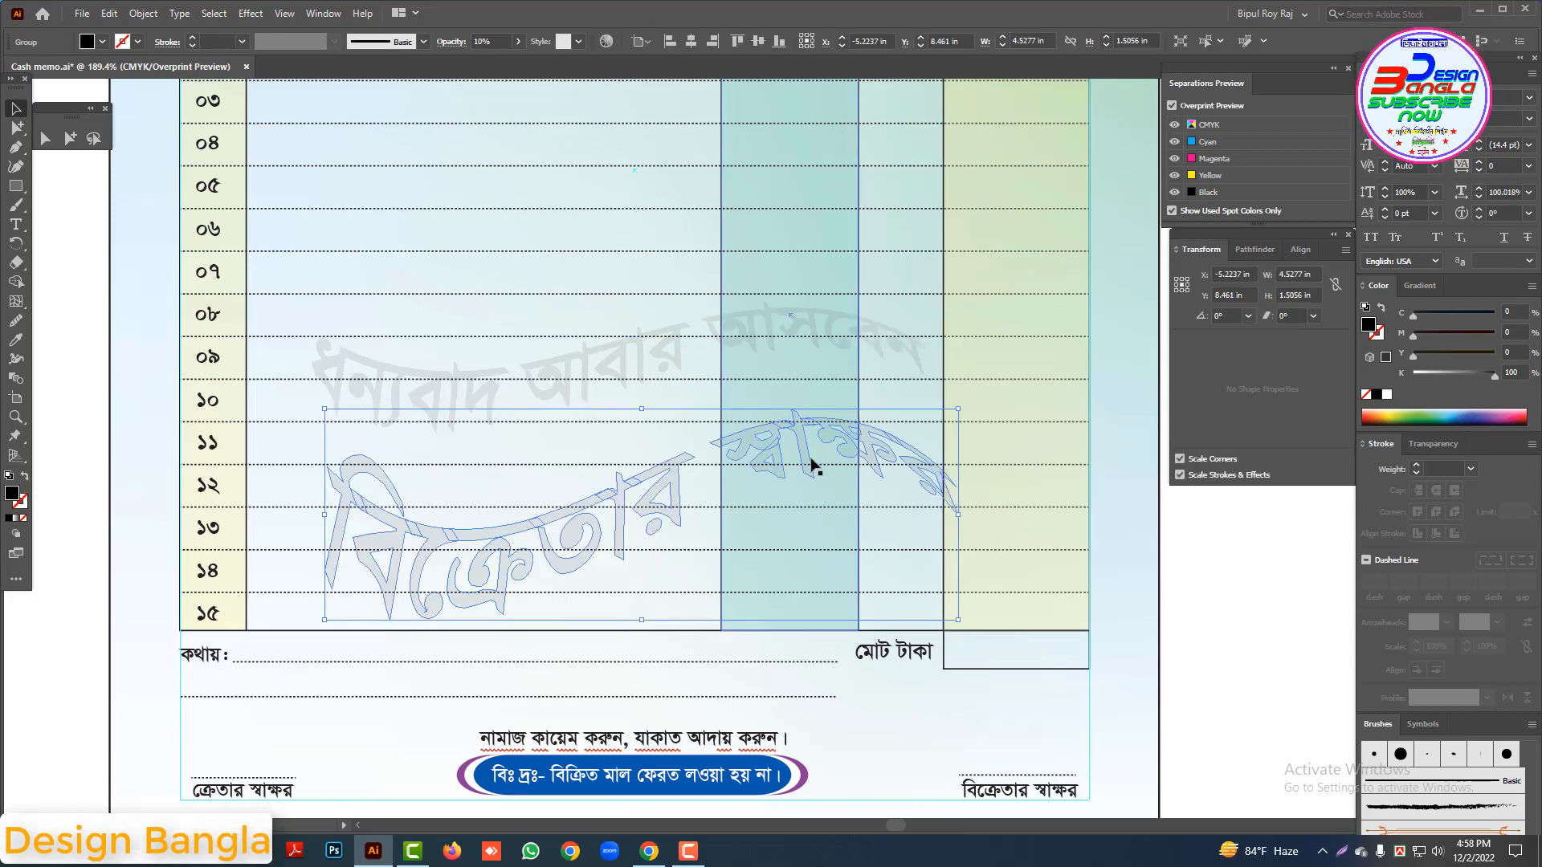
{"action": "left_click", "coordinate": [777, 407], "text": "ctrl+alt"}
{"action": "left_click", "coordinate": [778, 406], "text": "ctrl+alt"}
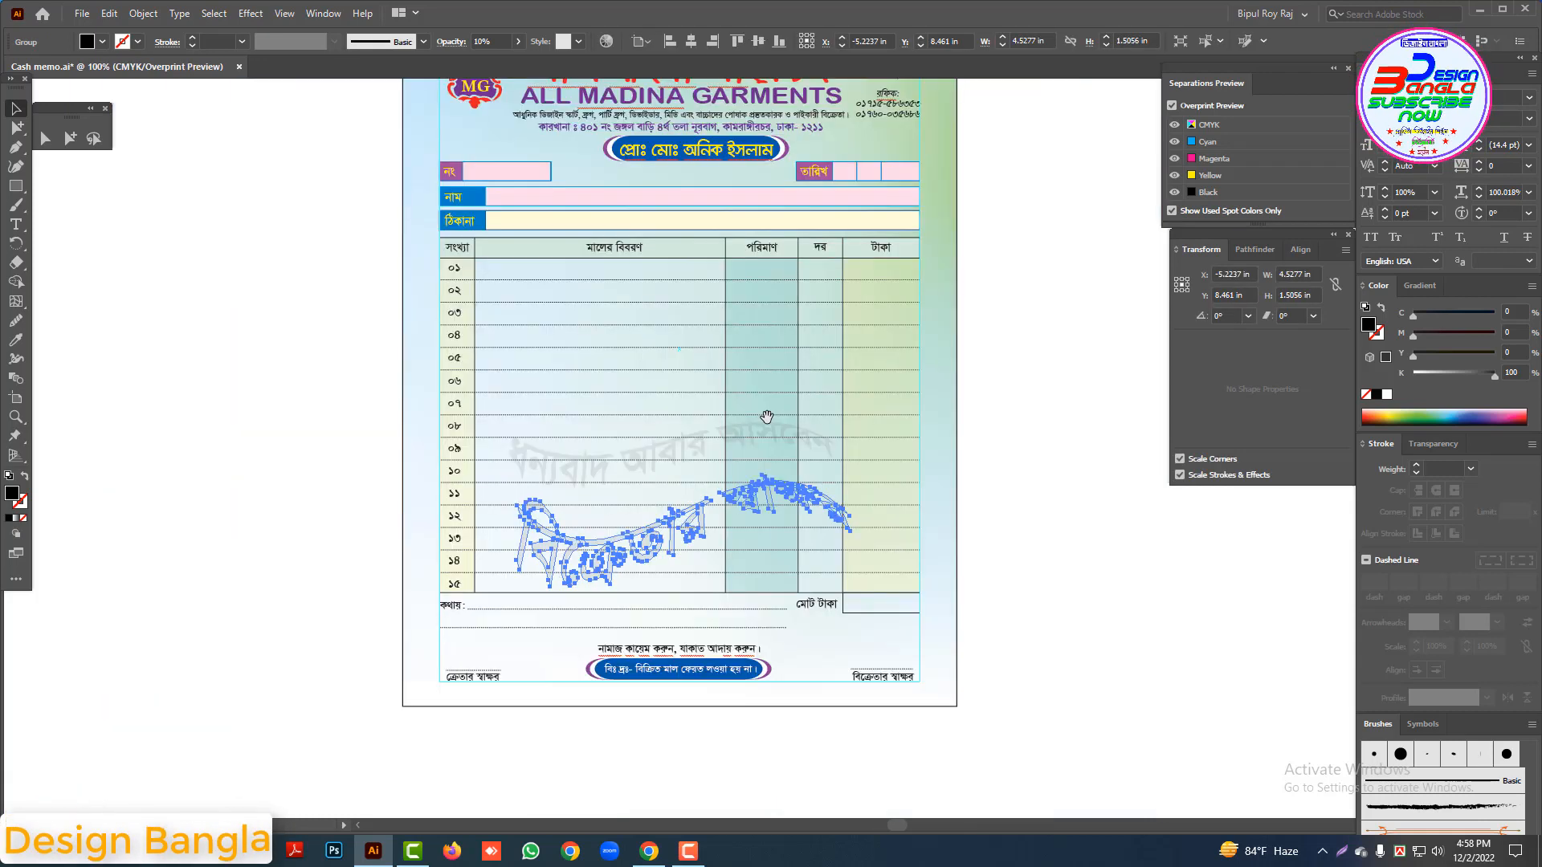
{"action": "left_click", "coordinate": [993, 533]}
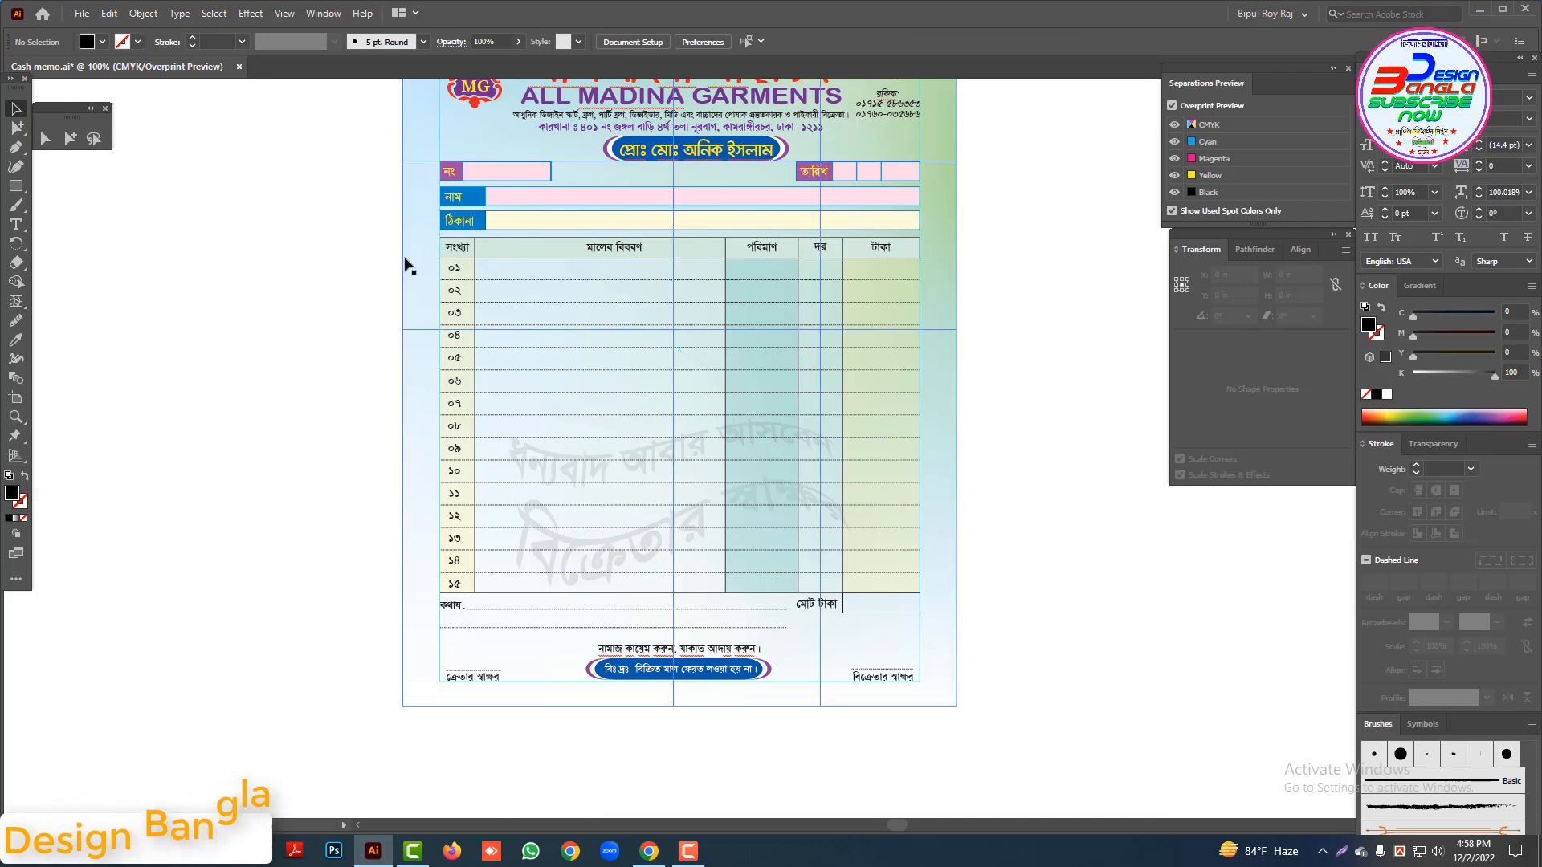
{"action": "left_click", "coordinate": [652, 541]}
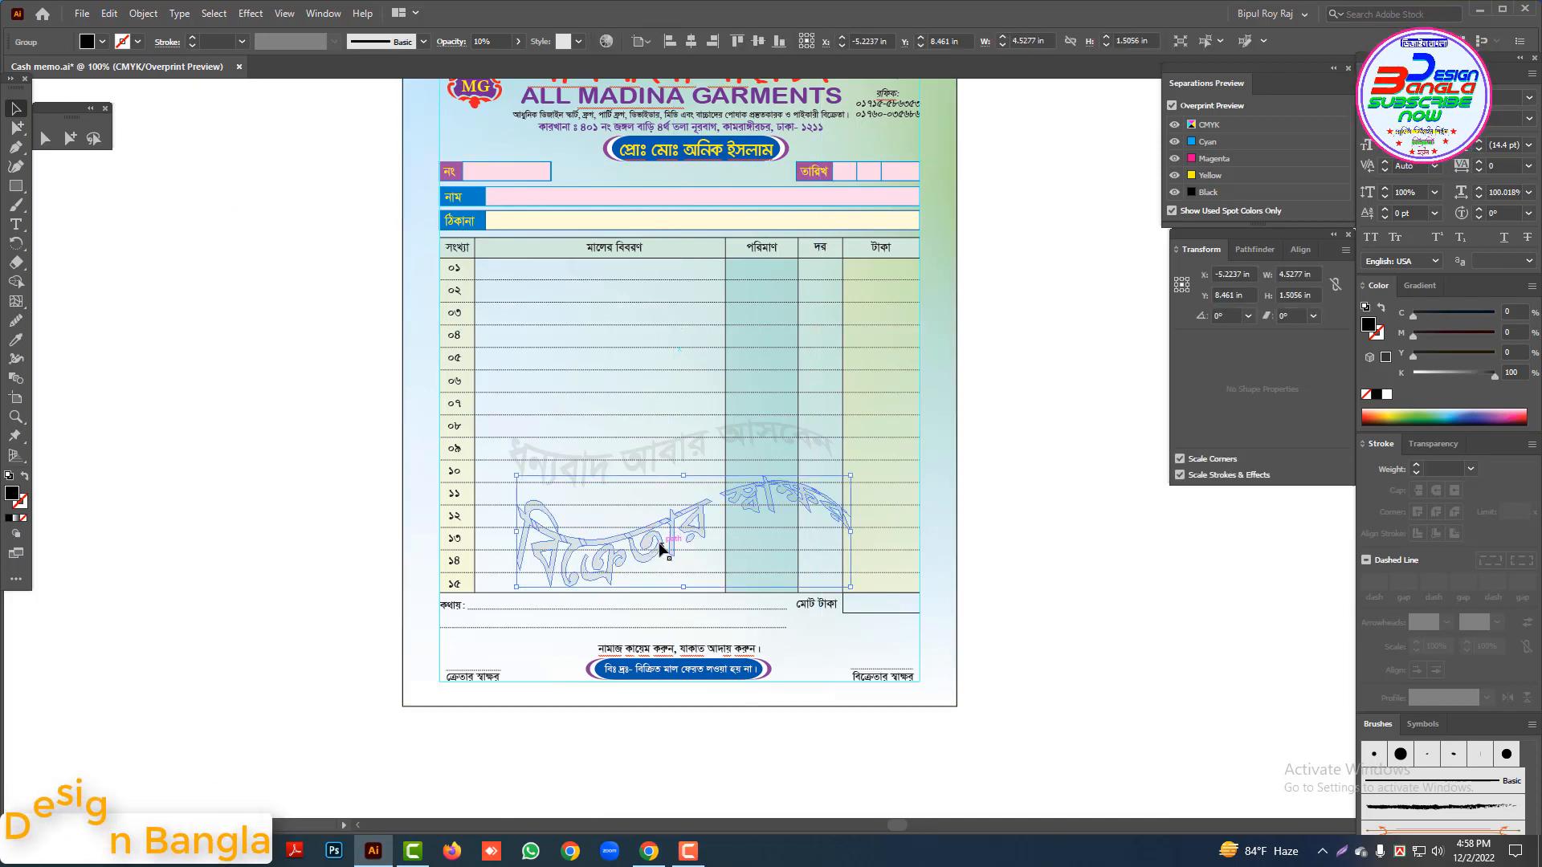
{"action": "key", "text": "Delete"}
Step: Convert the memo's 7.5 by 10 in outer frame into a guide
{"action": "key", "text": "ctrl+minus"}
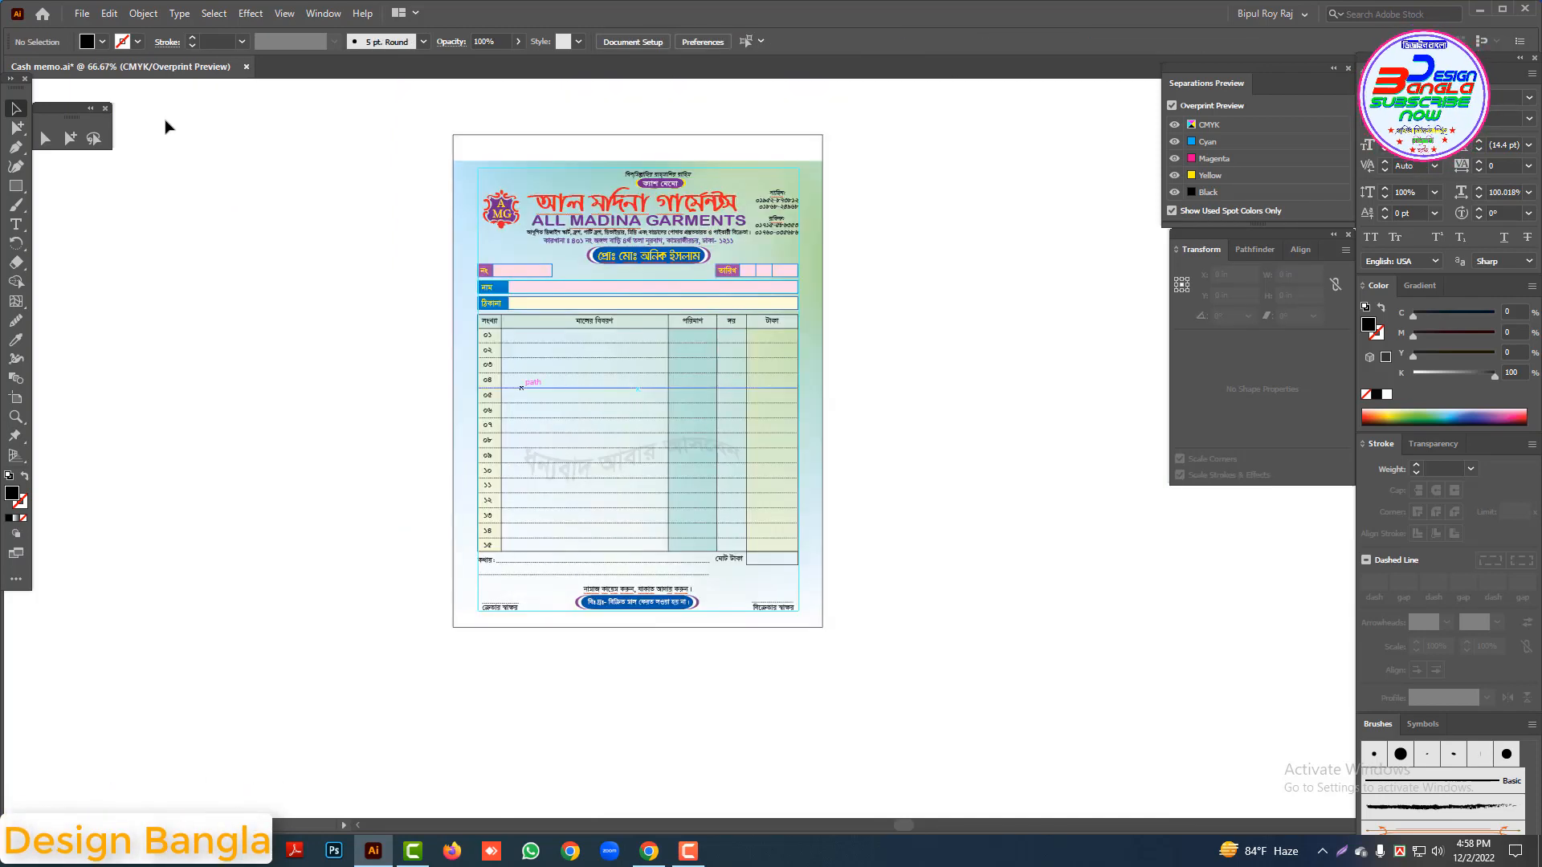
{"action": "left_click", "coordinate": [69, 139]}
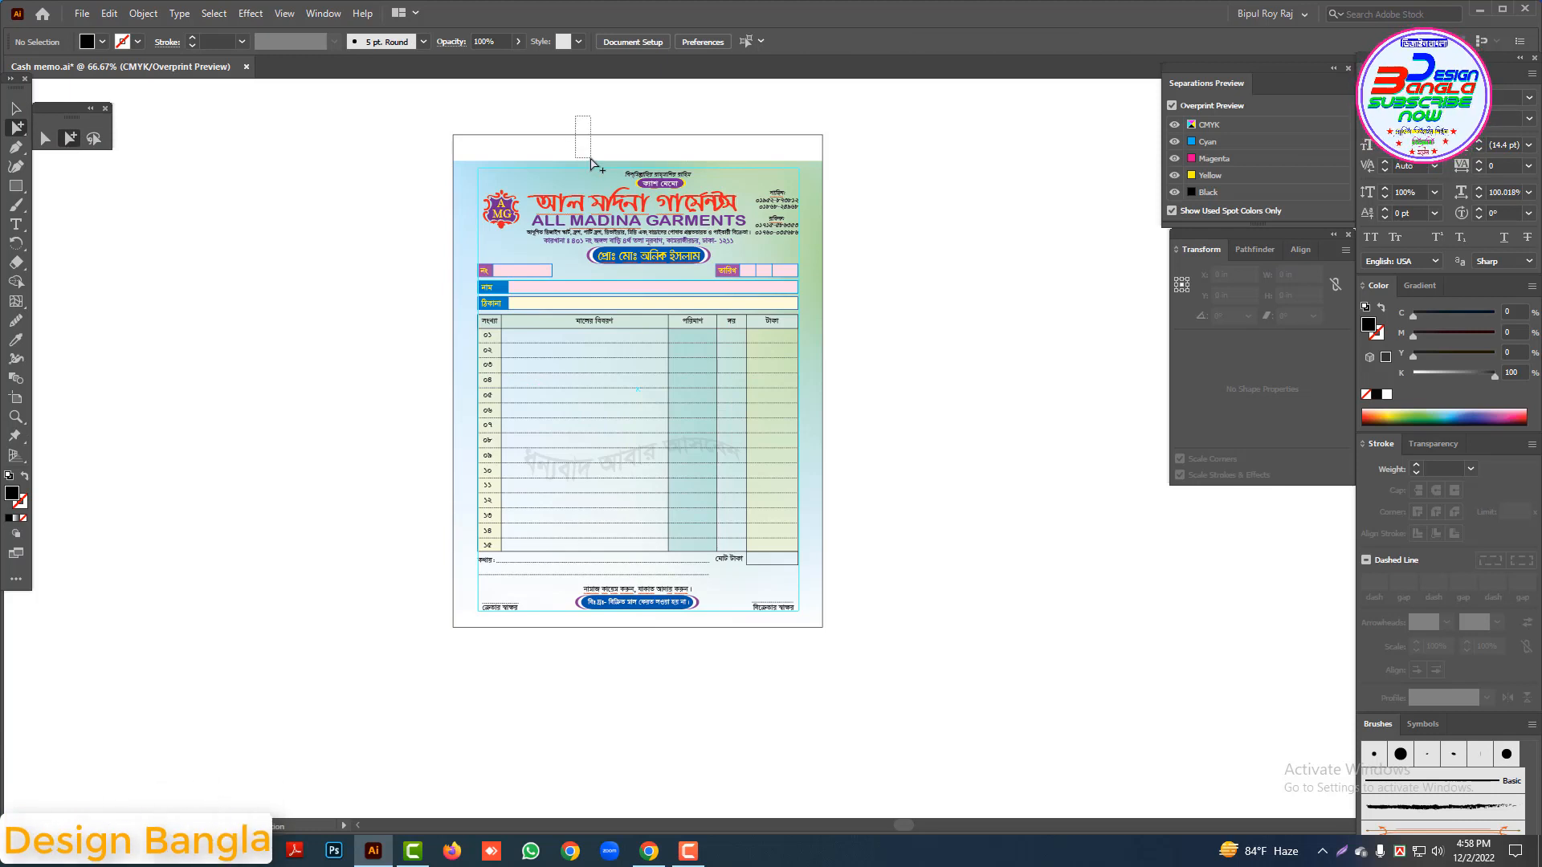
{"action": "left_click_drag", "start_coordinate": [590, 161], "coordinate": [592, 157]}
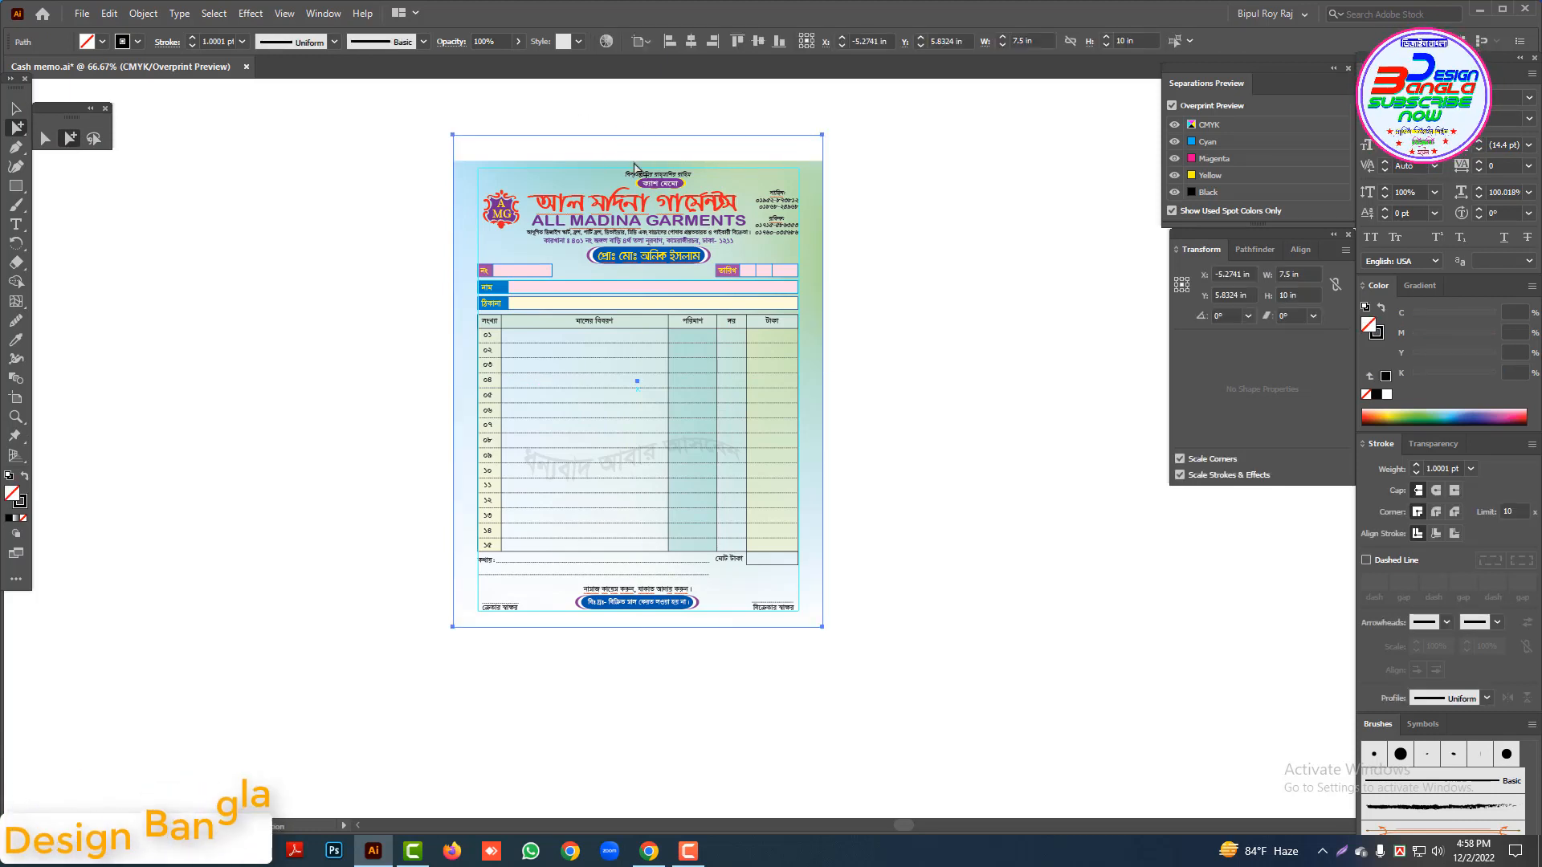
{"action": "left_click", "coordinate": [113, 165]}
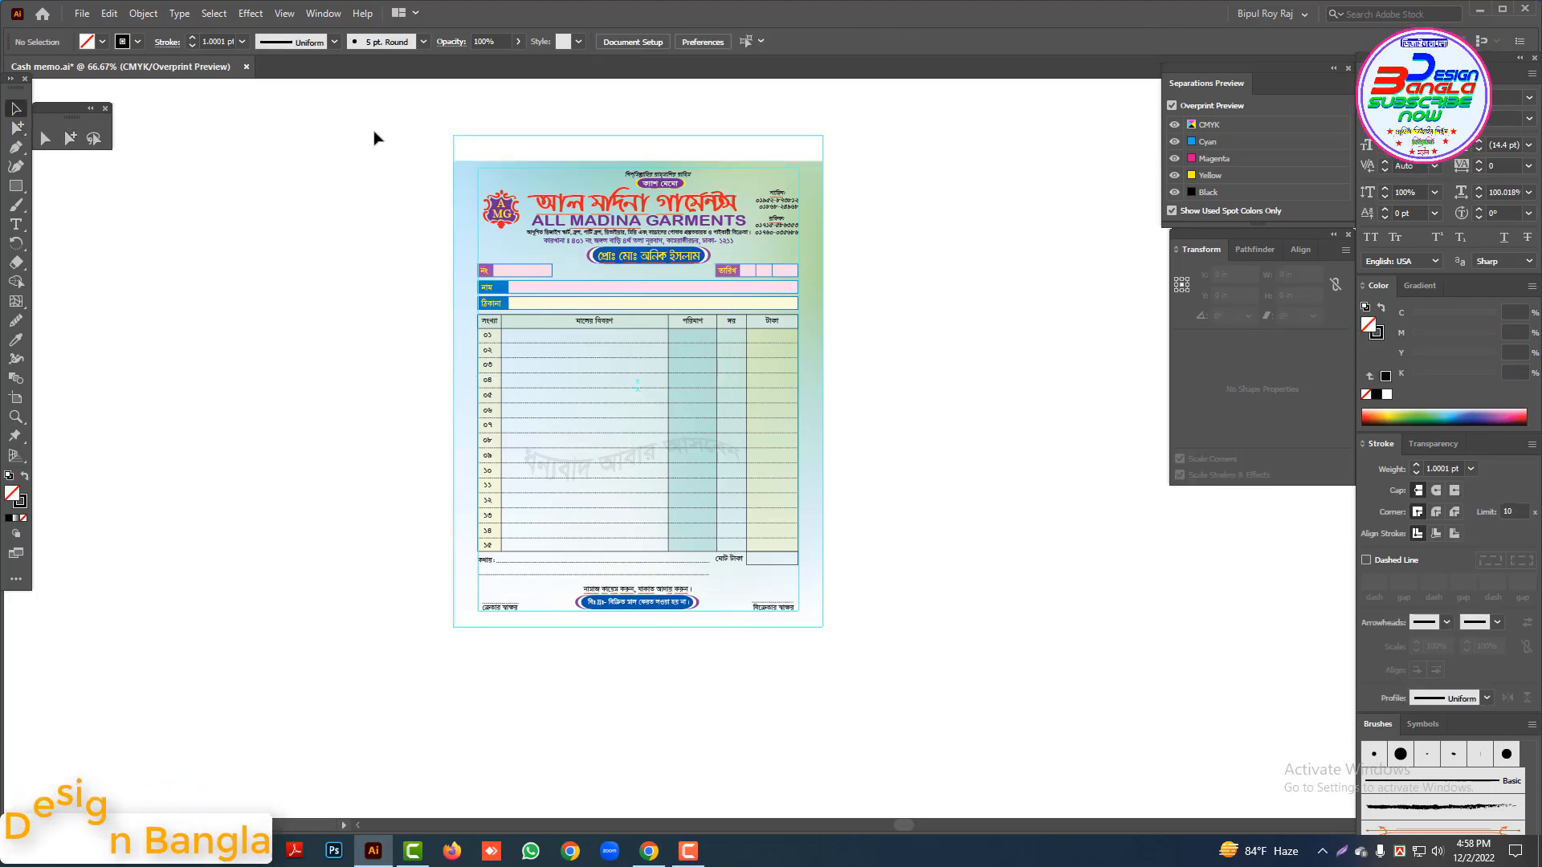
Step: Group all of the memo's artwork
{"action": "mouse_move", "coordinate": [431, 98]}
{"action": "left_mouse_down"}
{"action": "mouse_move", "coordinate": [905, 784]}
{"action": "mouse_move", "coordinate": [923, 714]}
{"action": "left_mouse_up"}
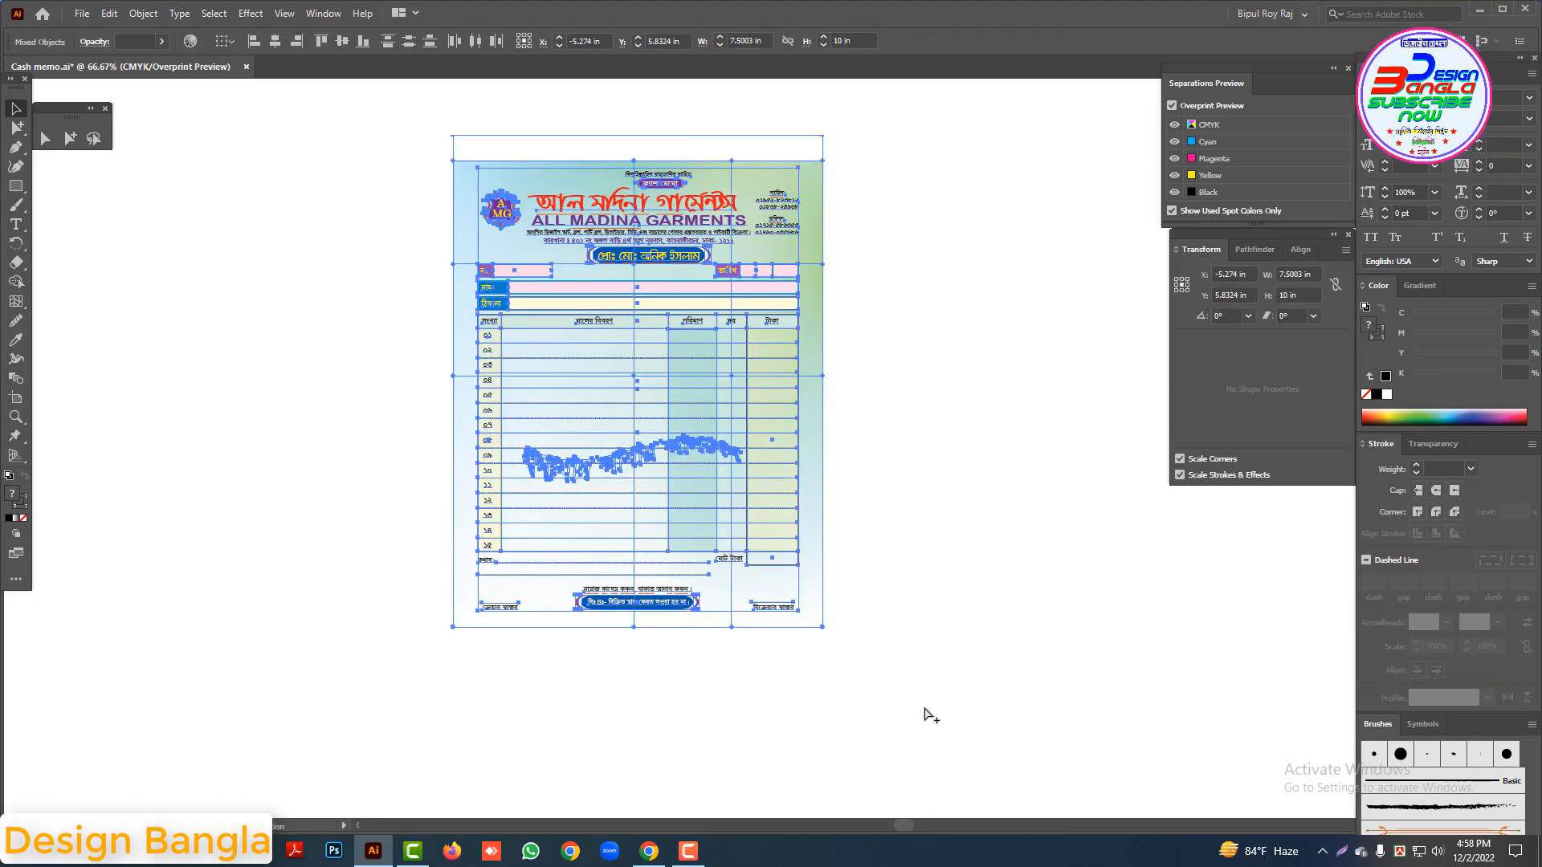
{"action": "left_click", "coordinate": [927, 466]}
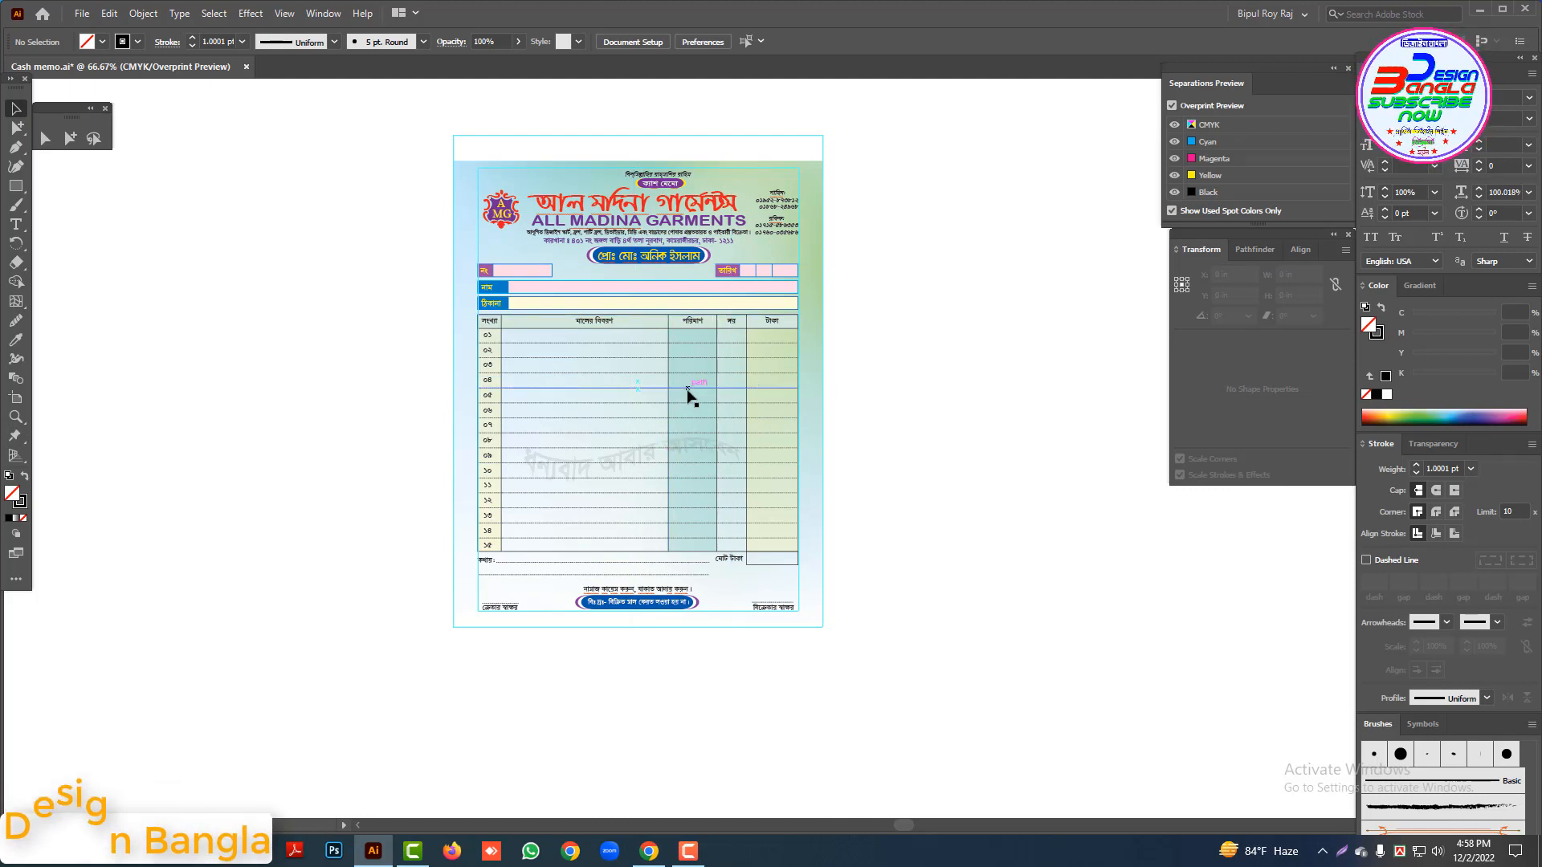
{"action": "left_click", "coordinate": [688, 394]}
{"action": "left_click", "coordinate": [877, 397]}
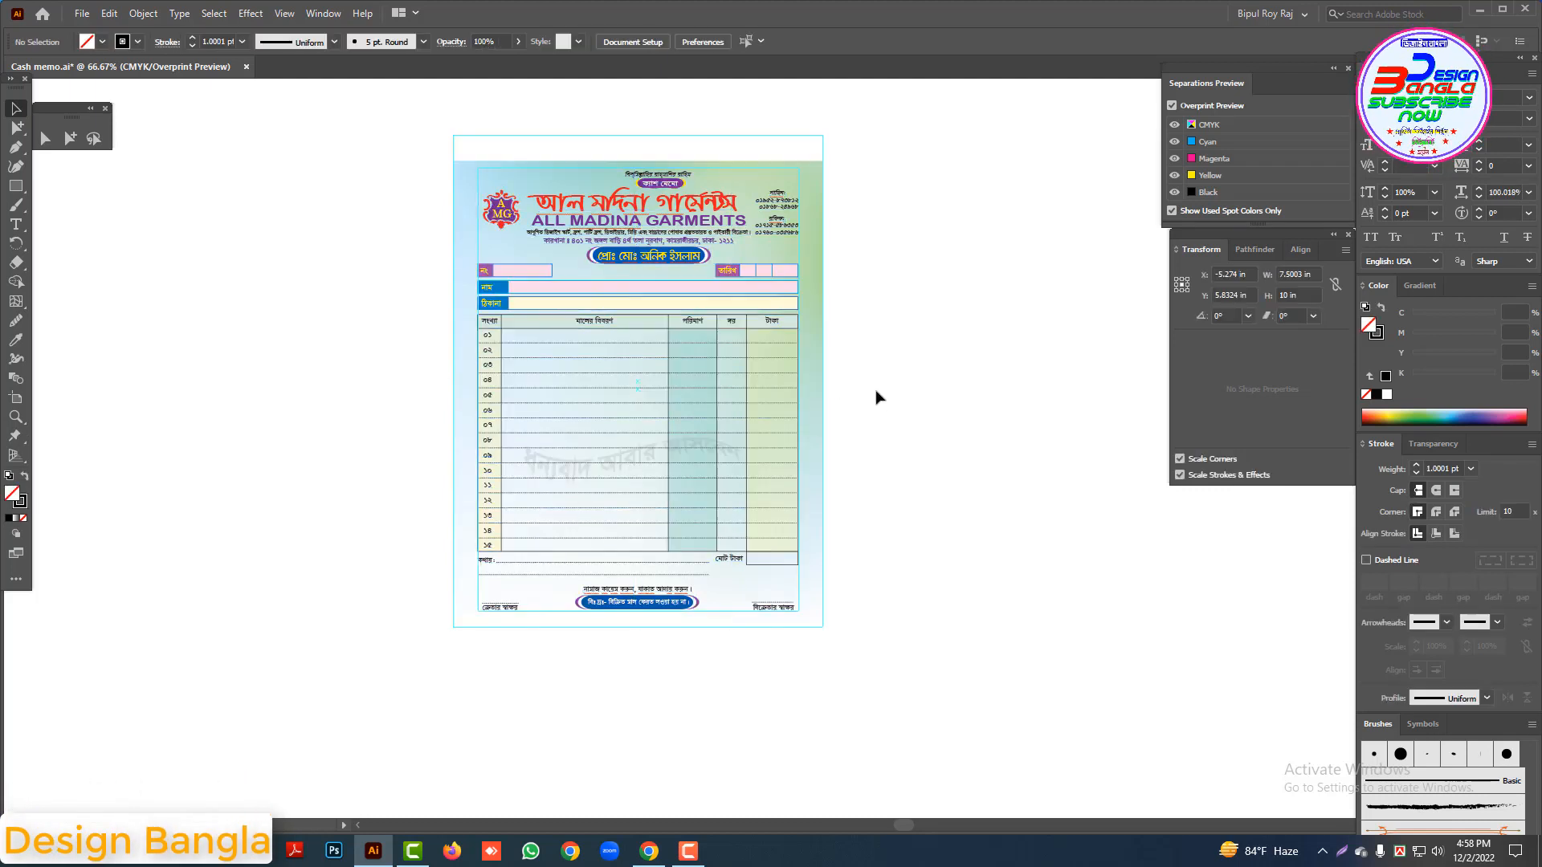
Step: Convert all text in the grouped memo to outlines
{"action": "left_click", "coordinate": [747, 370]}
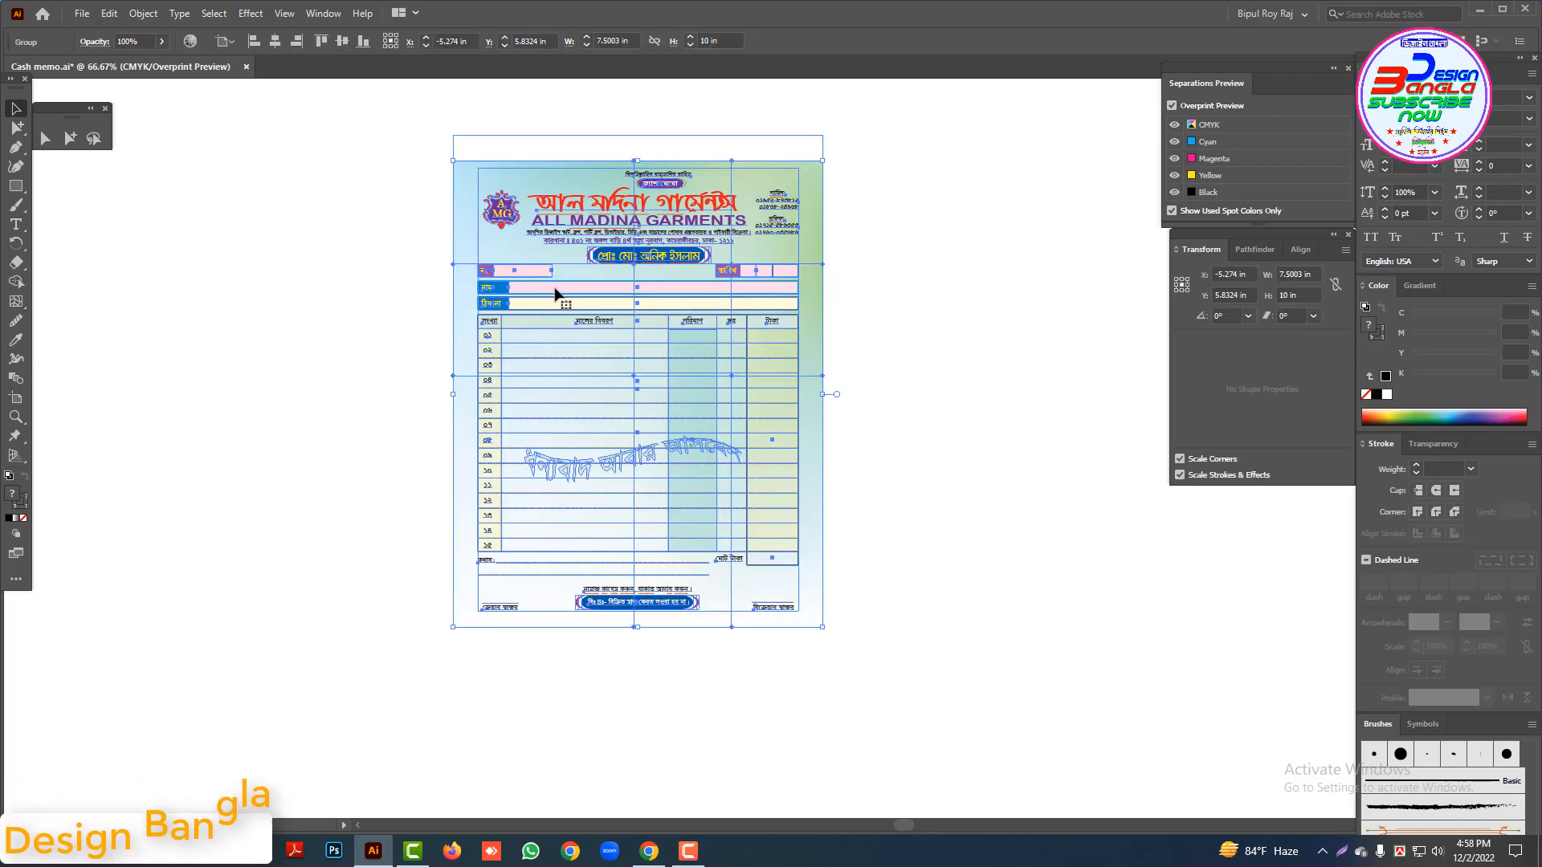
{"action": "key", "text": "ctrl+shift+o"}
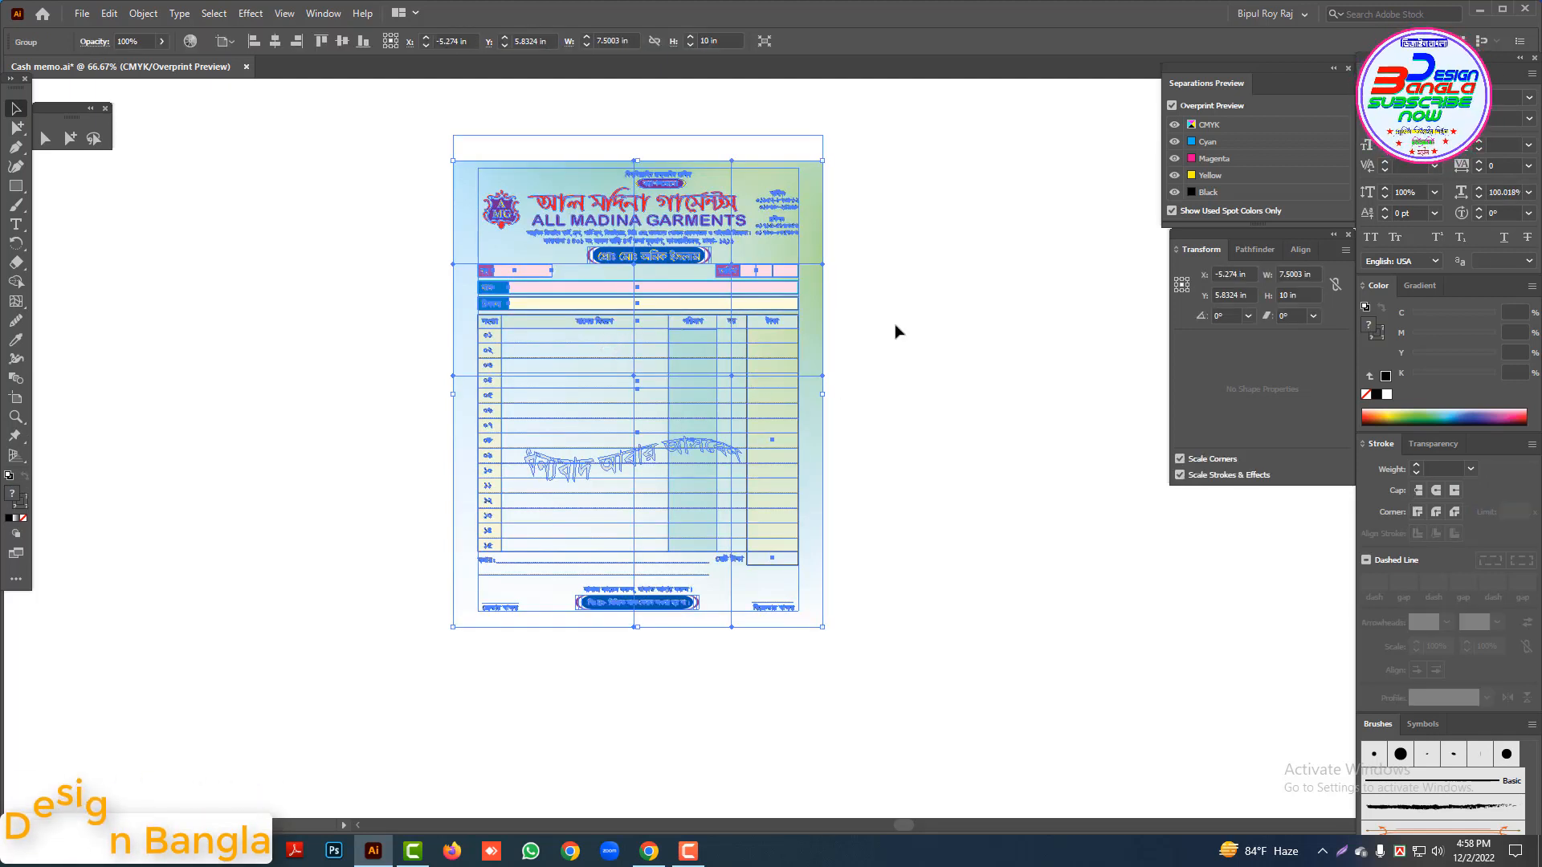
{"action": "left_click", "coordinate": [922, 317]}
{"action": "left_click", "coordinate": [672, 396]}
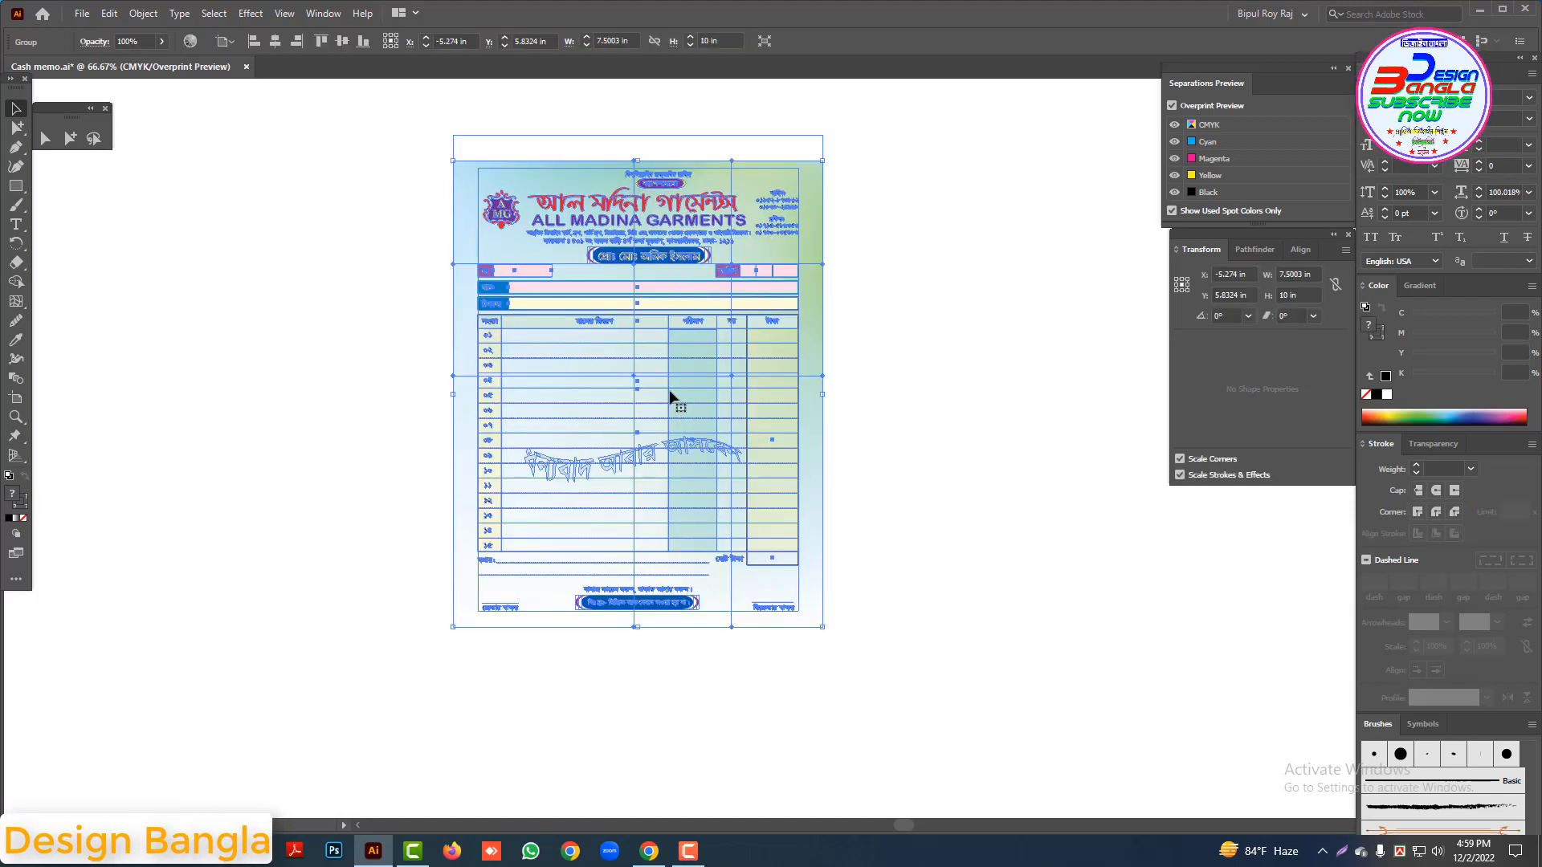
Step: Preview the memo's colour separations with the Black plate hidden and examine the knocked-out black text and table lines
{"action": "left_click", "coordinate": [1106, 177]}
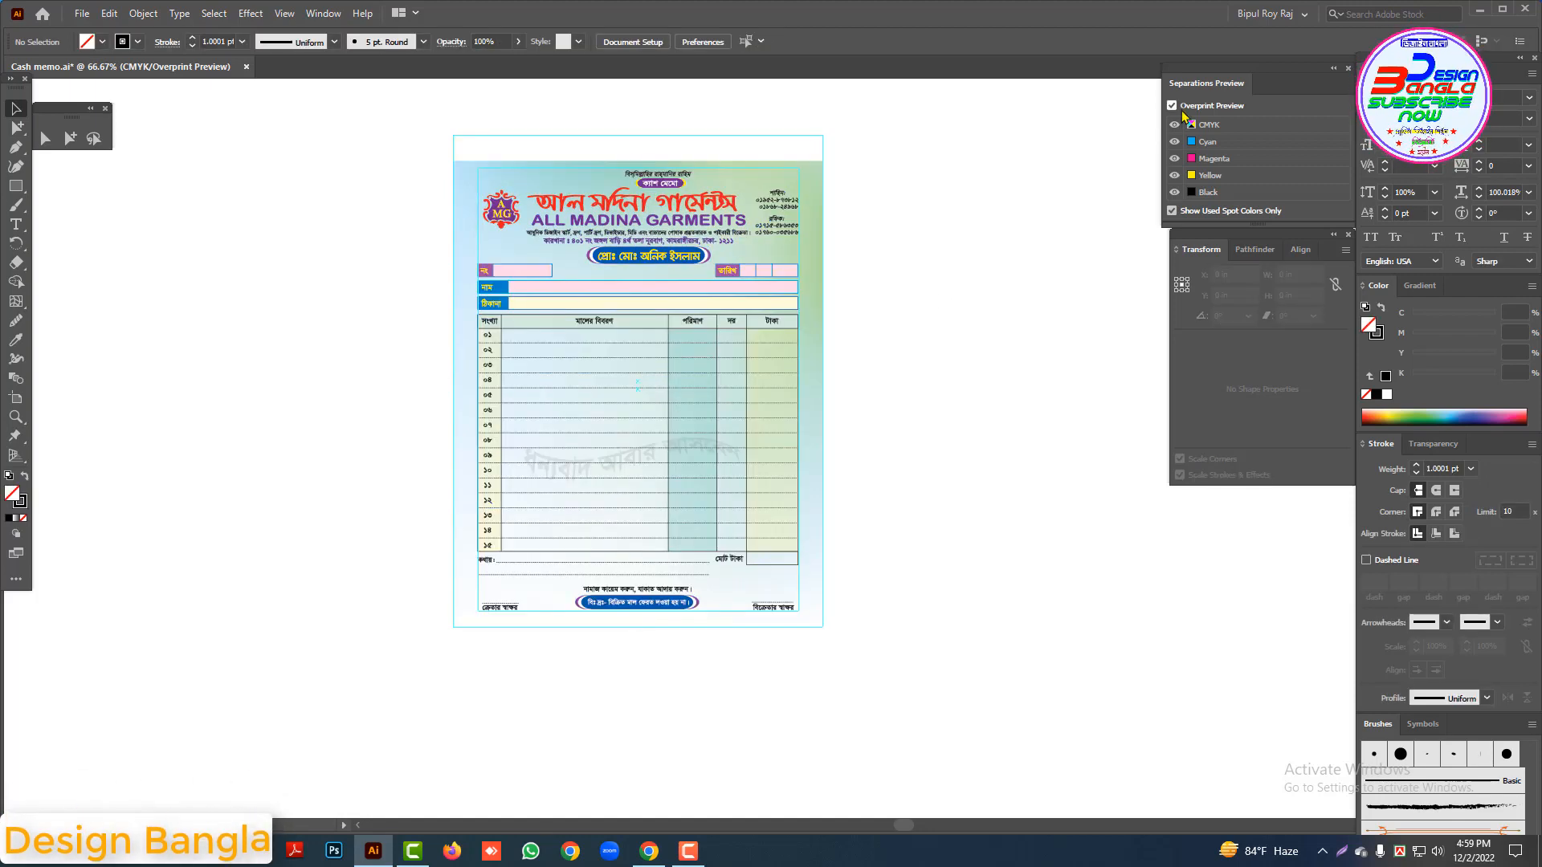
{"action": "left_click", "coordinate": [1177, 107]}
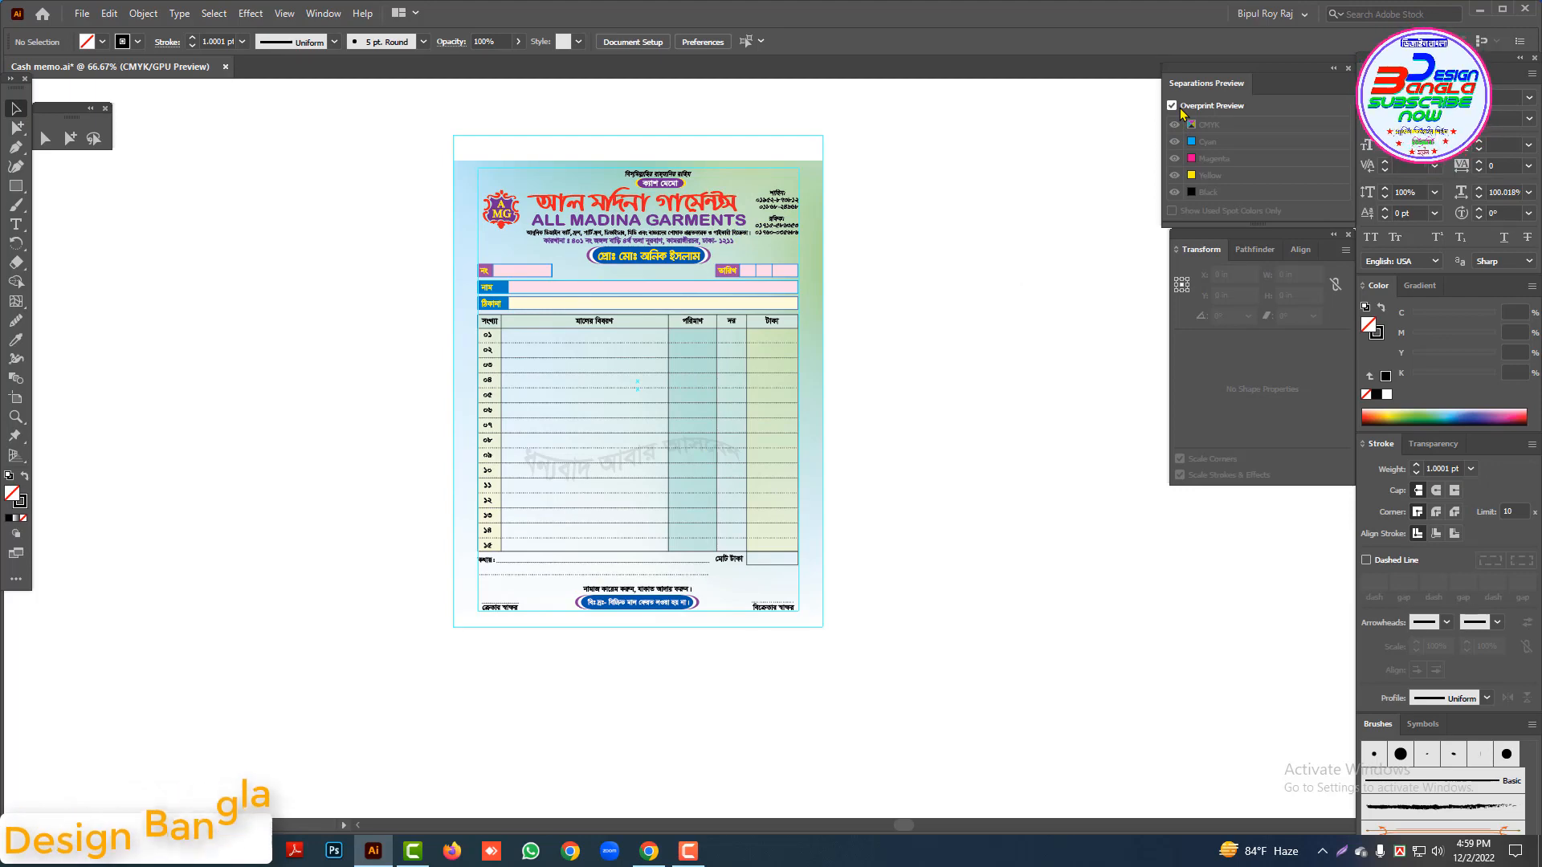
{"action": "left_click", "coordinate": [1174, 193]}
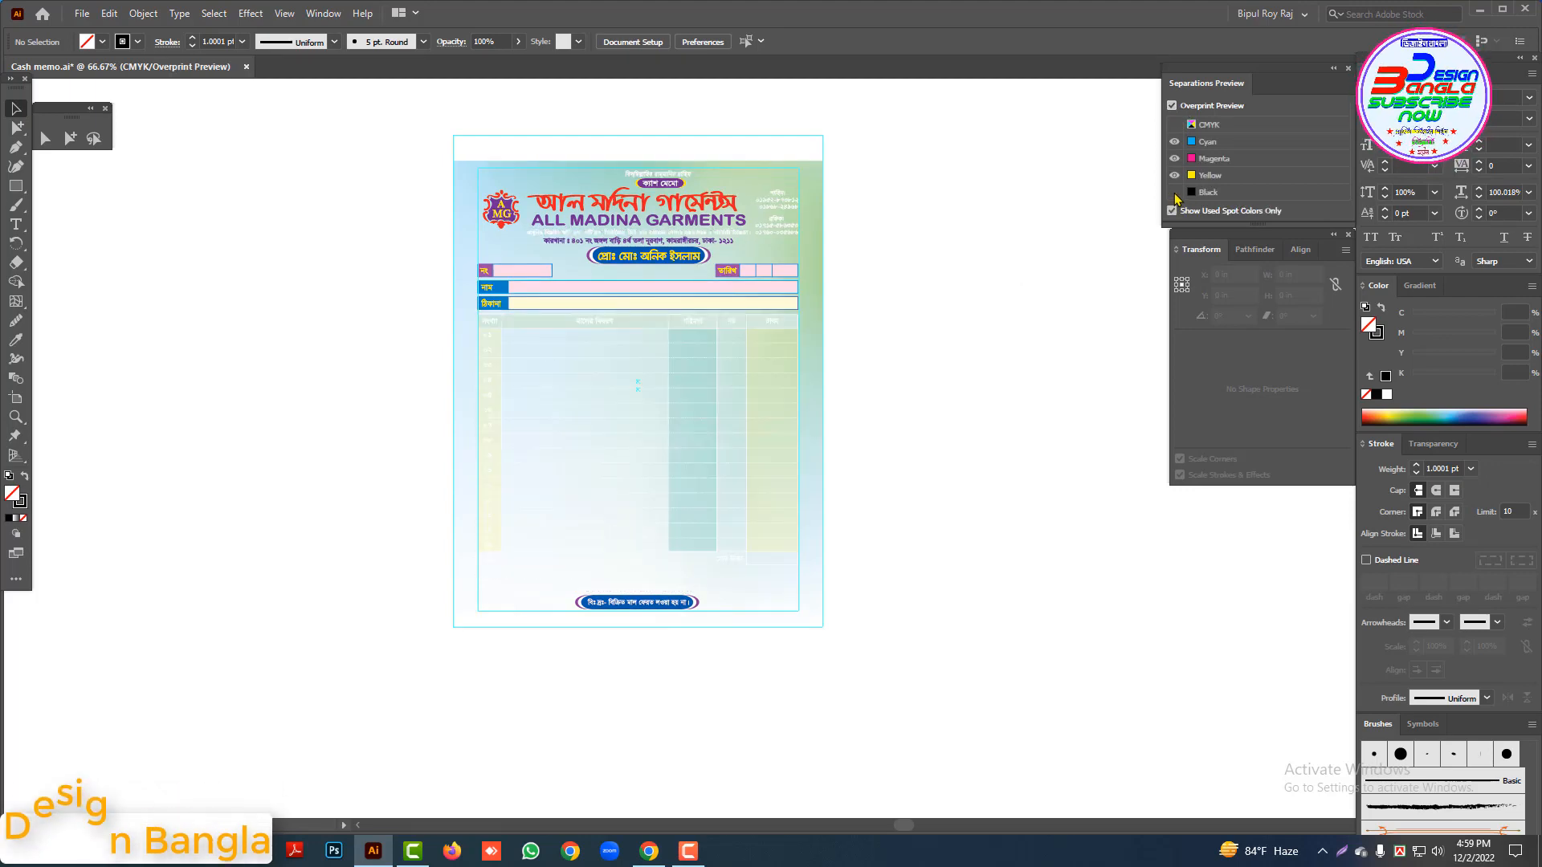
{"action": "left_click_drag", "start_coordinate": [275, 146], "coordinate": [819, 501]}
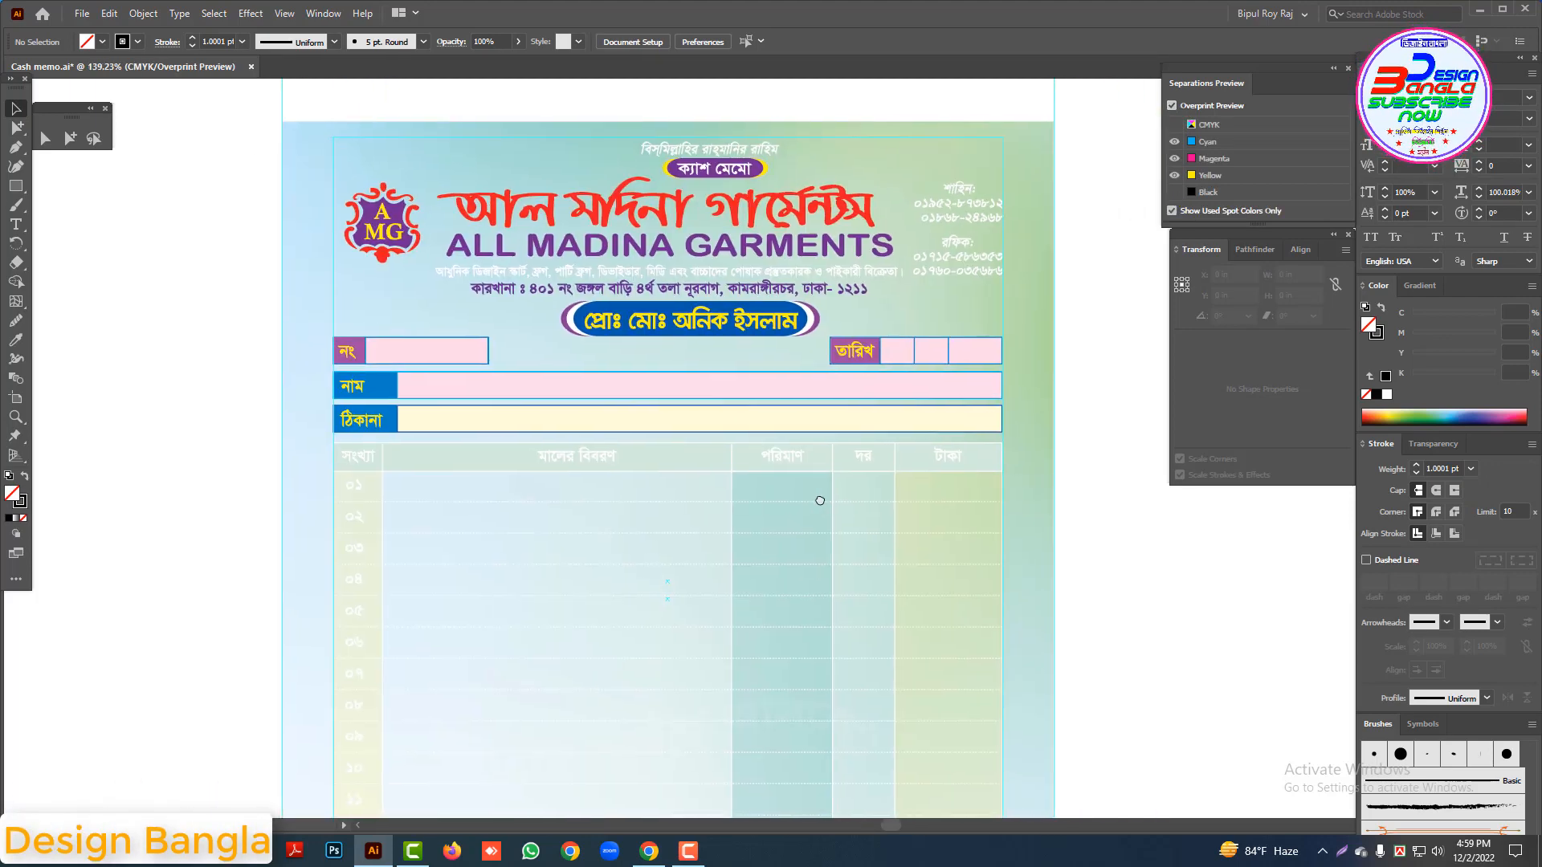
{"action": "key", "text": "ctrl+1"}
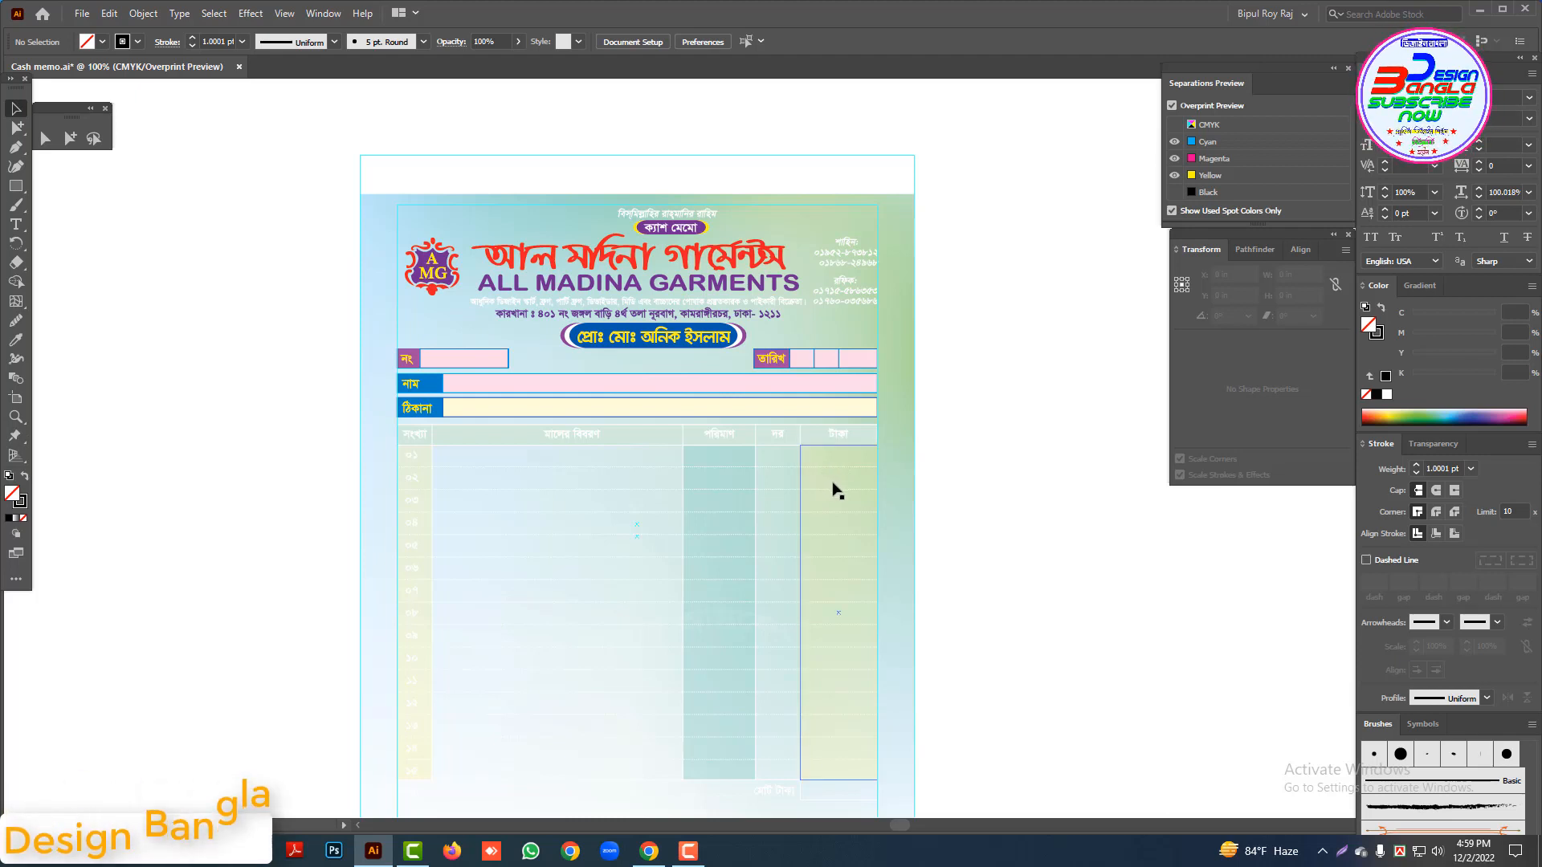
{"action": "left_click", "coordinate": [797, 473], "text": "alt"}
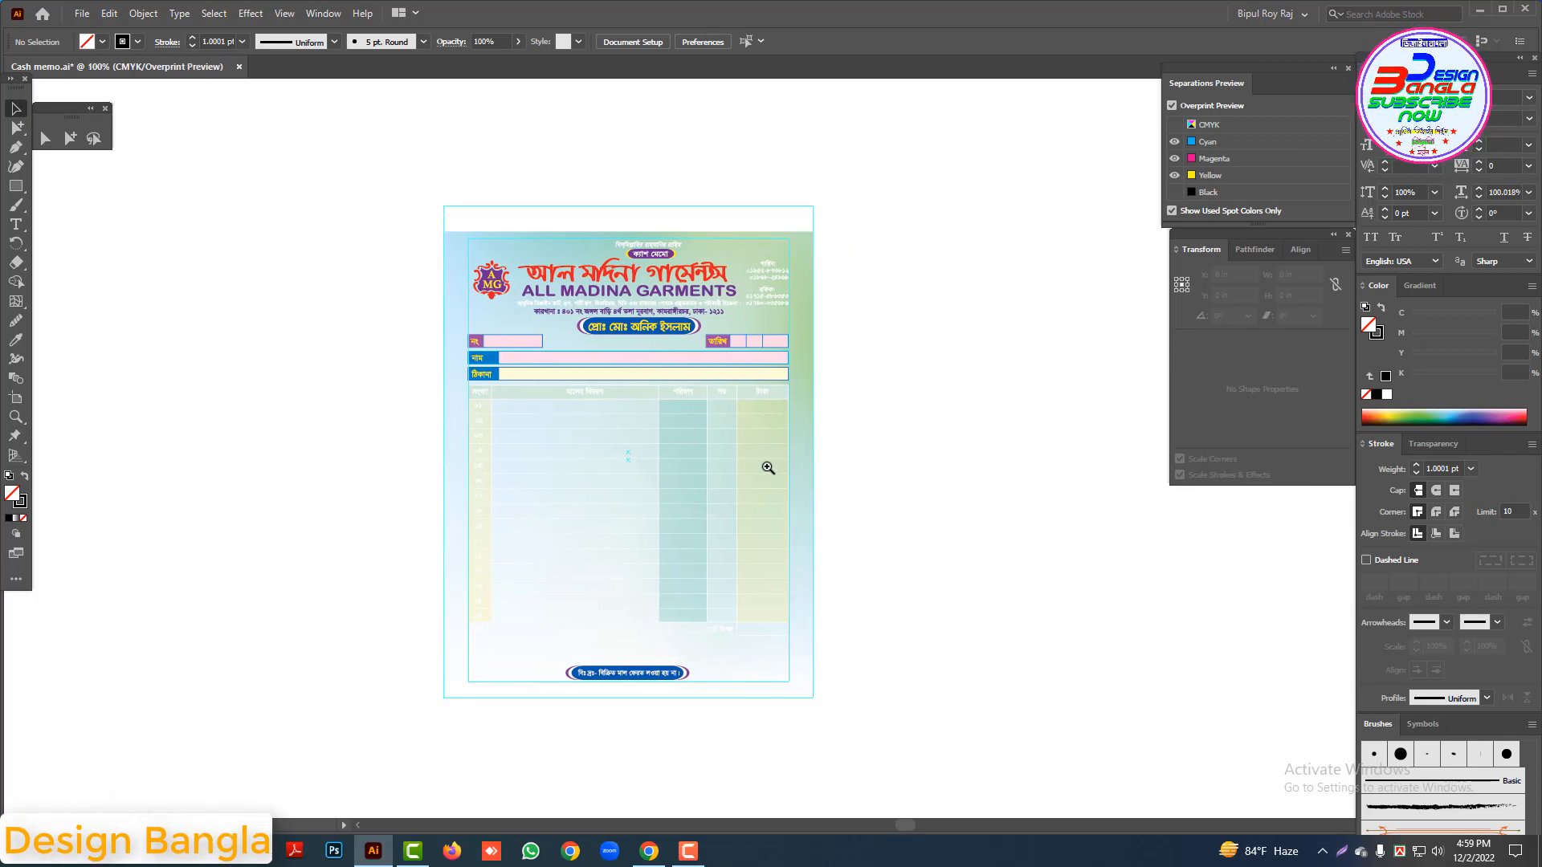
{"action": "left_click", "coordinate": [768, 467]}
{"action": "key", "text": "ctrl+;"}
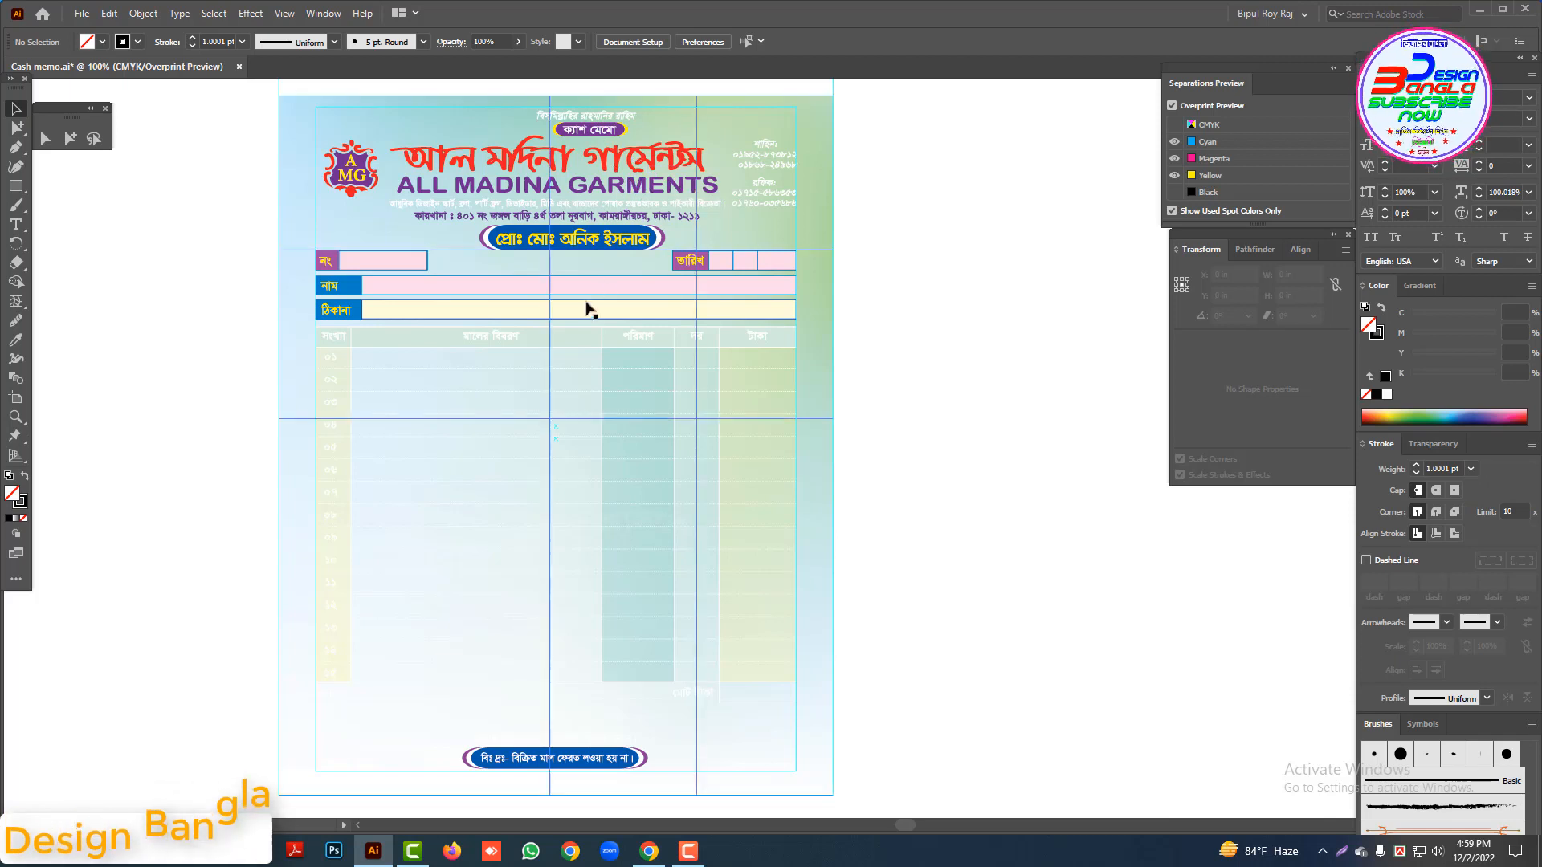
{"action": "key", "text": "ctrl+;"}
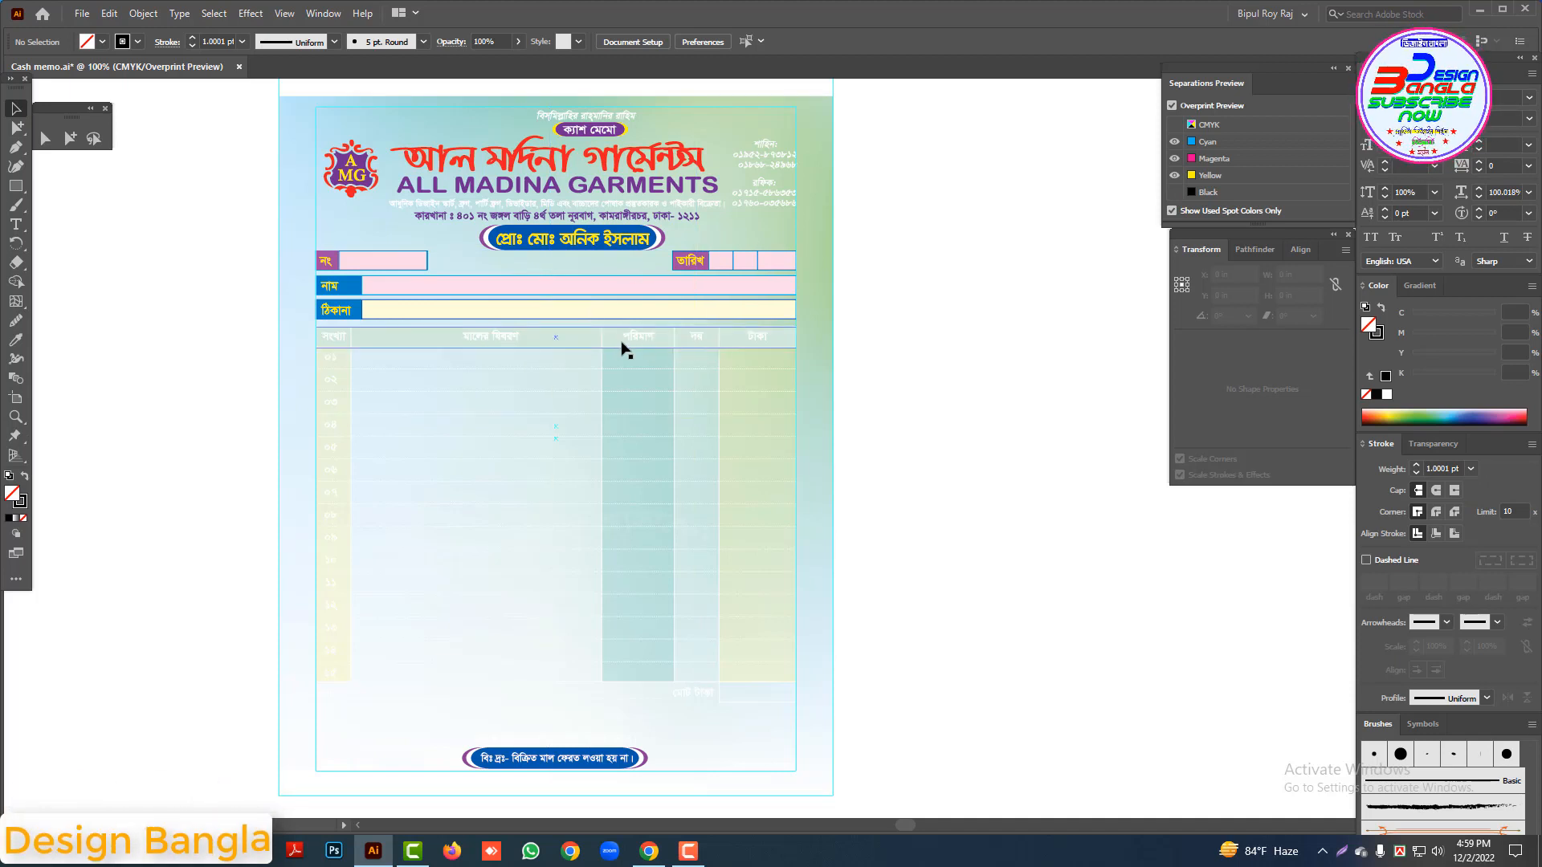
Step: Toggle the Black separation to compare the memo's full-colour artwork with the white knockouts under its black elements
{"action": "left_click", "coordinate": [1174, 193]}
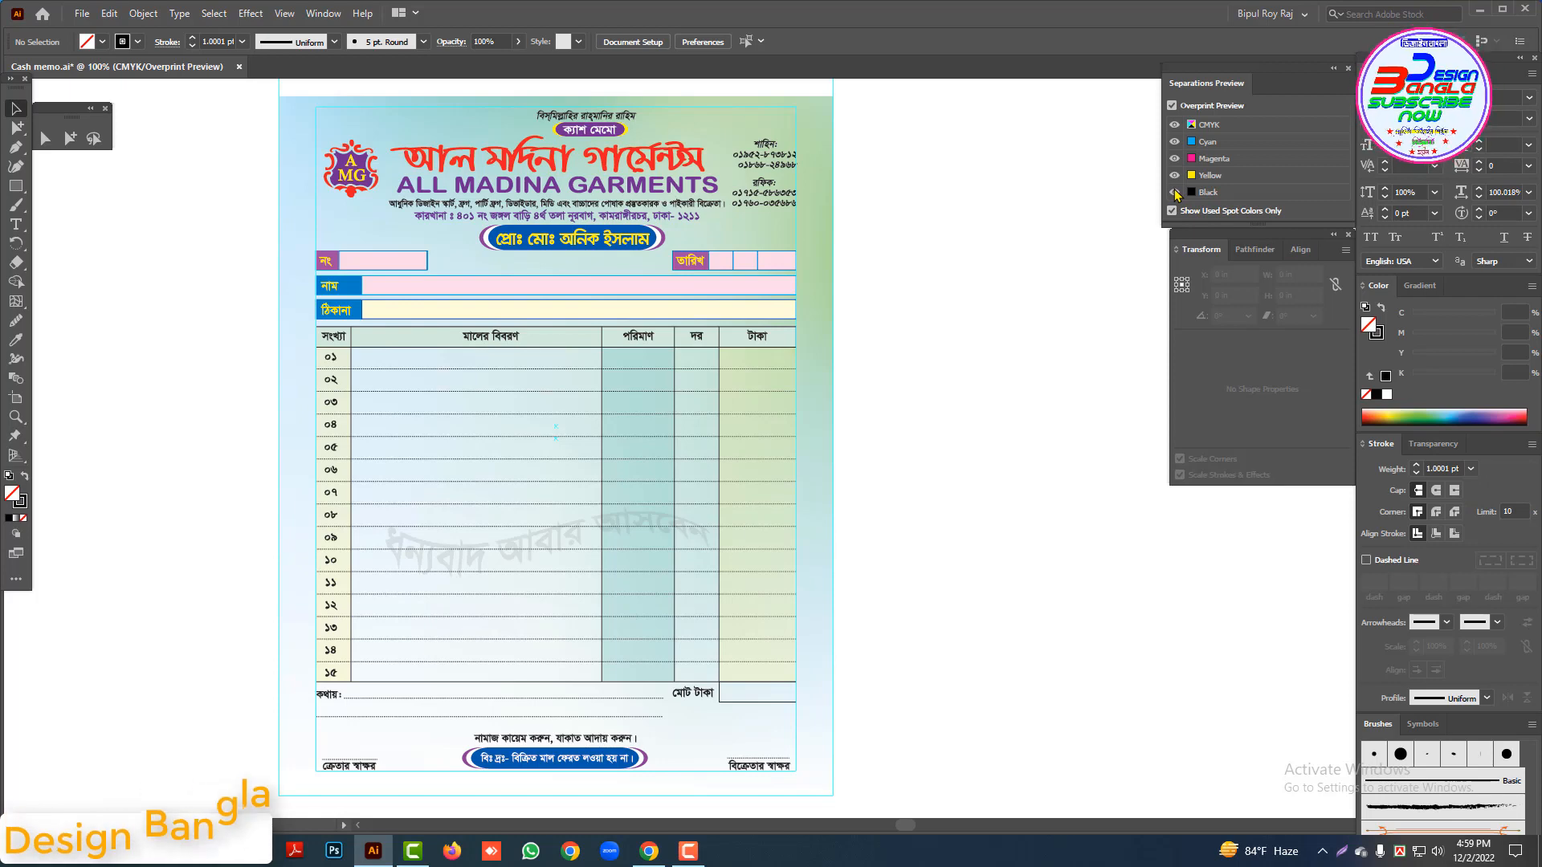
{"action": "left_click", "coordinate": [1174, 193]}
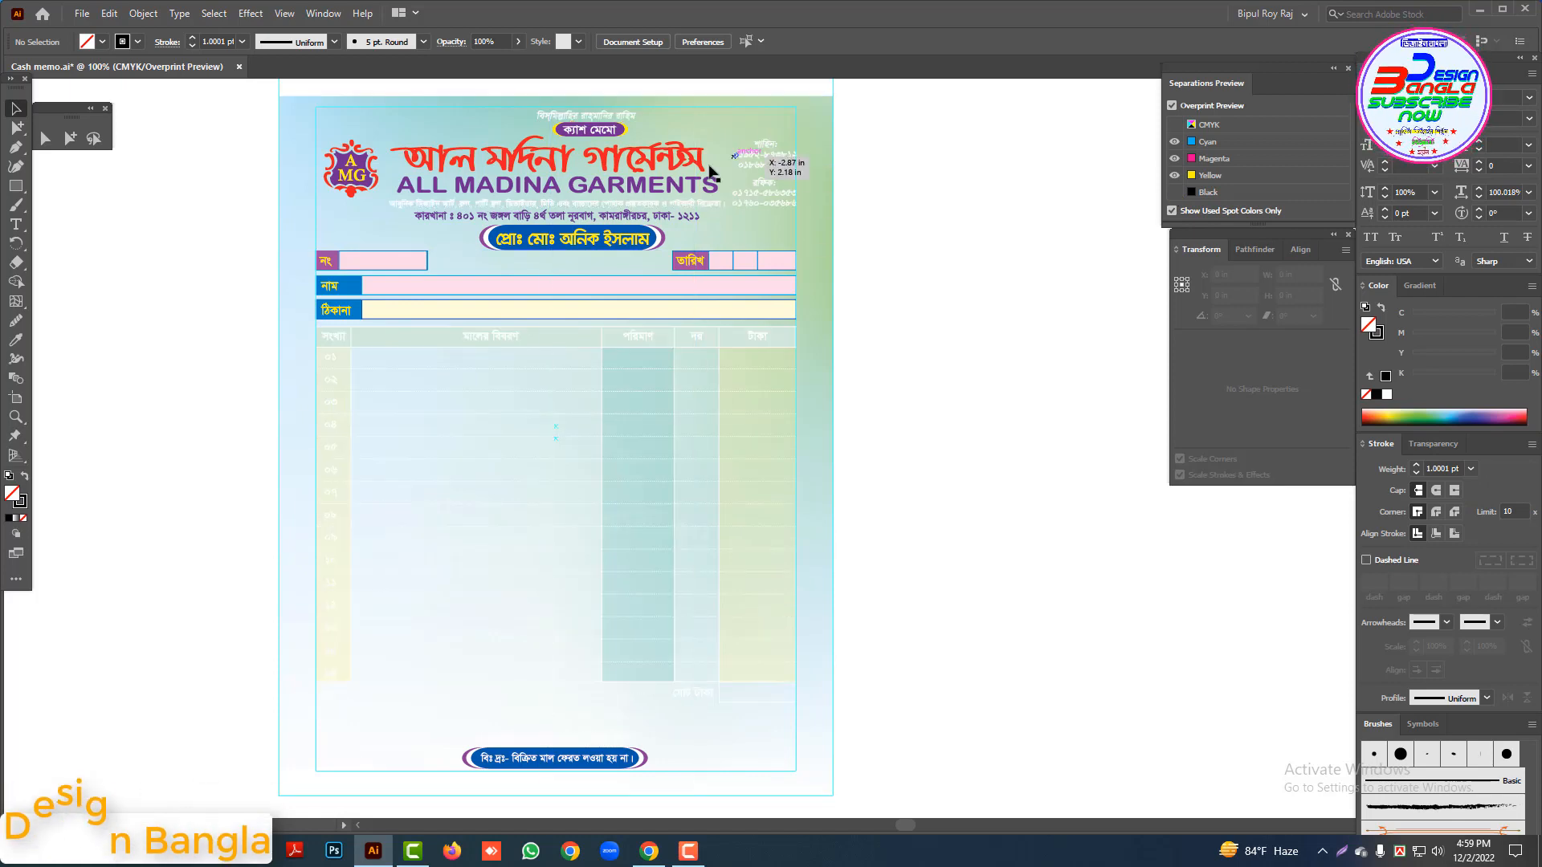
{"action": "left_click", "coordinate": [1174, 192]}
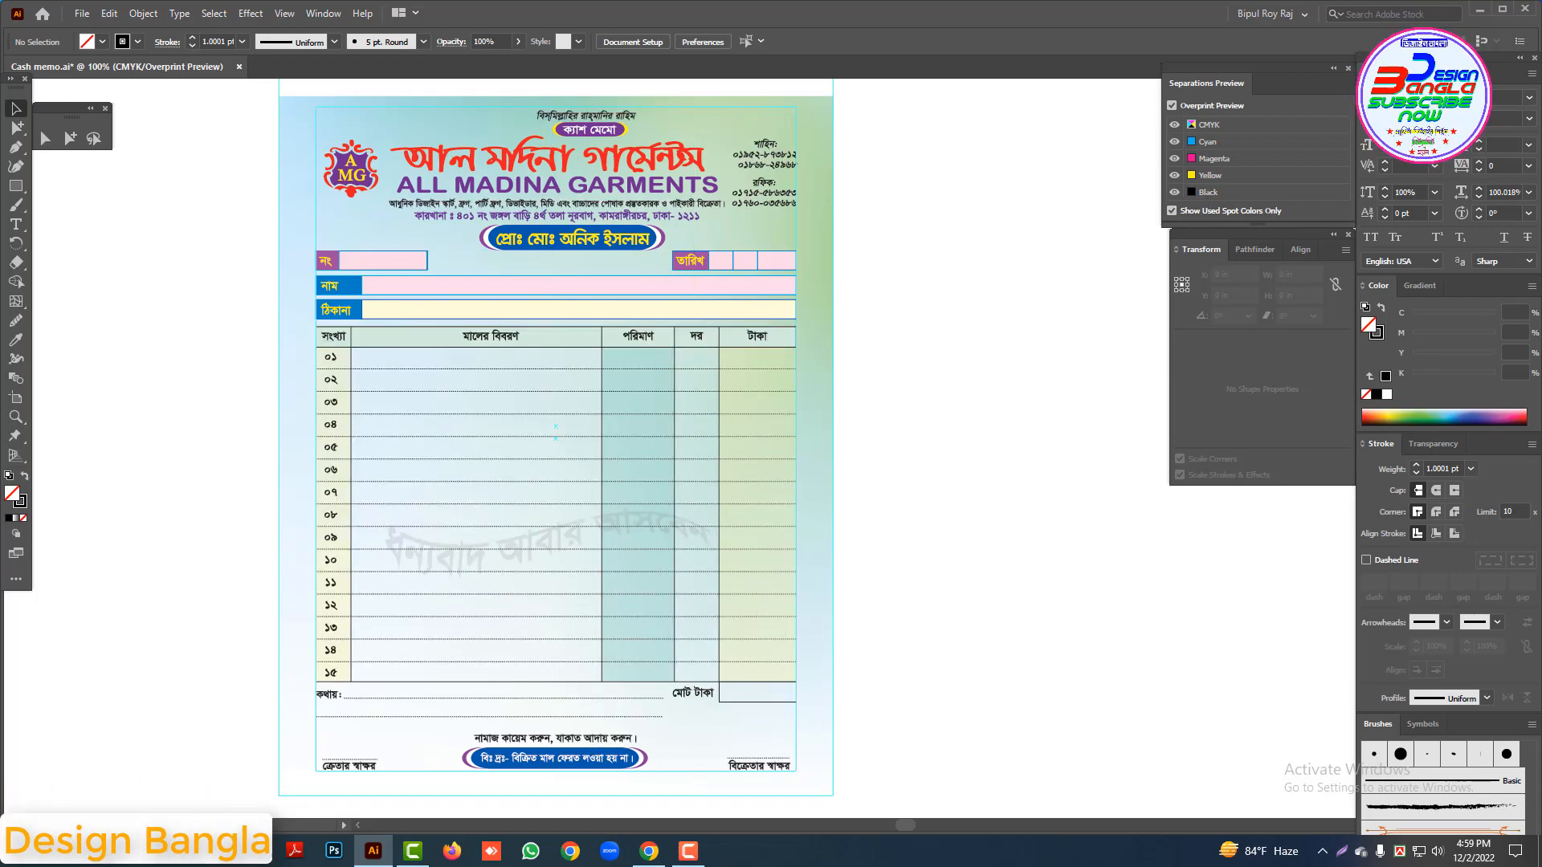
{"action": "left_click_drag", "start_coordinate": [882, 426], "coordinate": [785, 482]}
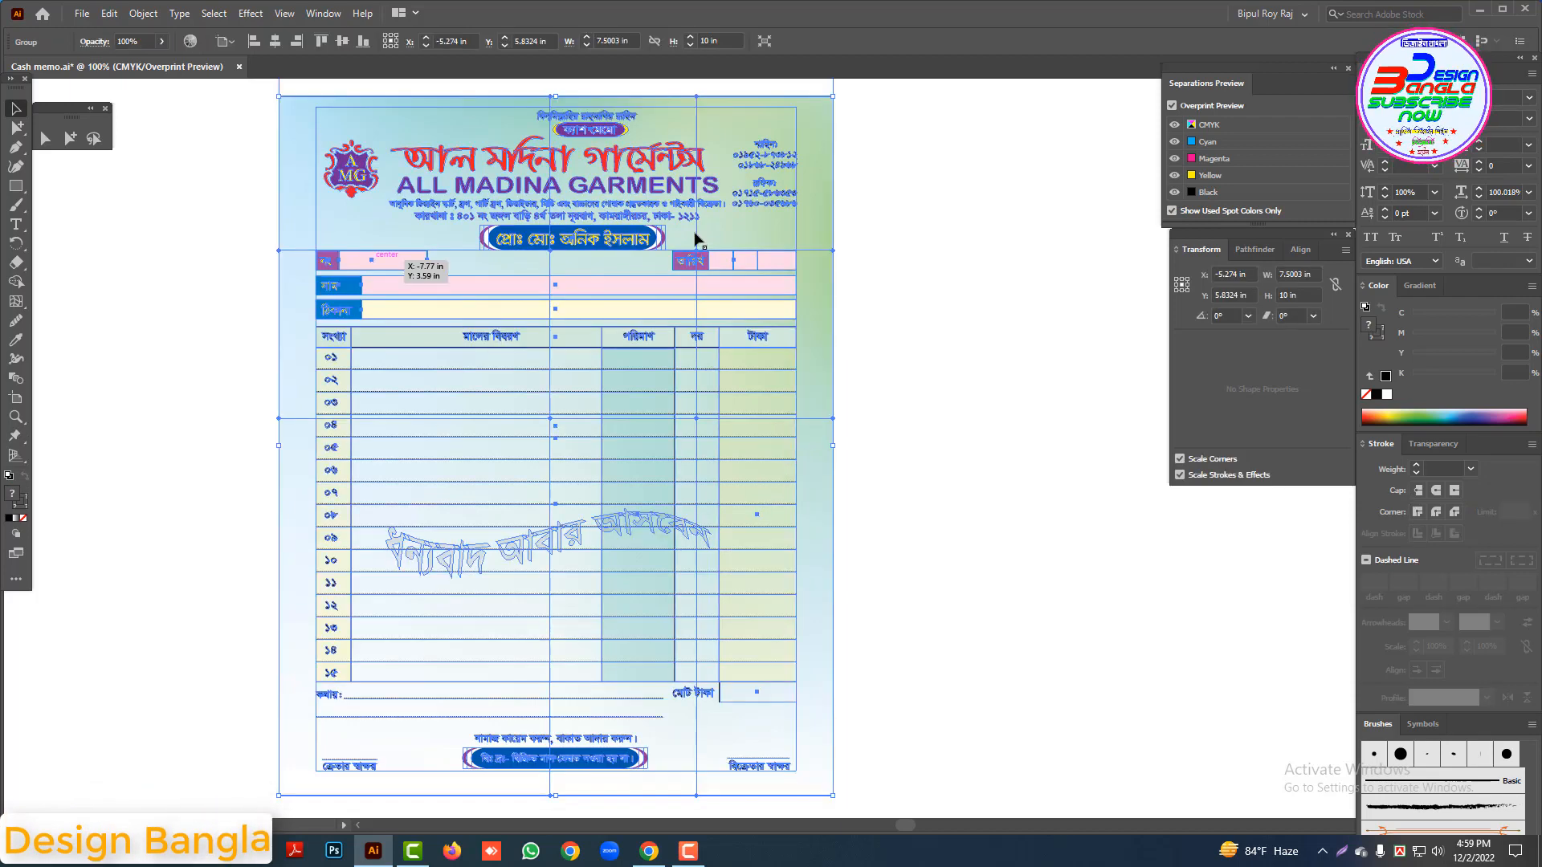
{"action": "left_click", "coordinate": [1005, 380]}
{"action": "left_click", "coordinate": [1174, 193]}
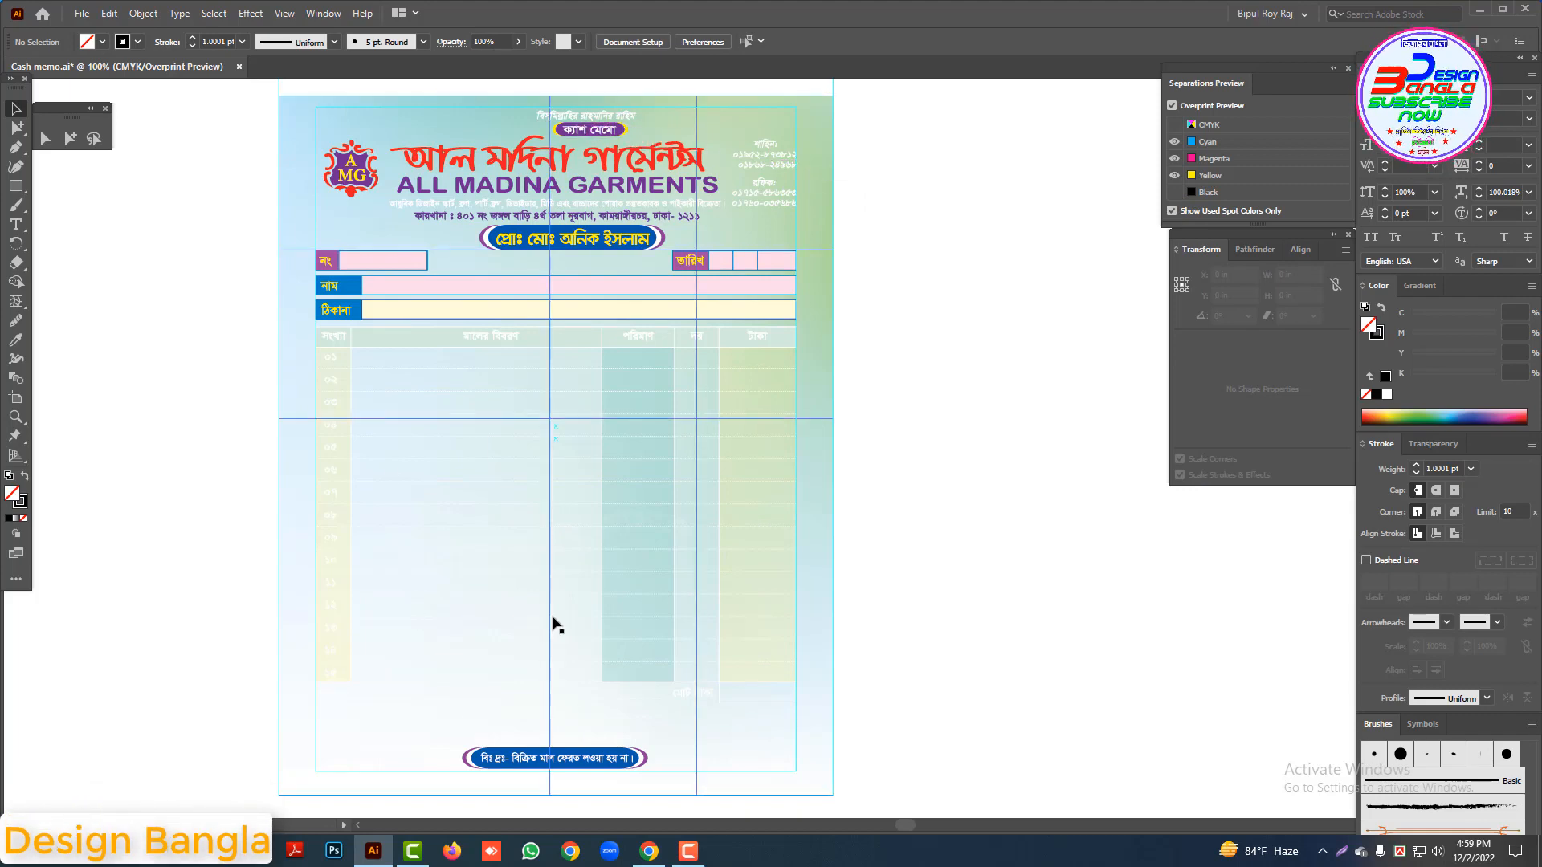
{"action": "left_click", "coordinate": [1174, 192]}
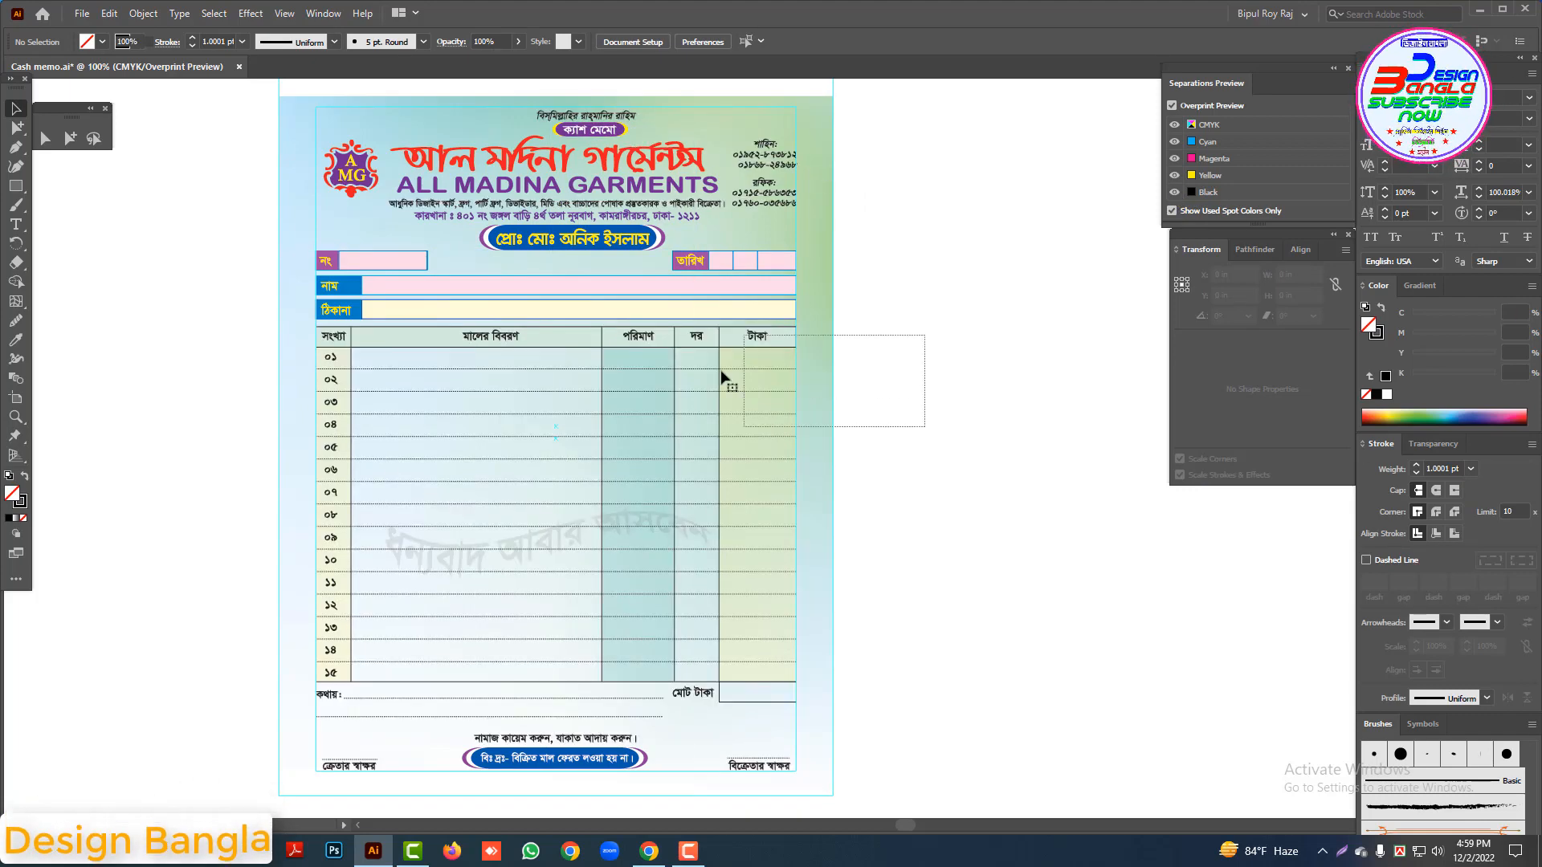
Step: Apply Overprint Black to the fills and strokes of the whole memo group
{"action": "left_click_drag", "start_coordinate": [721, 378], "coordinate": [719, 378]}
{"action": "left_click", "coordinate": [143, 13]}
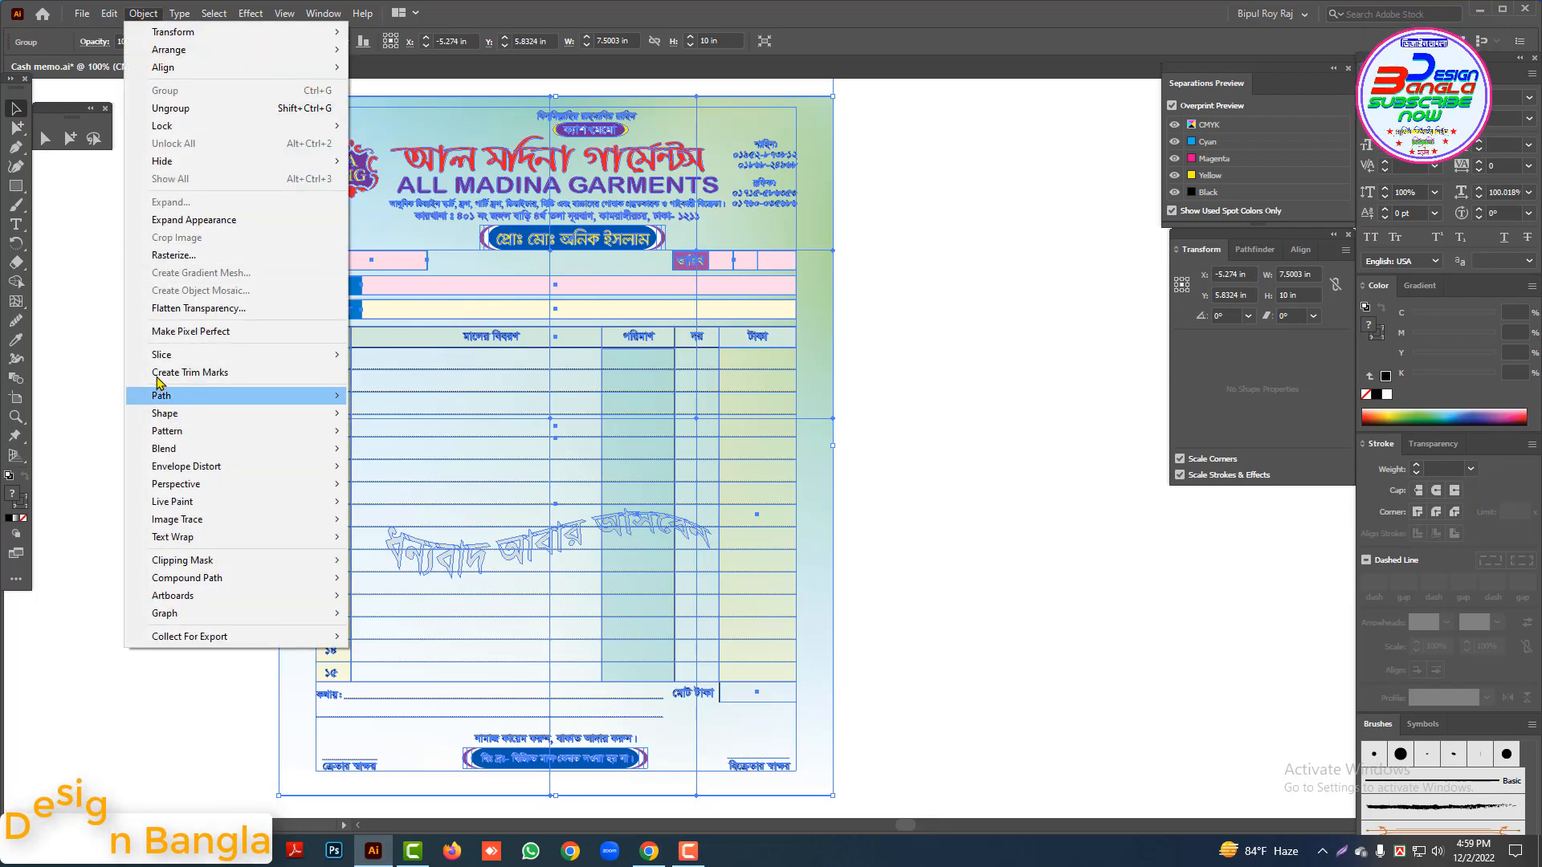
{"action": "mouse_move", "coordinate": [104, 20]}
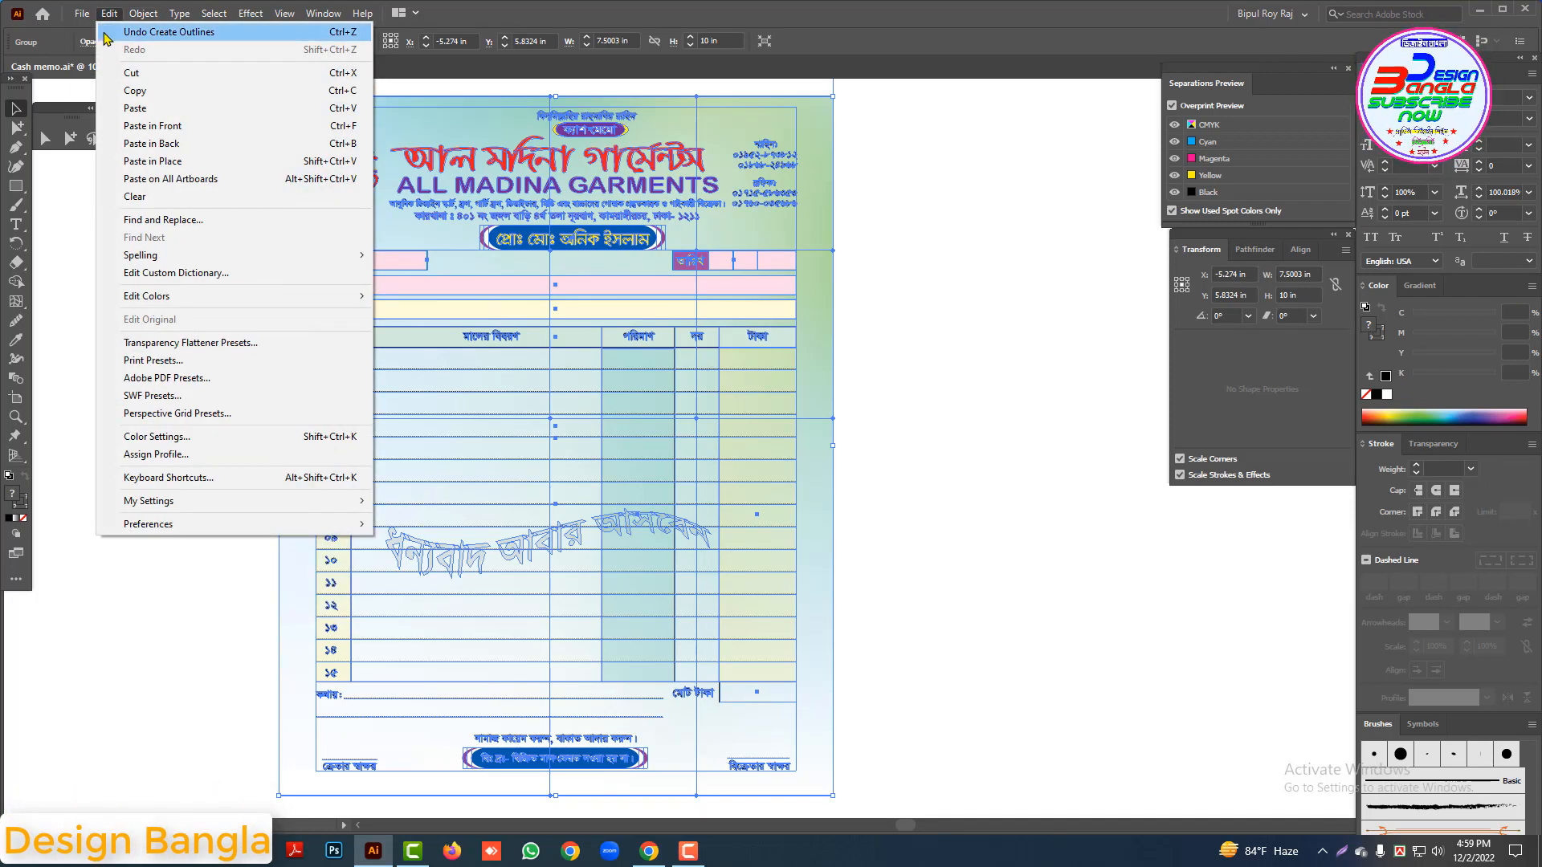
{"action": "mouse_move", "coordinate": [142, 302]}
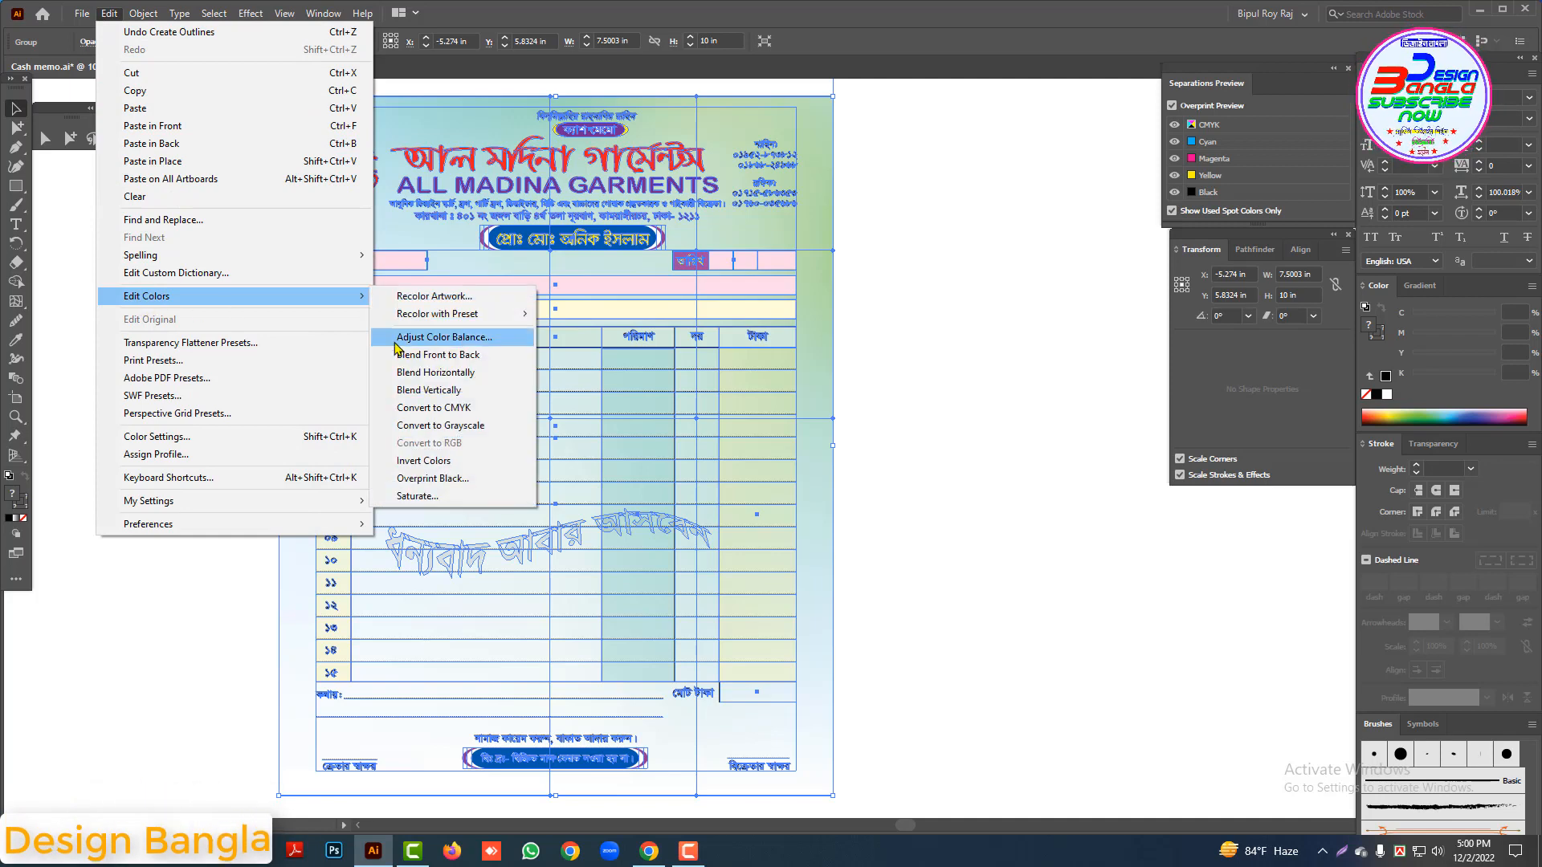
{"action": "left_click", "coordinate": [445, 480]}
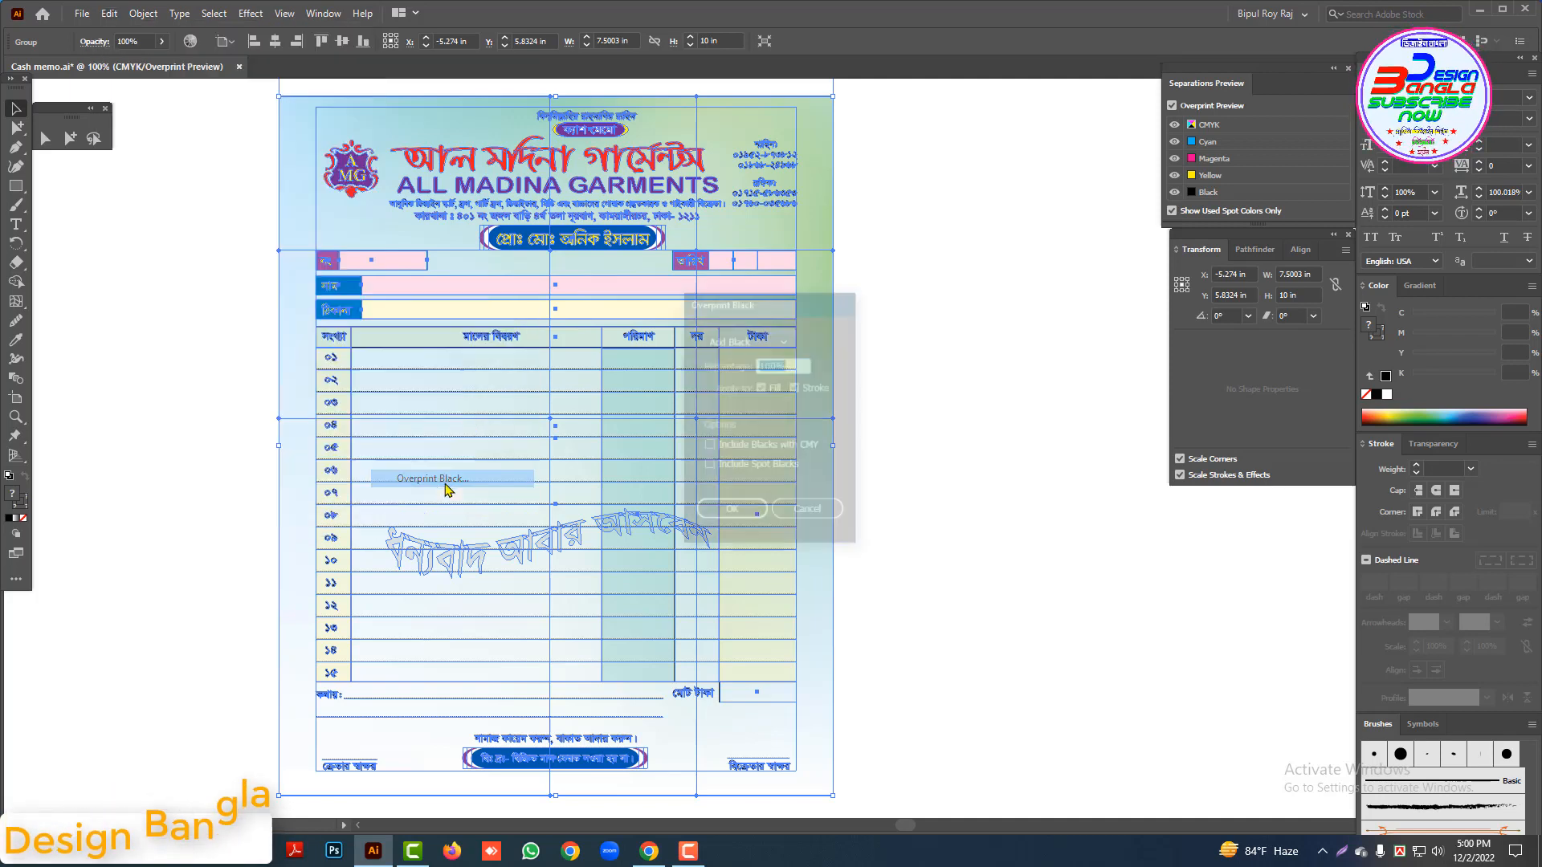
{"action": "left_click", "coordinate": [731, 513]}
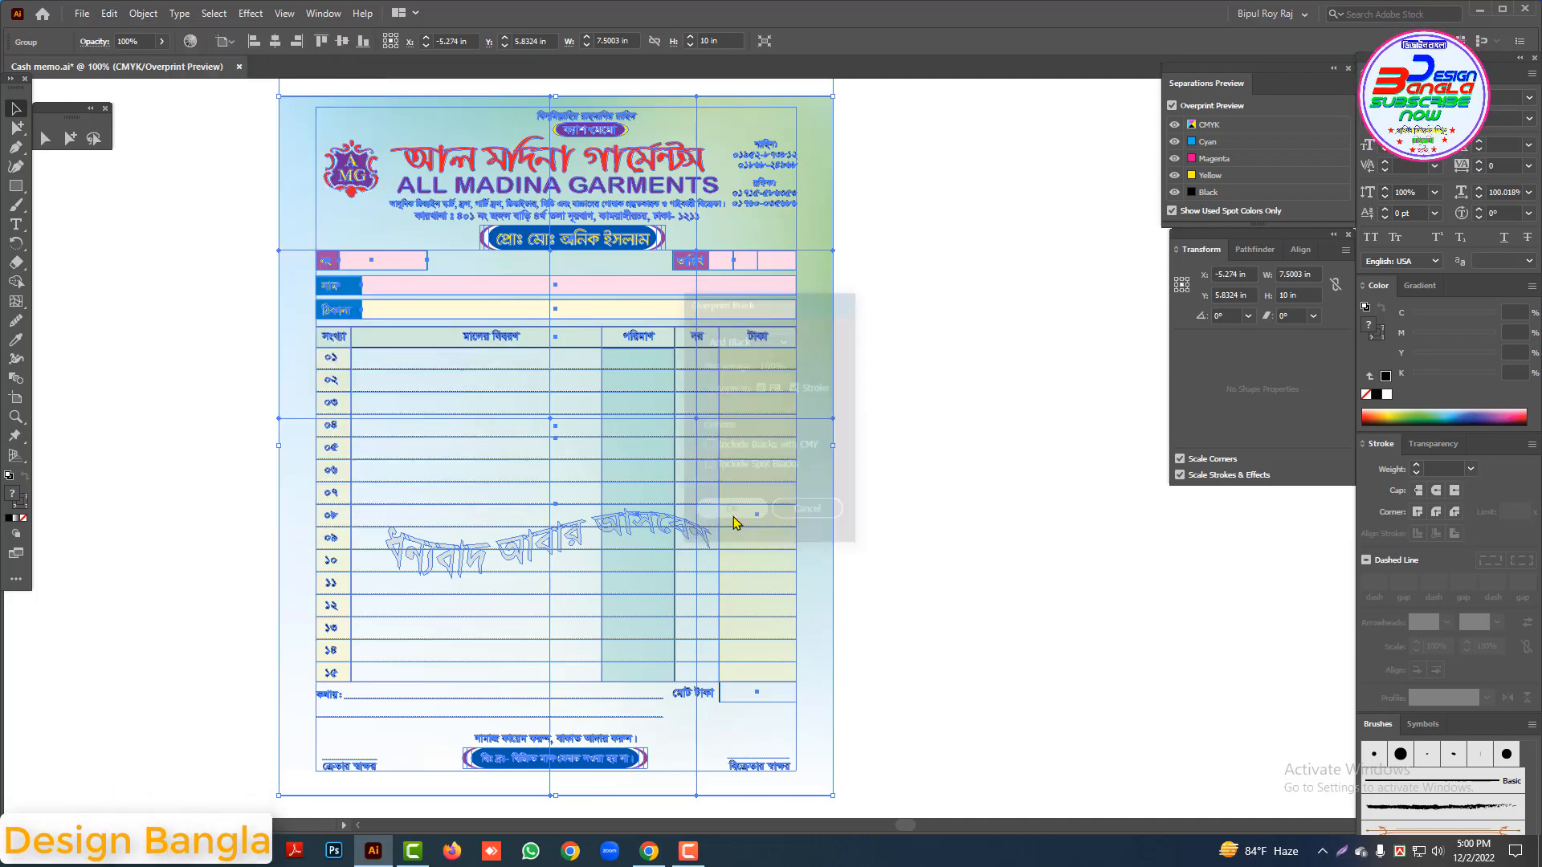
Step: Check the overprinted memo with the Black separation hidden, and restore all separations
{"action": "left_click", "coordinate": [964, 367]}
{"action": "left_click", "coordinate": [1174, 192]}
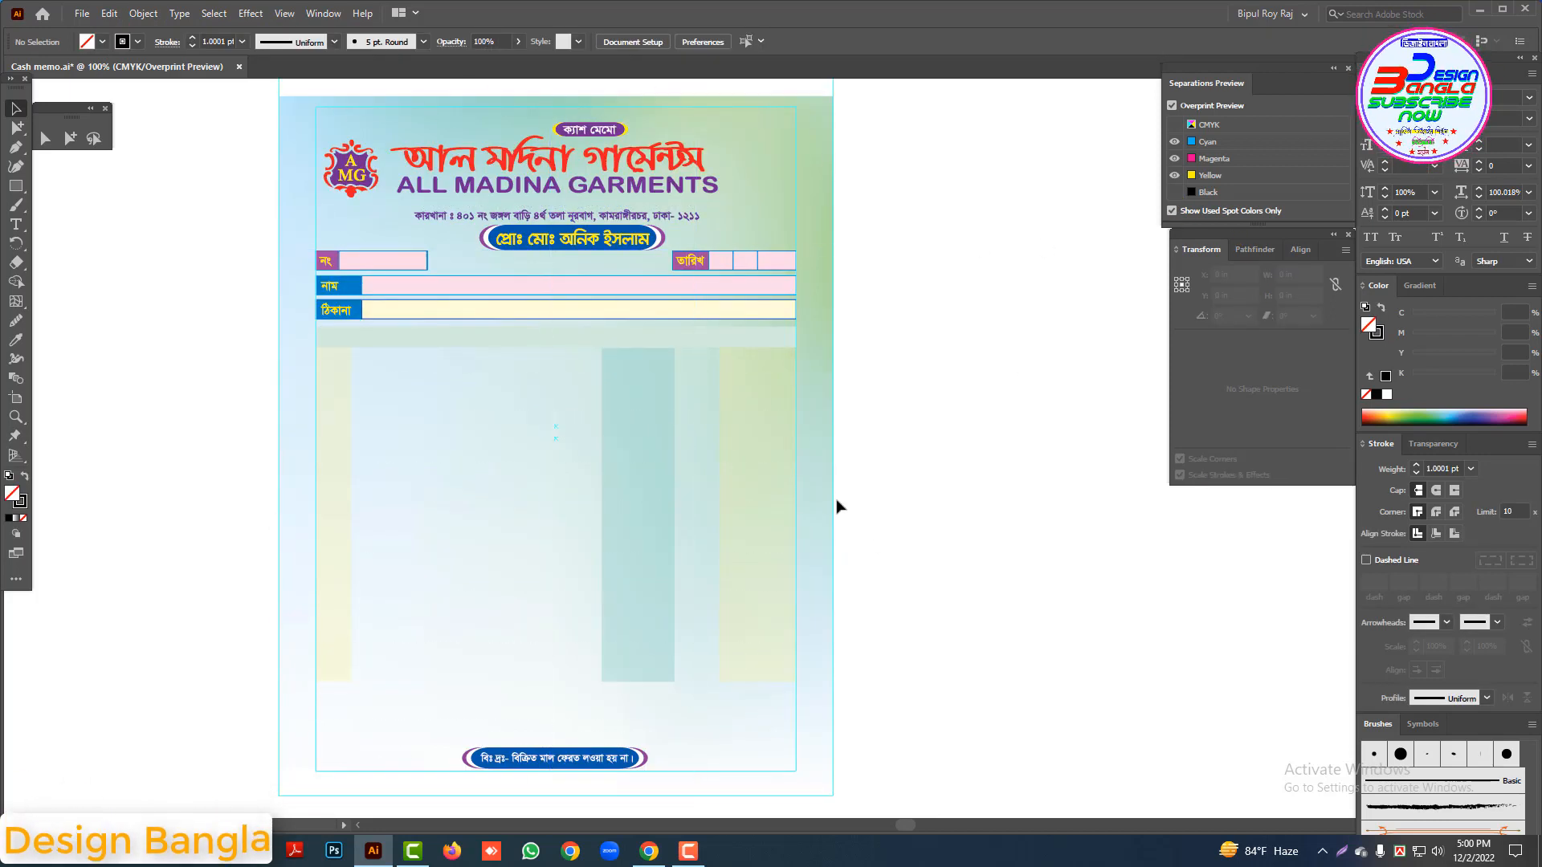
{"action": "left_click", "coordinate": [1175, 193]}
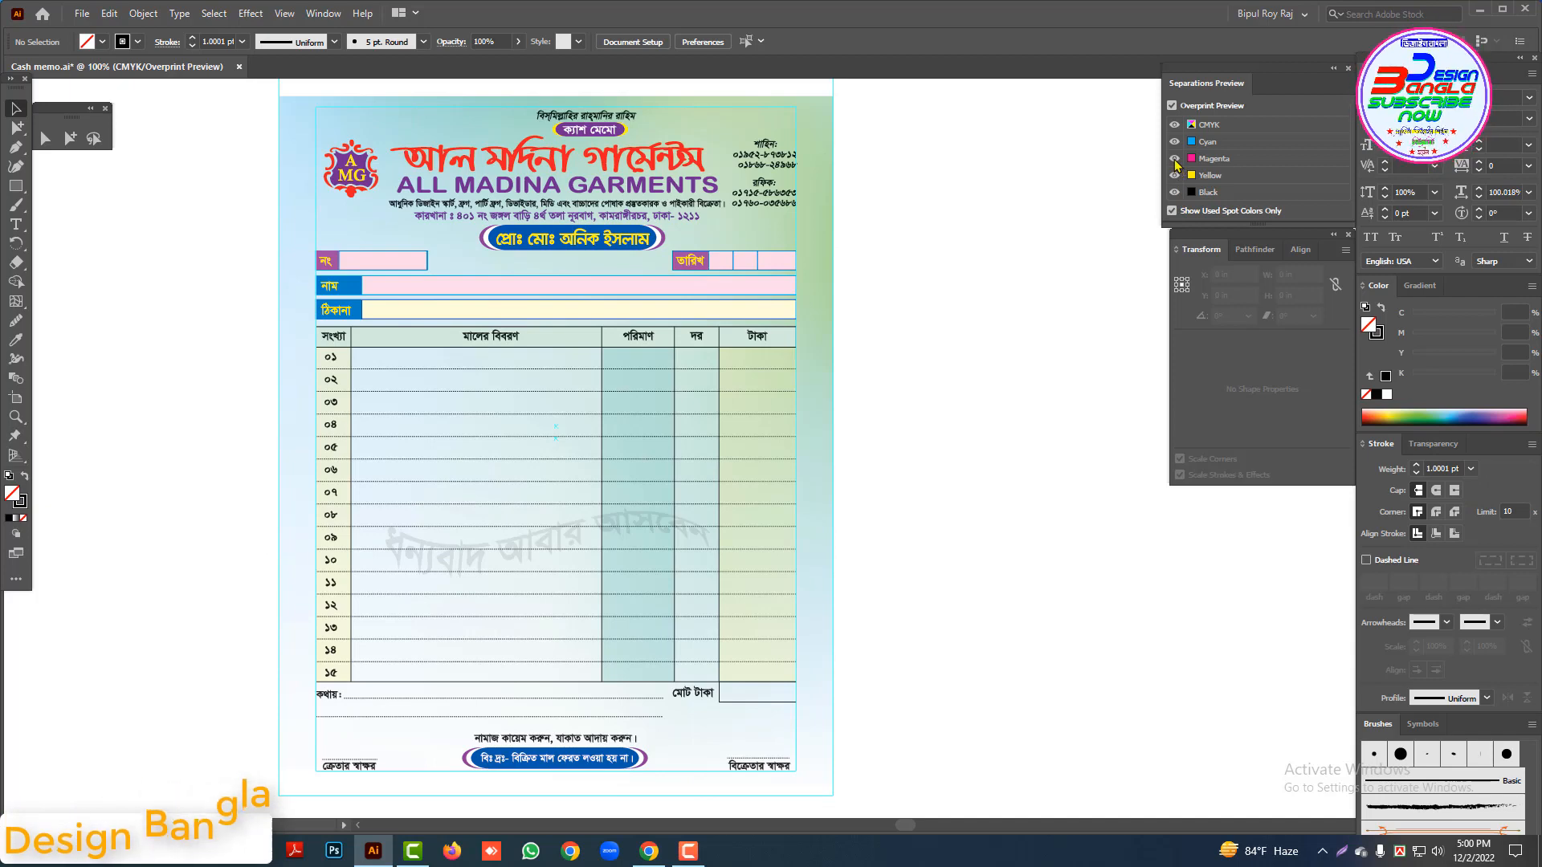
Step: Preview the memo with only the Cyan separation, and add the Magenta and Yellow plates one at a time
{"action": "left_click", "coordinate": [1174, 159]}
{"action": "left_click", "coordinate": [1175, 176]}
{"action": "left_click", "coordinate": [1175, 193]}
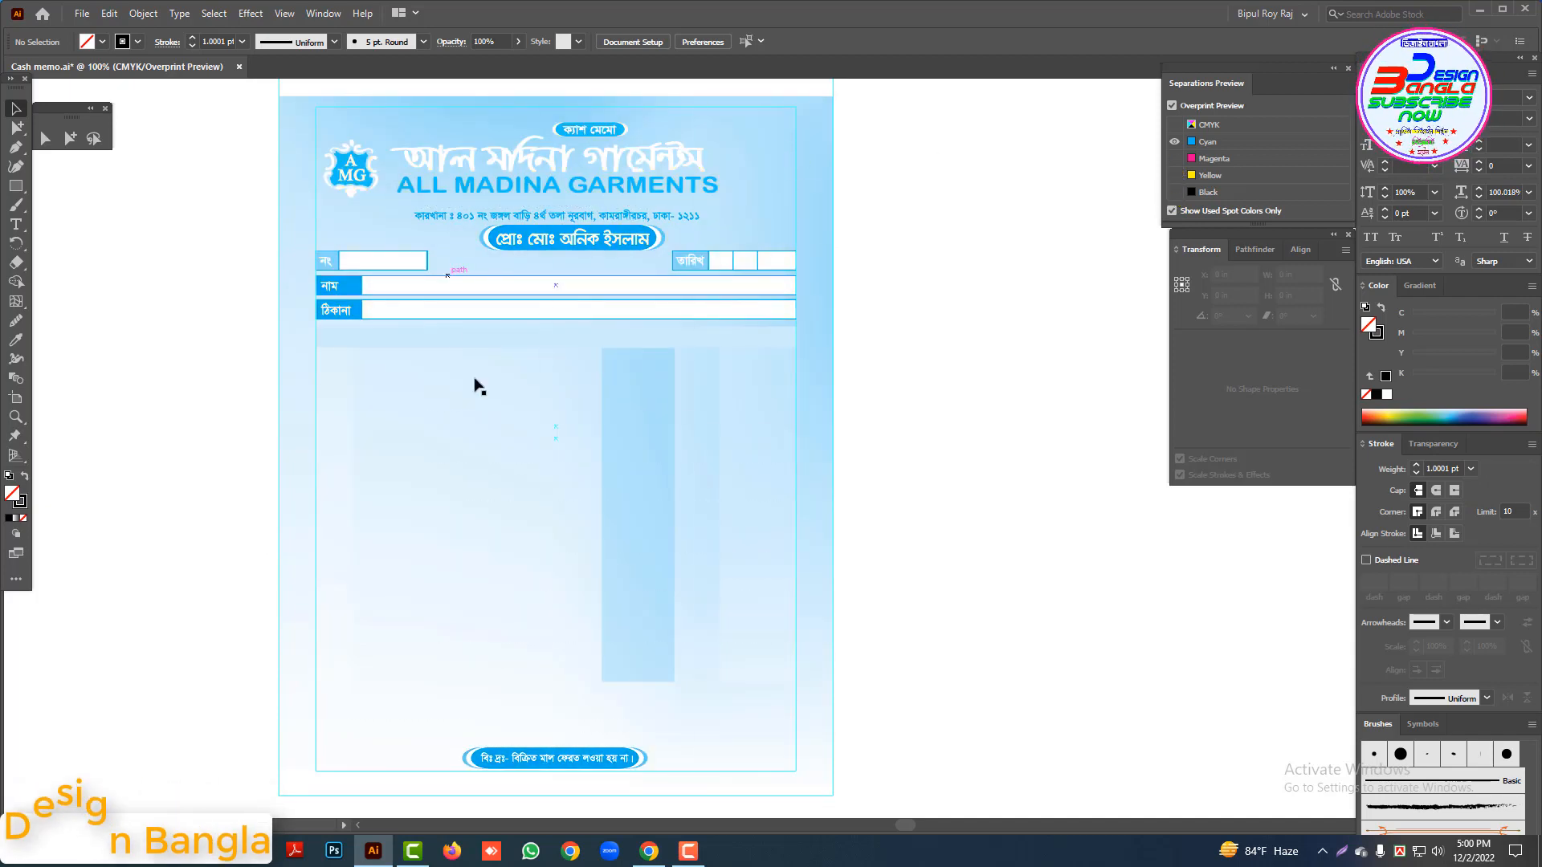
{"action": "left_click", "coordinate": [1175, 159]}
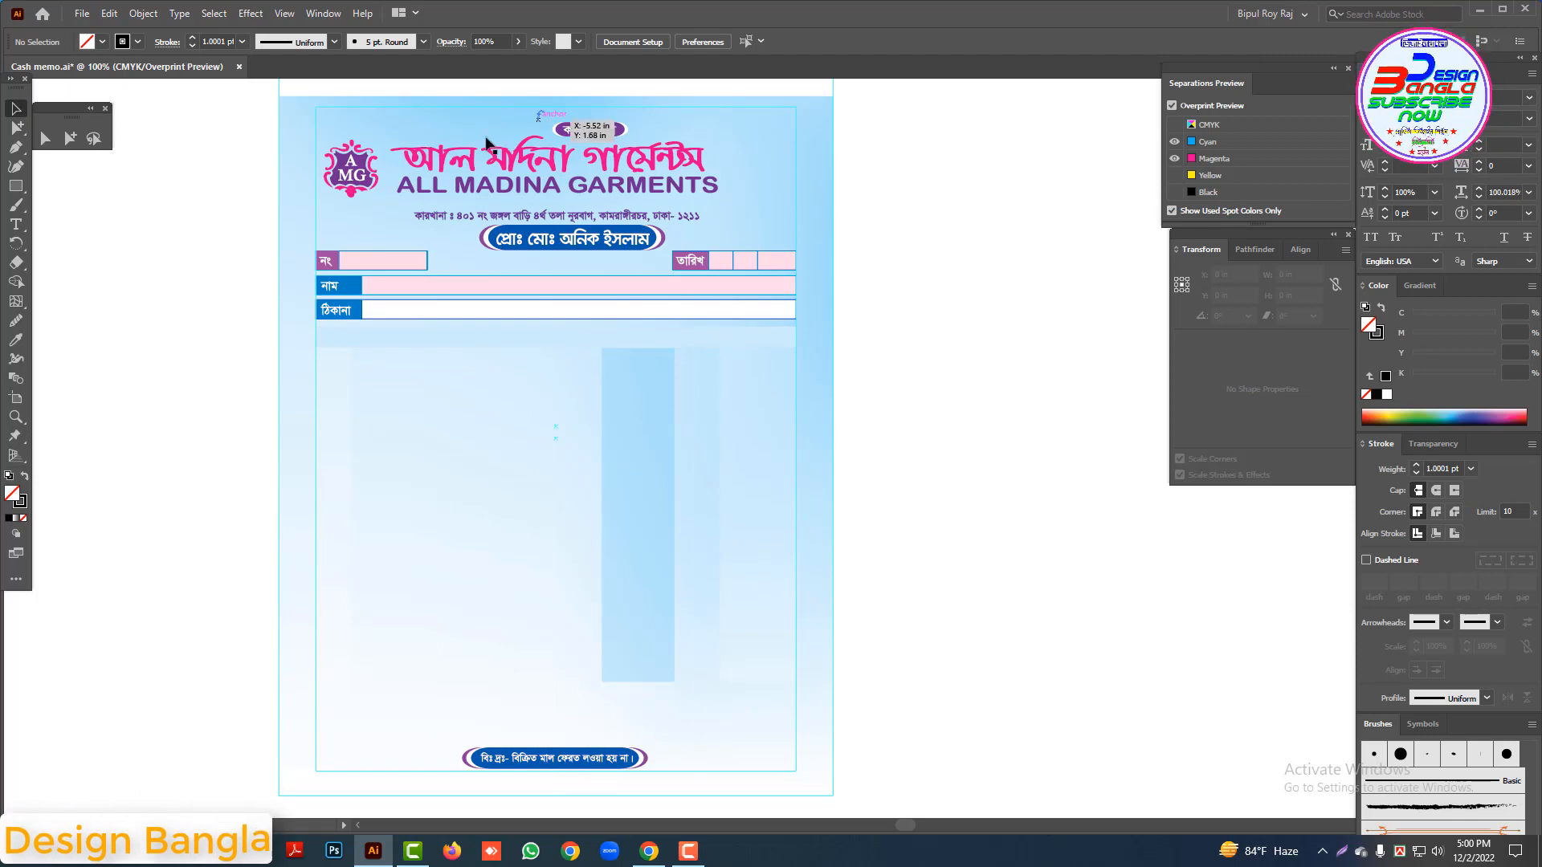
{"action": "left_click", "coordinate": [1174, 176]}
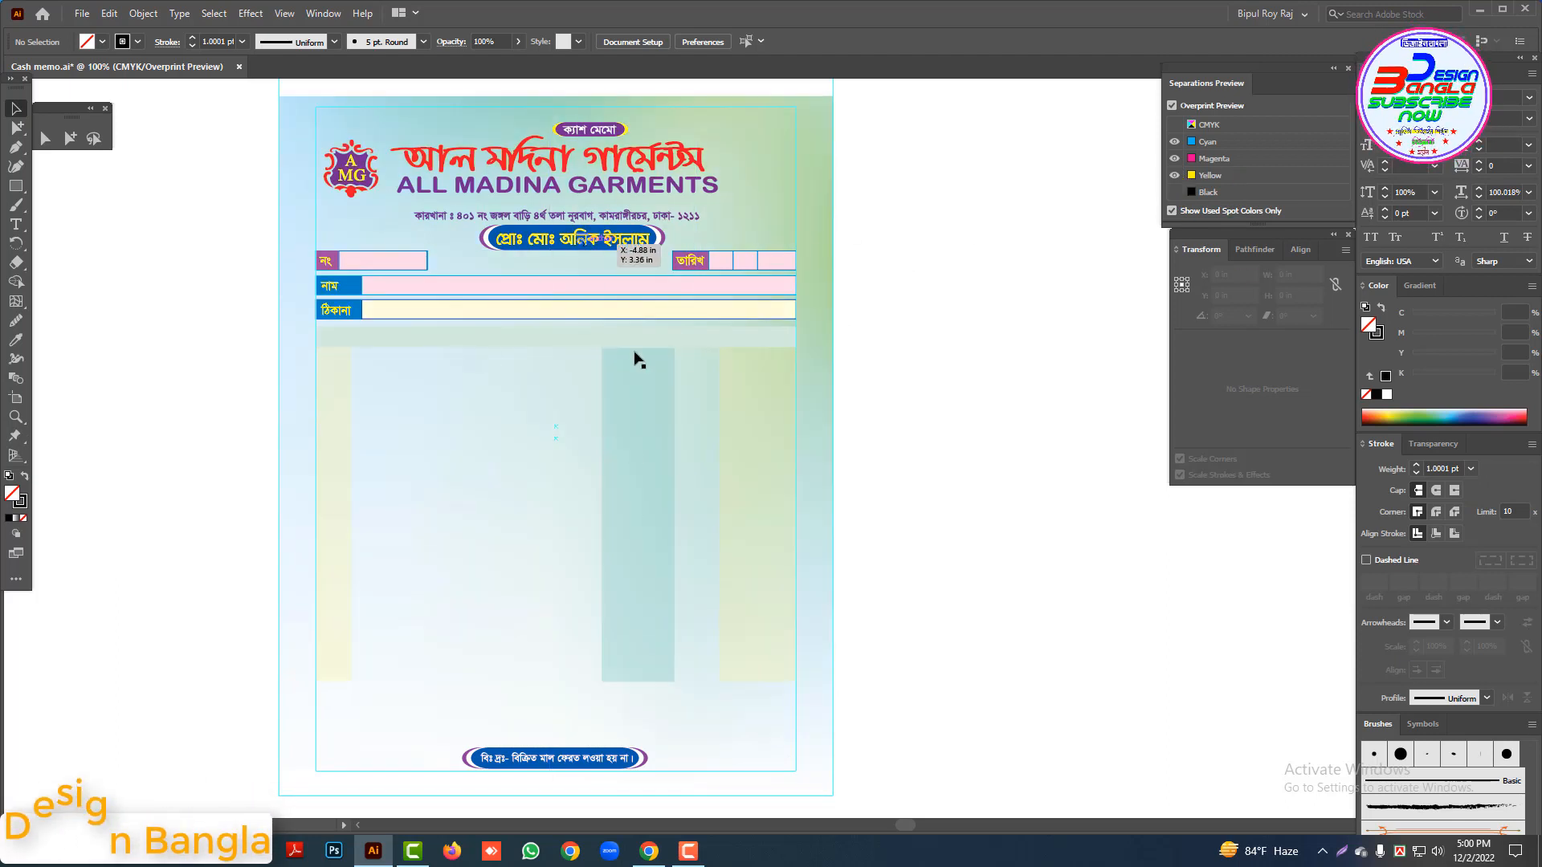
Step: Toggle the Black separation repeatedly to inspect how the black text and table lines overprint the colours, leaving all plates shown
{"action": "left_click", "coordinate": [1175, 194]}
{"action": "left_click", "coordinate": [1175, 194]}
{"action": "left_click", "coordinate": [1175, 193]}
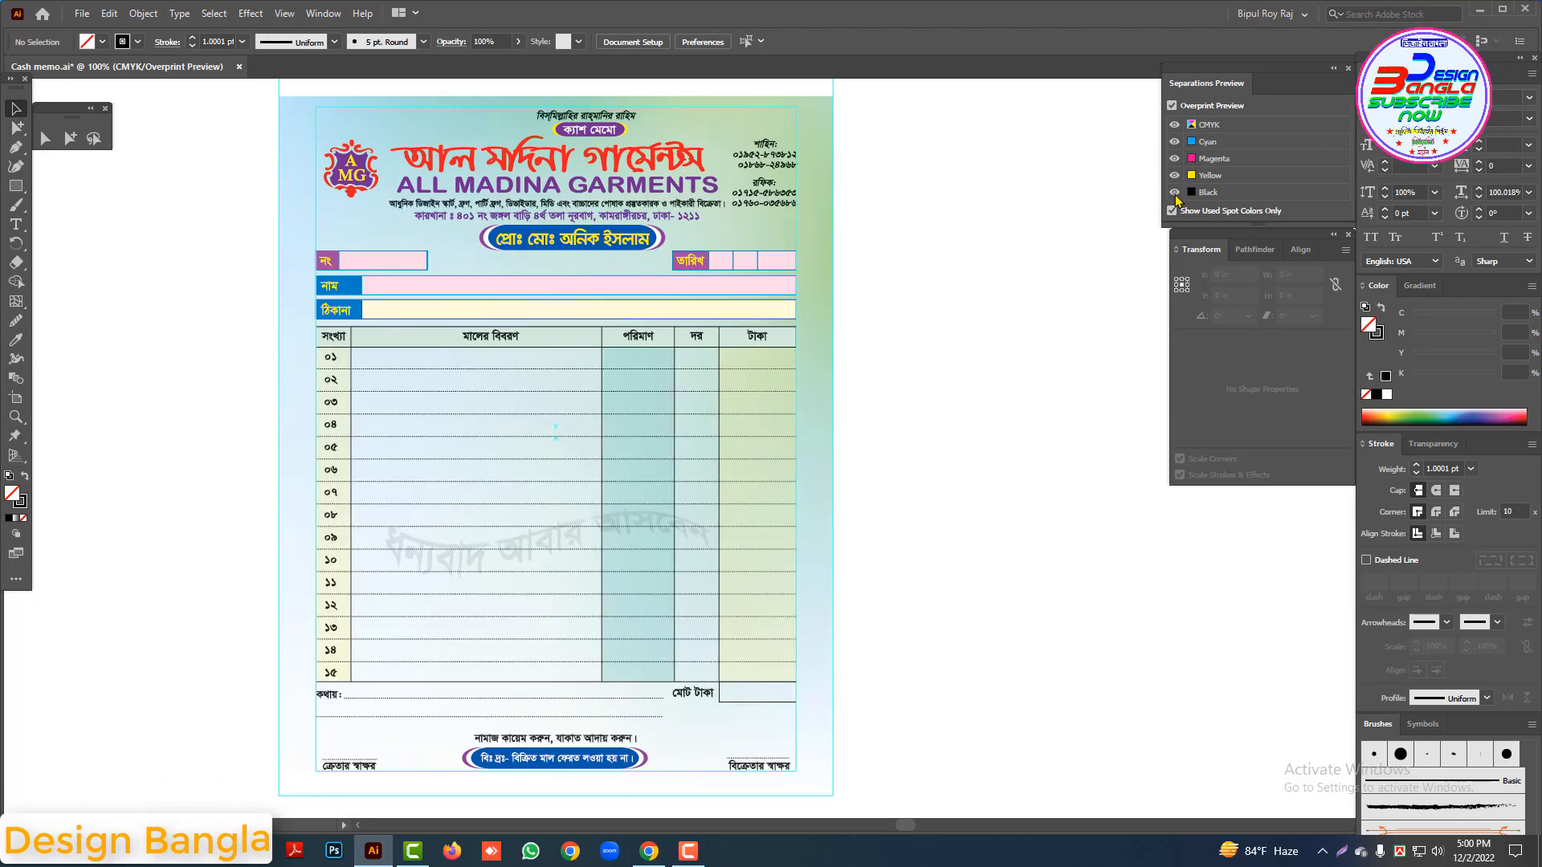
{"action": "left_click", "coordinate": [1175, 194]}
{"action": "left_click", "coordinate": [1174, 195]}
{"action": "left_click", "coordinate": [1174, 195]}
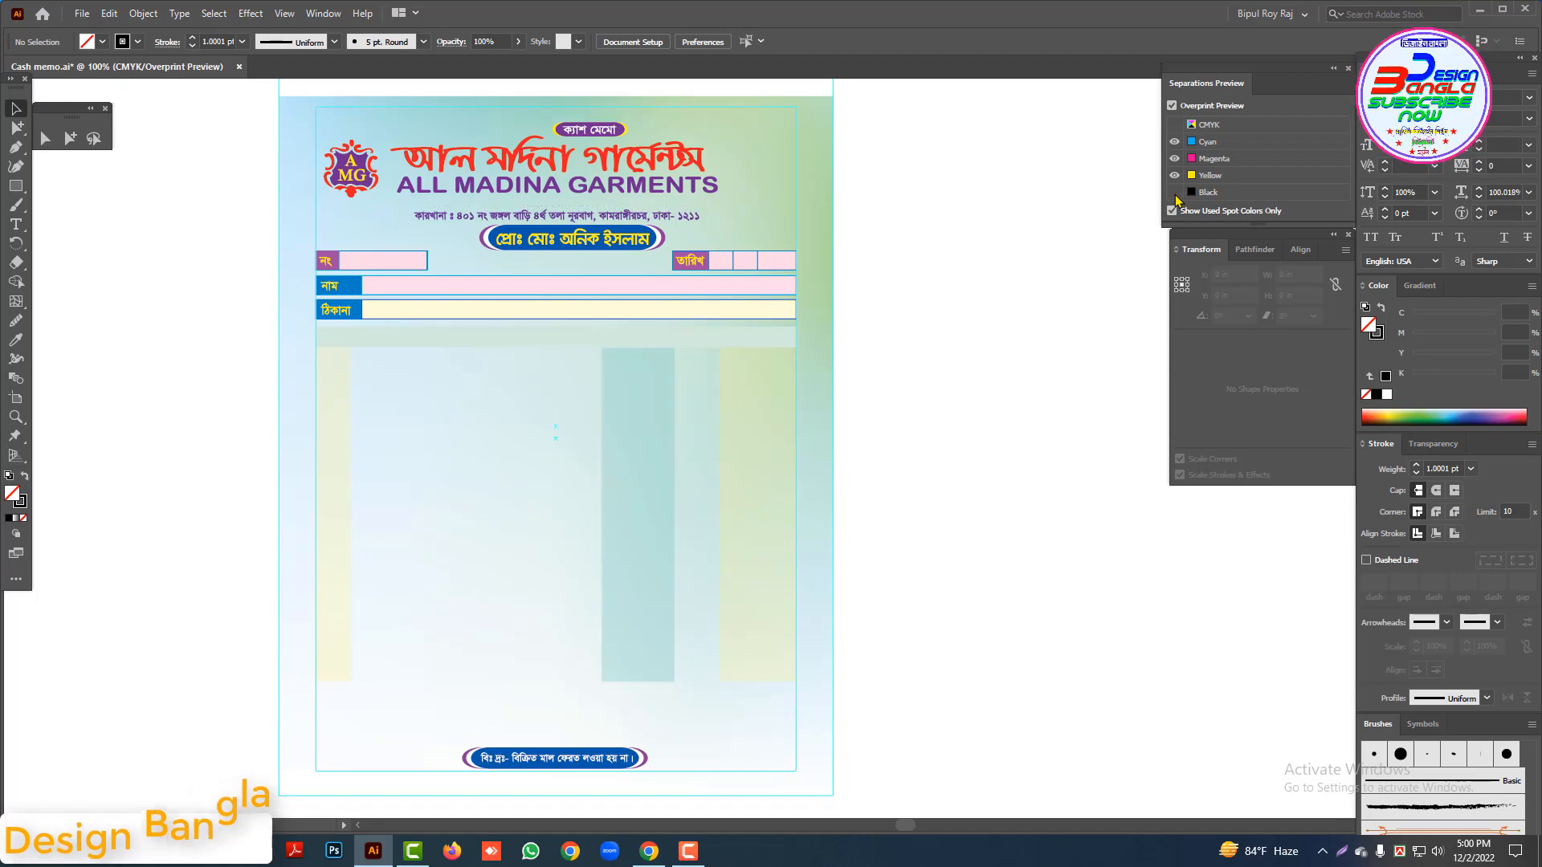
{"action": "left_click", "coordinate": [1175, 193]}
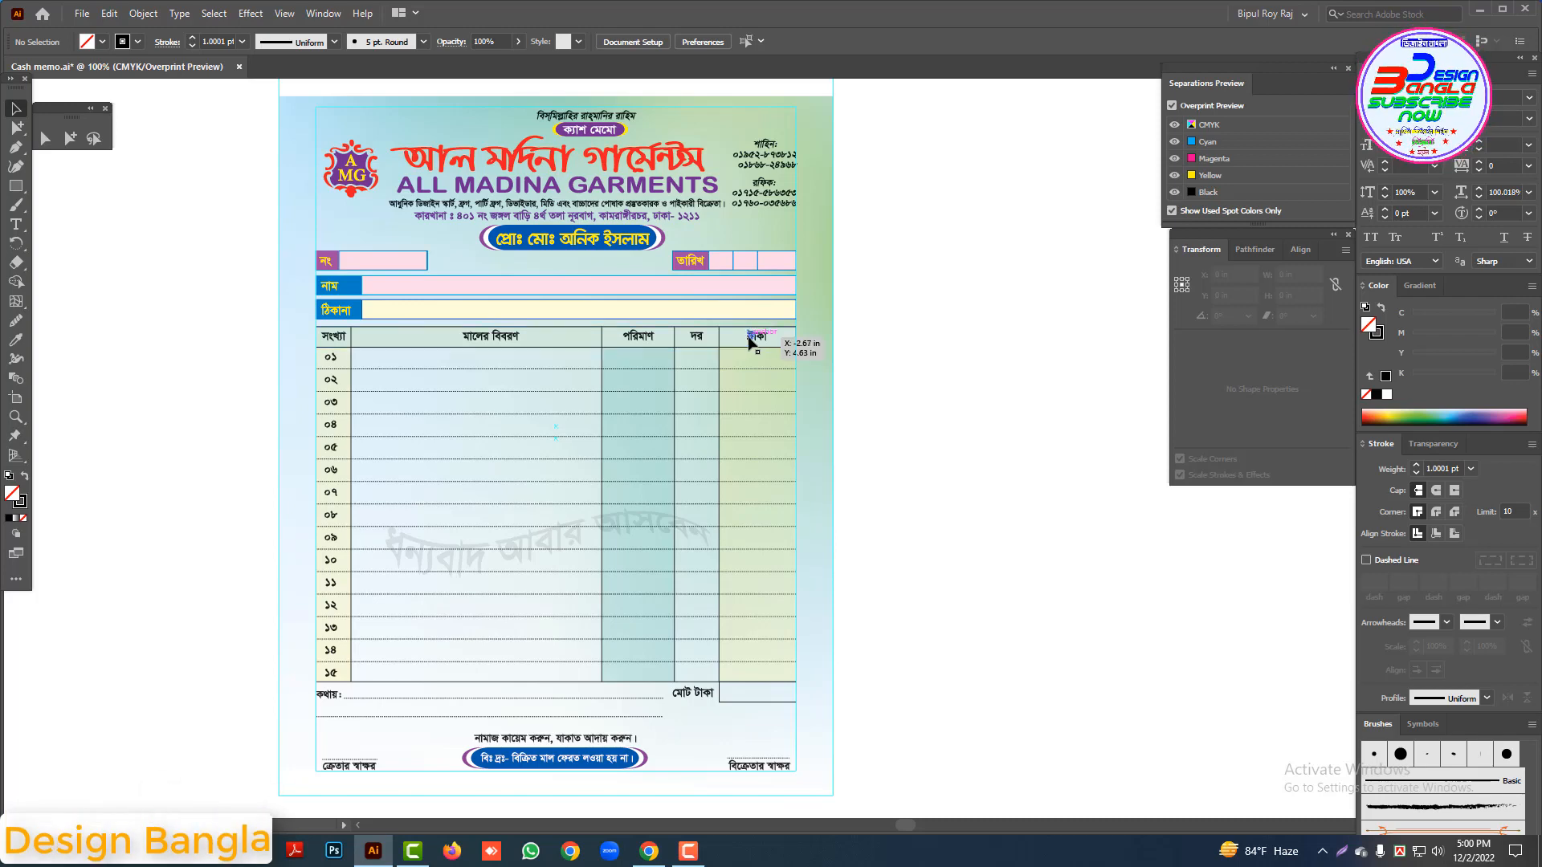
{"action": "left_click", "coordinate": [1175, 192]}
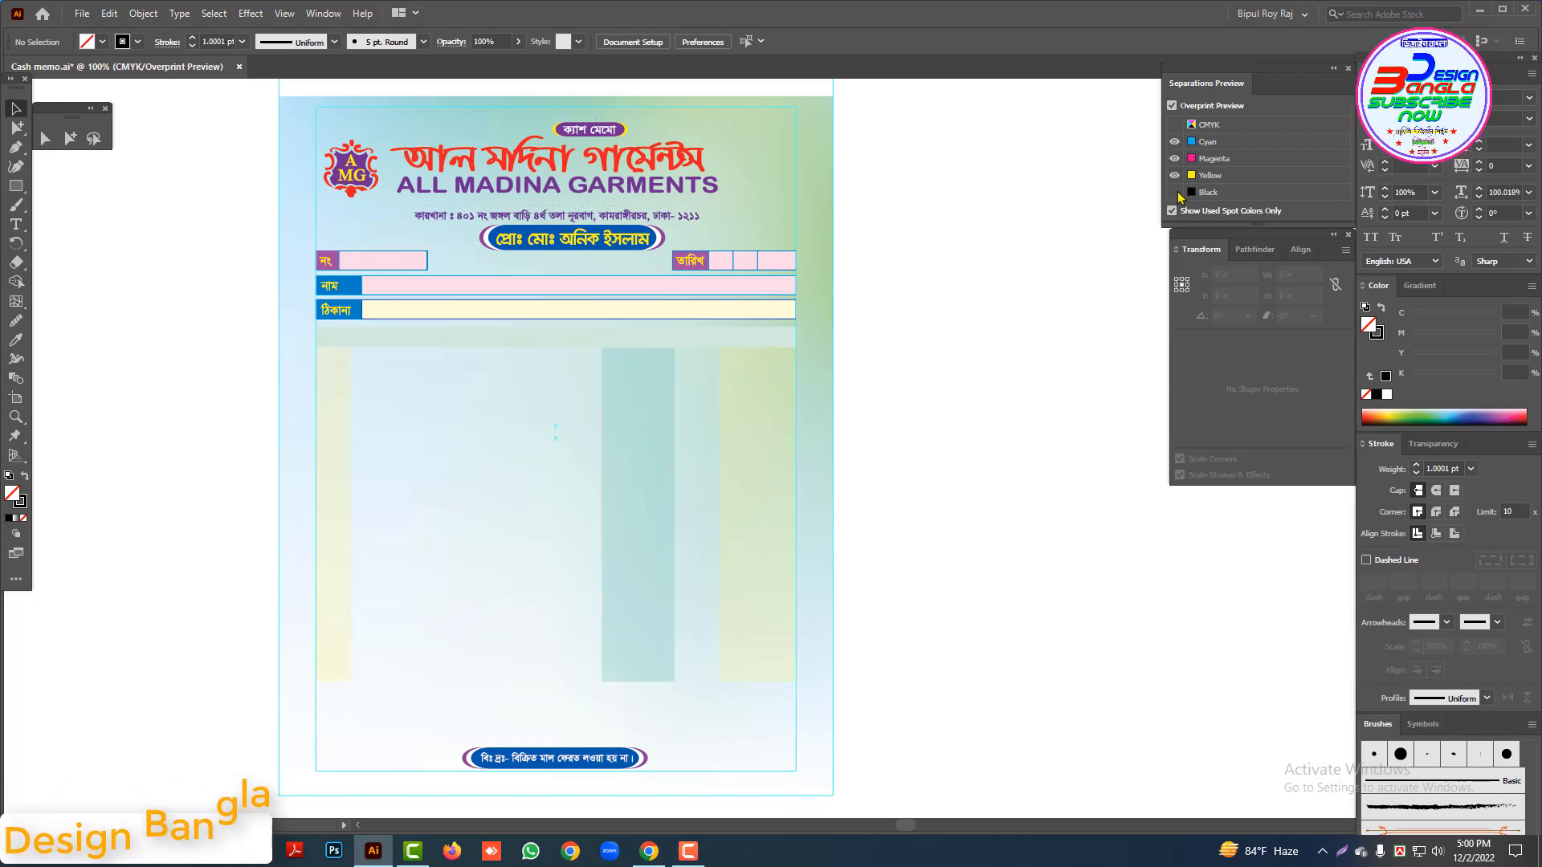
{"action": "left_click", "coordinate": [1175, 193]}
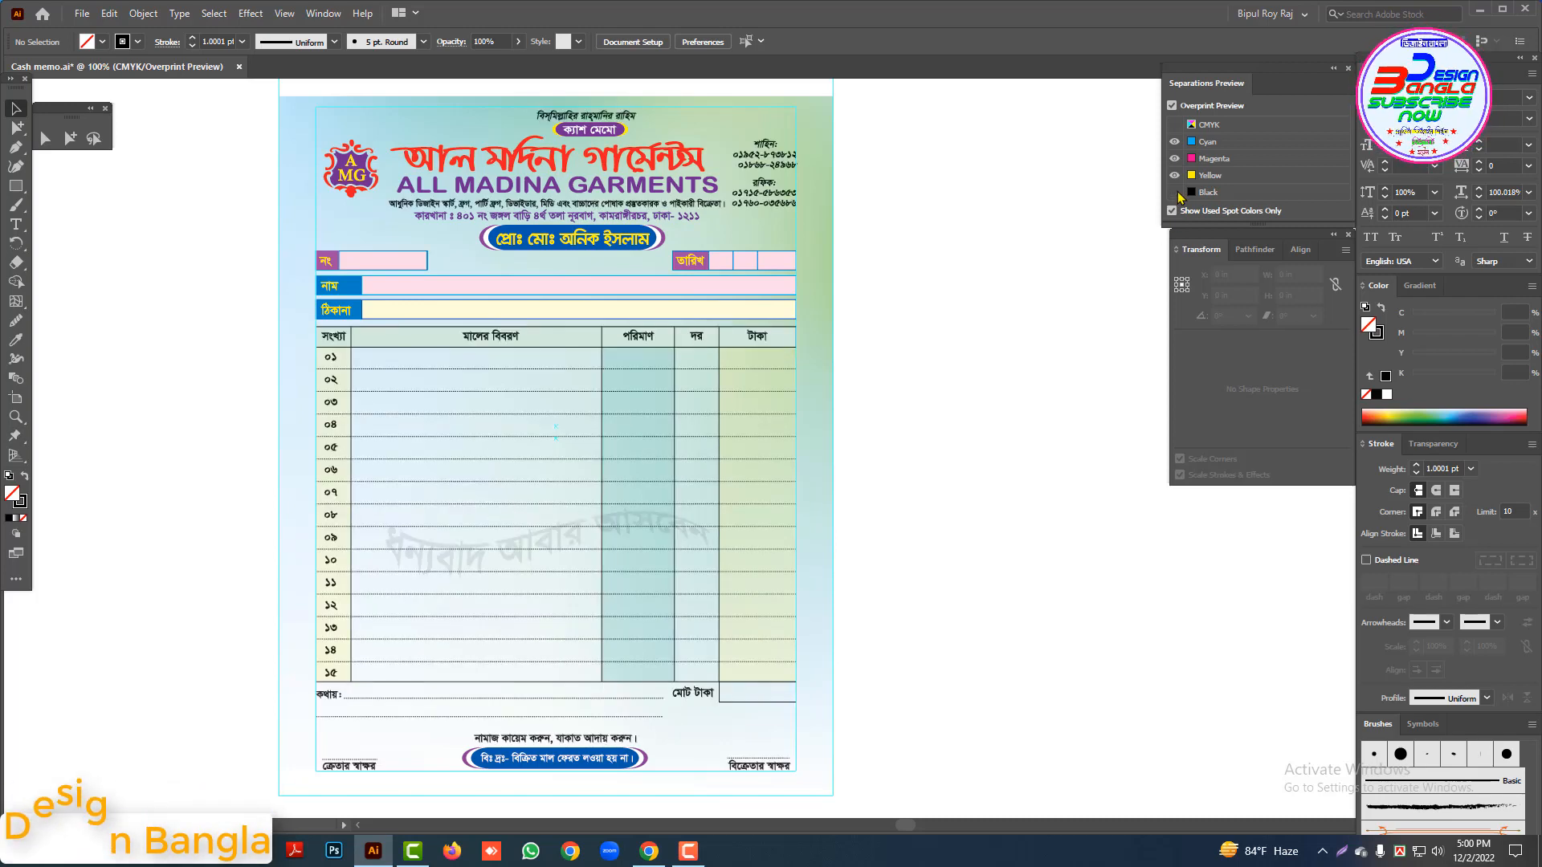
{"action": "left_click", "coordinate": [1175, 193]}
{"action": "left_click", "coordinate": [1175, 193]}
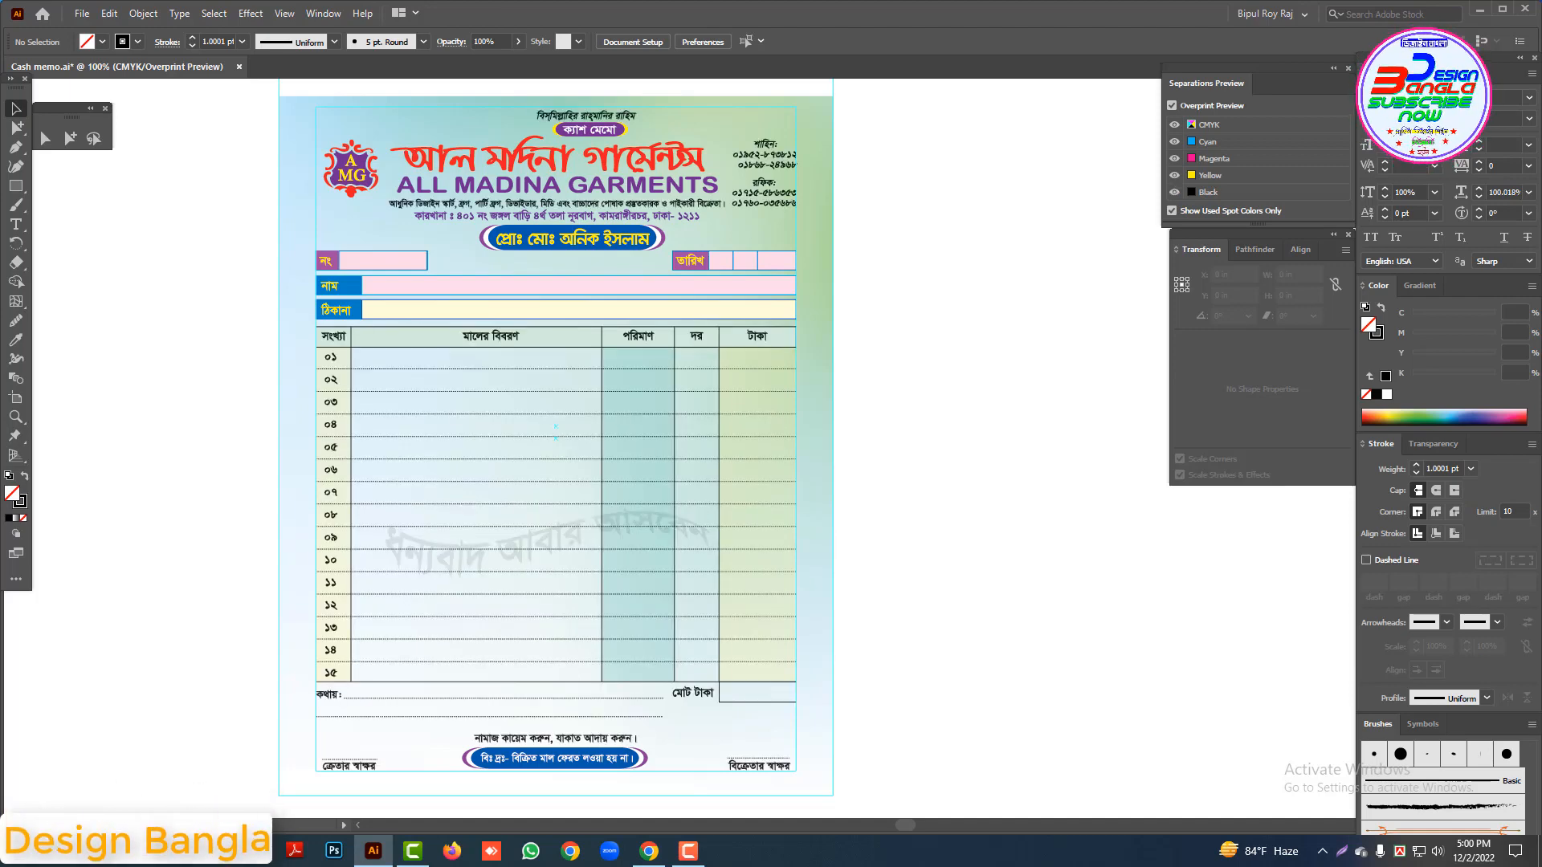
Step: Duplicate the memo group with its guides to the right of the original and align the copy edge to edge with it
{"action": "key", "text": "ctrl+minus"}
{"action": "key", "text": "ctrl+minus"}
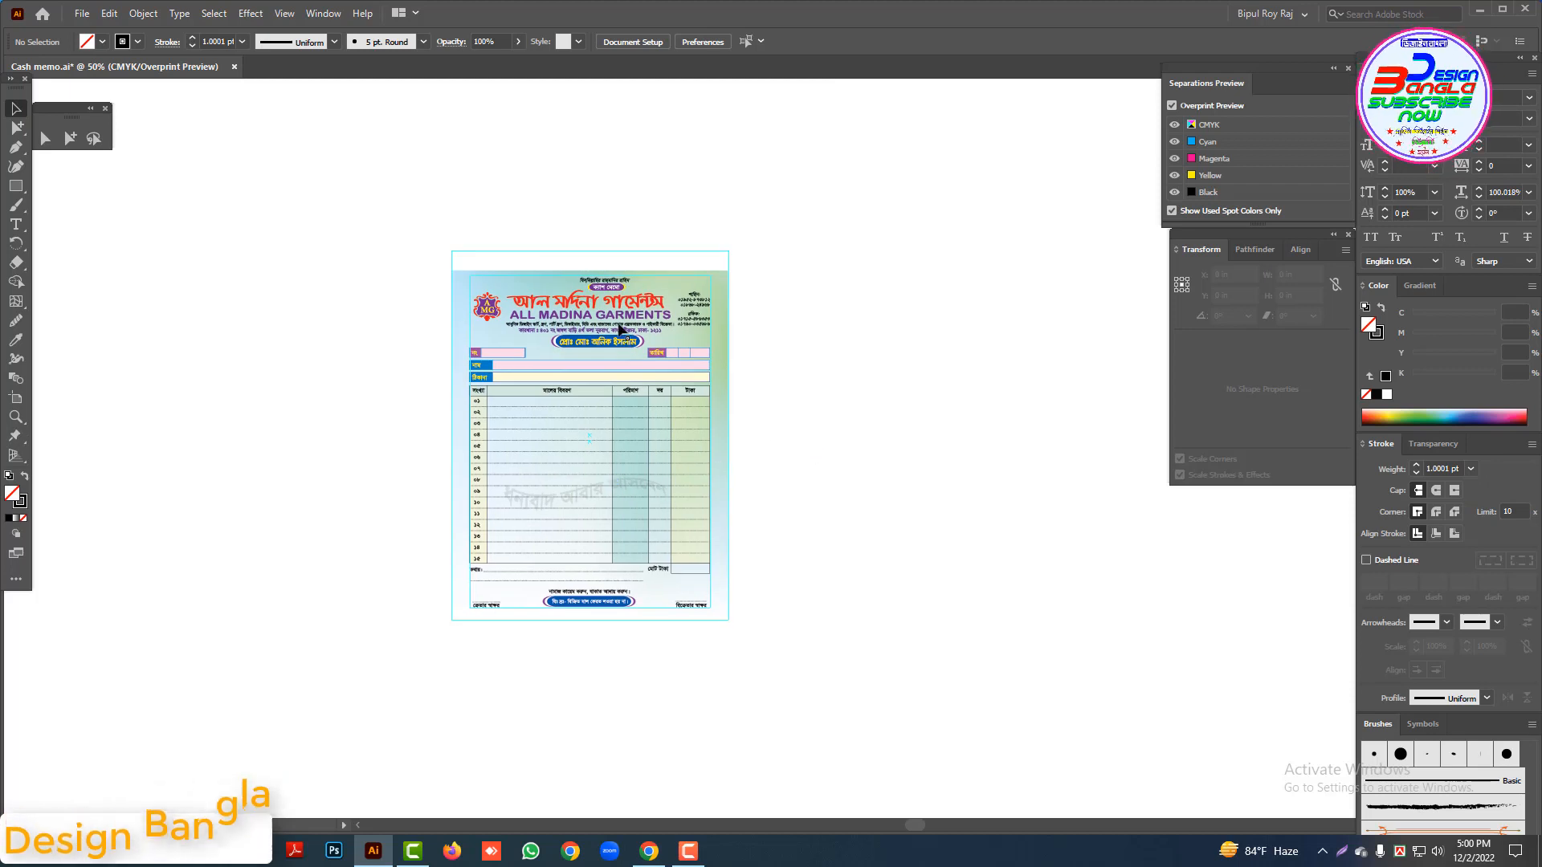
{"action": "left_click", "coordinate": [619, 329]}
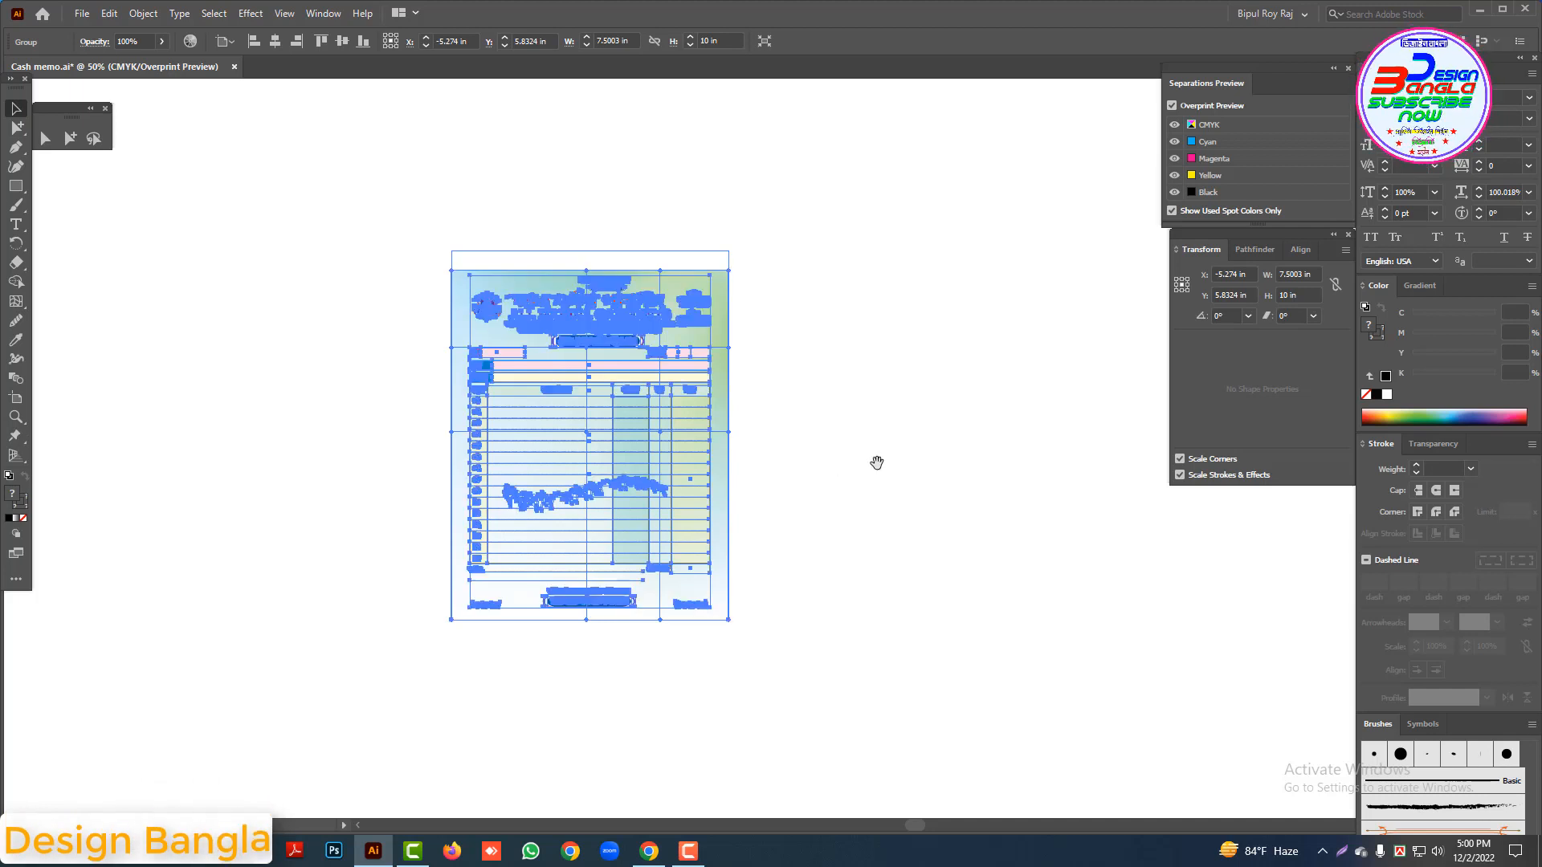
{"action": "left_click_drag", "start_coordinate": [878, 457], "coordinate": [764, 471]}
{"action": "left_click_drag", "start_coordinate": [286, 207], "coordinate": [666, 691]}
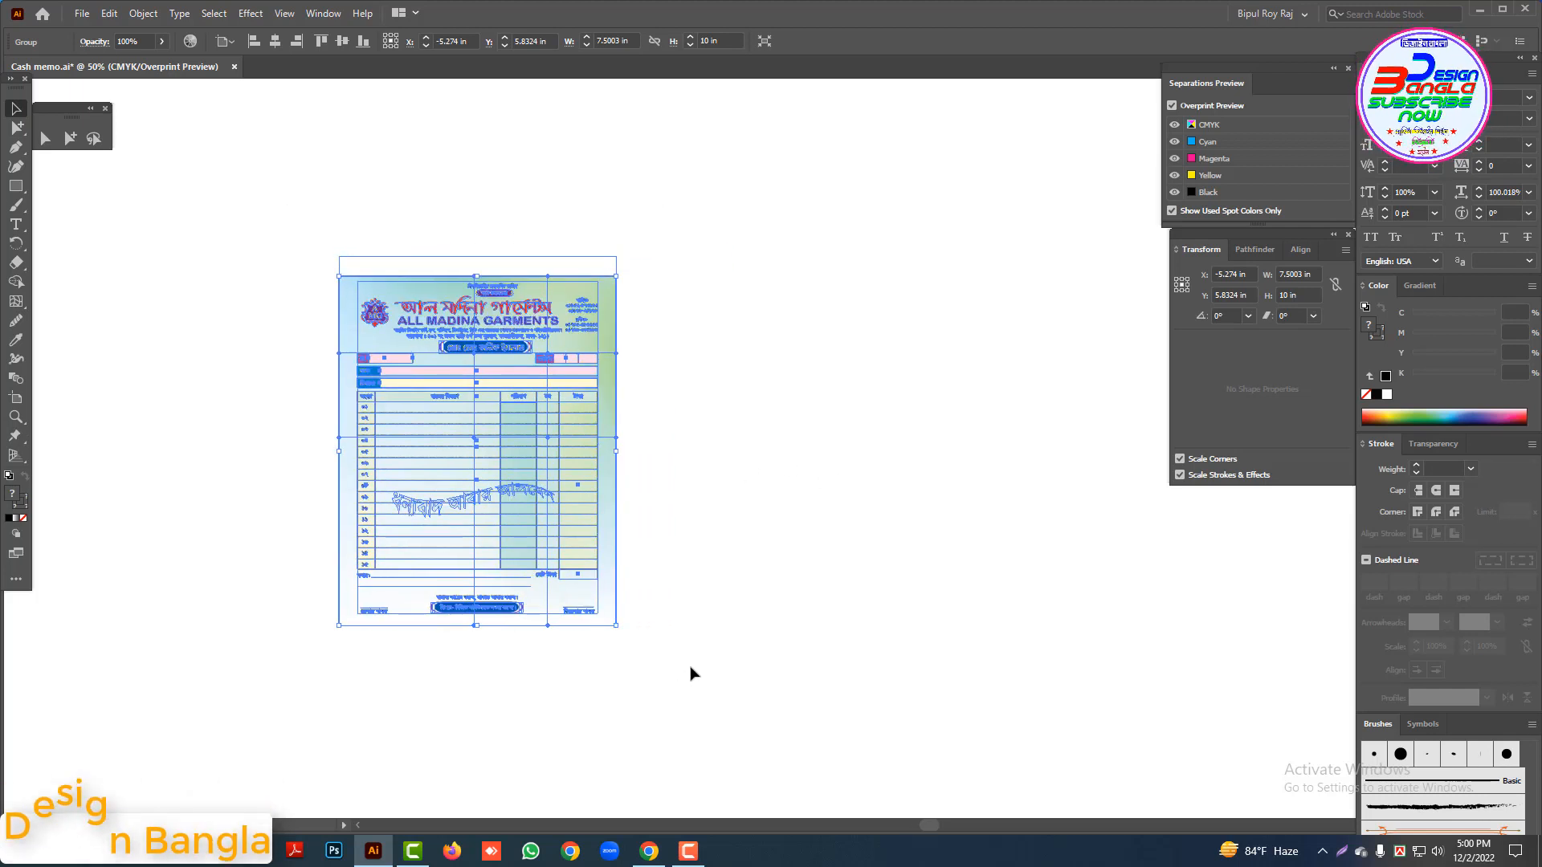
{"action": "left_click_drag", "start_coordinate": [447, 486], "coordinate": [729, 517]}
{"action": "left_click_drag", "start_coordinate": [592, 233], "coordinate": [669, 317]}
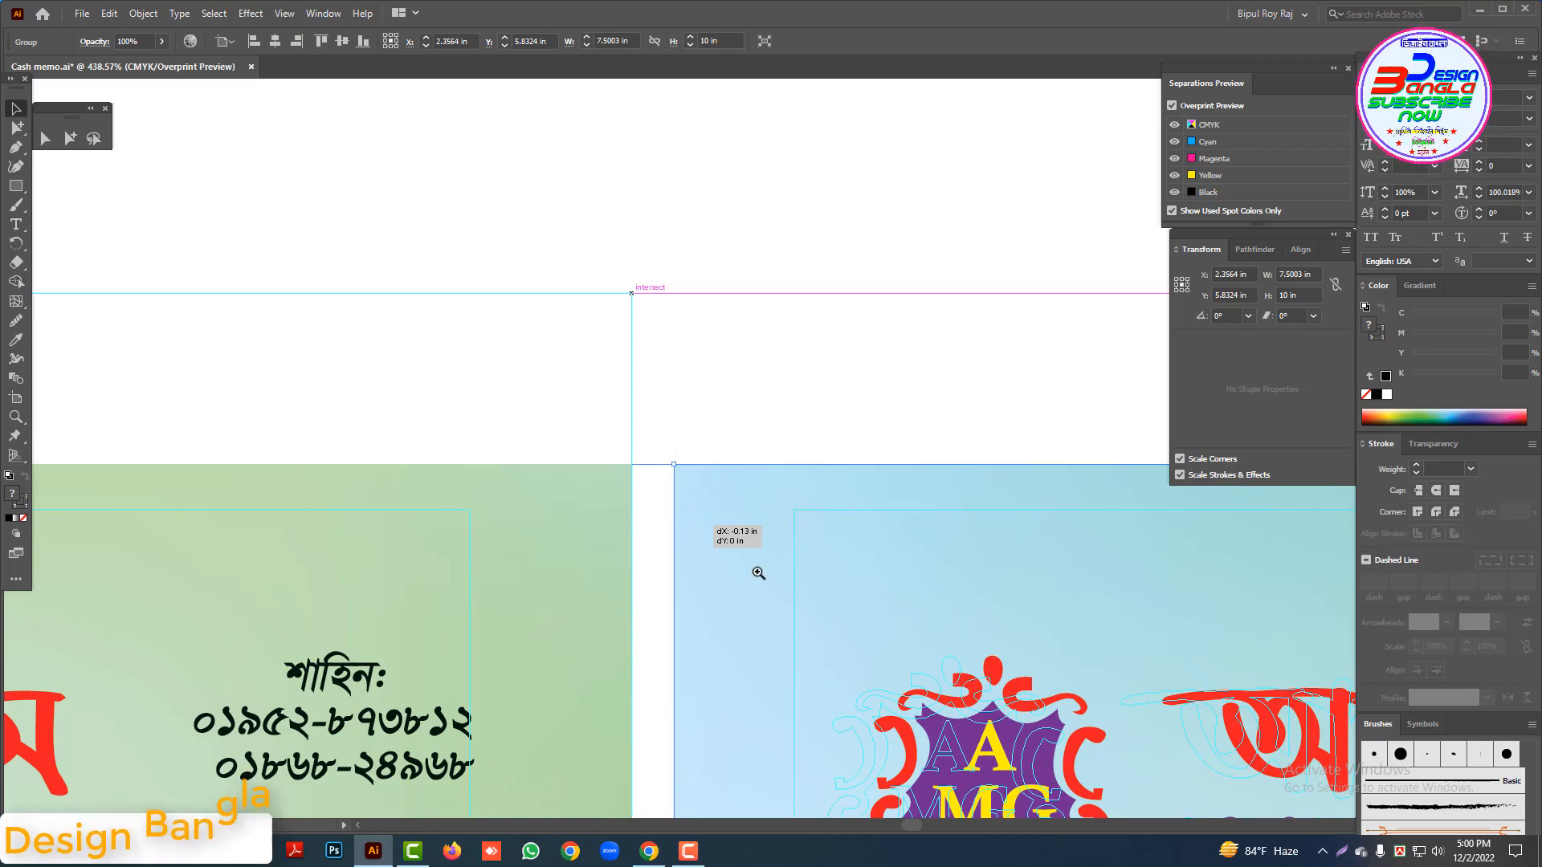
{"action": "scroll", "coordinate": [757, 568], "scroll_direction": "down", "scroll_amount": 5}
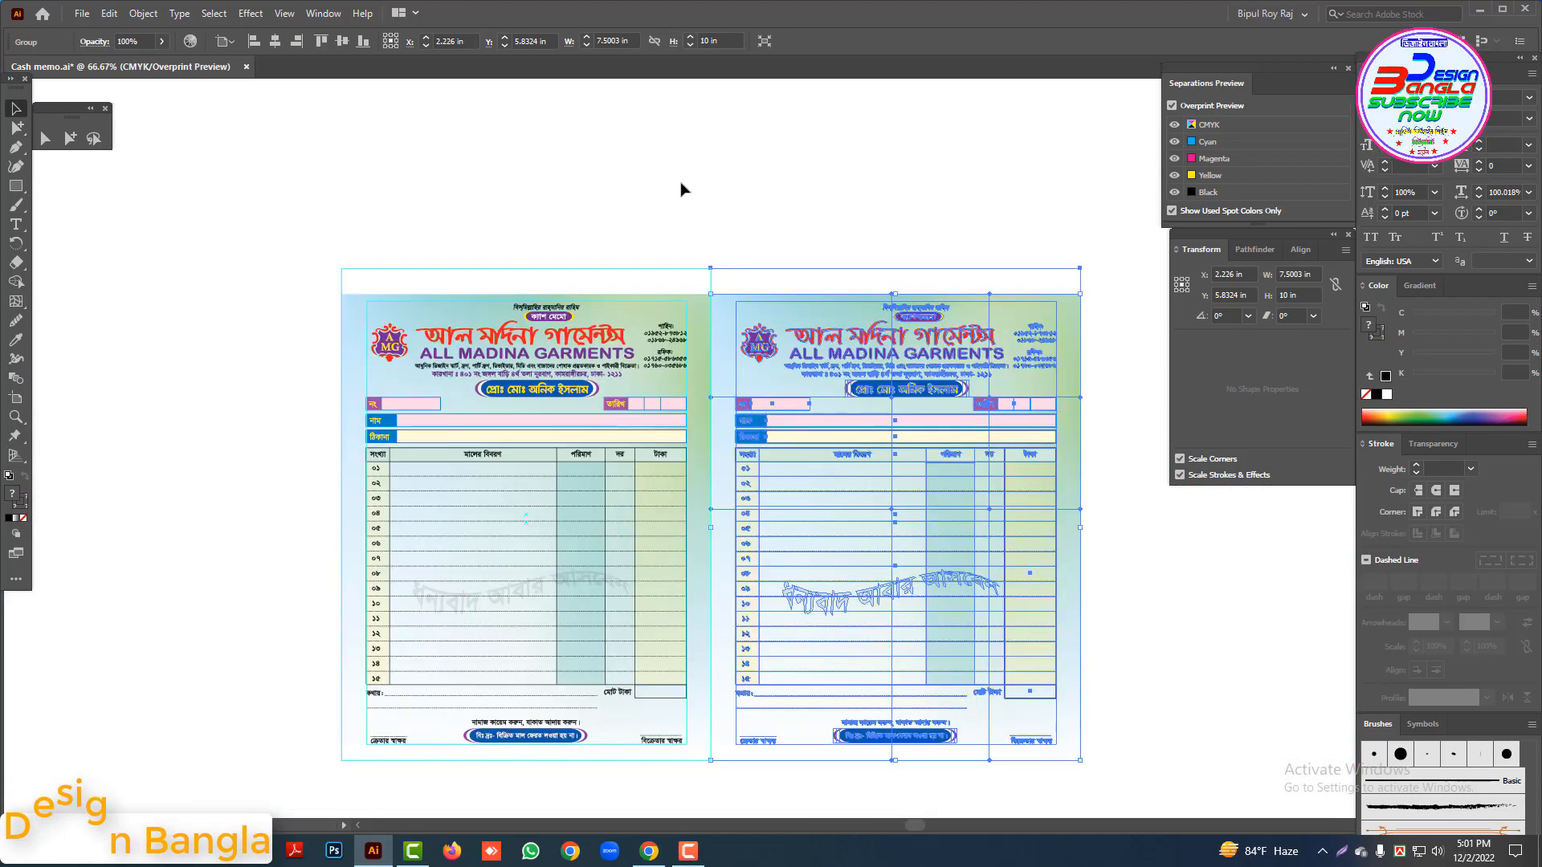
Step: Duplicate the side-by-side memo pair with its guides straight upward, leaving a gap above the original pair
{"action": "left_click_drag", "start_coordinate": [682, 190], "coordinate": [791, 397]}
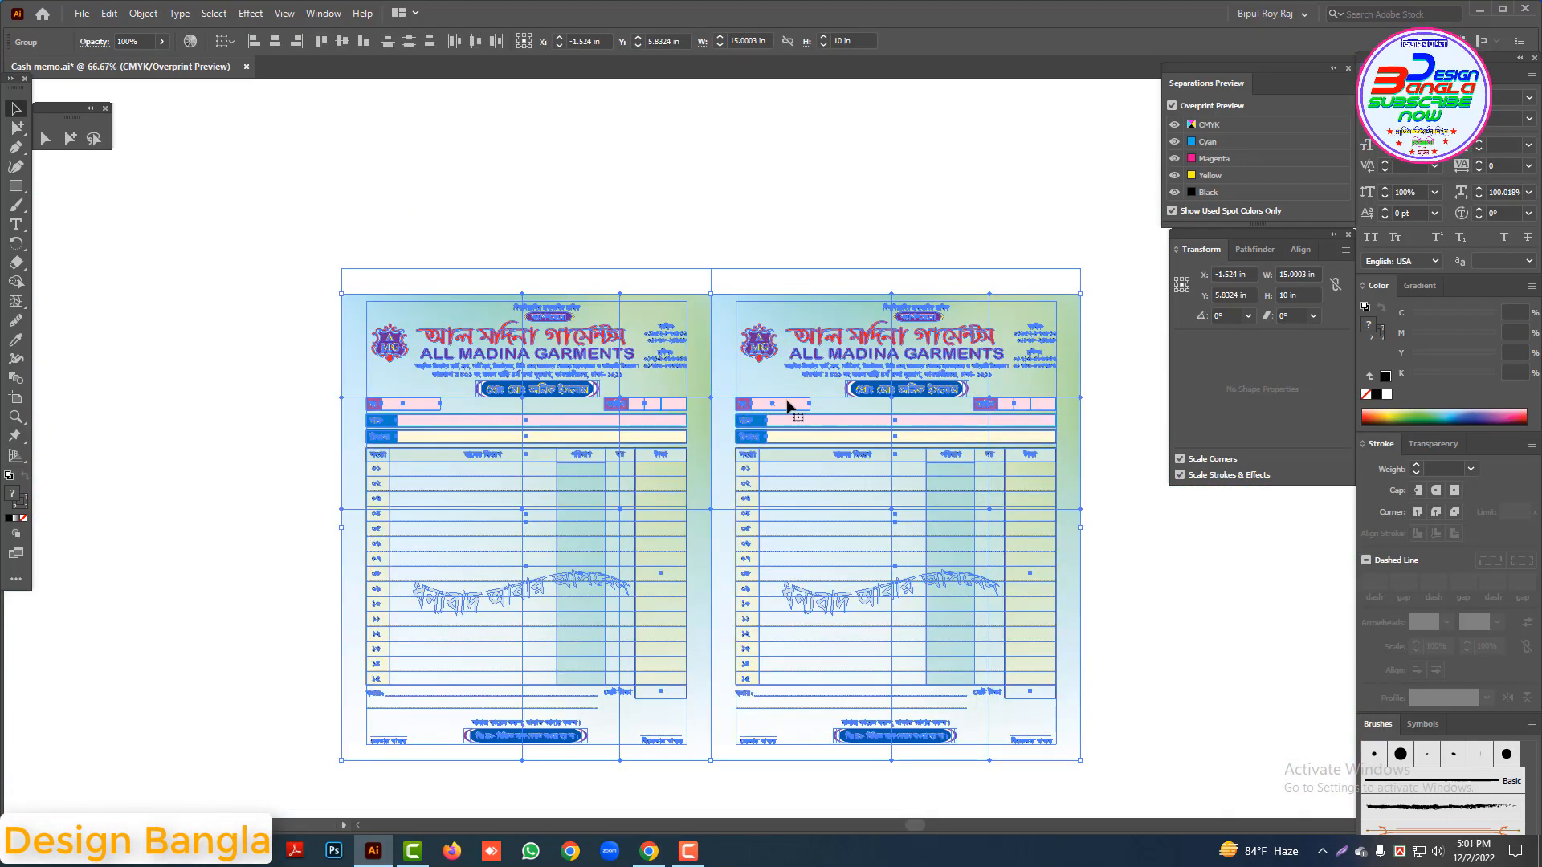
{"action": "scroll", "coordinate": [803, 433], "scroll_direction": "down", "scroll_amount": 1}
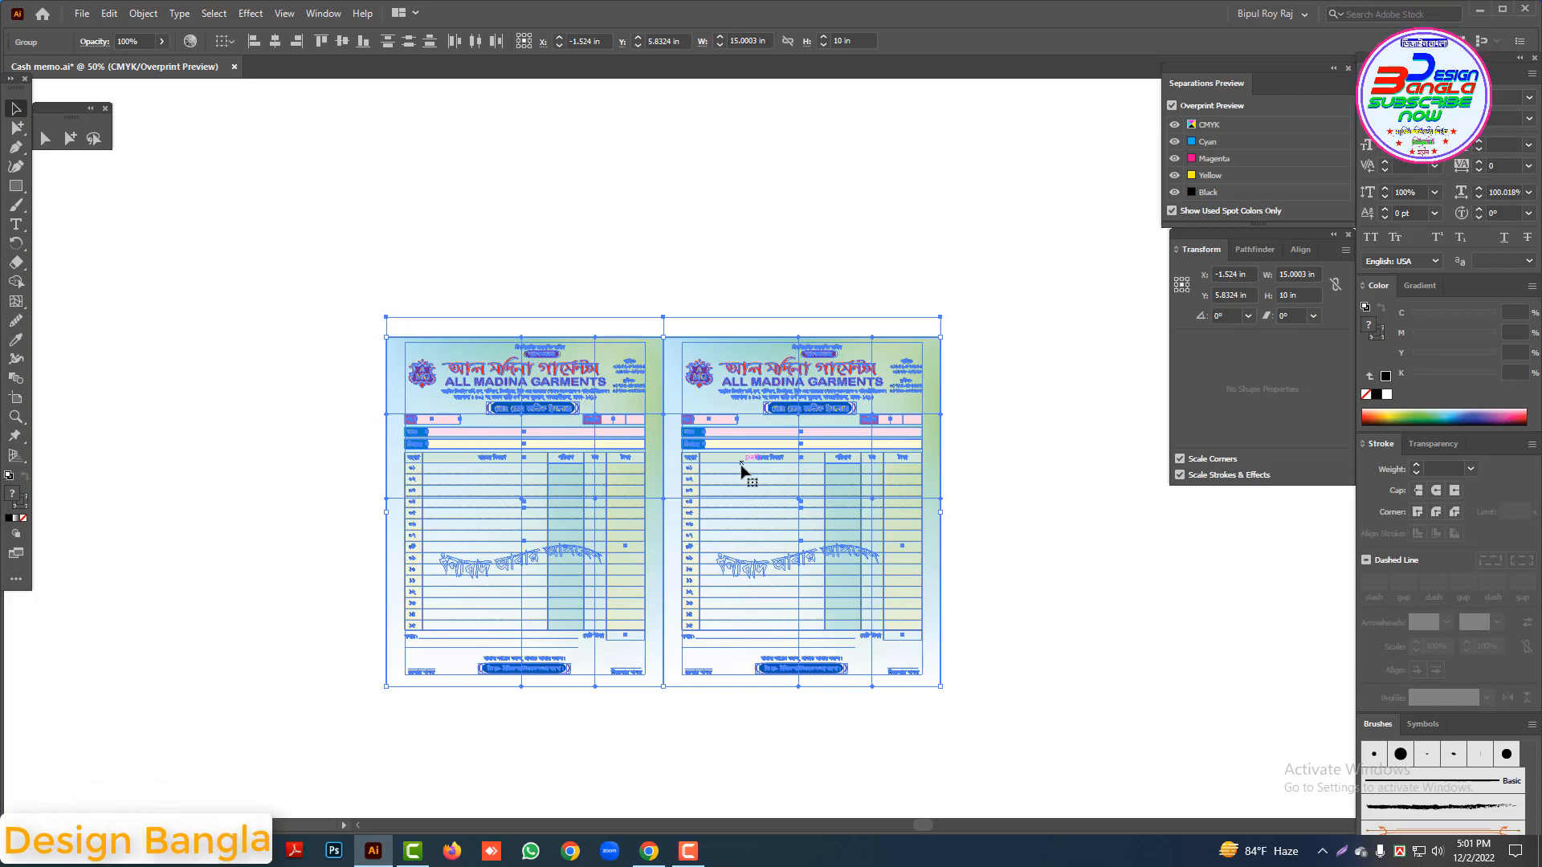
{"action": "left_click_drag", "start_coordinate": [721, 419], "coordinate": [723, 425]}
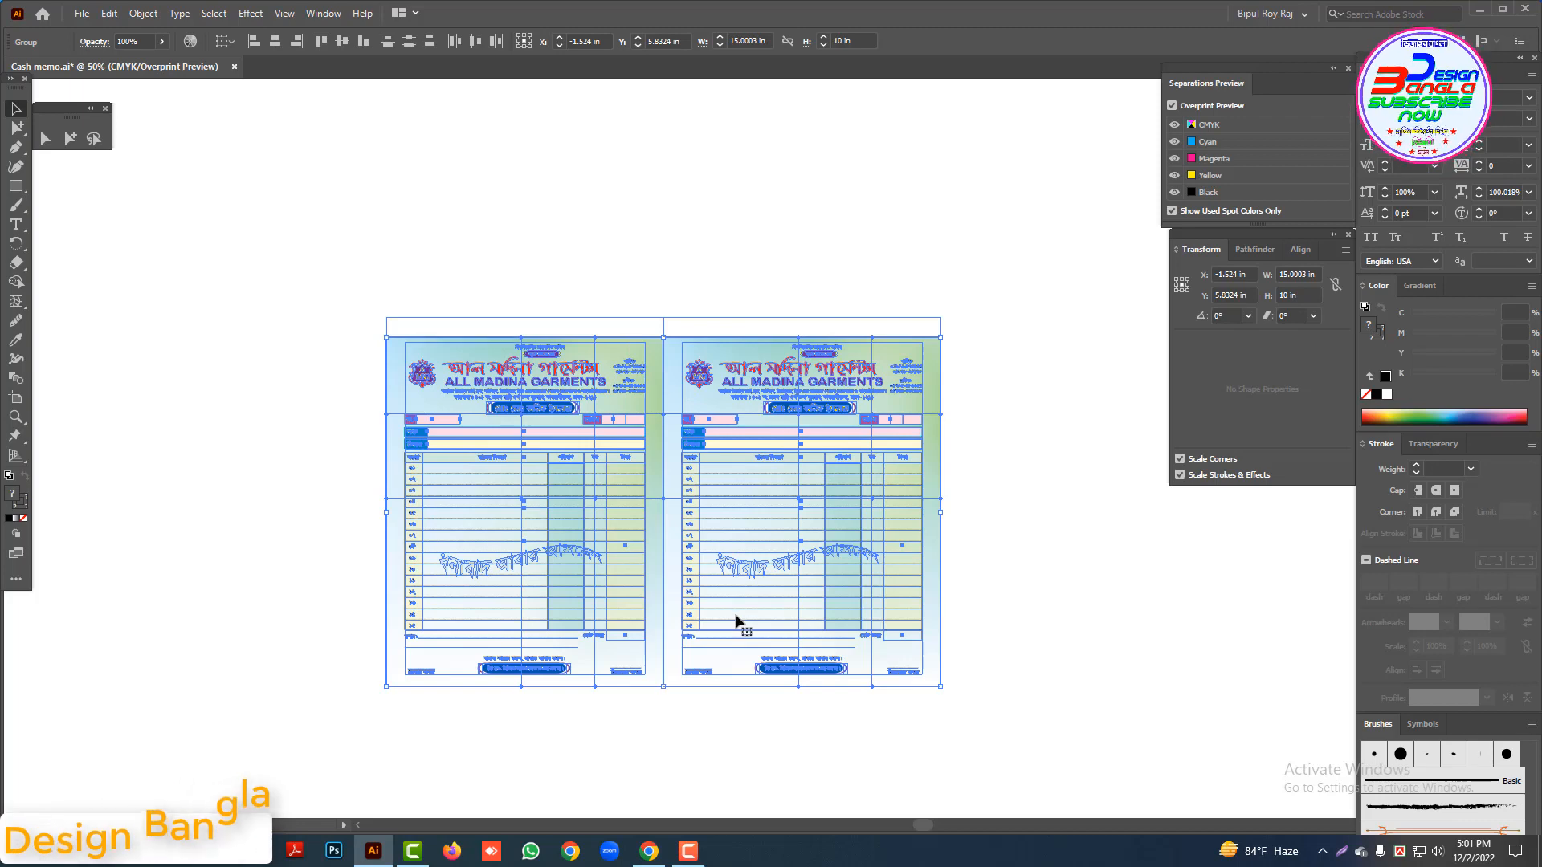
{"action": "left_click_drag", "start_coordinate": [733, 620], "coordinate": [723, 207]}
{"action": "left_click_drag", "start_coordinate": [746, 301], "coordinate": [751, 305]}
Step: Lower the upper memo pair until its bottom edge snaps onto the top guide of the lower pair
{"action": "scroll", "coordinate": [763, 317], "scroll_direction": "up", "scroll_amount": 3}
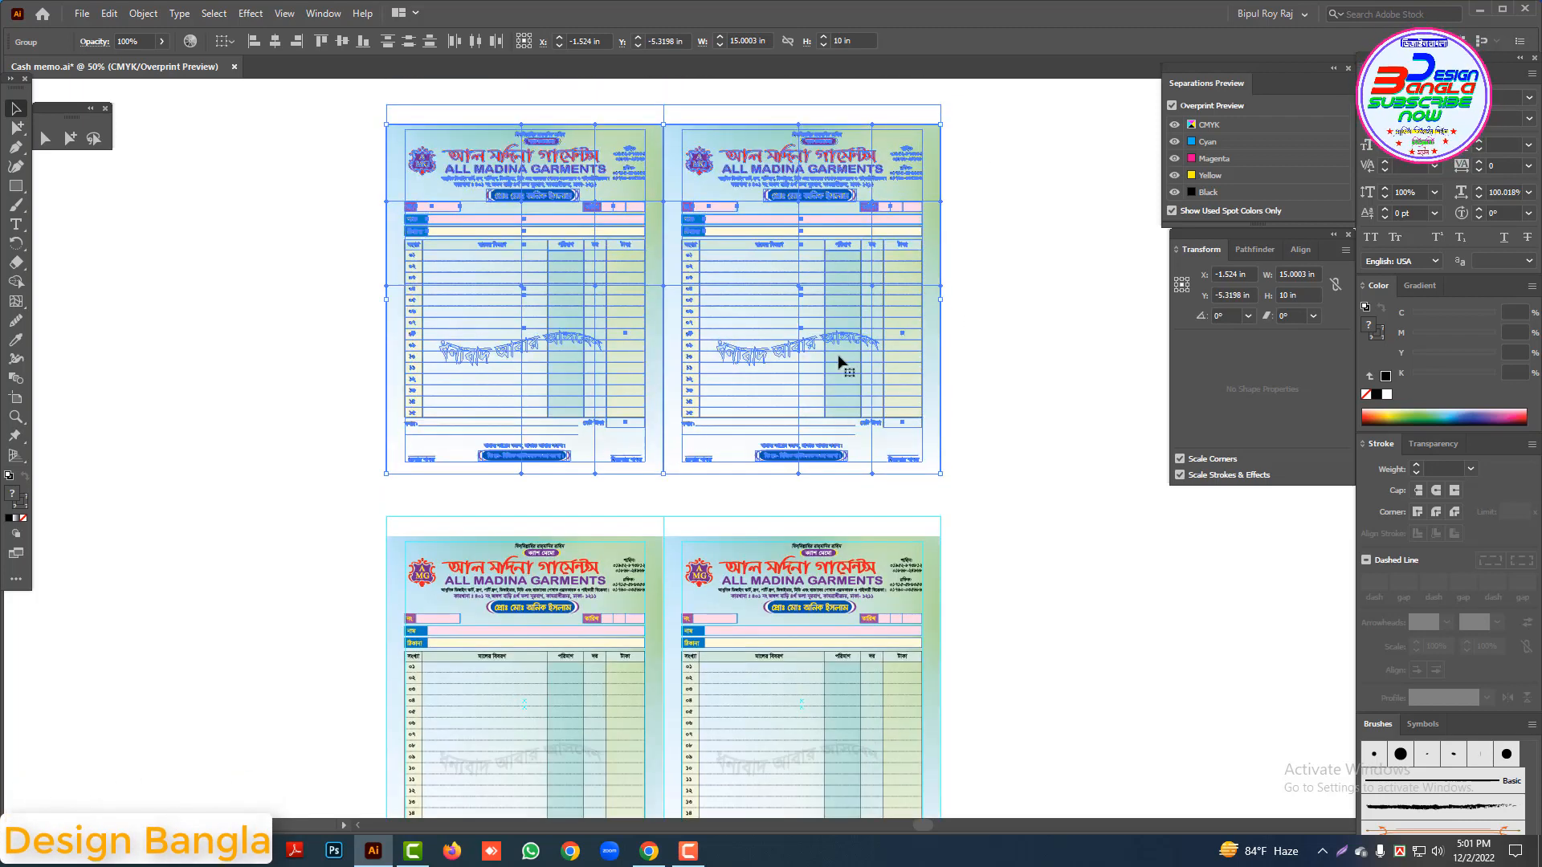
{"action": "scroll", "coordinate": [740, 458], "scroll_direction": "up", "scroll_amount": 5}
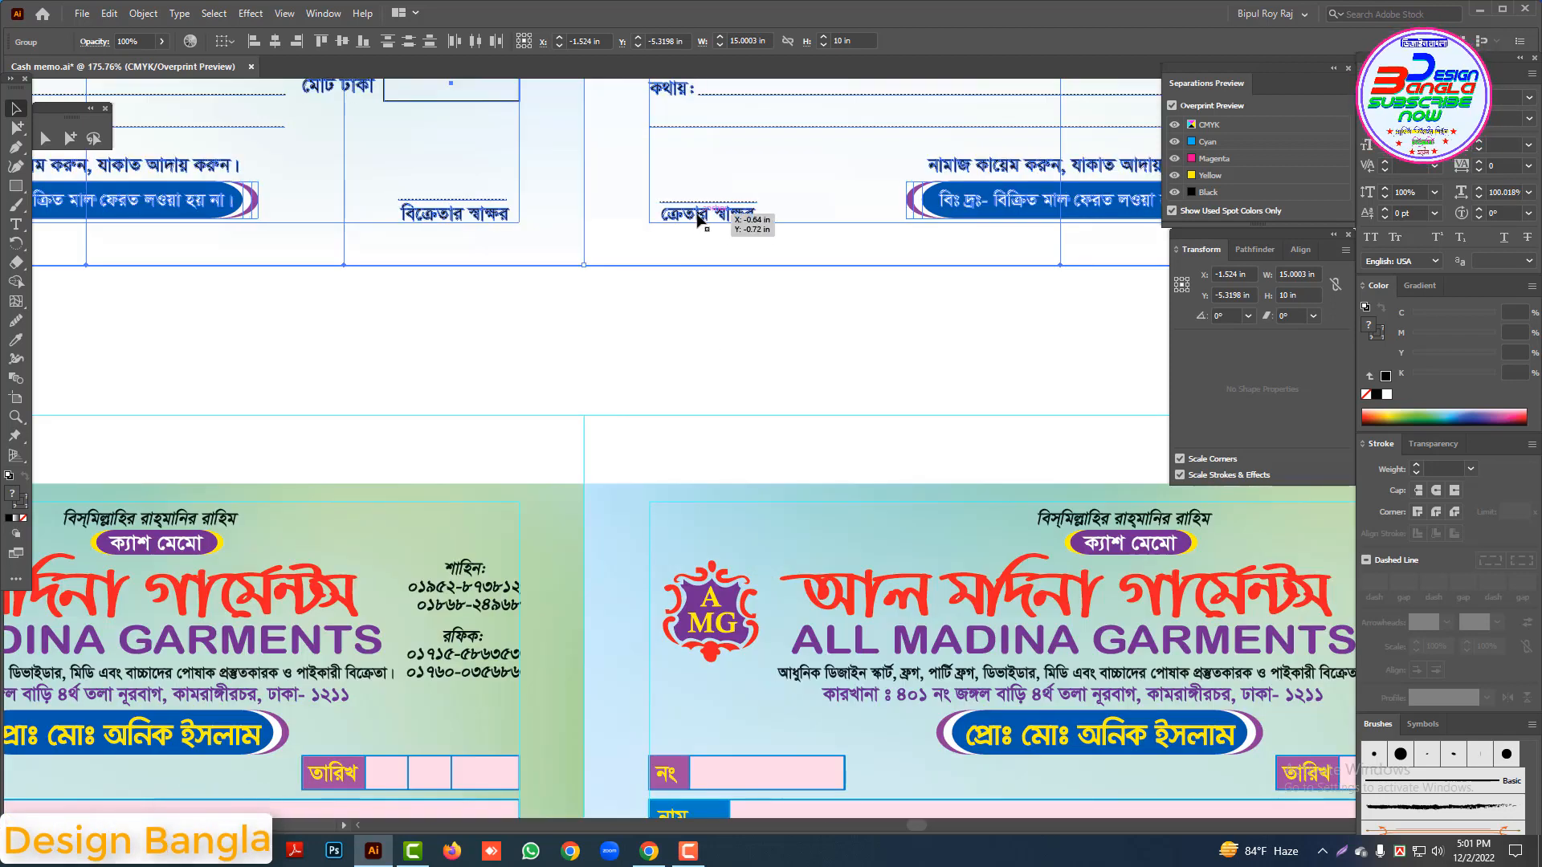
{"action": "left_click_drag", "start_coordinate": [697, 219], "coordinate": [706, 368]}
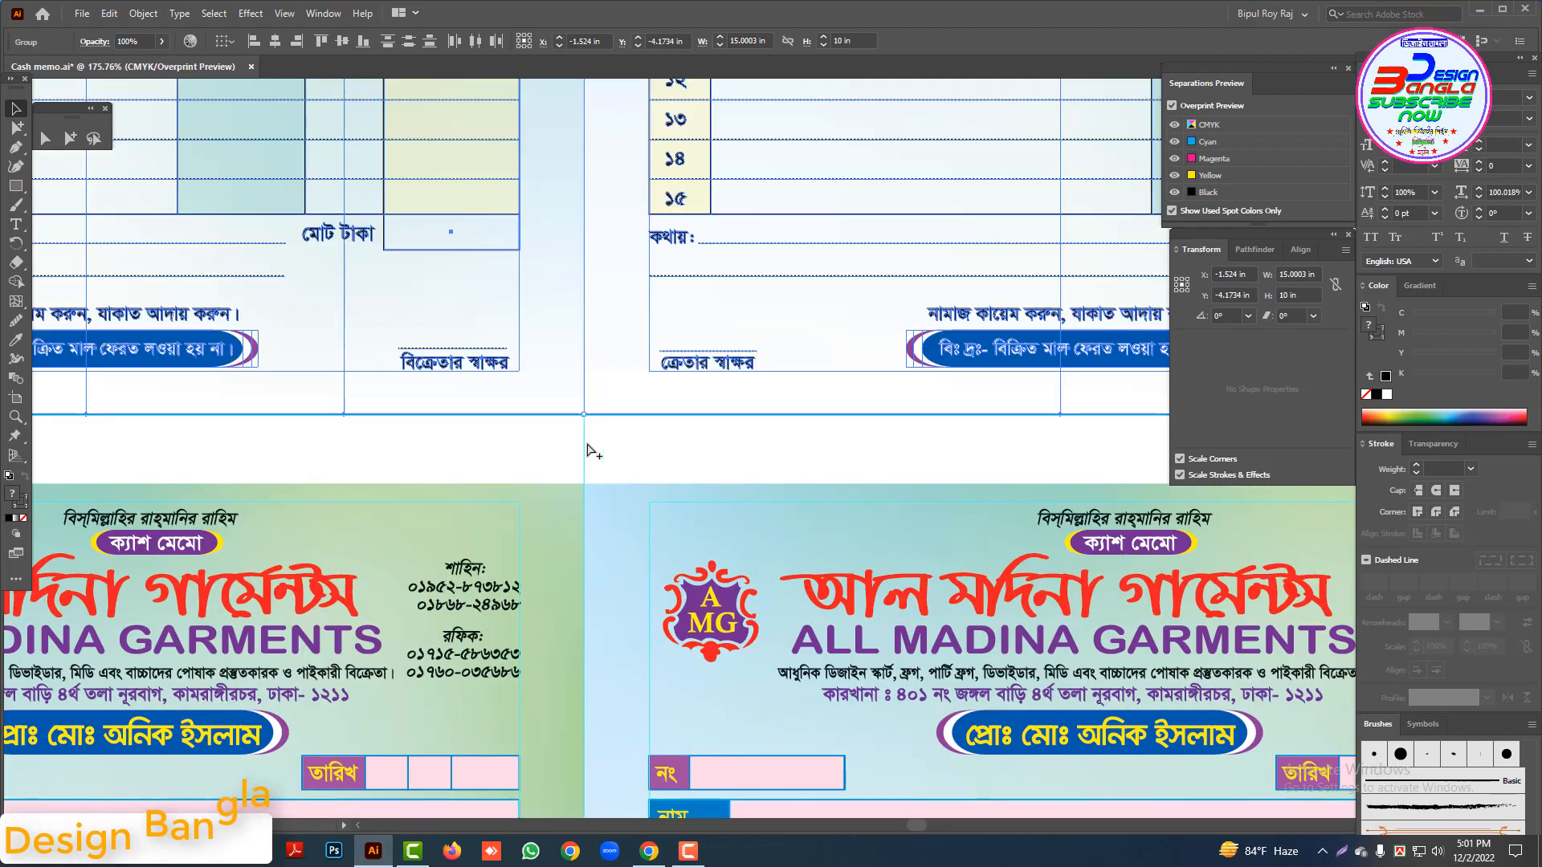
{"action": "scroll", "coordinate": [592, 433], "scroll_direction": "up", "scroll_amount": 6}
{"action": "left_click_drag", "start_coordinate": [591, 338], "coordinate": [592, 345]}
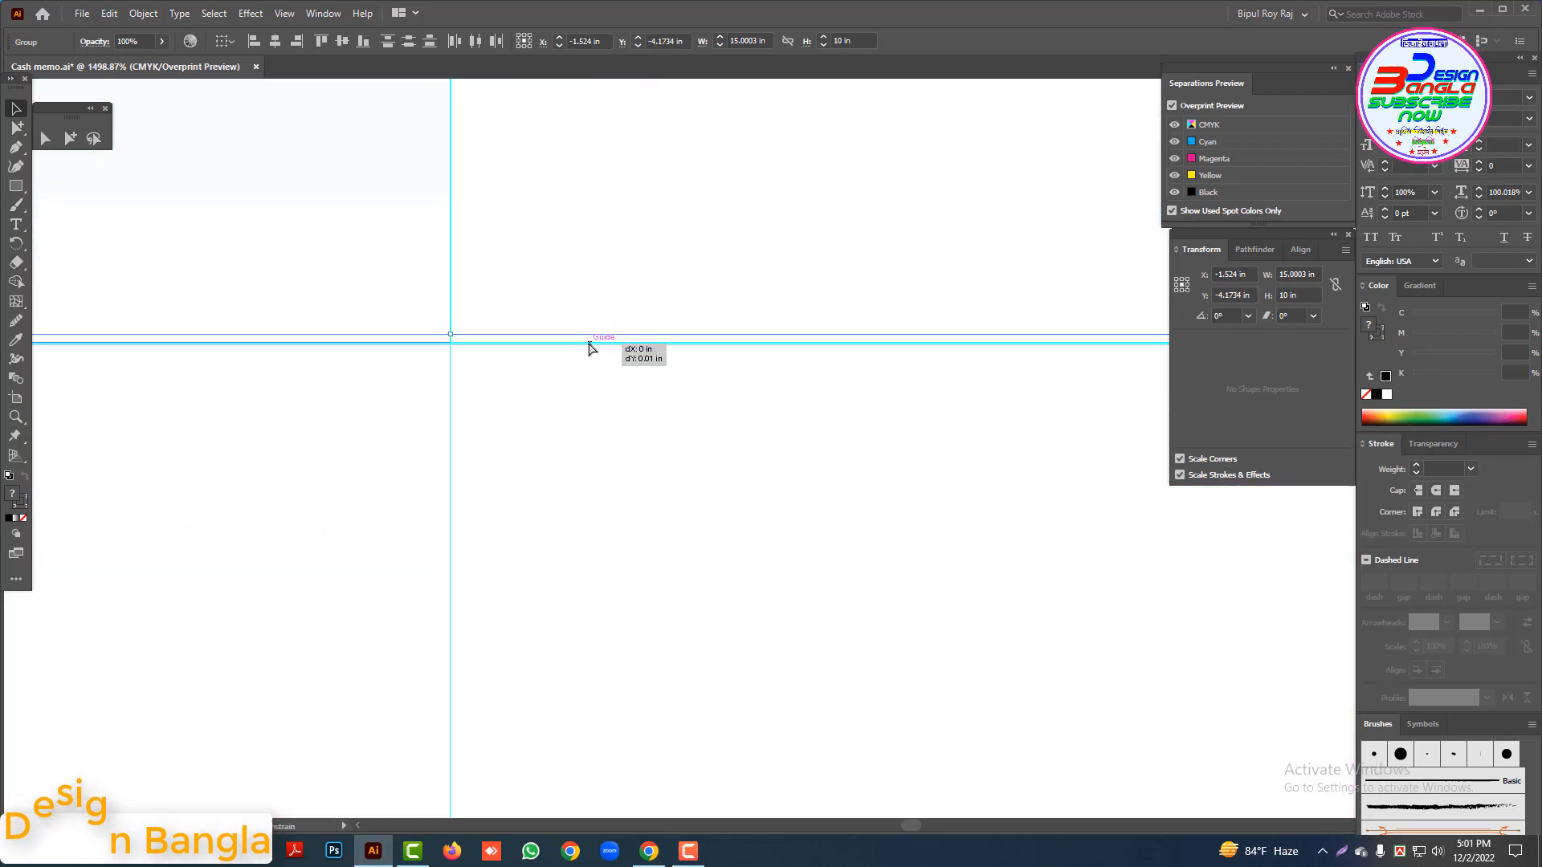
{"action": "scroll", "coordinate": [633, 379], "scroll_direction": "down", "scroll_amount": 8}
{"action": "scroll", "coordinate": [673, 452], "scroll_direction": "down", "scroll_amount": 3}
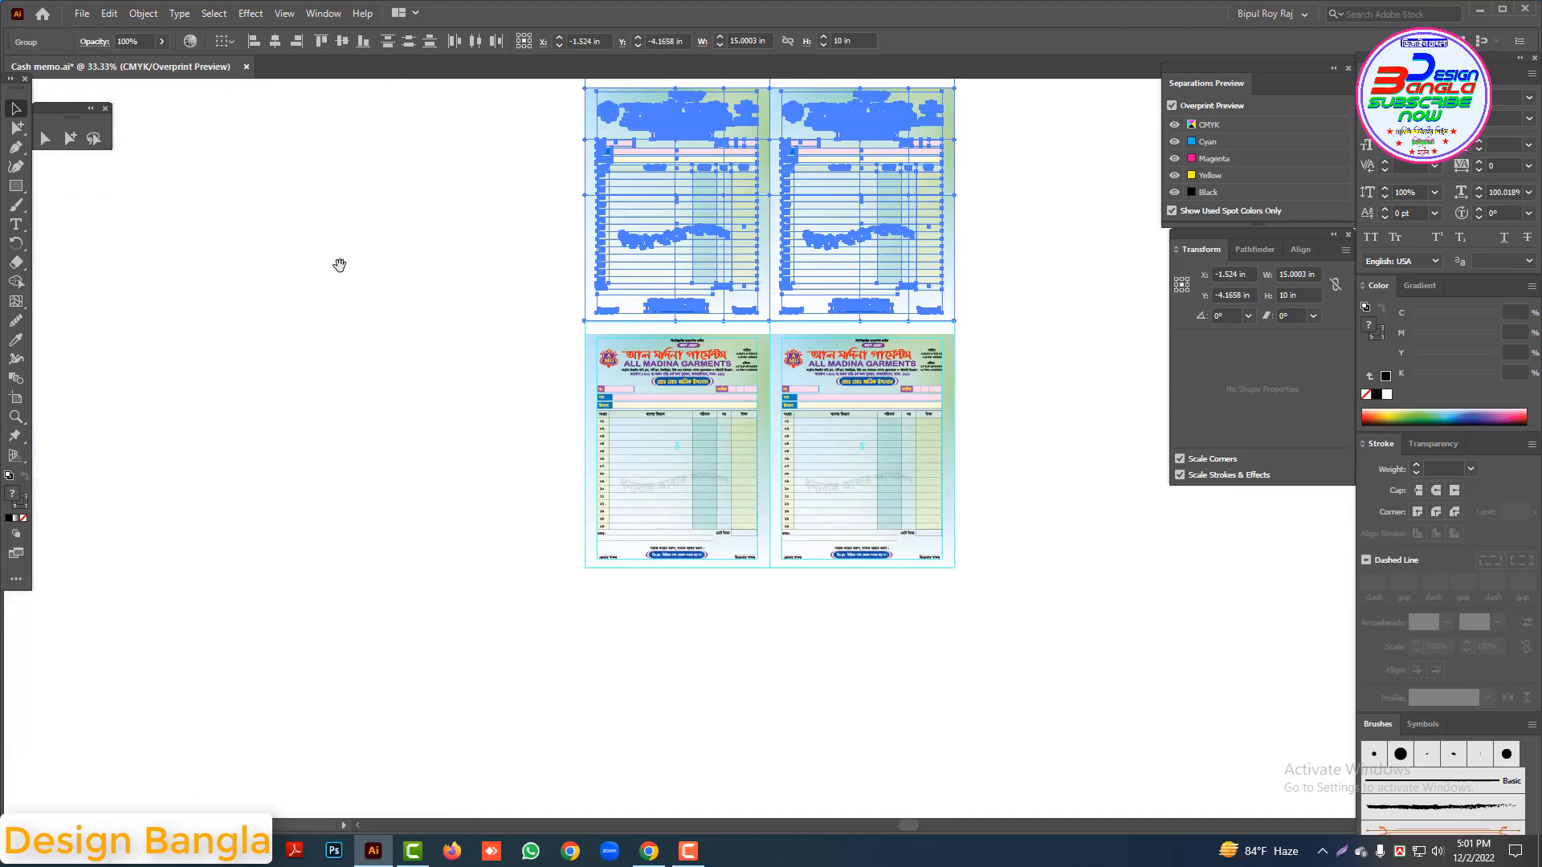
Step: Highlight all four memos and the lower row on its own to review the two-by-two layout
{"action": "left_click_drag", "start_coordinate": [378, 200], "coordinate": [1015, 447]}
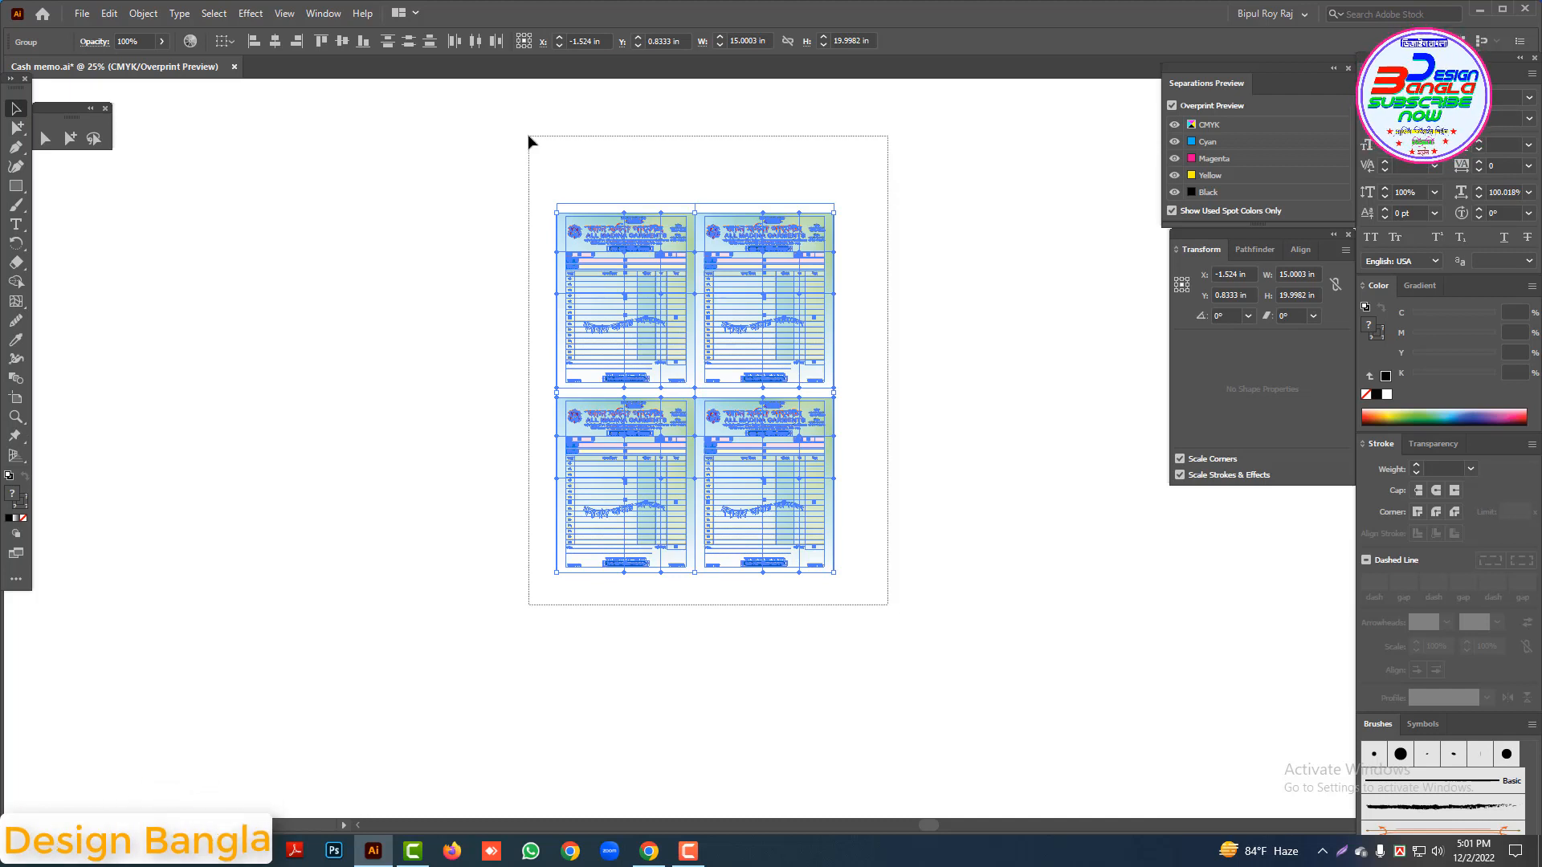
{"action": "left_click", "coordinate": [913, 384]}
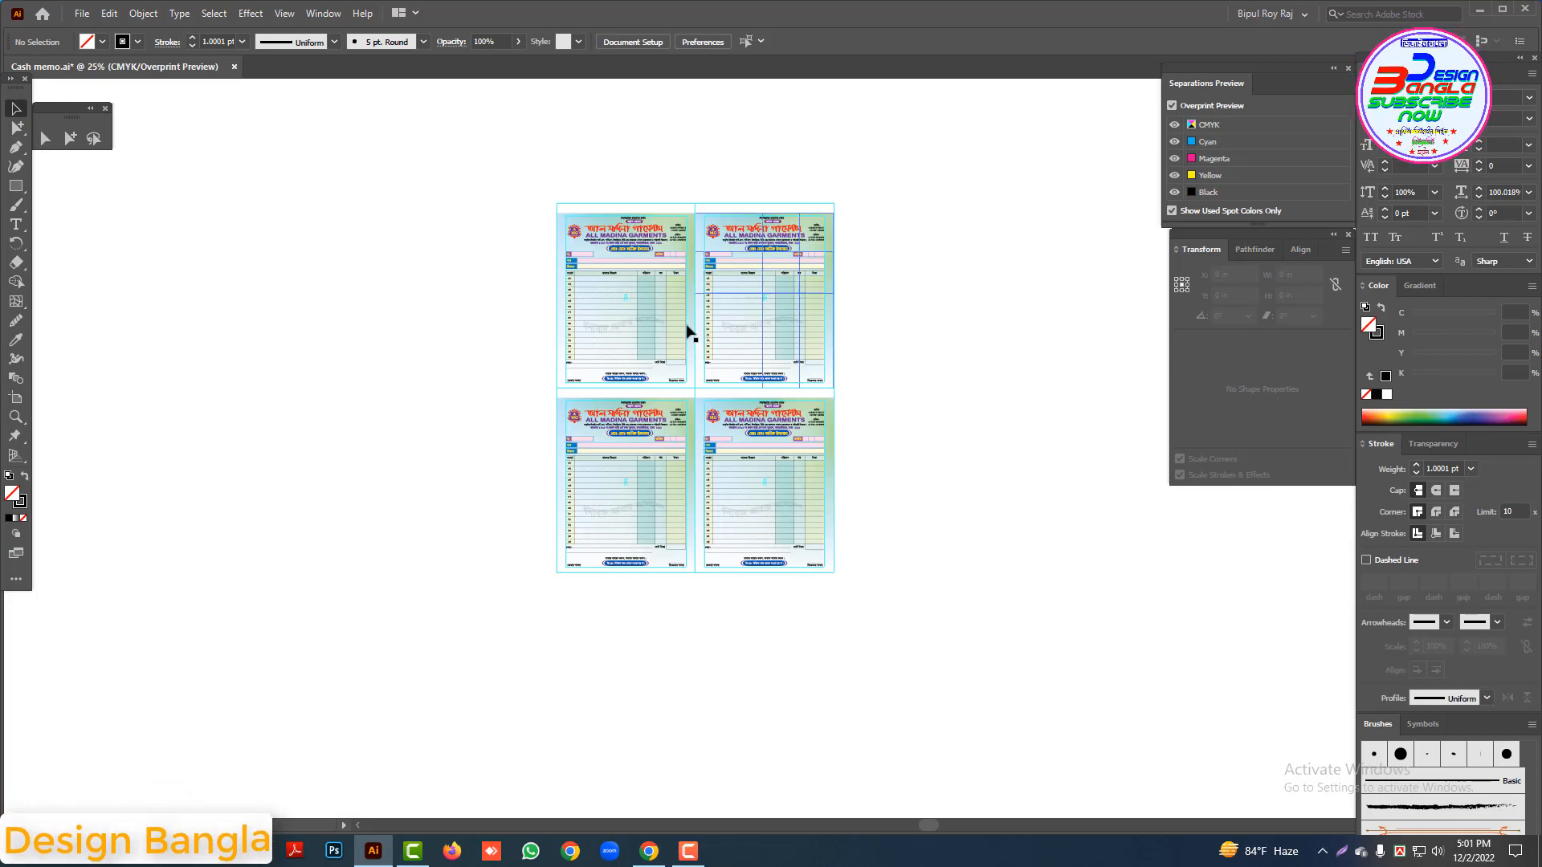
{"action": "left_click", "coordinate": [771, 356]}
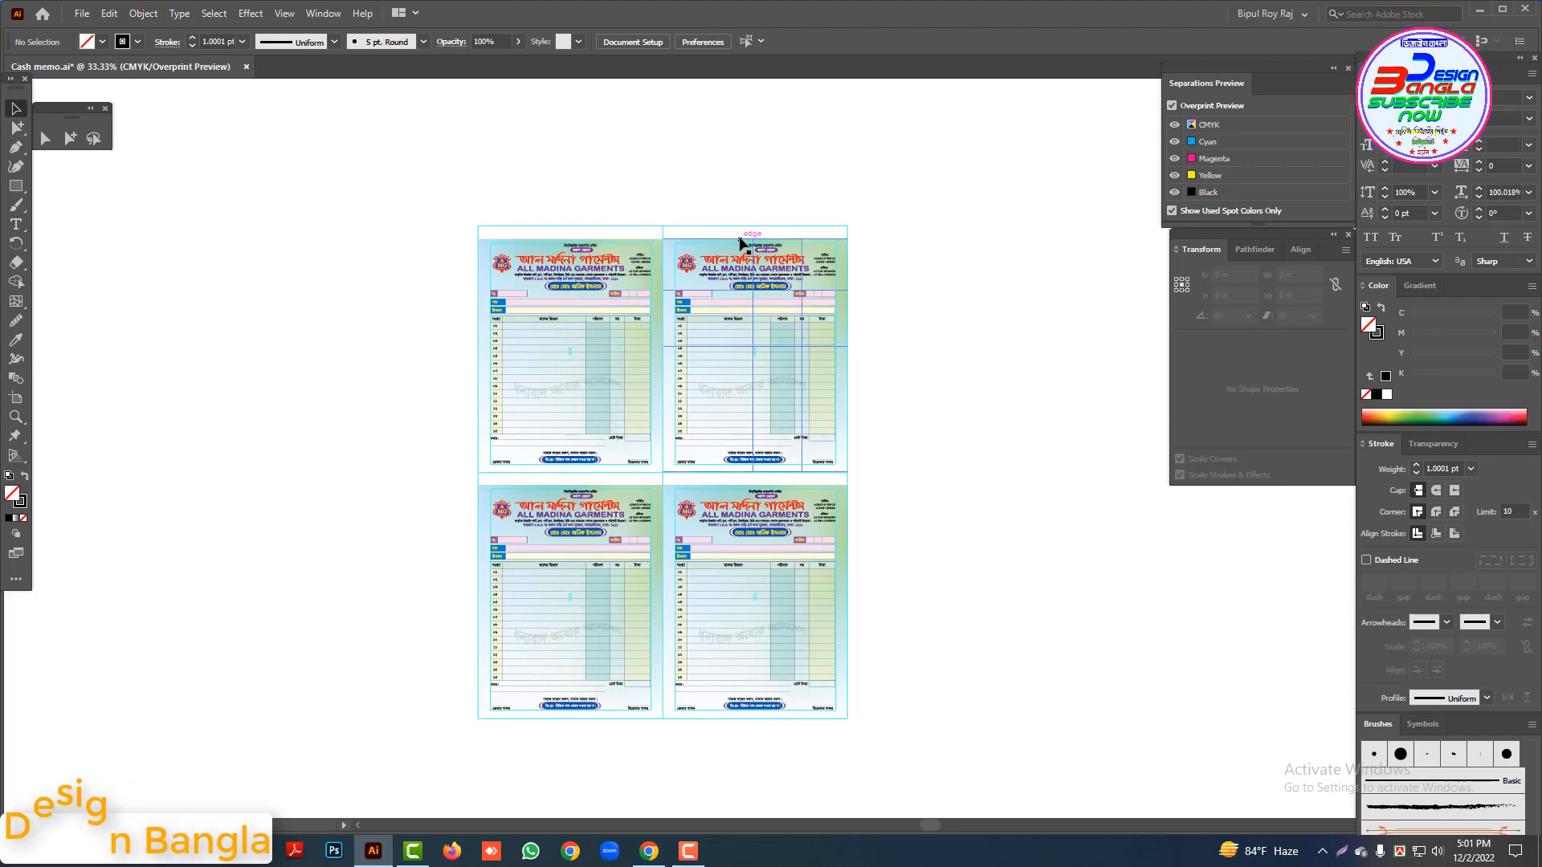
{"action": "left_click_drag", "start_coordinate": [351, 607], "coordinate": [1036, 770]}
{"action": "left_click", "coordinate": [777, 498], "text": "alt"}
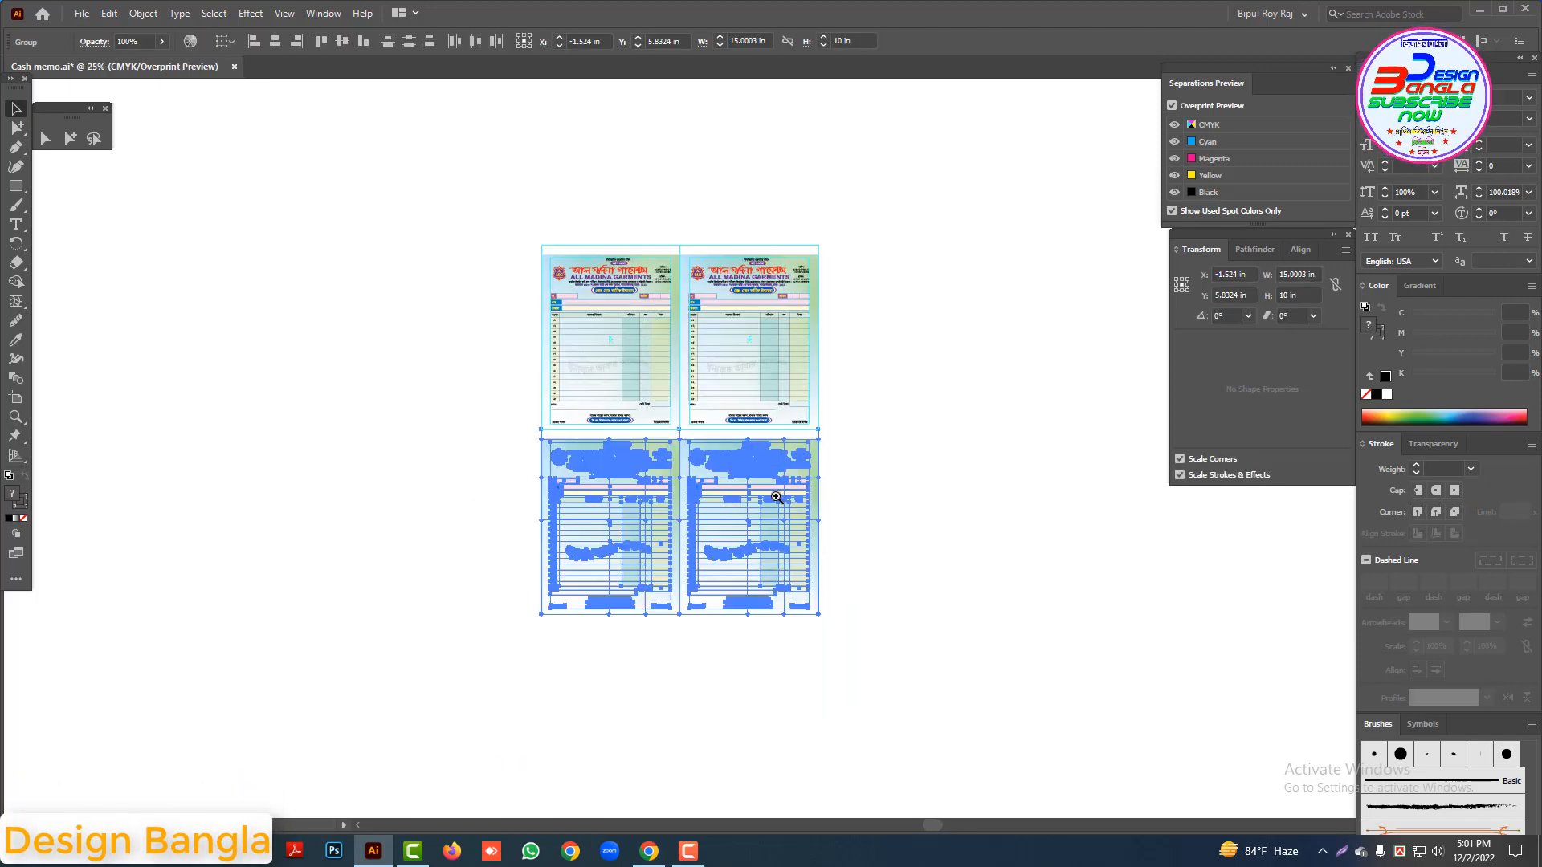
{"action": "left_click", "coordinate": [865, 530]}
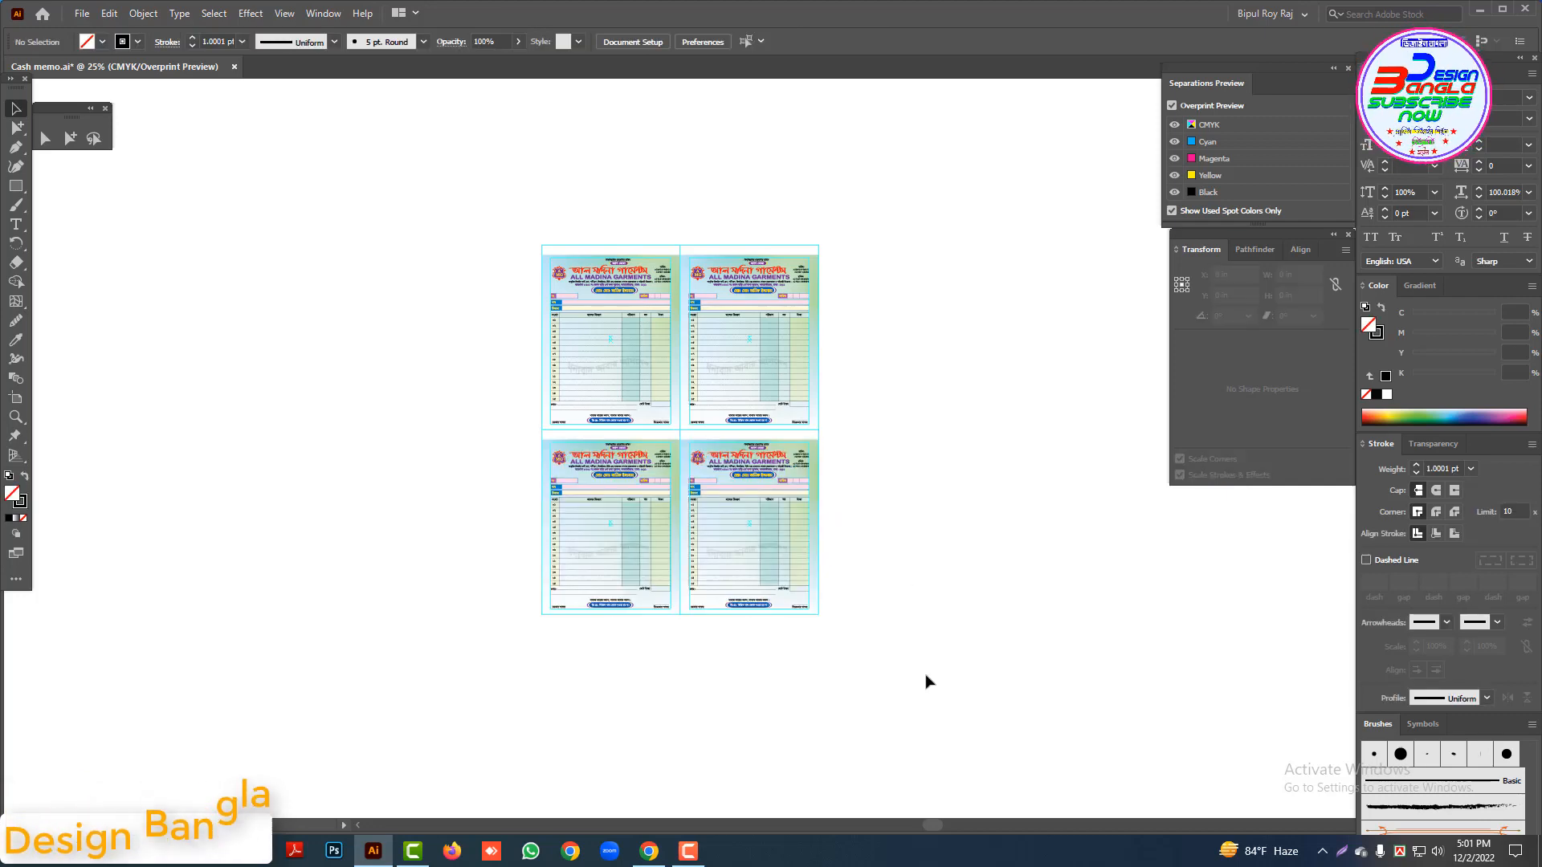
Step: Move the lower memo pair away from the upper pair, about 5.8 in left and 5.8 in down
{"action": "left_click_drag", "start_coordinate": [925, 676], "coordinate": [557, 540]}
{"action": "scroll", "coordinate": [815, 453], "scroll_direction": "down", "scroll_amount": 1}
{"action": "left_click_drag", "start_coordinate": [815, 453], "coordinate": [815, 384]}
{"action": "left_click_drag", "start_coordinate": [746, 351], "coordinate": [678, 499]}
{"action": "left_click", "coordinate": [618, 532], "text": "ctrl"}
{"action": "left_click_drag", "start_coordinate": [892, 475], "coordinate": [895, 517]}
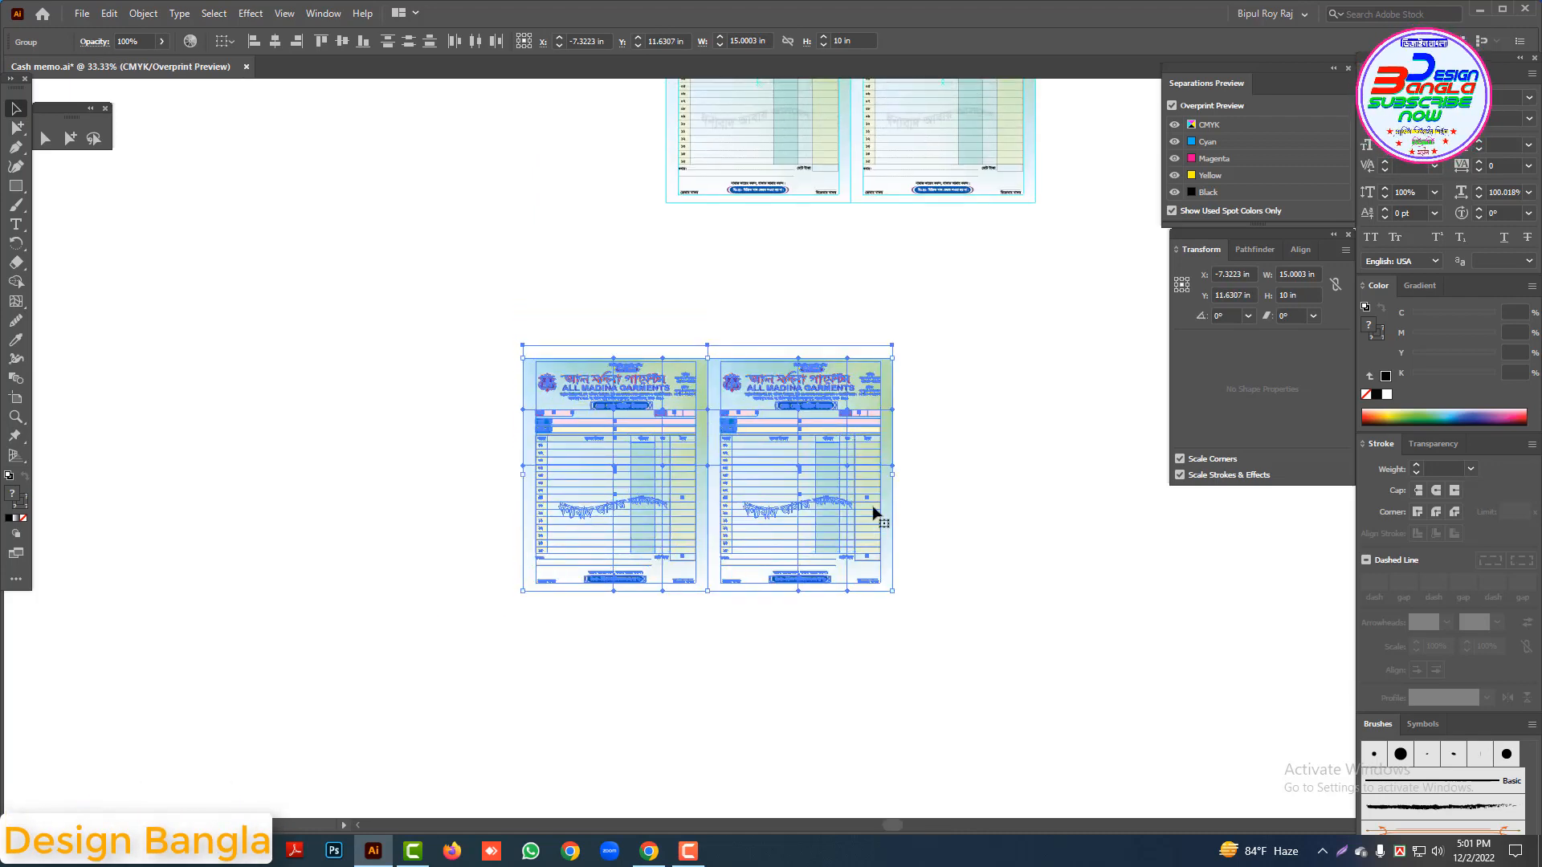
Step: Rotate the separated memo pair 180° so its headers face downward
{"action": "key", "text": "r"}
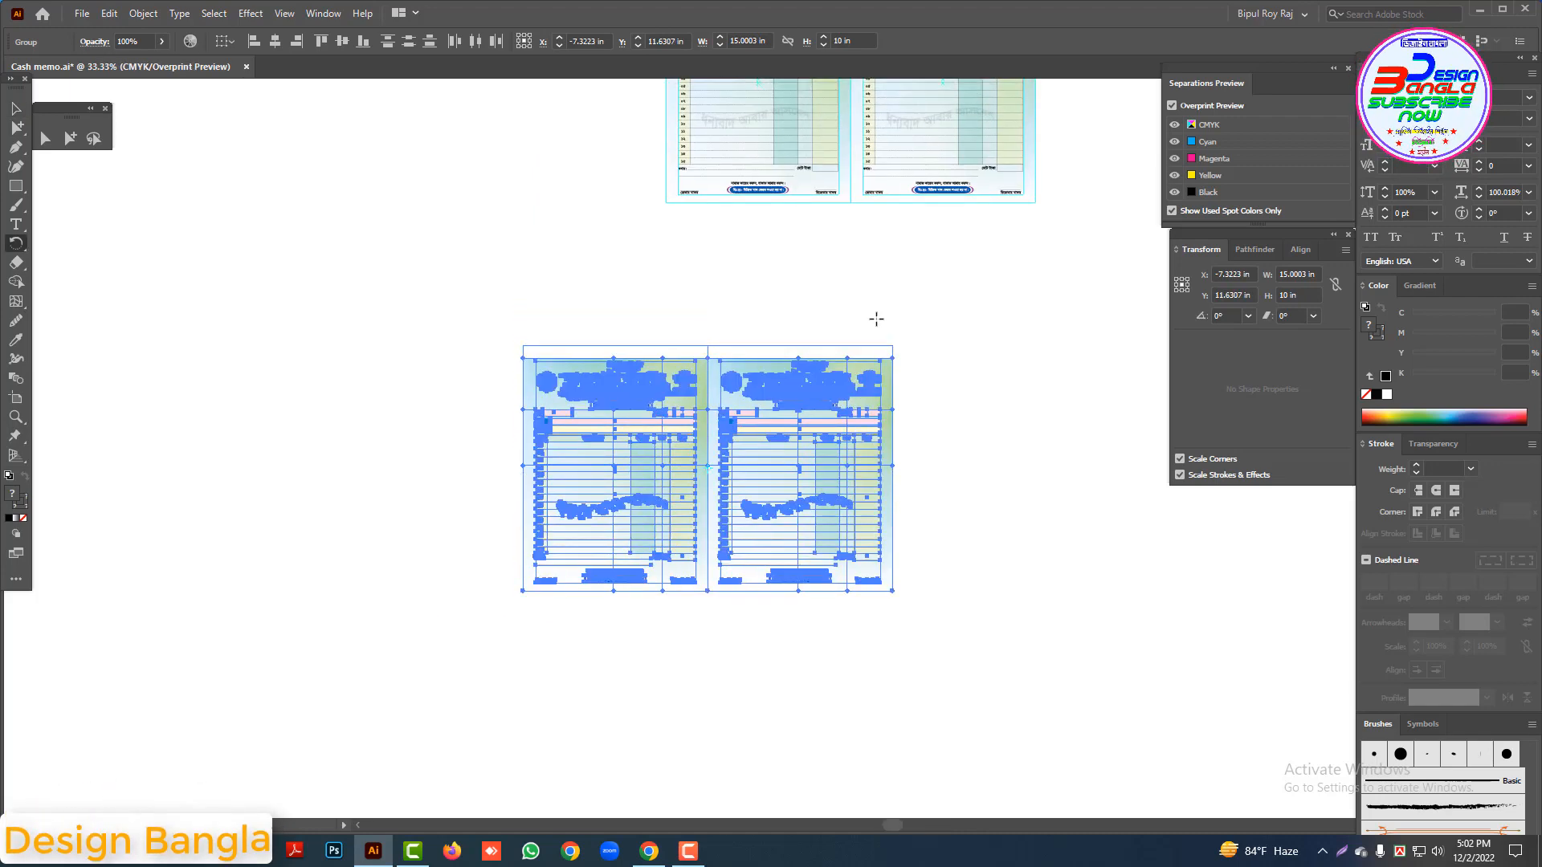
{"action": "left_click_drag", "start_coordinate": [875, 320], "coordinate": [450, 692]}
{"action": "left_click", "coordinate": [16, 110]}
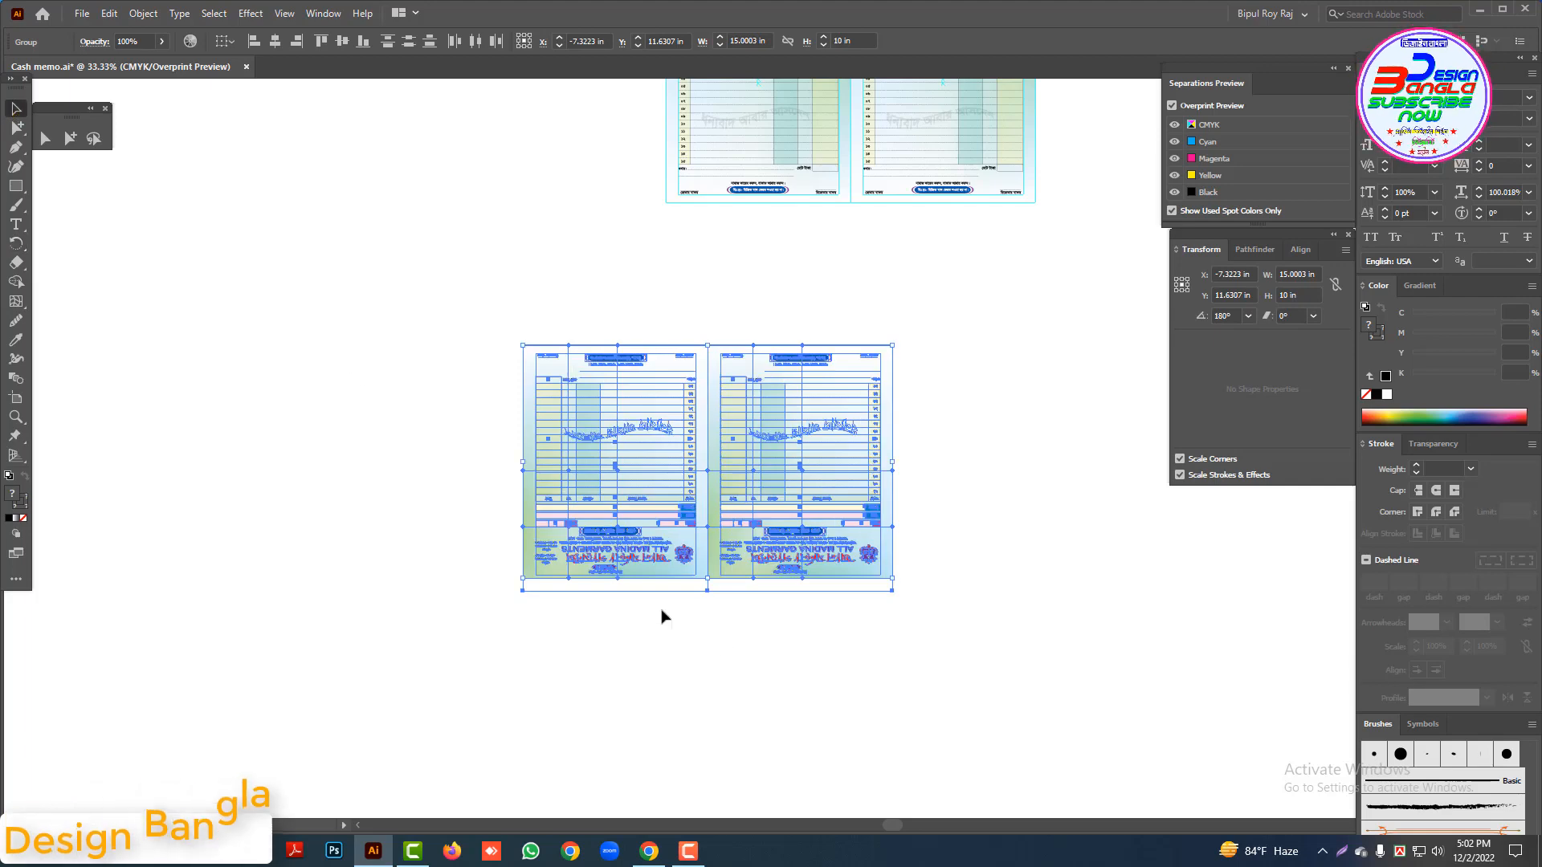
Step: Examine the header side and the blank margin strip along the outer edge of the flipped memo pair
{"action": "left_click_drag", "start_coordinate": [489, 495], "coordinate": [1129, 673]}
{"action": "left_click_drag", "start_coordinate": [862, 614], "coordinate": [909, 643]}
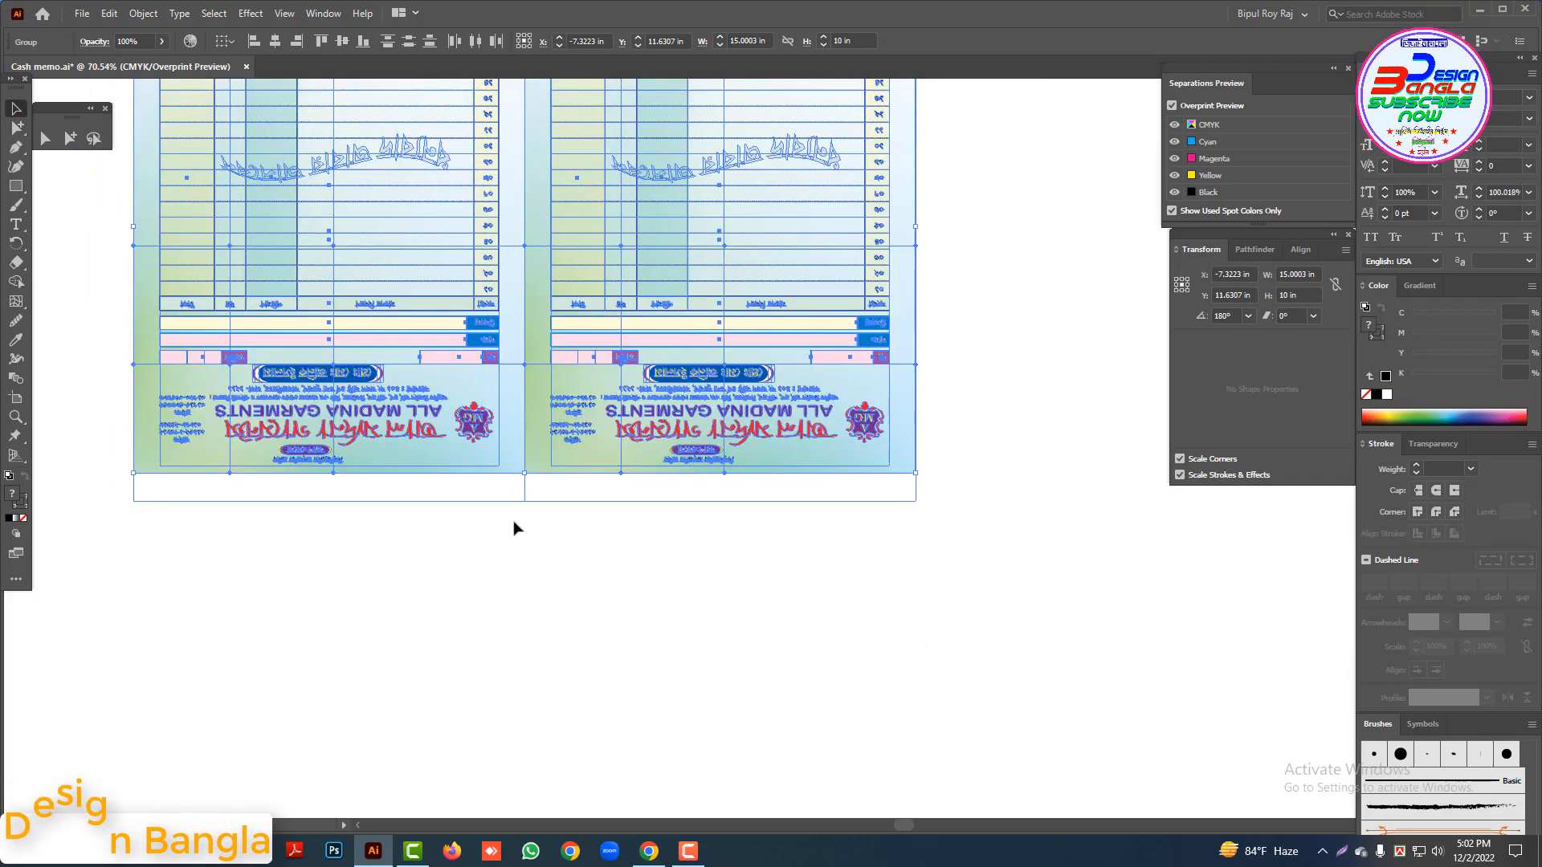
{"action": "left_click_drag", "start_coordinate": [568, 521], "coordinate": [679, 597]}
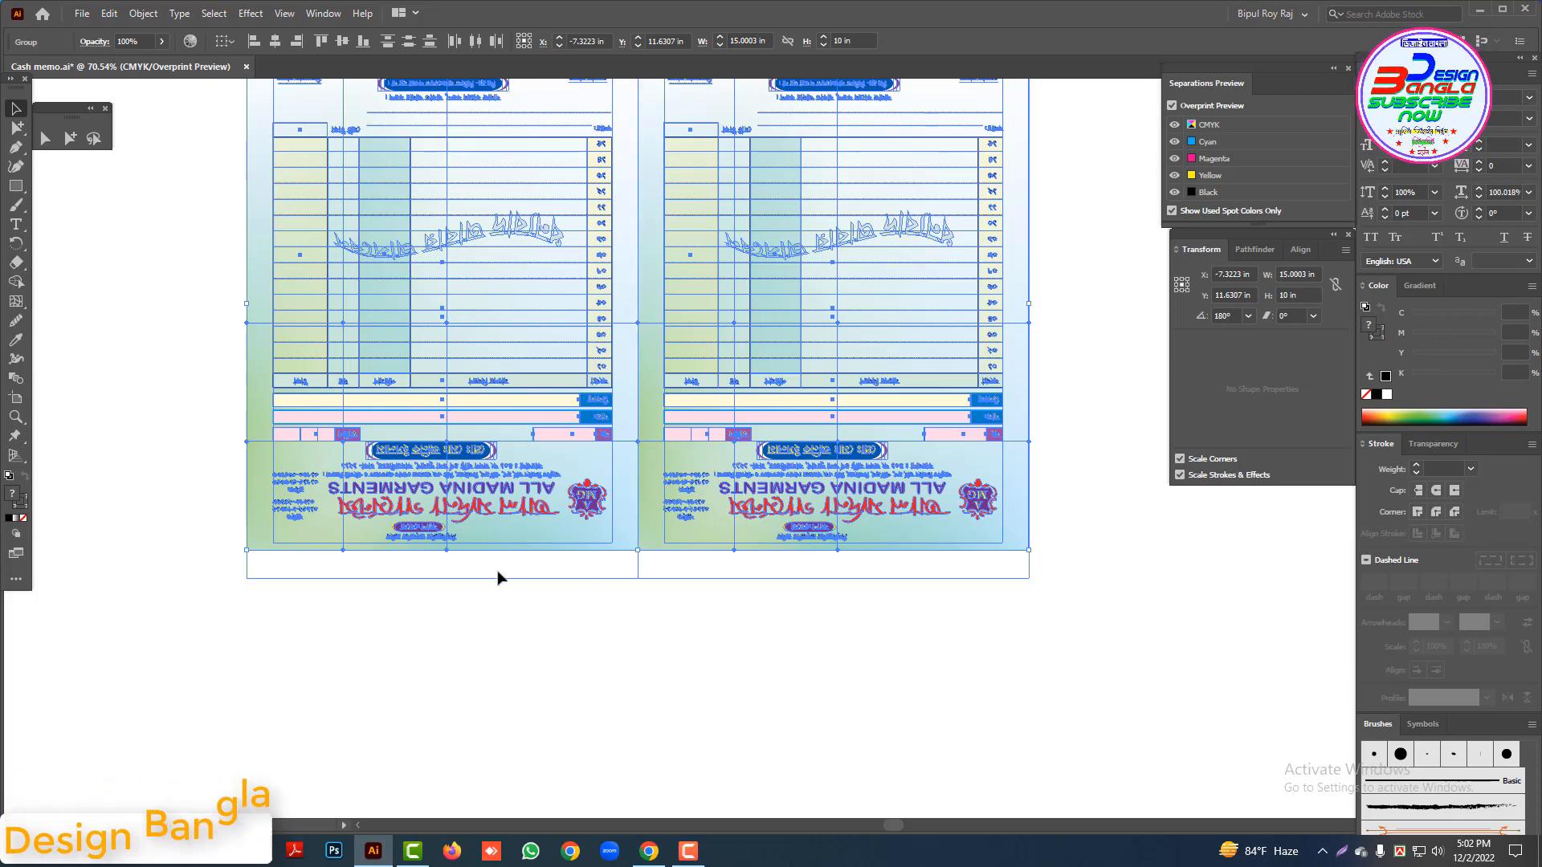
{"action": "key", "text": "ctrl+plus"}
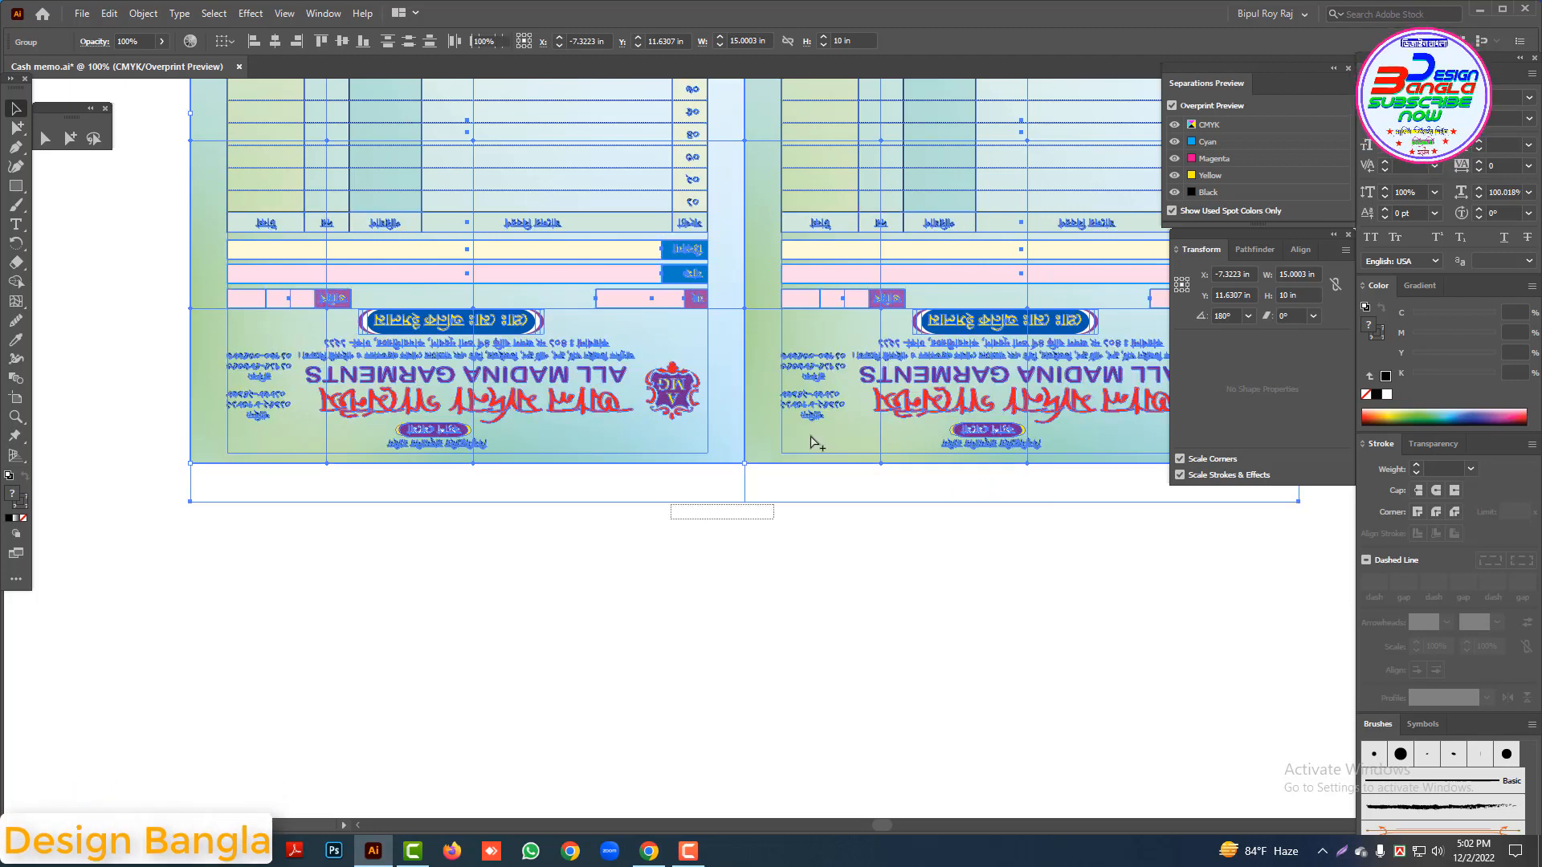
{"action": "key", "text": "ctrl+minus"}
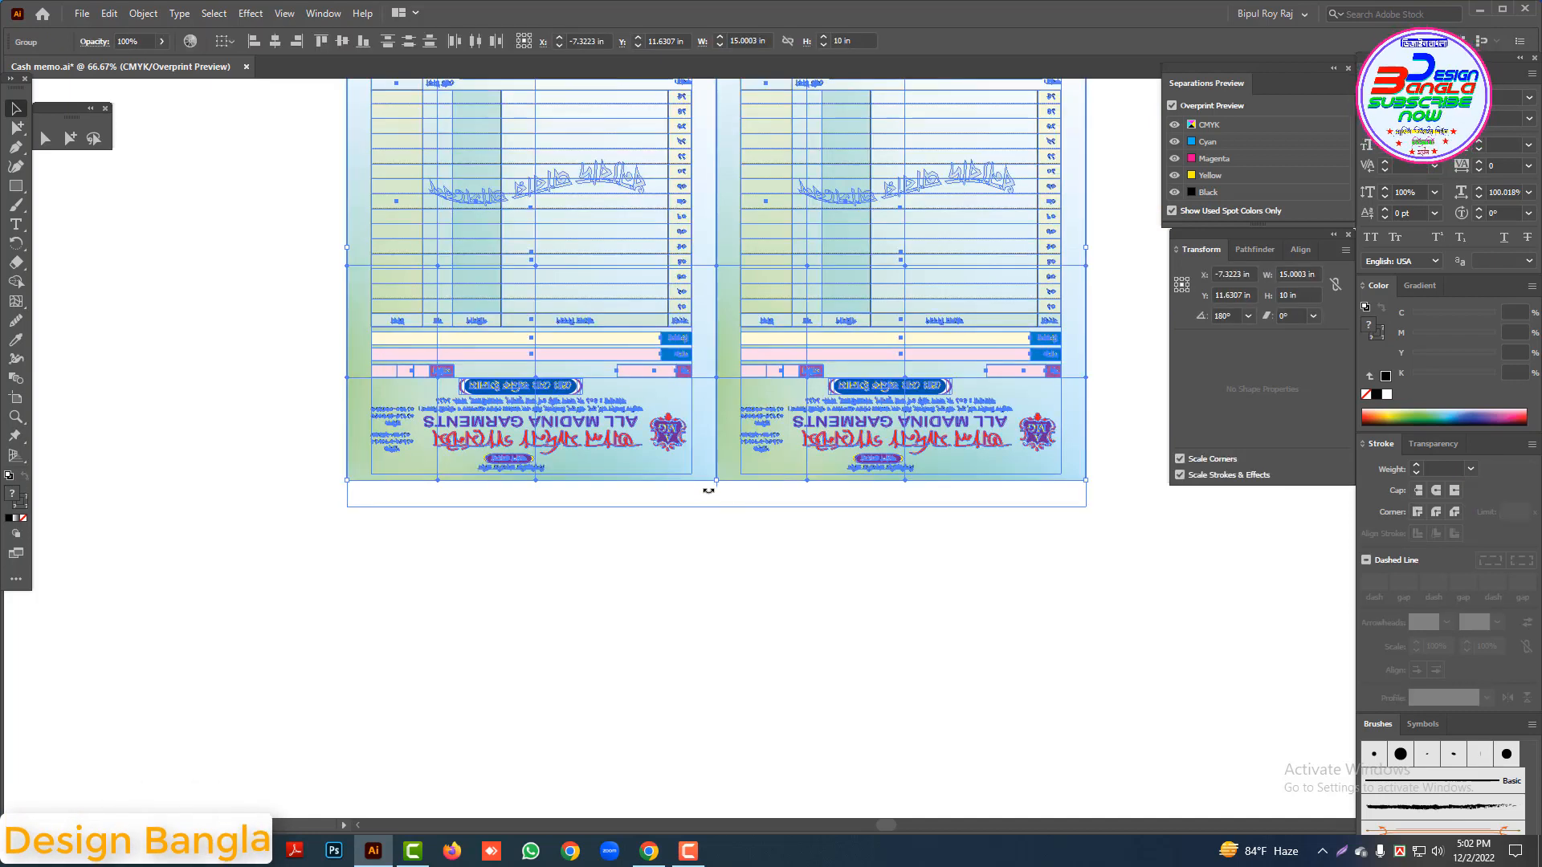
{"action": "key", "text": "ctrl+minus"}
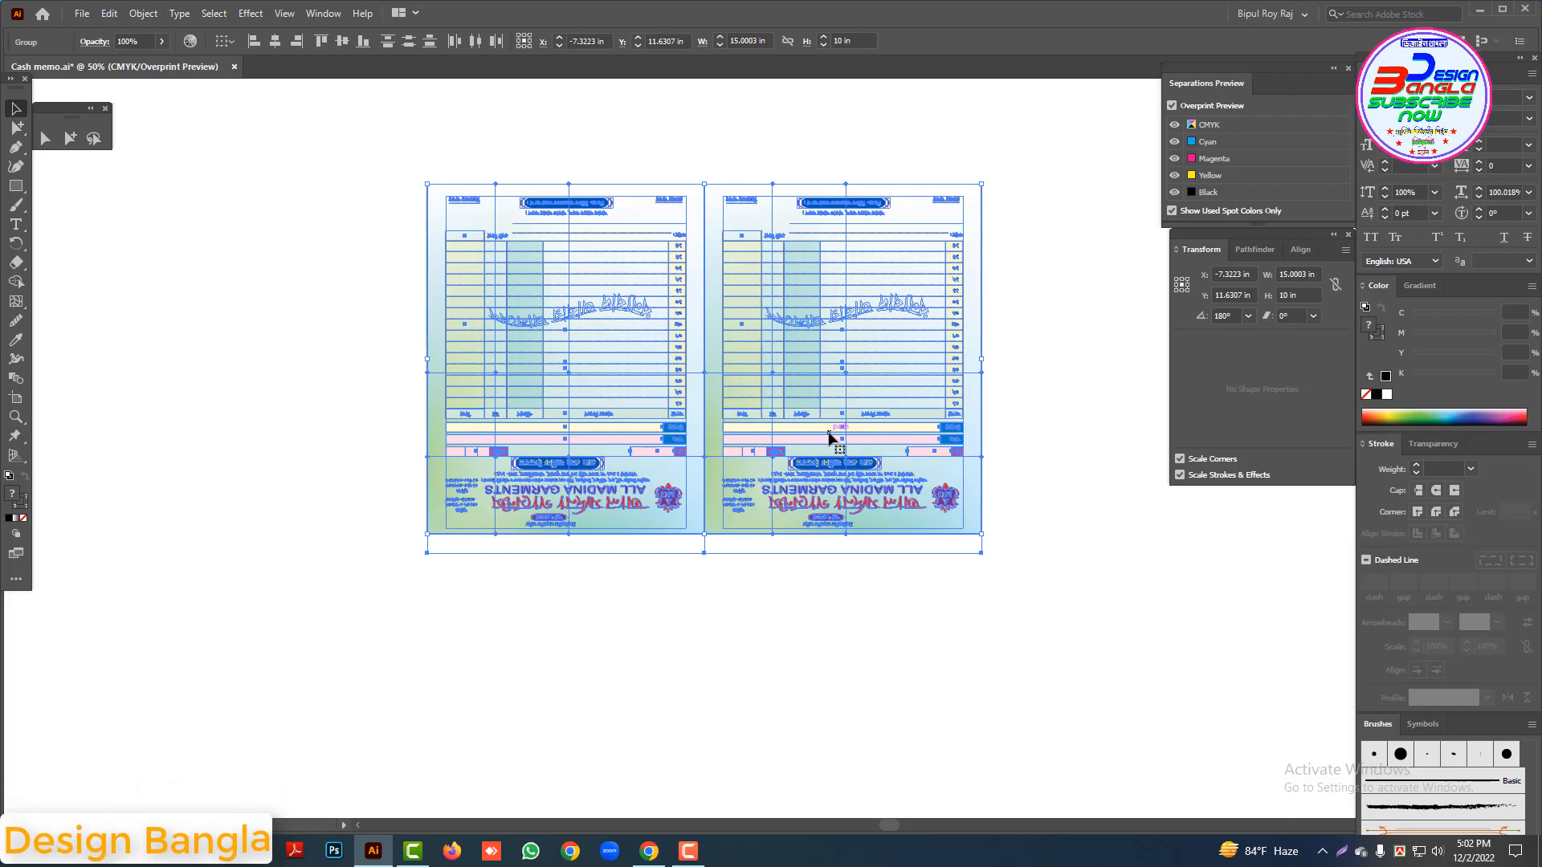
{"action": "scroll", "coordinate": [771, 502], "scroll_direction": "up", "scroll_amount": 1}
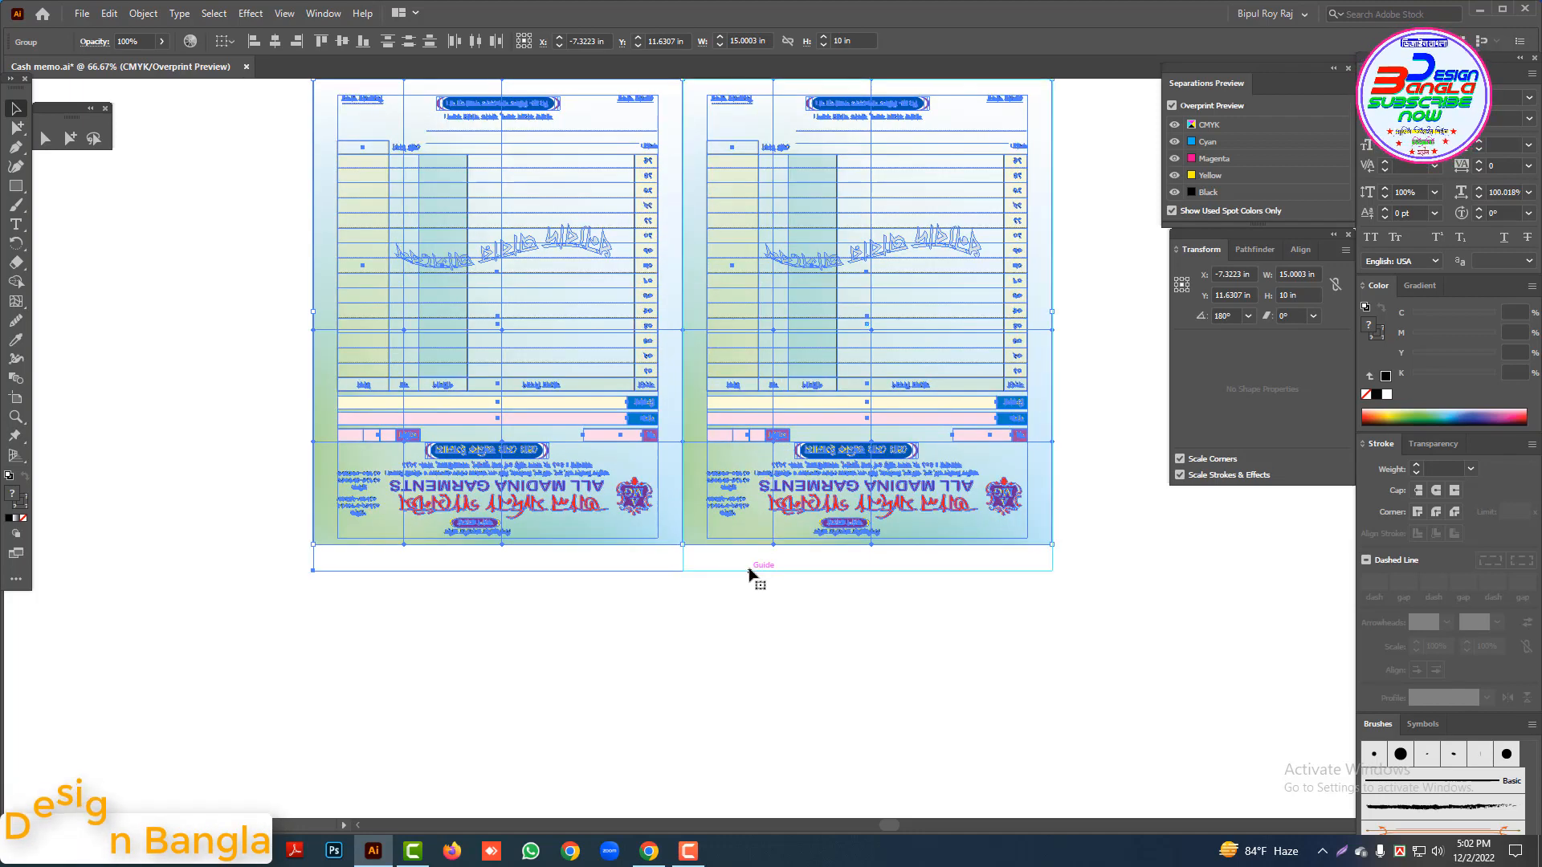
{"action": "key", "text": "ctrl+alt+space"}
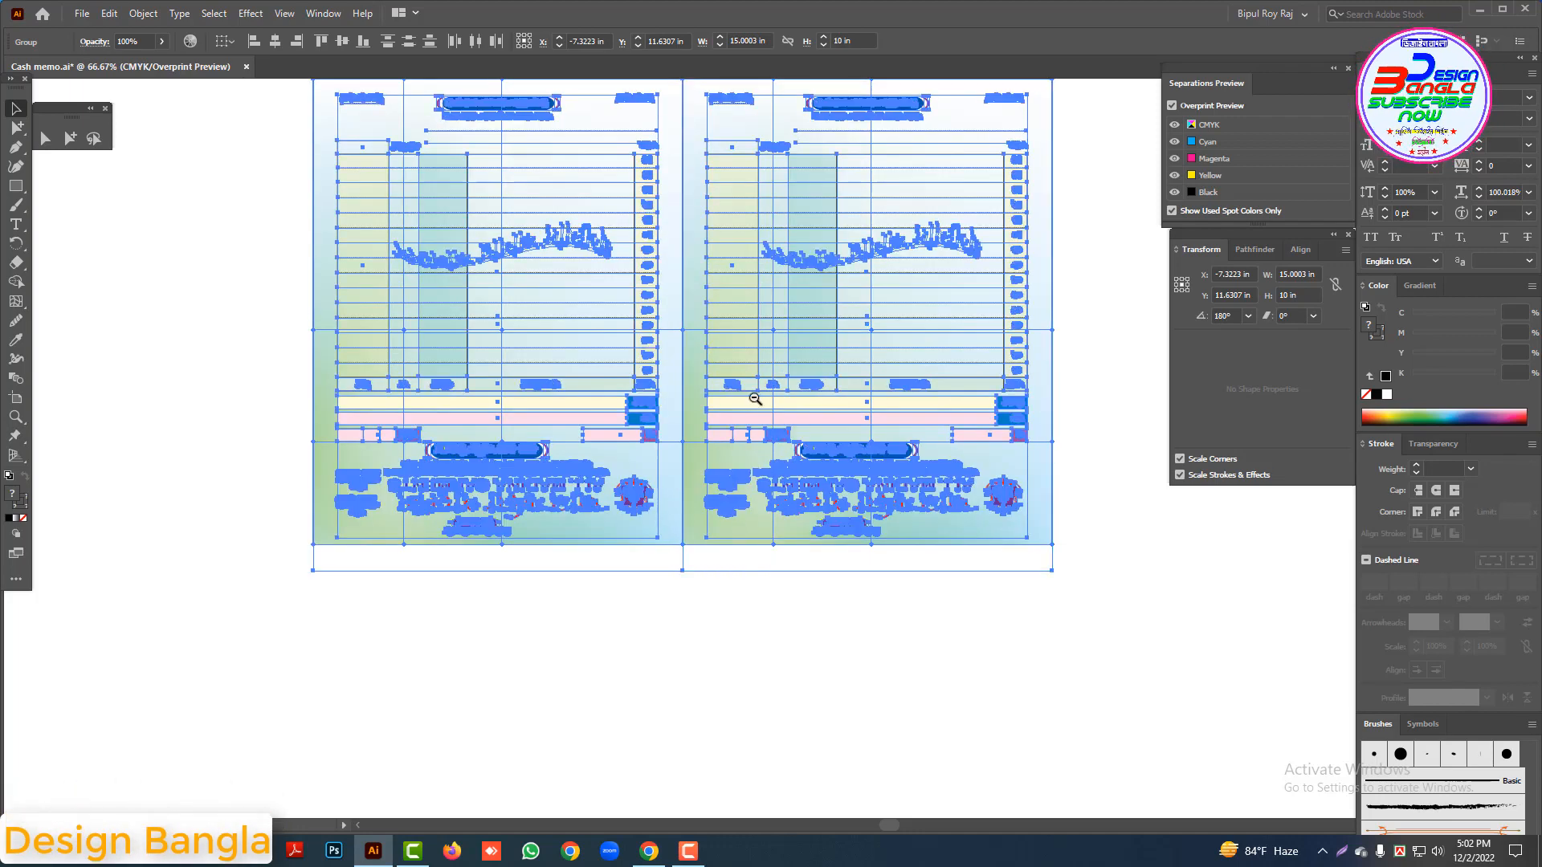
{"action": "left_click", "coordinate": [763, 606], "text": "ctrl+alt"}
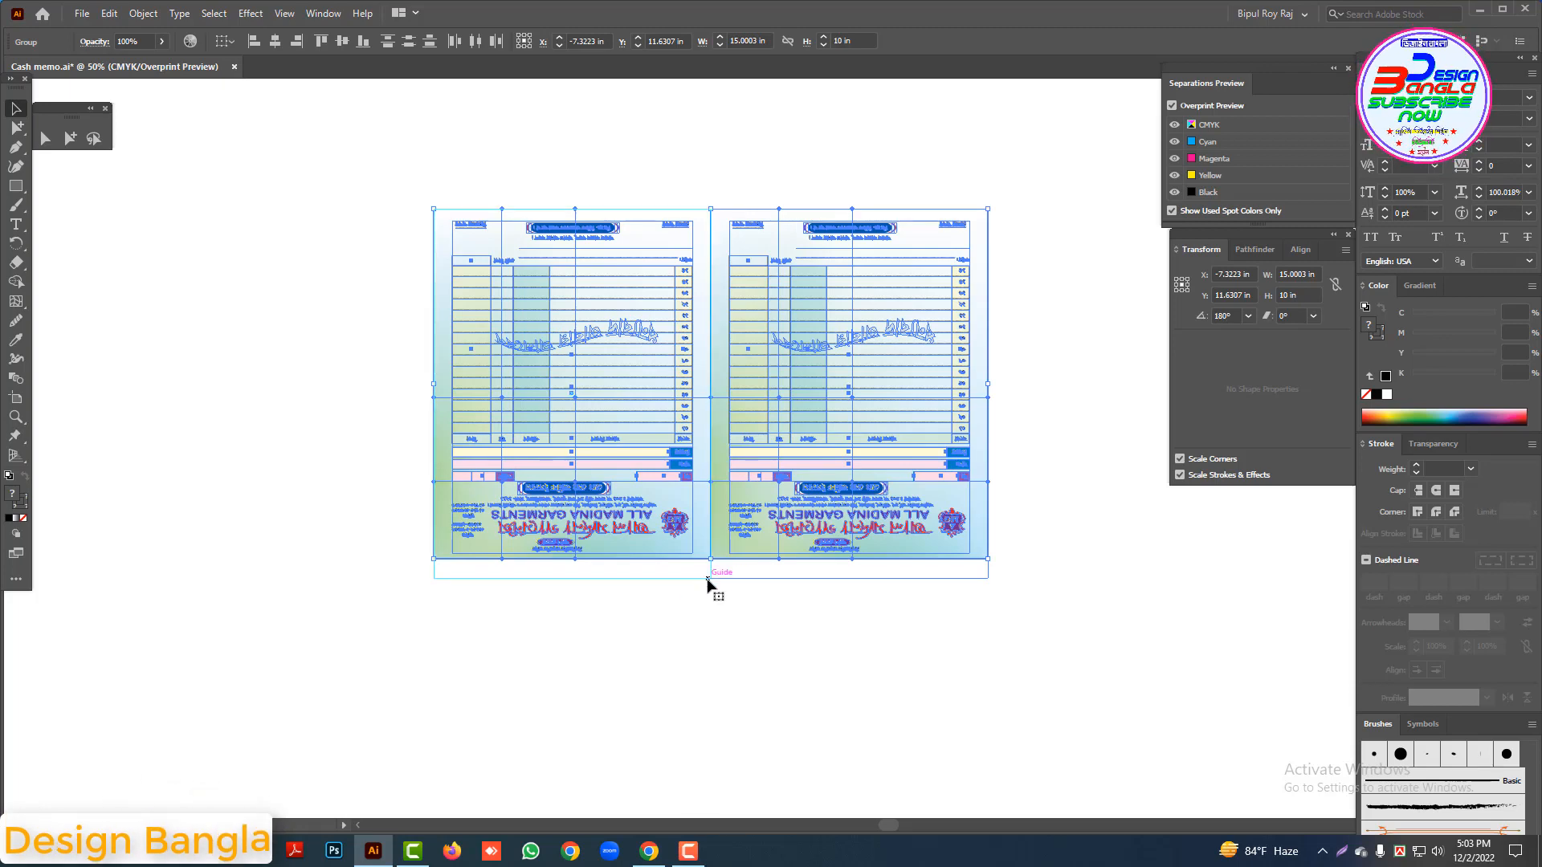
{"action": "left_click", "coordinate": [851, 395], "text": "ctrl+alt"}
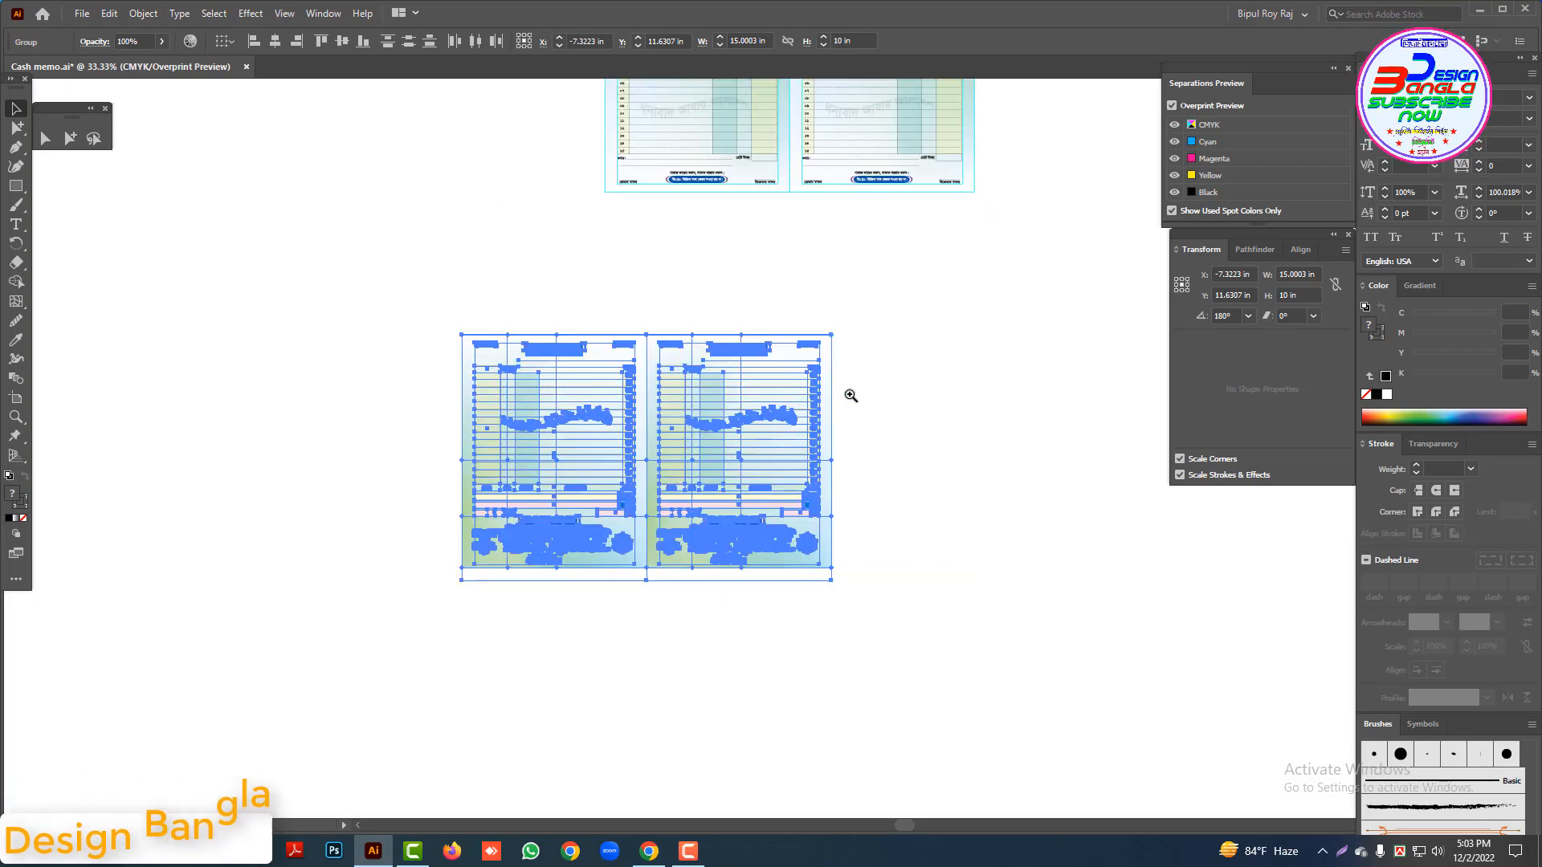
Step: Turn the flipped memo pair upright and rotate it 180° once more to demonstrate the flip
{"action": "key", "text": "r"}
{"action": "left_click_drag", "start_coordinate": [757, 395], "coordinate": [430, 640]}
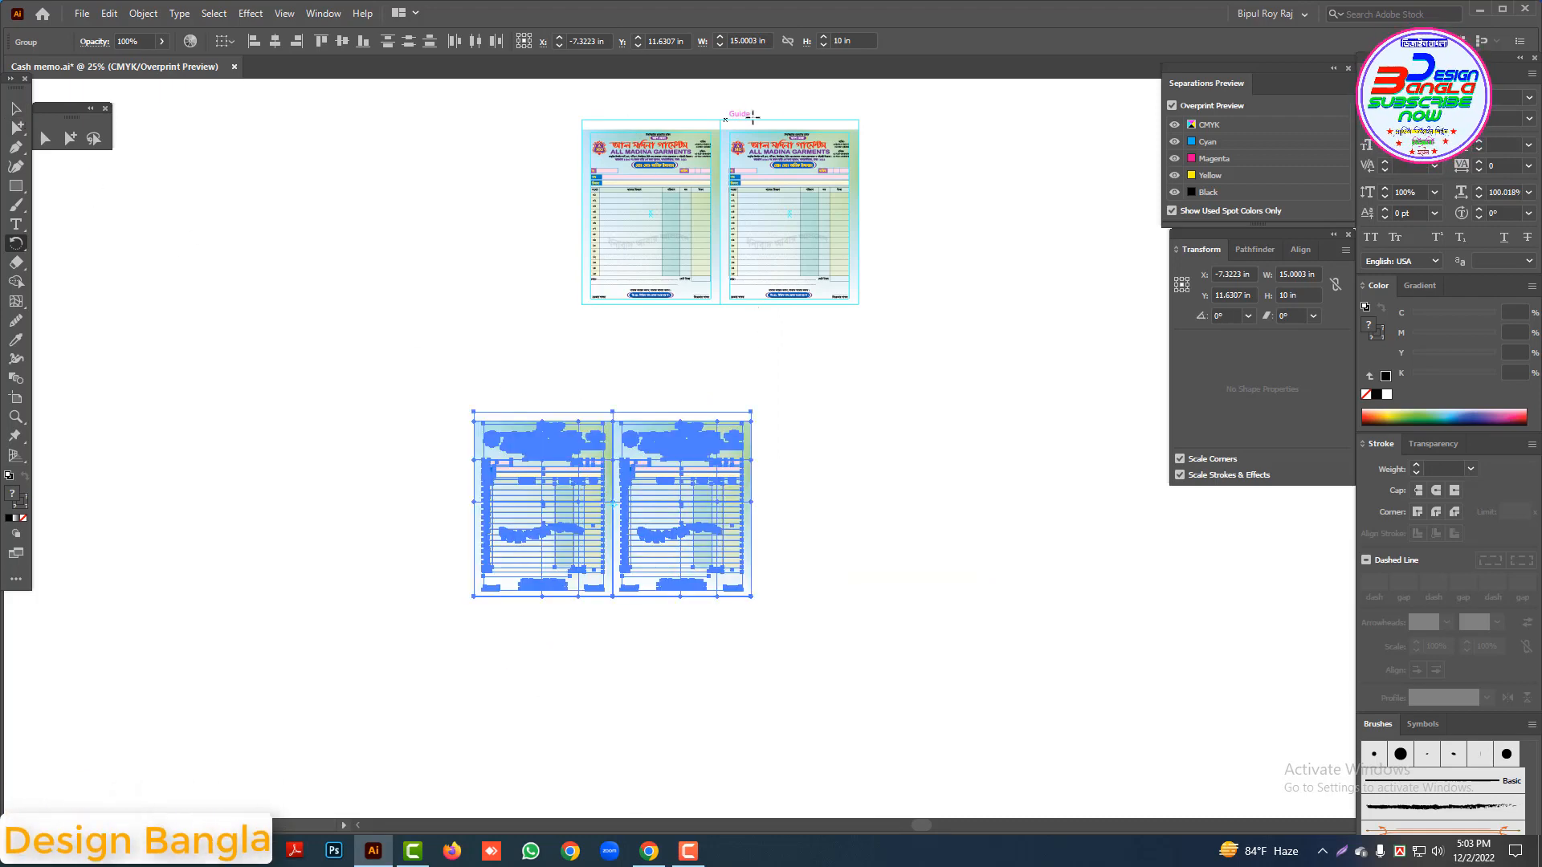
{"action": "left_click_drag", "start_coordinate": [753, 414], "coordinate": [441, 722]}
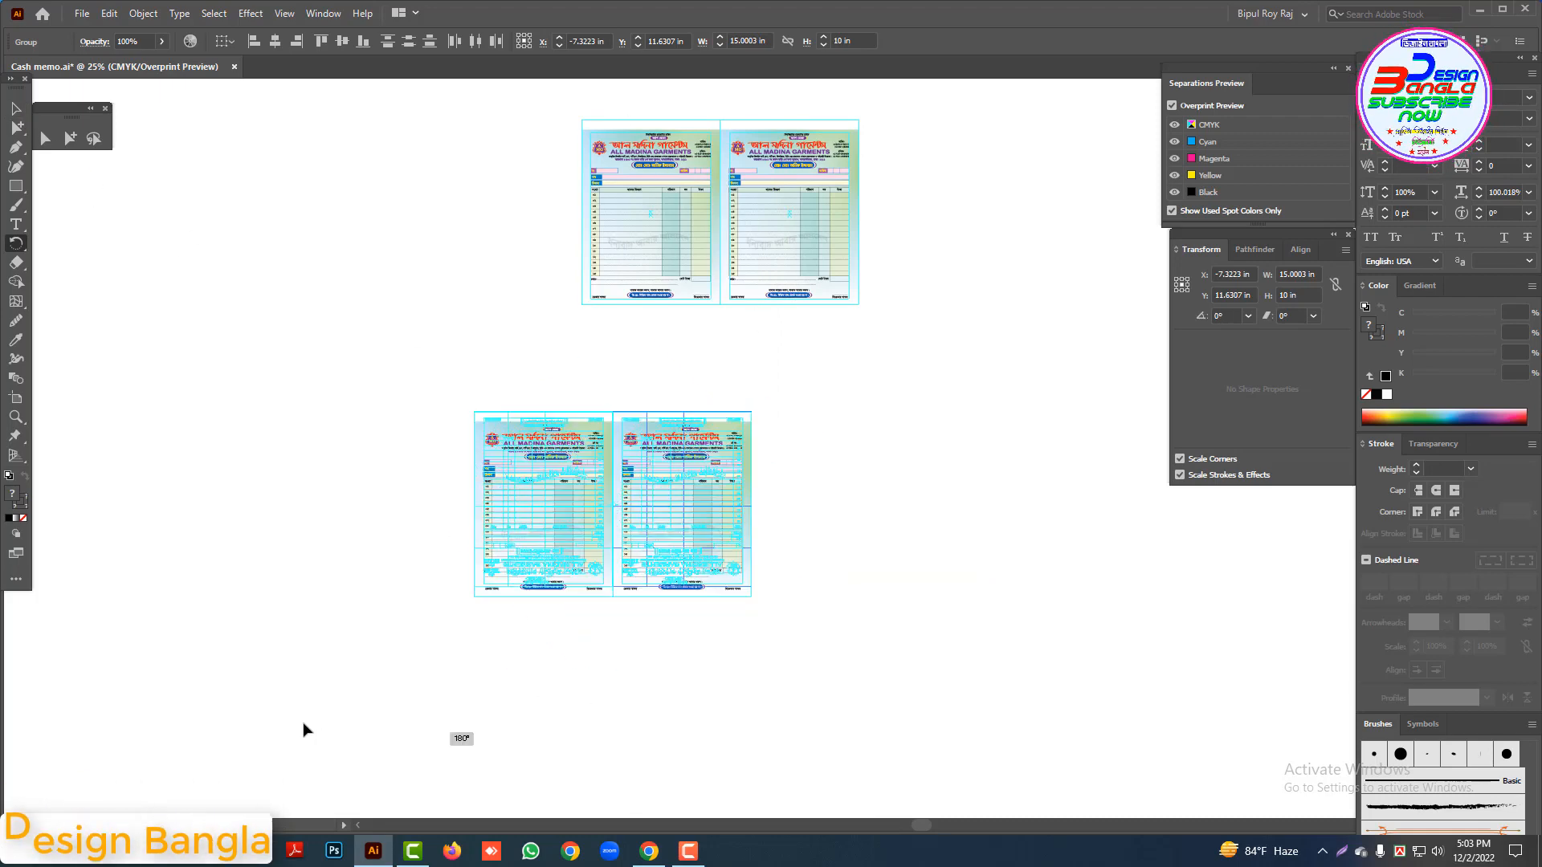
Step: Move the flipped memo pair directly beneath the upright pair, snapping its top and left edges to the upper pair's guides
{"action": "left_click", "coordinate": [16, 109]}
{"action": "left_click_drag", "start_coordinate": [583, 493], "coordinate": [699, 403]}
{"action": "scroll", "coordinate": [580, 281], "scroll_direction": "up", "scroll_amount": 5}
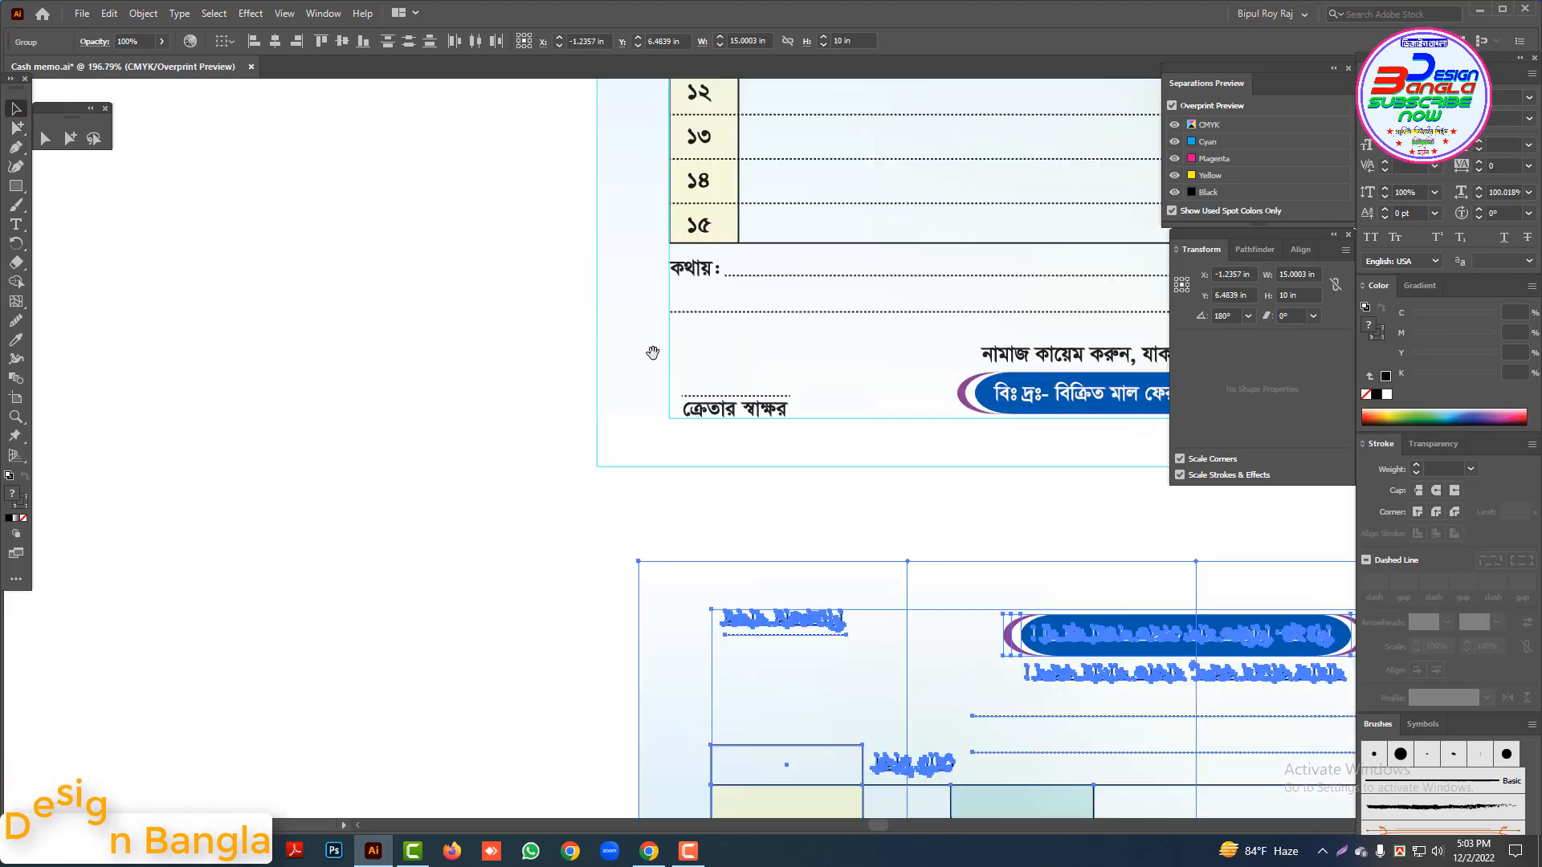
{"action": "left_click_drag", "start_coordinate": [796, 649], "coordinate": [752, 534]}
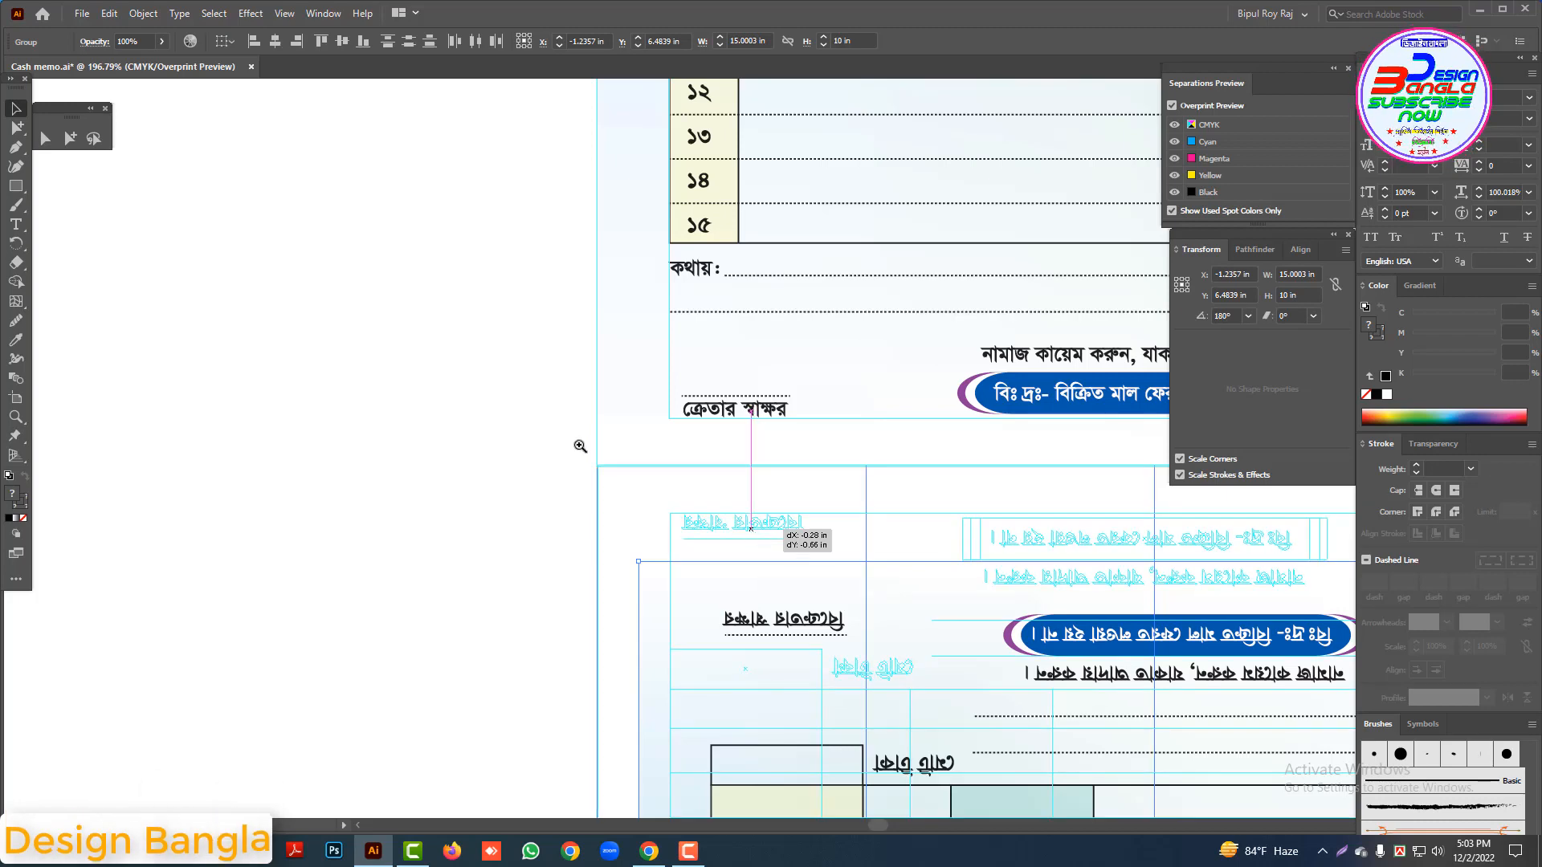
{"action": "left_click_drag", "start_coordinate": [578, 442], "coordinate": [706, 522]}
{"action": "left_click_drag", "start_coordinate": [420, 320], "coordinate": [453, 347]}
{"action": "key", "text": "ctrl+minus"}
{"action": "key", "text": "ctrl+minus"}
{"action": "key", "text": "ctrl+minus"}
{"action": "key", "text": "ctrl+minus"}
{"action": "key", "text": "ctrl+minus"}
{"action": "key", "text": "ctrl+minus"}
{"action": "key", "text": "ctrl+minus"}
{"action": "key", "text": "ctrl+minus"}
{"action": "key", "text": "ctrl+minus"}
{"action": "key", "text": "ctrl+minus"}
{"action": "key", "text": "ctrl+minus"}
{"action": "key", "text": "ctrl+minus"}
{"action": "key", "text": "ctrl+minus"}
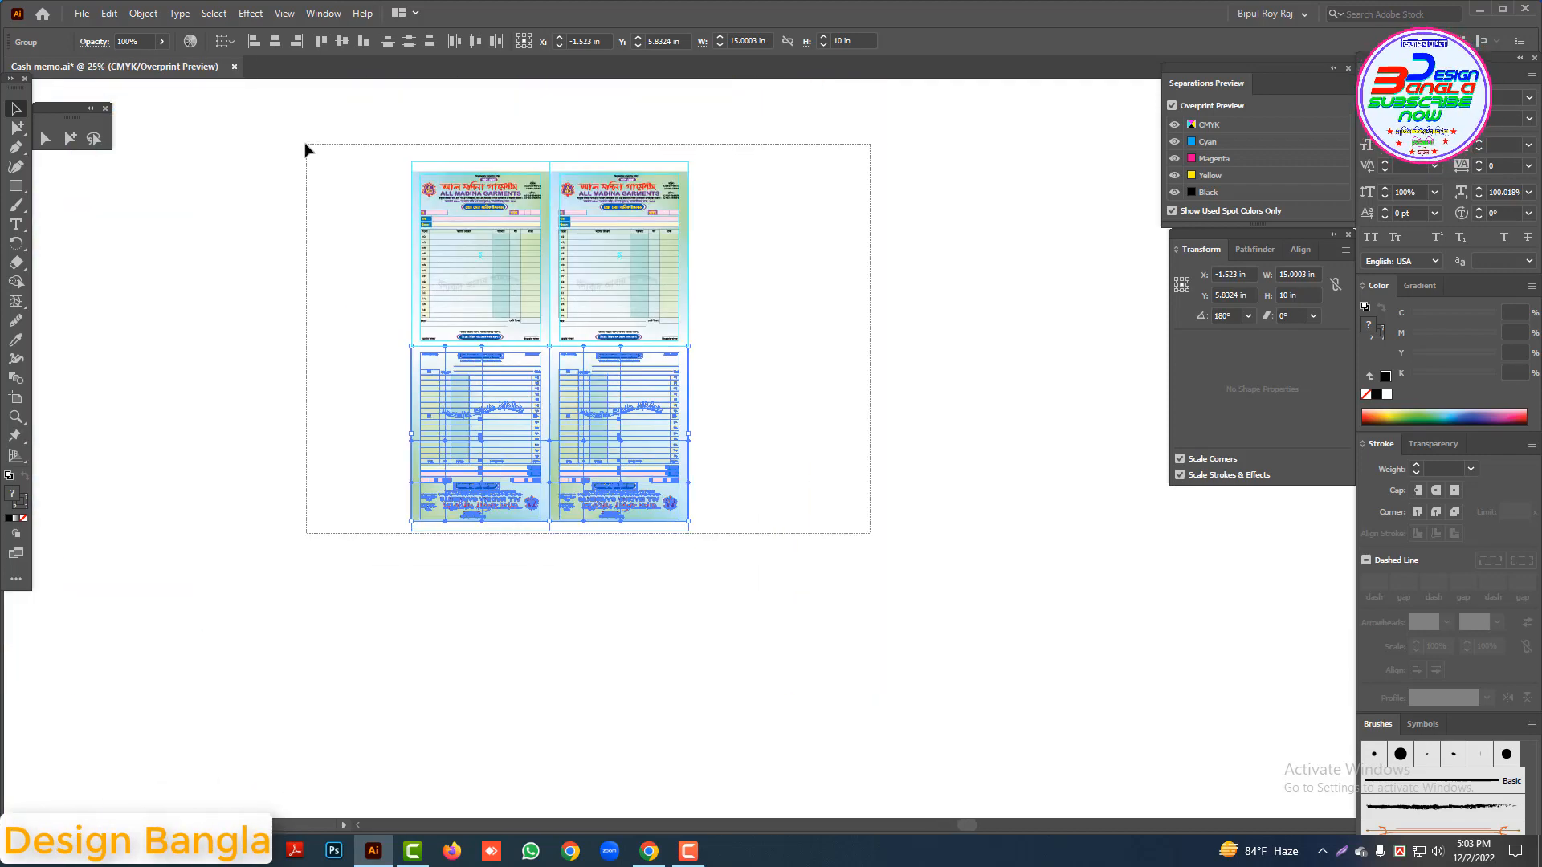
Step: Group all four memos and rotate the group 90° into a landscape layout
{"action": "left_click_drag", "start_coordinate": [306, 145], "coordinate": [306, 146]}
{"action": "key", "text": "ctrl+g"}
{"action": "left_click", "coordinate": [774, 371]}
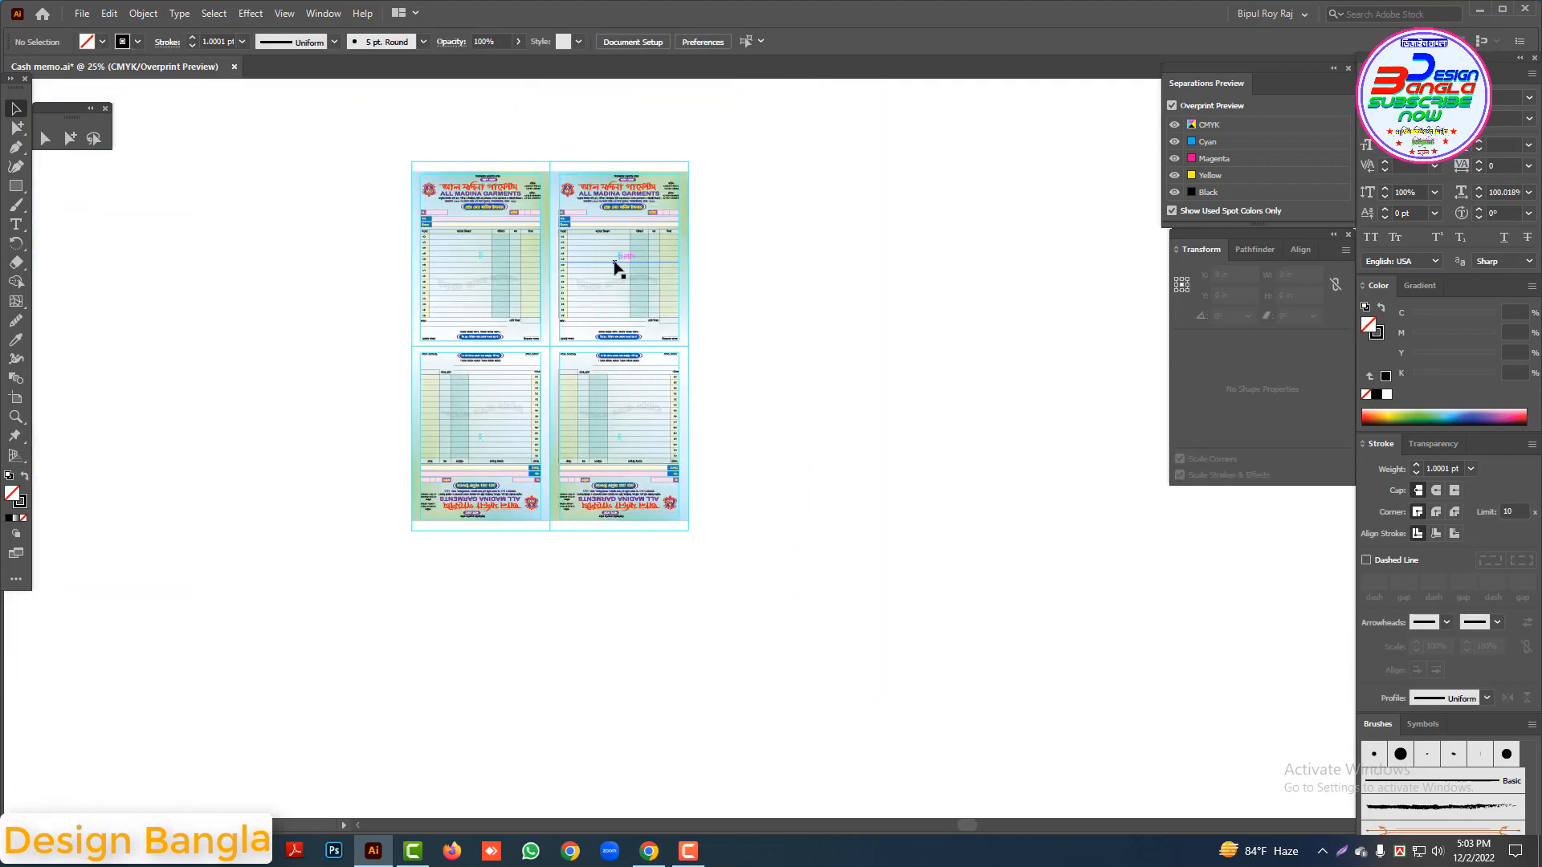
{"action": "left_click", "coordinate": [615, 268]}
{"action": "key", "text": "r"}
{"action": "left_click_drag", "start_coordinate": [807, 542], "coordinate": [807, 542]}
{"action": "key", "text": "v"}
Step: Move the rotated four-memo group about 5.71 in right and 6.3 in down
{"action": "left_click_drag", "start_coordinate": [595, 411], "coordinate": [695, 520]}
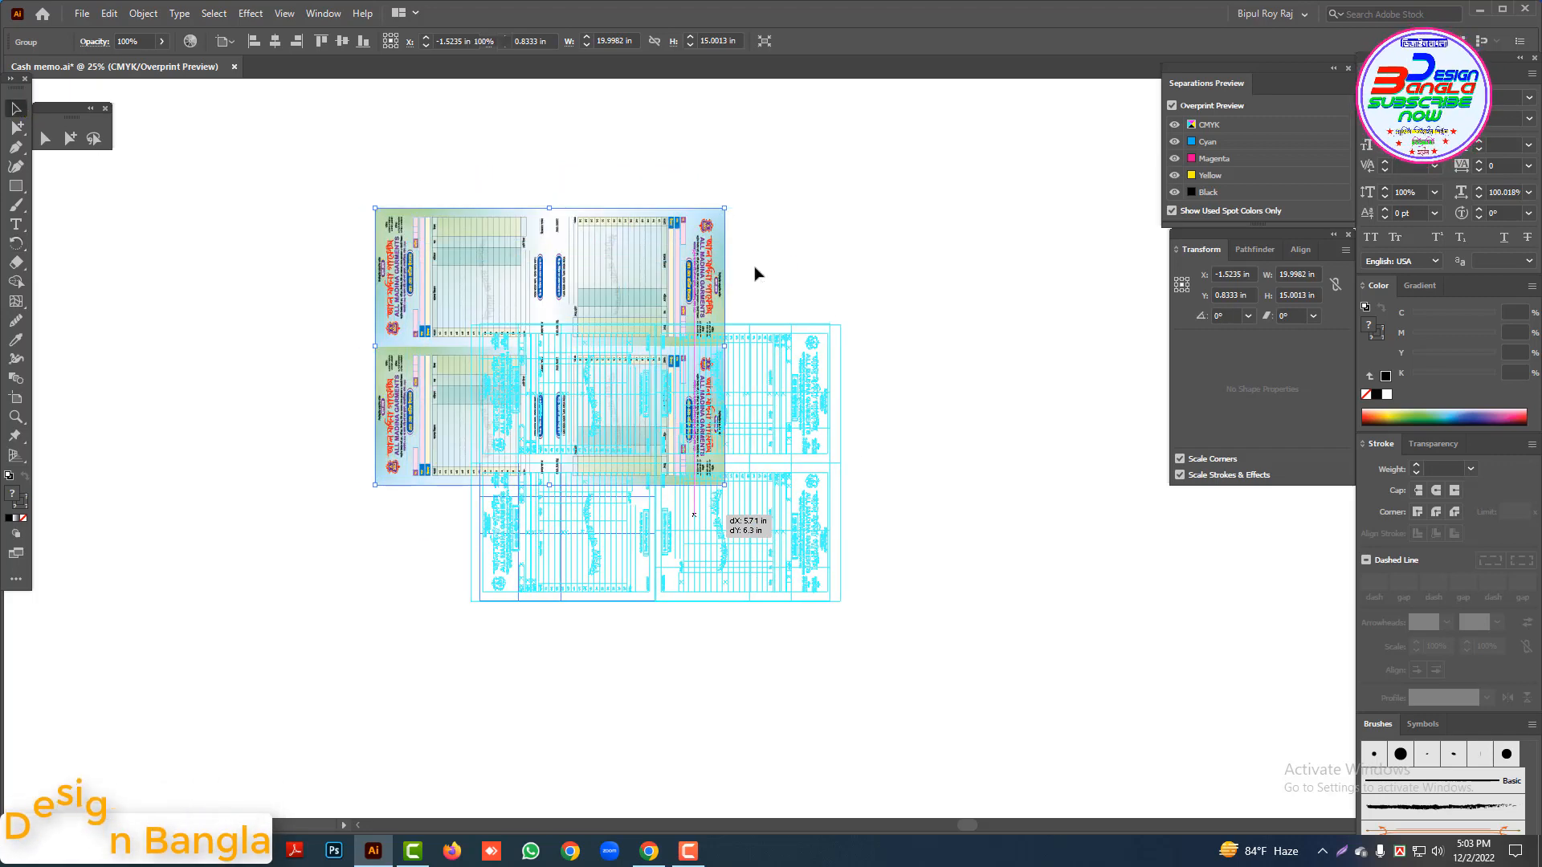
{"action": "left_click", "coordinate": [757, 269]}
{"action": "left_click", "coordinate": [721, 479], "text": "ctrl"}
{"action": "left_click", "coordinate": [711, 436], "text": "ctrl"}
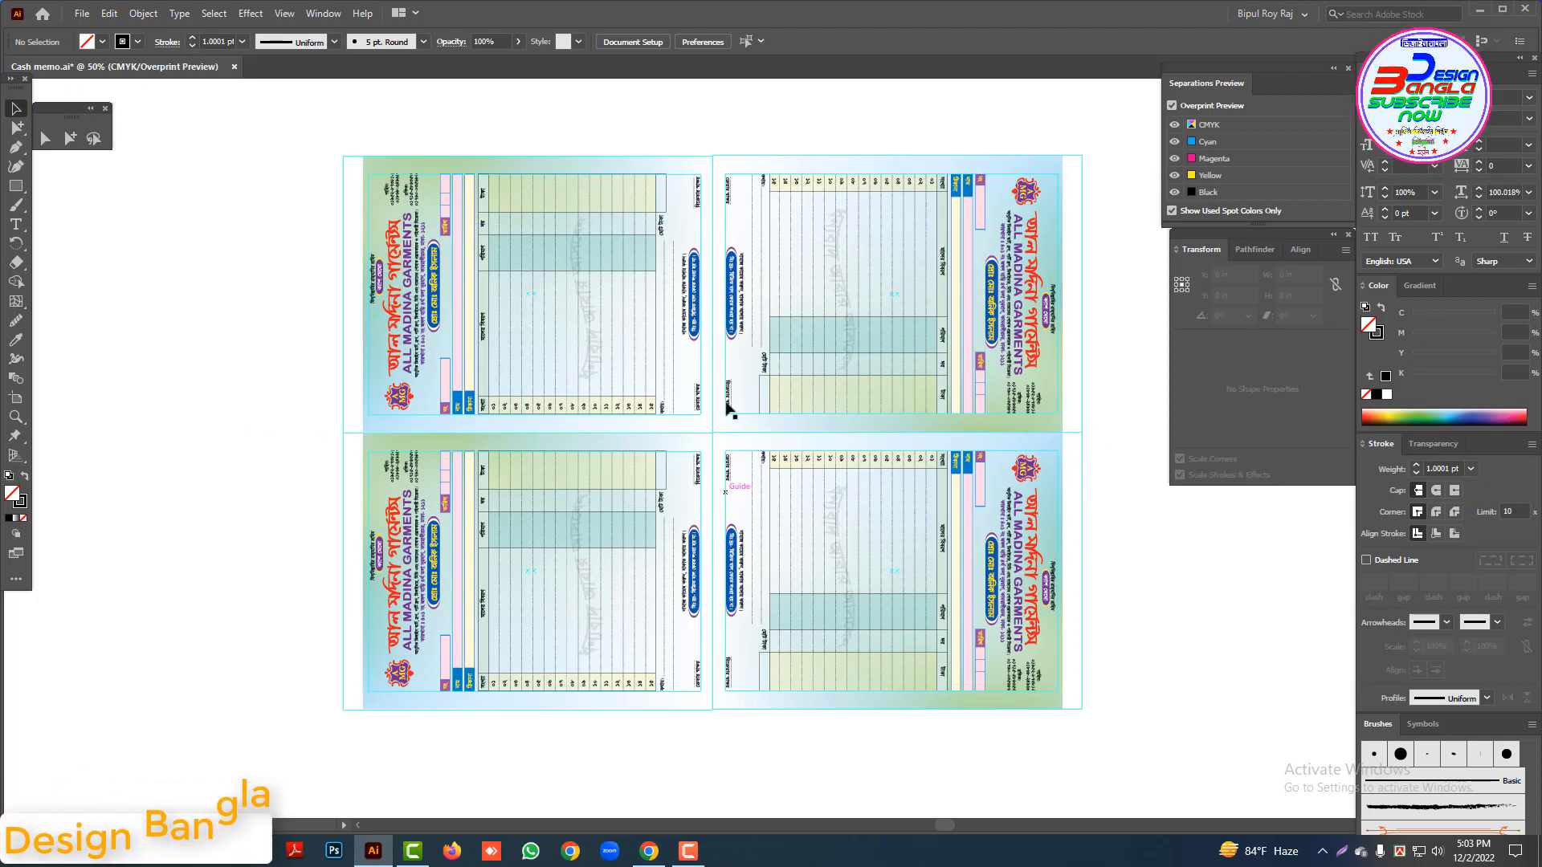
Step: Ungroup the four-memo layout into separately movable pieces
{"action": "left_click", "coordinate": [675, 663]}
{"action": "right_click", "coordinate": [677, 663]}
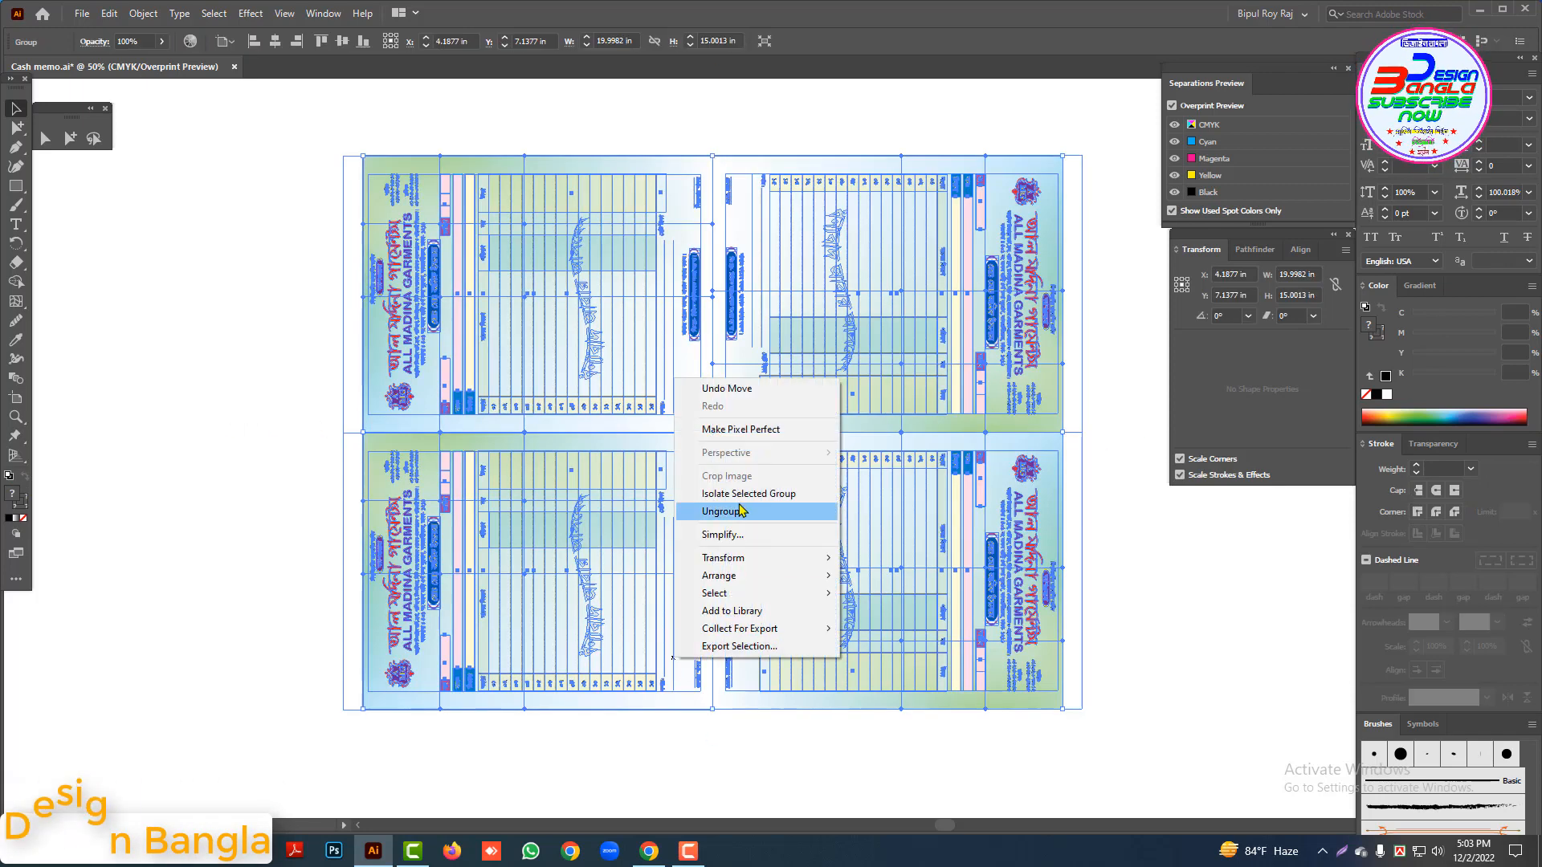
{"action": "left_click", "coordinate": [733, 513]}
{"action": "left_click", "coordinate": [733, 765]}
Step: Nudge the left-hand memo pair horizontally so its right edge meets the vertical centre guide exactly
{"action": "left_click_drag", "start_coordinate": [278, 358], "coordinate": [388, 480]}
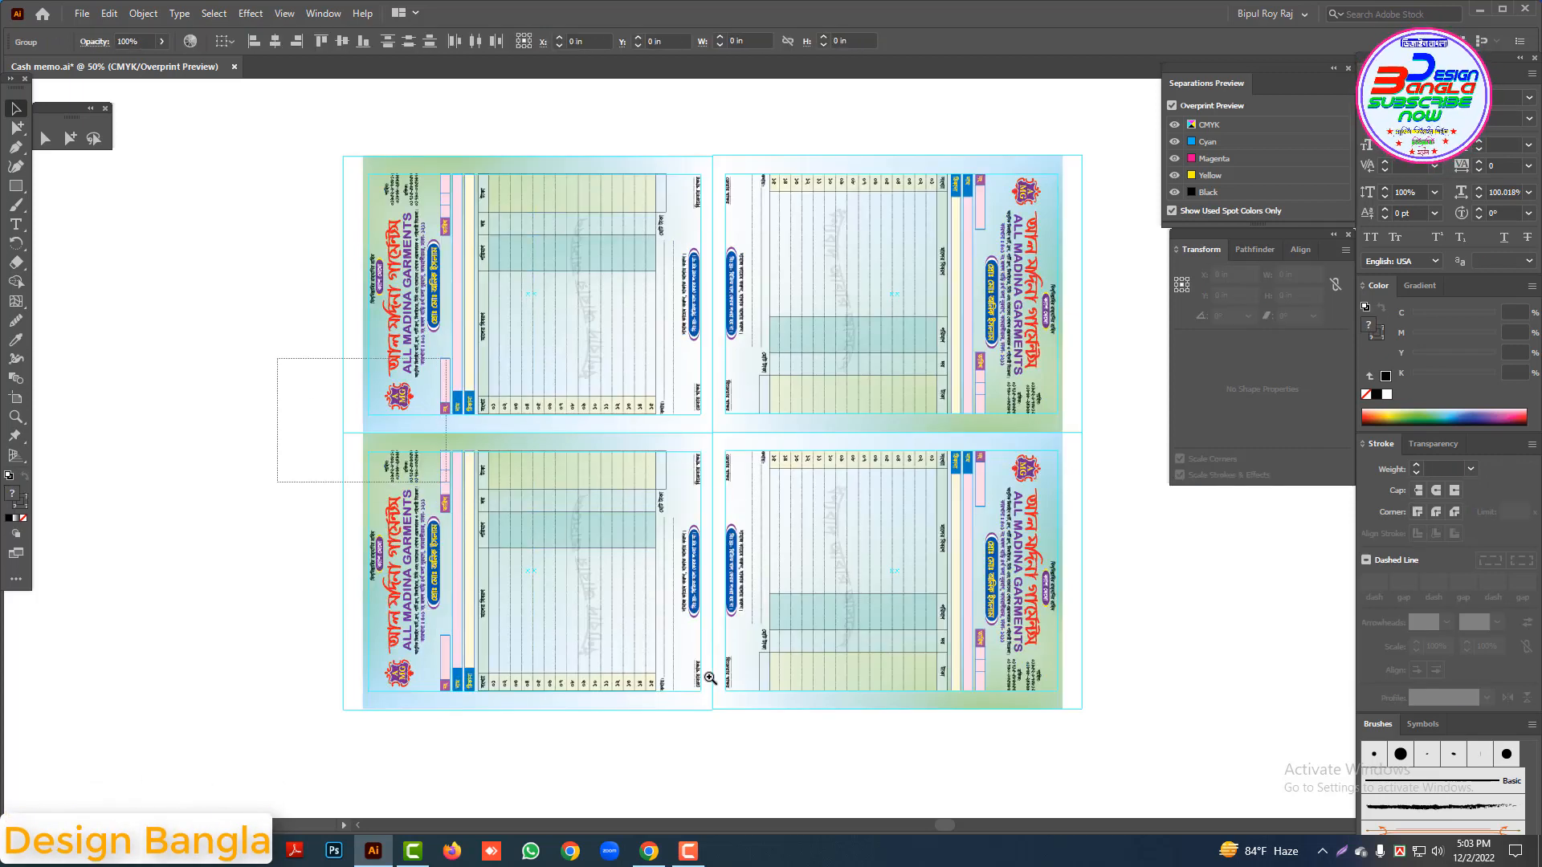
{"action": "left_click_drag", "start_coordinate": [688, 673], "coordinate": [729, 766]}
{"action": "left_click_drag", "start_coordinate": [703, 344], "coordinate": [766, 416]}
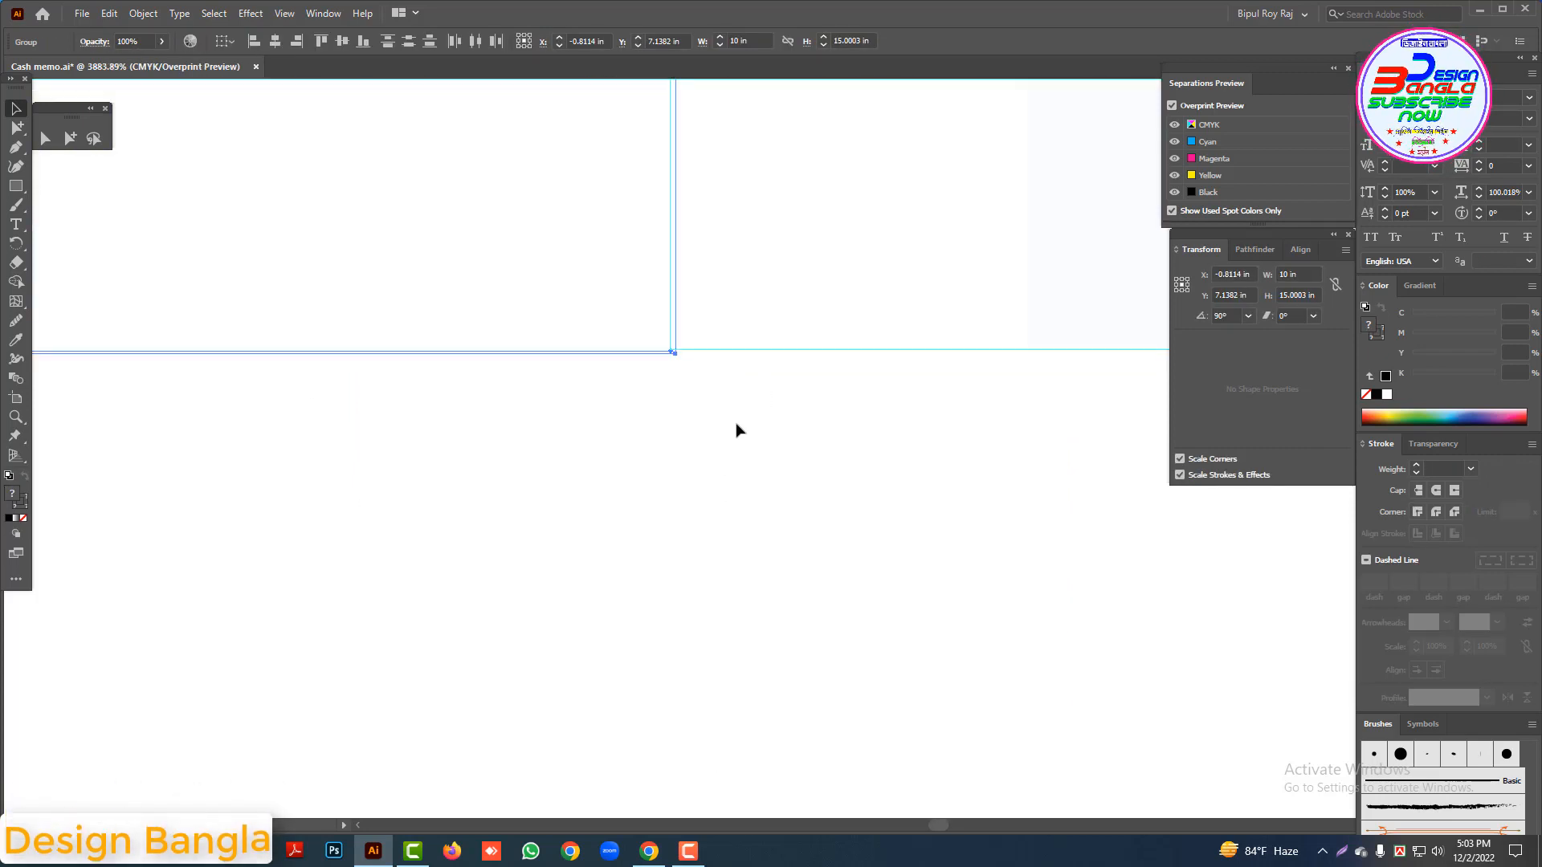
{"action": "left_click_drag", "start_coordinate": [643, 361], "coordinate": [589, 355]}
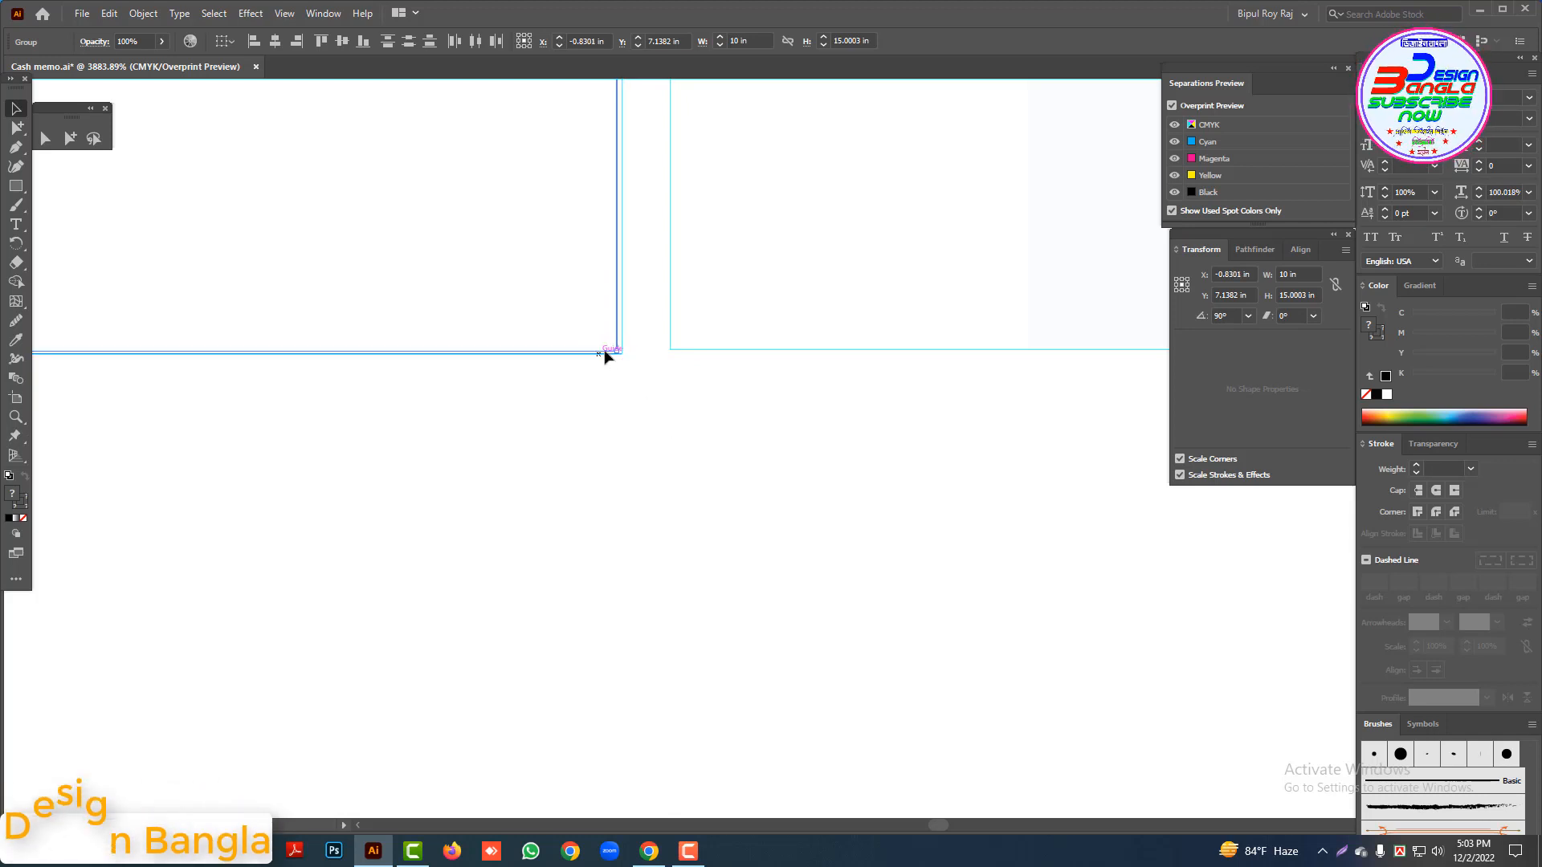
{"action": "left_click_drag", "start_coordinate": [610, 355], "coordinate": [643, 354]}
{"action": "left_click", "coordinate": [681, 421]}
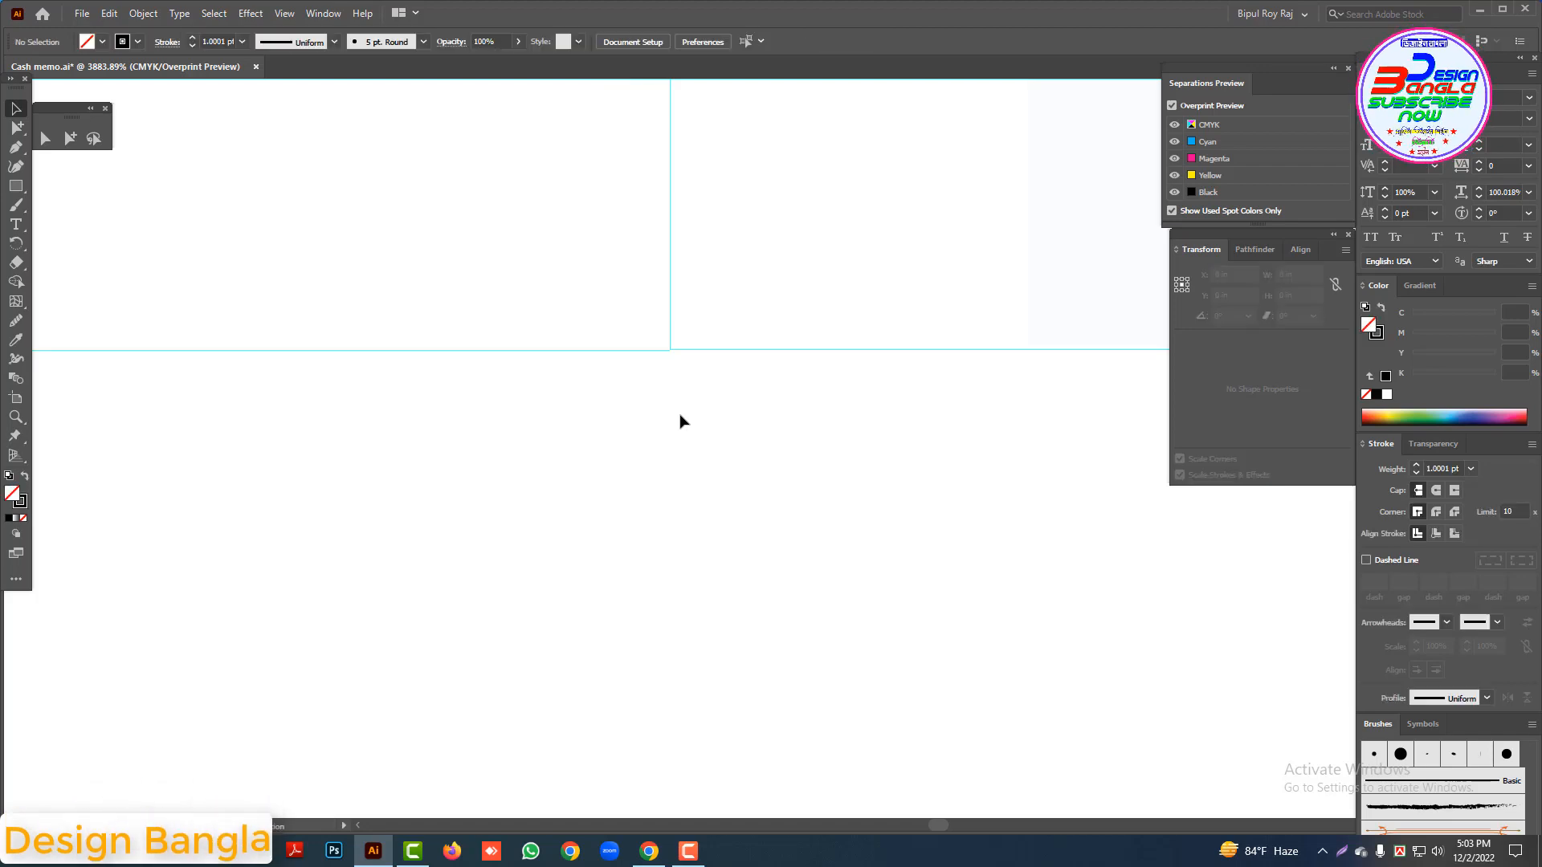
{"action": "key", "text": "ctrl+0"}
{"action": "key", "text": "ctrl+minus"}
{"action": "key", "text": "ctrl+minus"}
{"action": "left_click_drag", "start_coordinate": [1059, 534], "coordinate": [812, 475]}
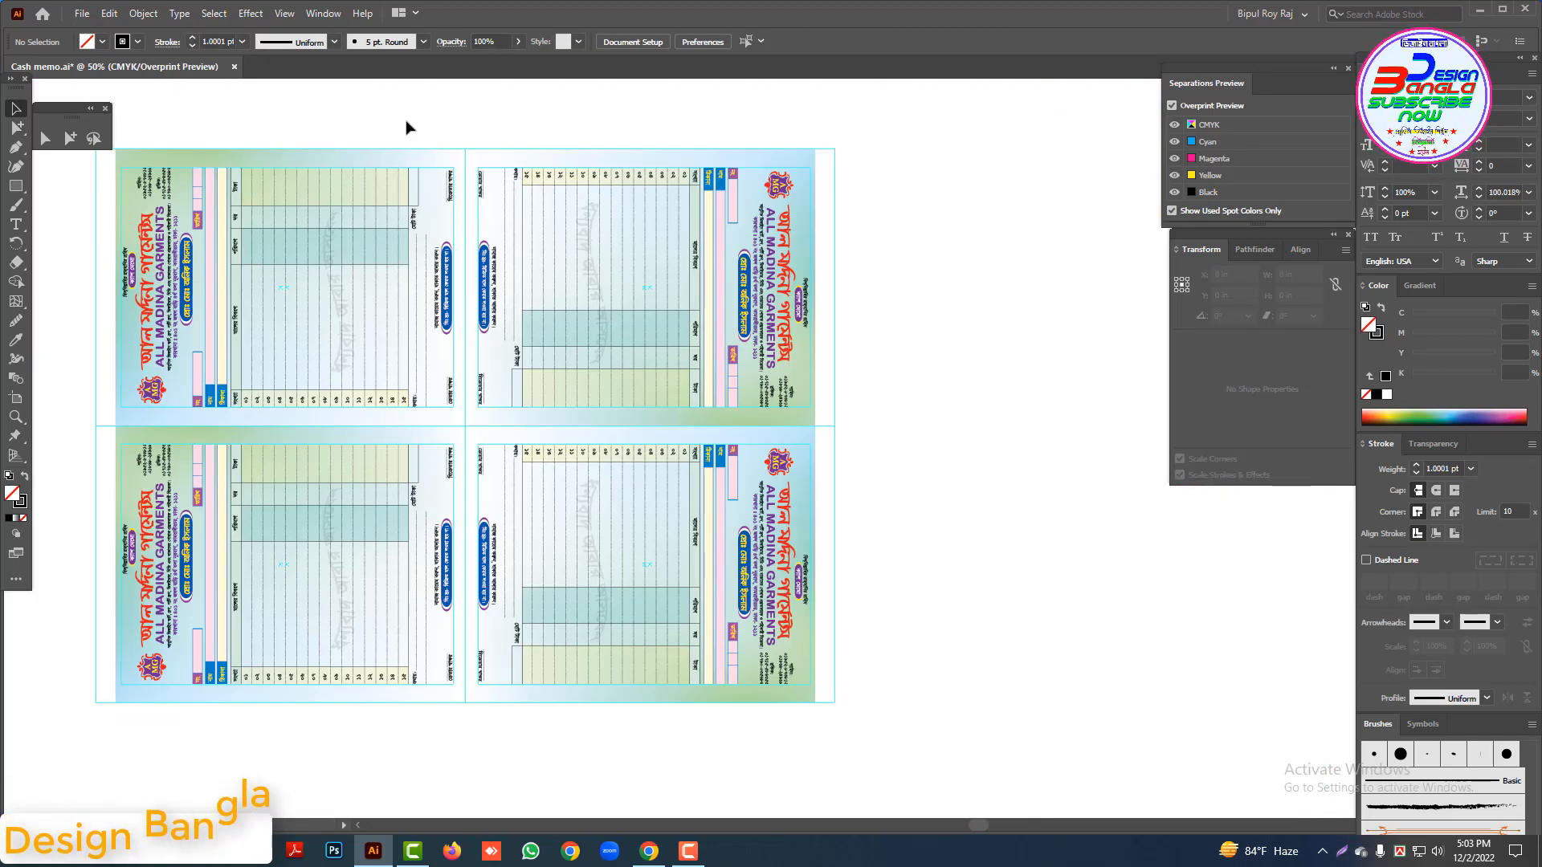
Step: Regroup the four memos into a single group and deselect it
{"action": "left_click", "coordinate": [618, 544]}
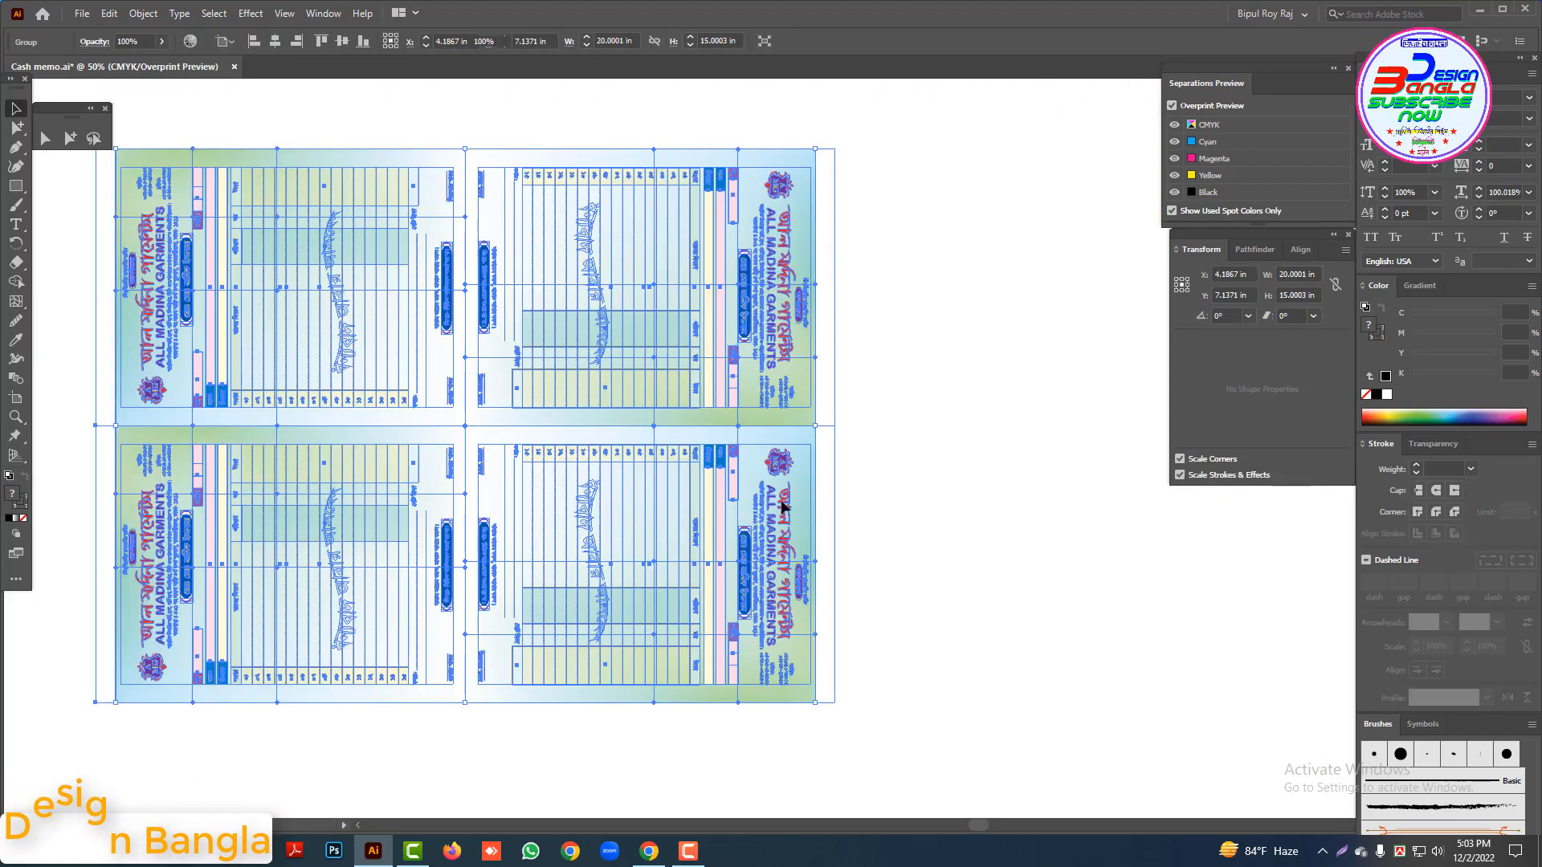
{"action": "key", "text": "ctrl+shift+a"}
{"action": "left_click", "coordinate": [658, 436], "text": "ctrl+alt"}
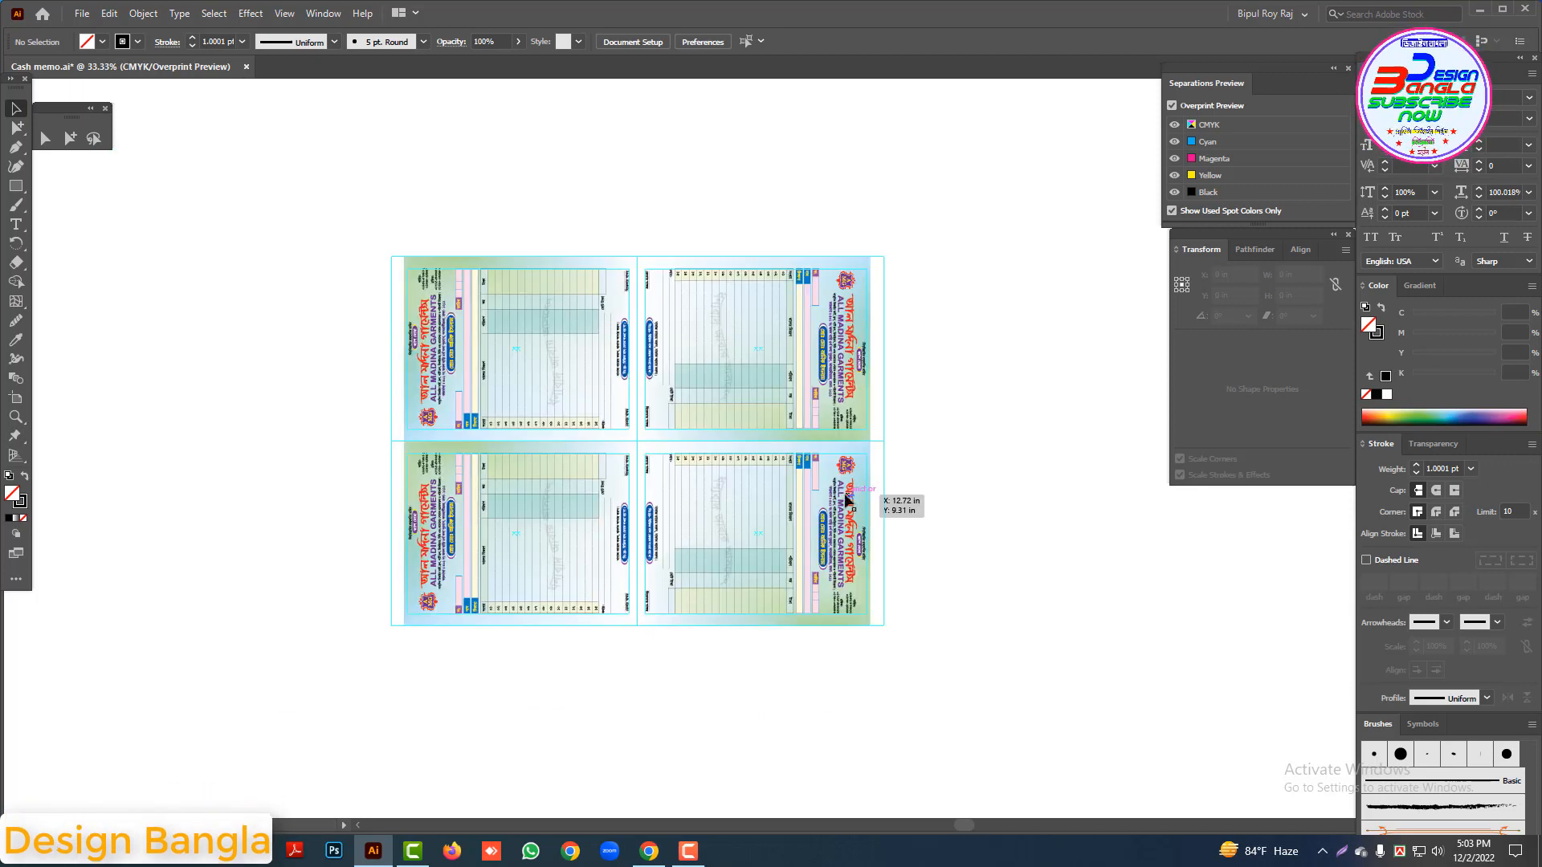
{"action": "key", "text": "ctrl+plus"}
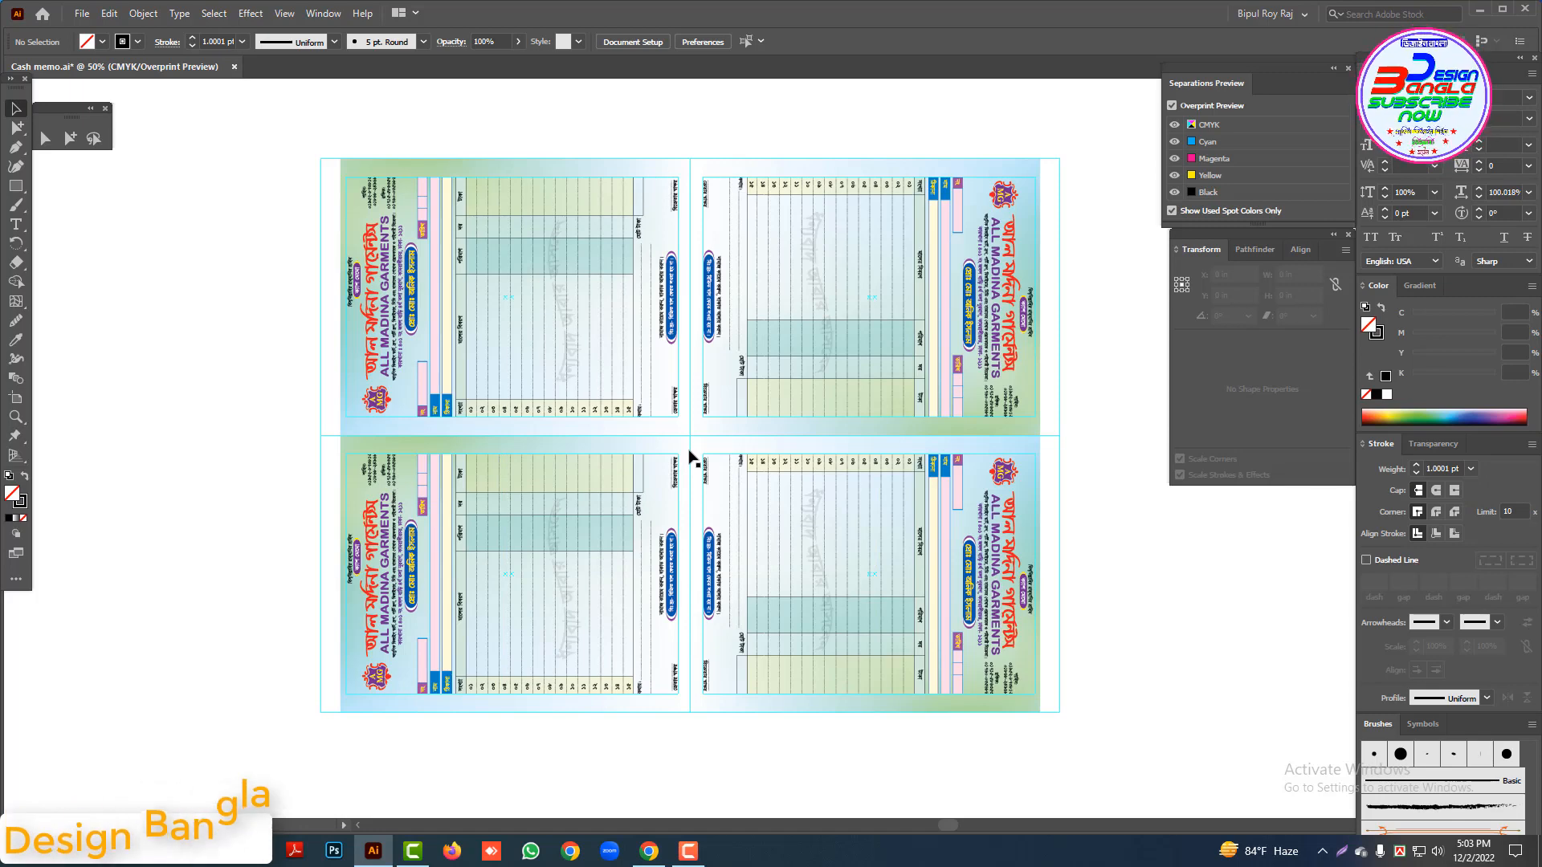
{"action": "left_click", "coordinate": [904, 489]}
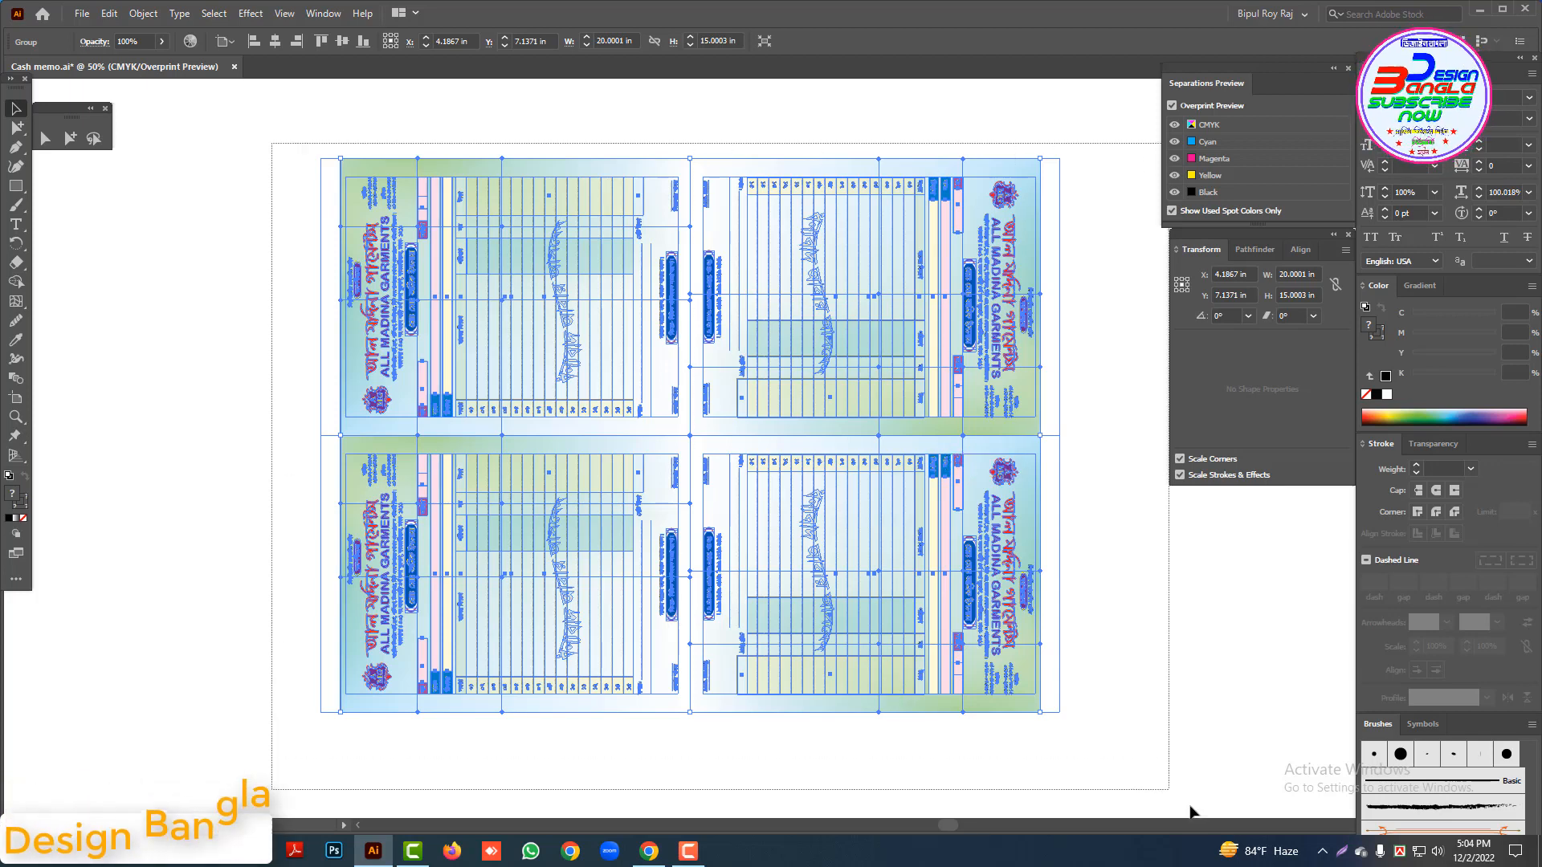
{"action": "left_click", "coordinate": [1052, 477]}
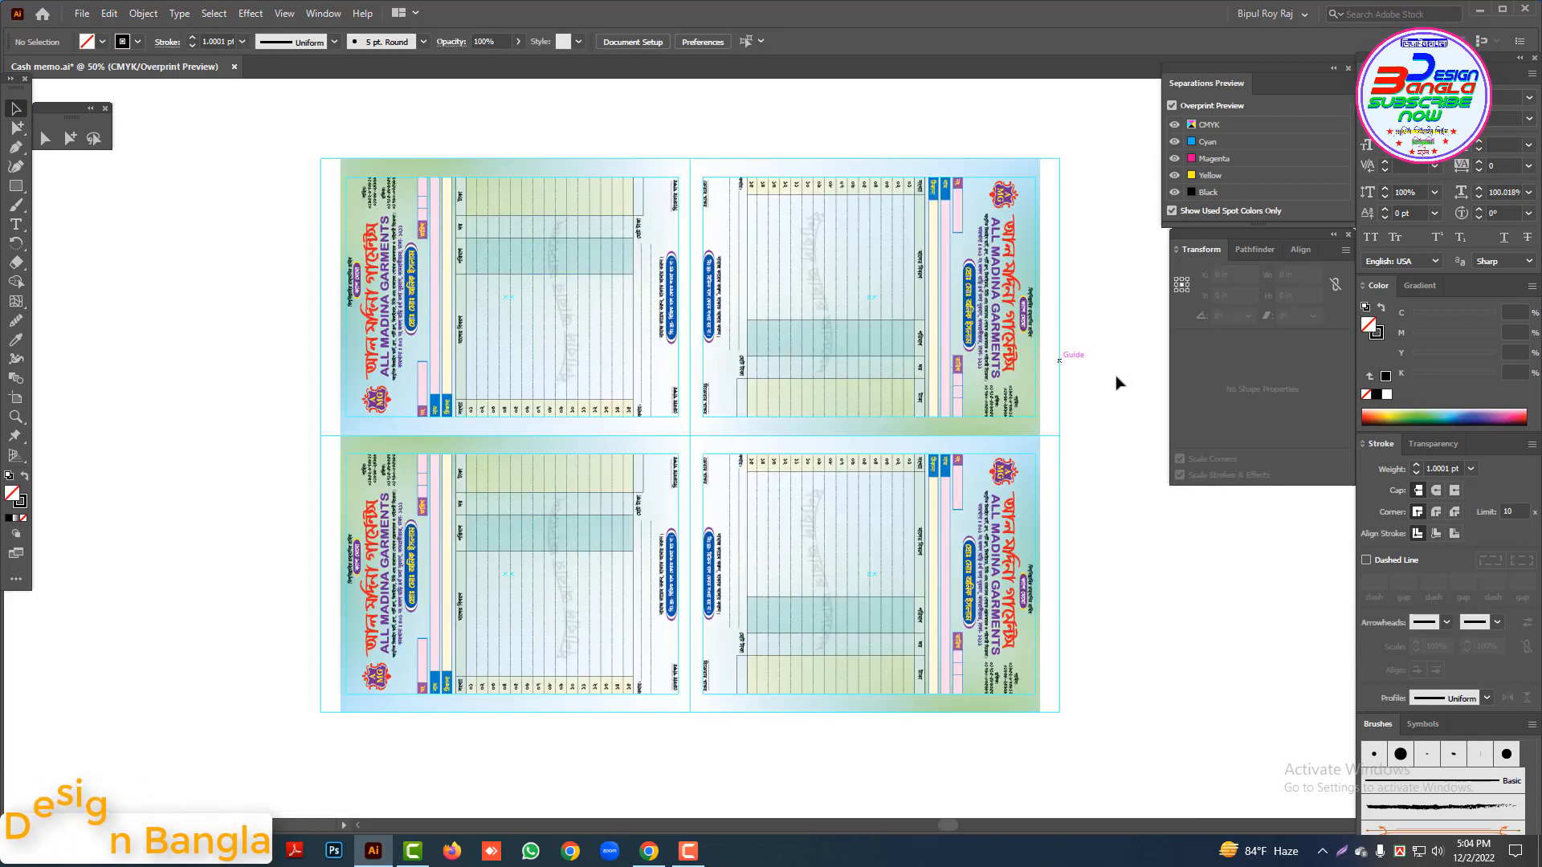
Step: Open the Registration Mark file from the desktop and cut its registration marks, colour bars and job text line
{"action": "left_click", "coordinate": [1482, 11]}
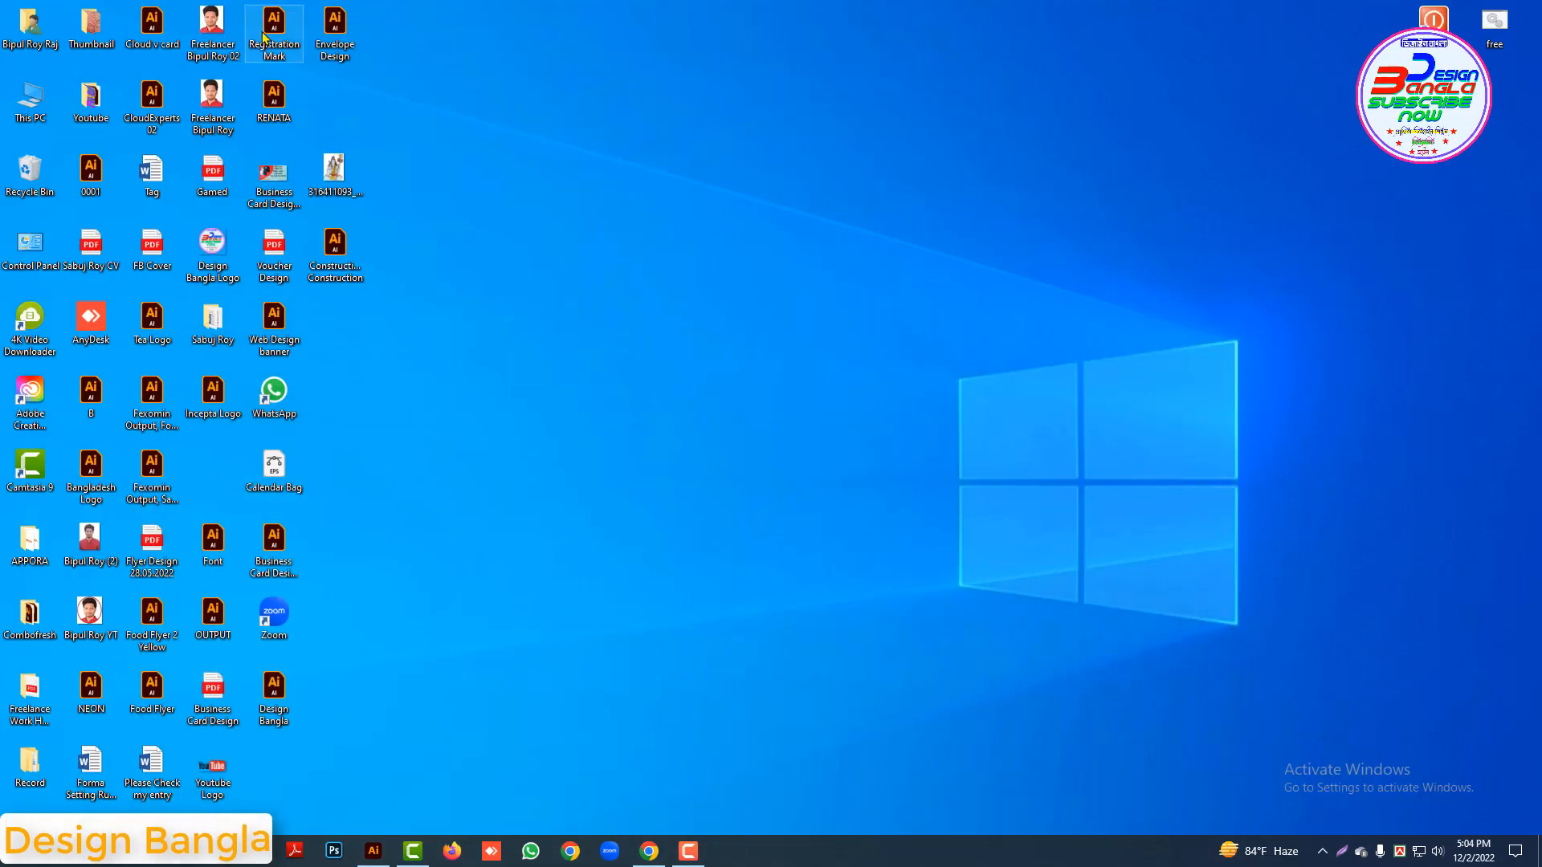
{"action": "left_click_drag", "start_coordinate": [441, 843], "coordinate": [782, 9]}
{"action": "left_click_drag", "start_coordinate": [72, 345], "coordinate": [233, 538]}
{"action": "key", "text": "ctrl+x"}
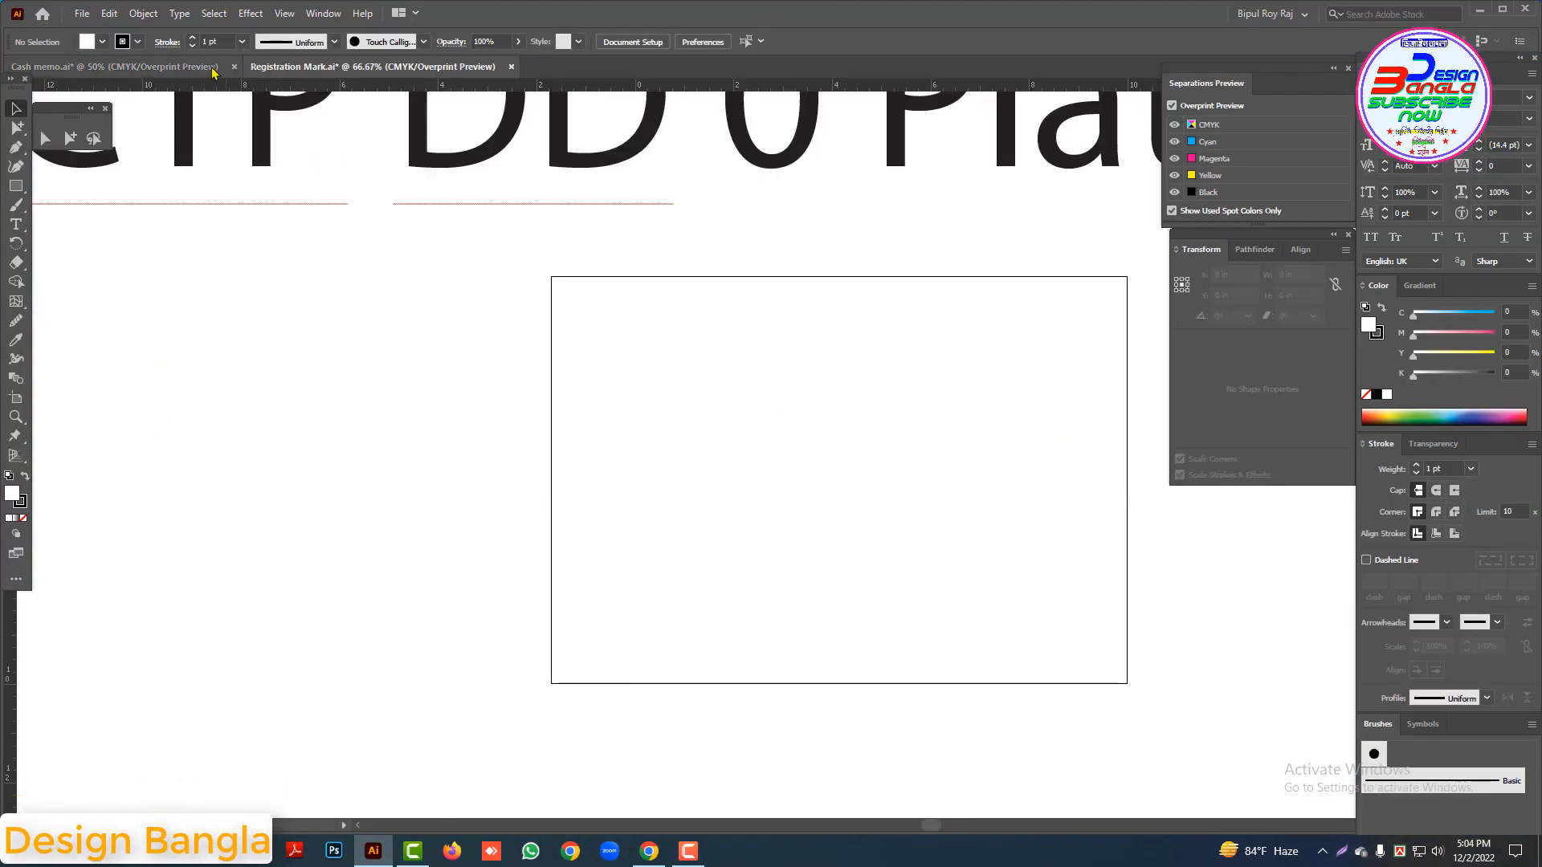
Step: Return to the Cash memo document and paste the cut print marks in the empty area below the memos
{"action": "left_click", "coordinate": [112, 66]}
{"action": "left_click_drag", "start_coordinate": [733, 600], "coordinate": [771, 167]}
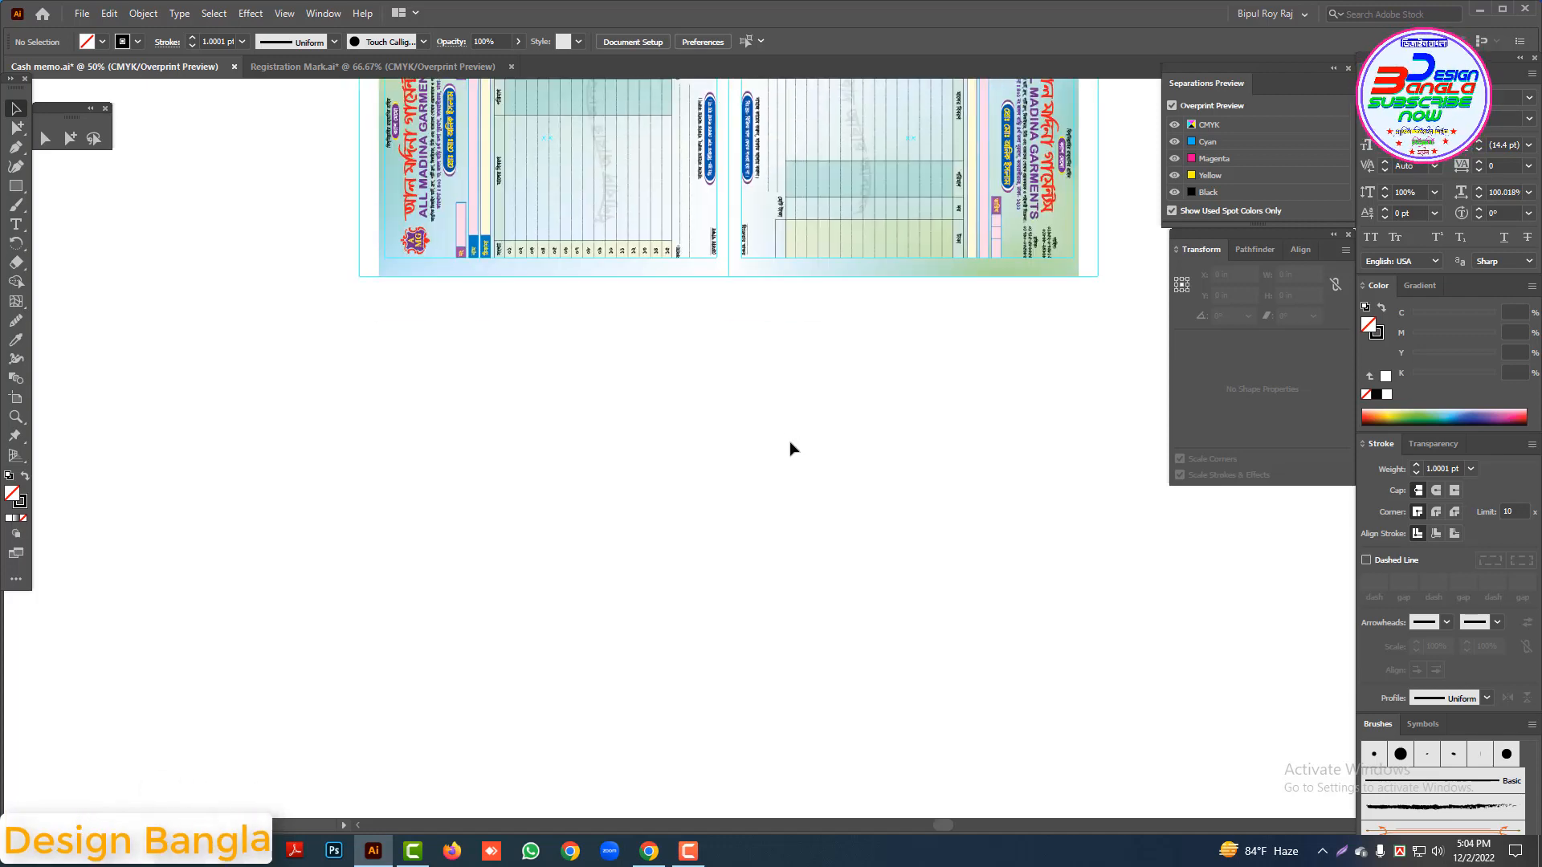
{"action": "key", "text": "ctrl+v"}
Step: Place the short vertical crop mark under the layout's lower-left outer guide corner and copy it below the memo's inner margin guide
{"action": "left_click", "coordinate": [70, 138]}
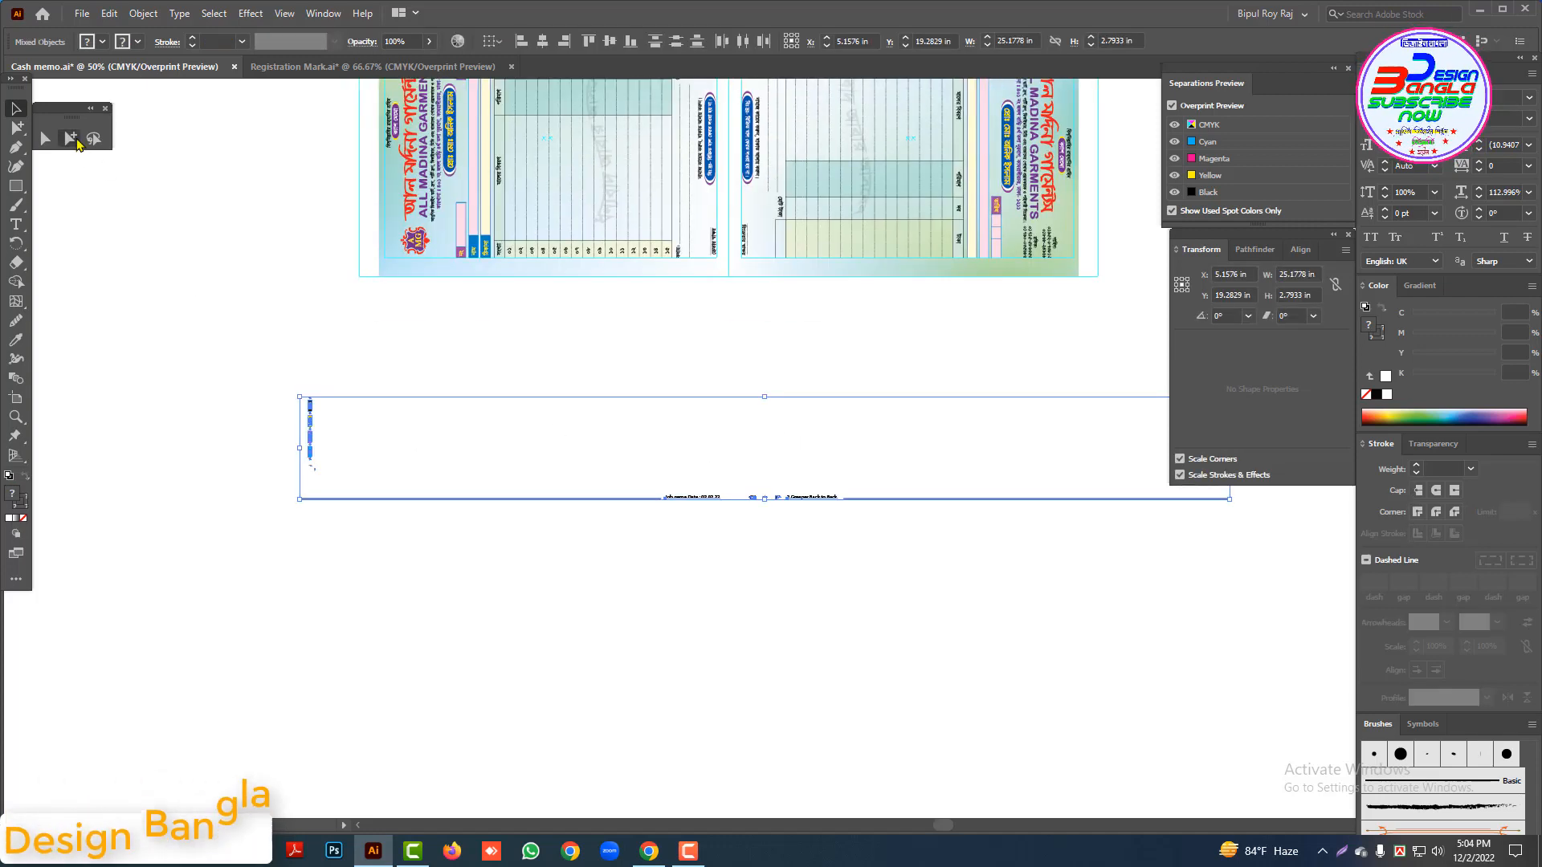
{"action": "left_click", "coordinate": [332, 477]}
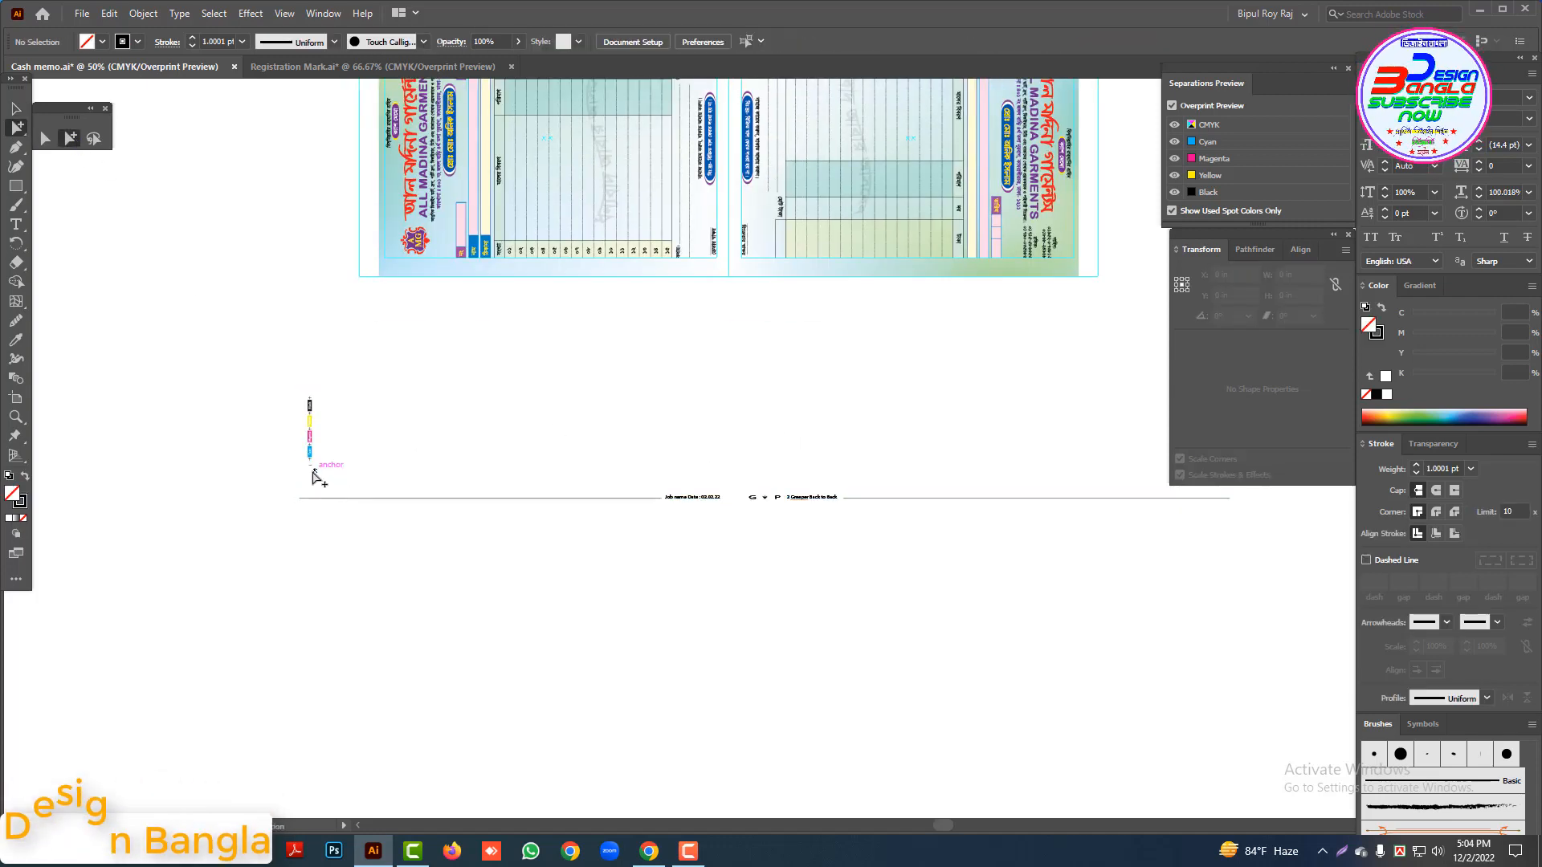
{"action": "left_click_drag", "start_coordinate": [314, 470], "coordinate": [456, 343]}
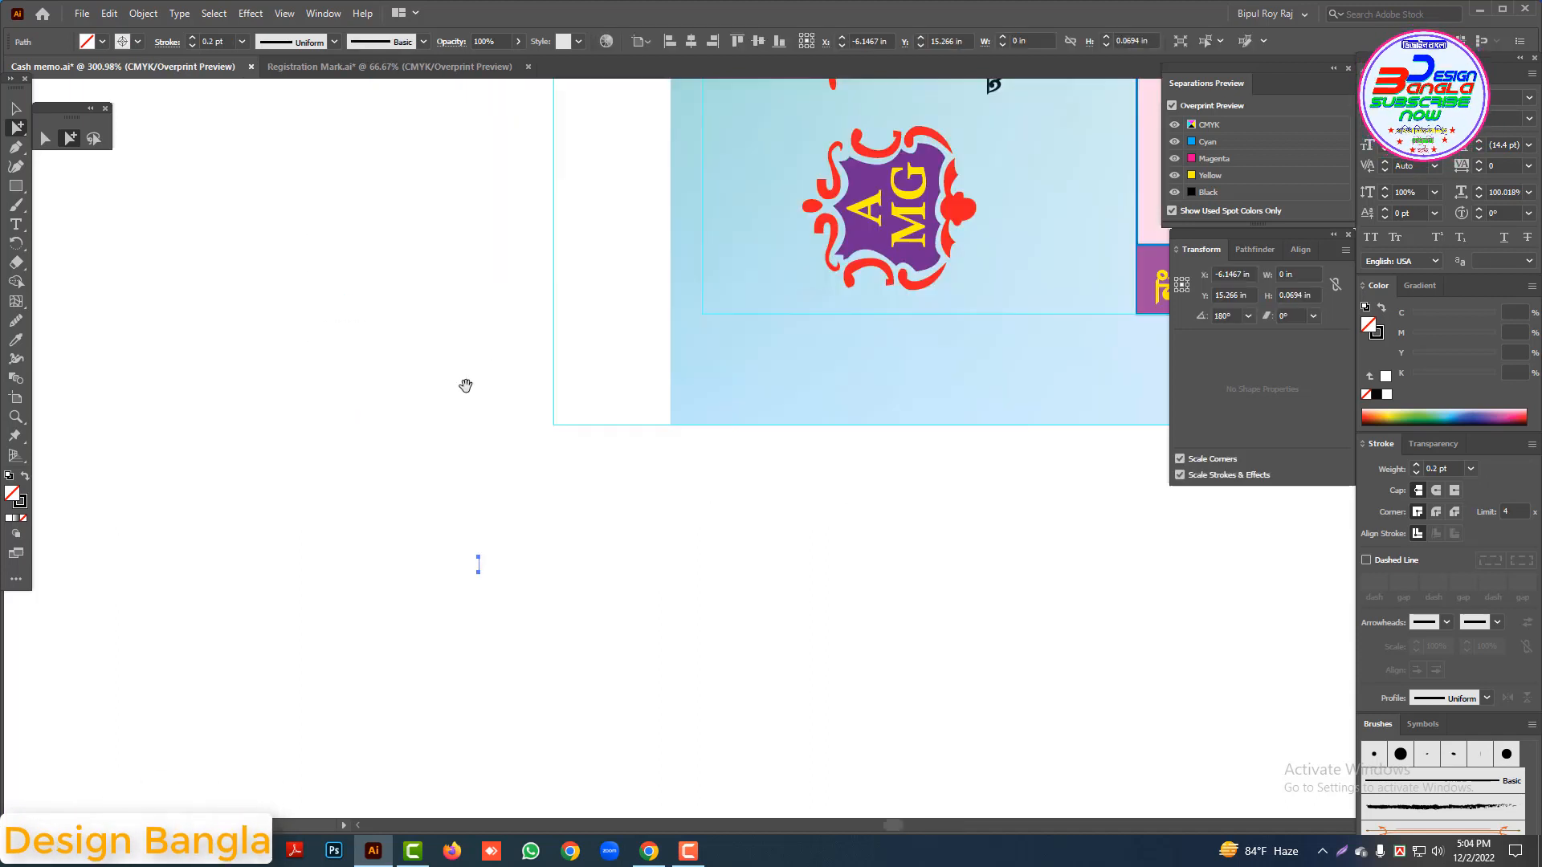
{"action": "left_click", "coordinate": [504, 592]}
{"action": "left_click_drag", "start_coordinate": [479, 571], "coordinate": [702, 451]}
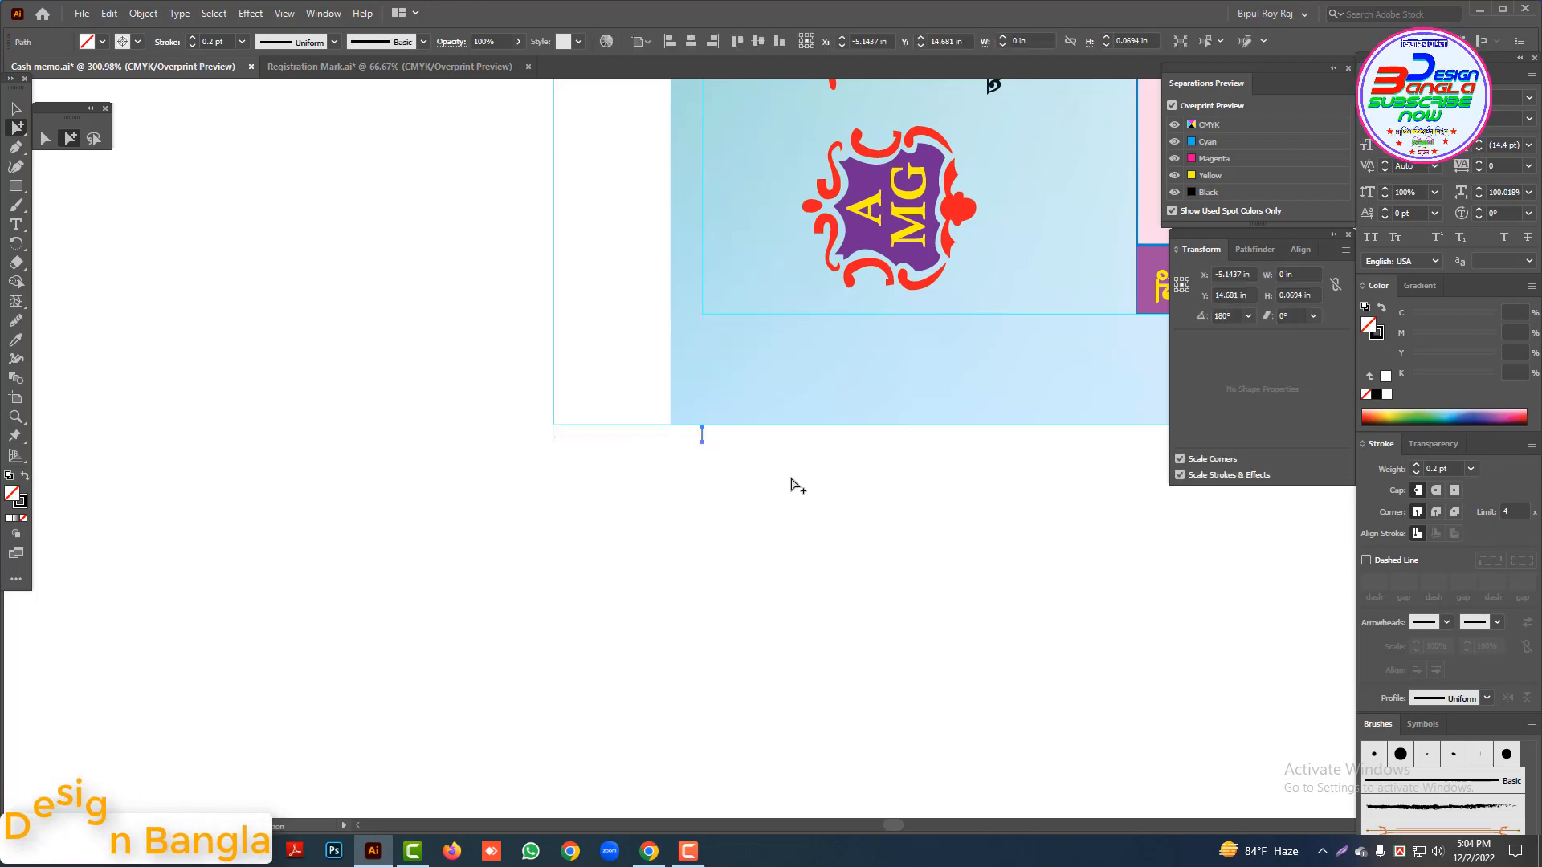
Step: Delete the crop mark copy below the memo's inner margin guide
{"action": "left_click", "coordinate": [887, 412], "text": "ctrl+alt"}
{"action": "left_click", "coordinate": [887, 411], "text": "ctrl+alt"}
{"action": "left_click_drag", "start_coordinate": [592, 253], "coordinate": [592, 430]}
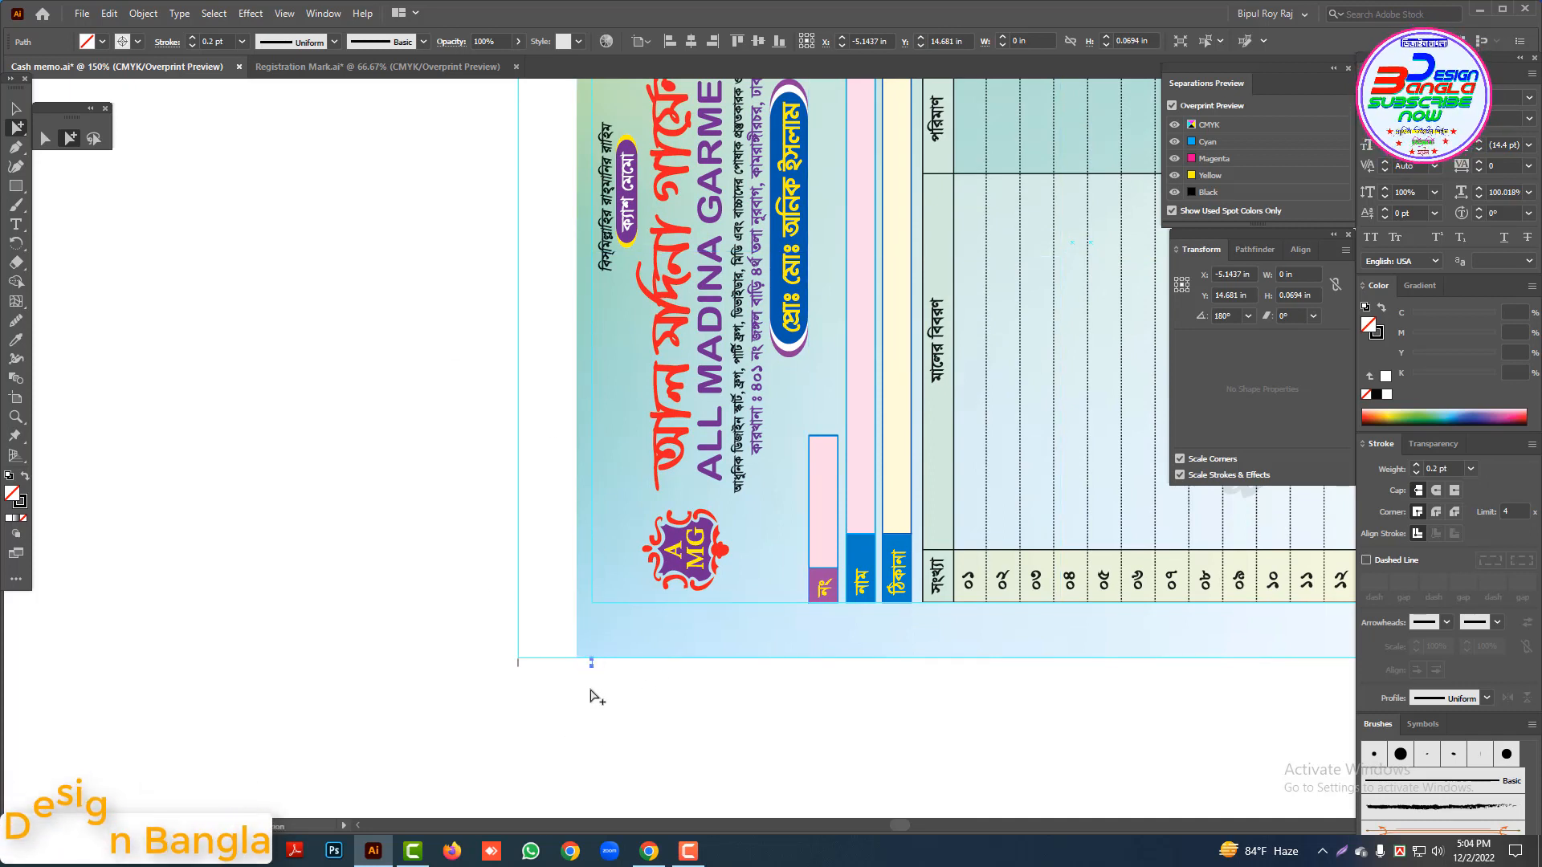
{"action": "key", "text": "Delete"}
Step: Copy the lower-left corner crop mark horizontally to the vertical centre guide below the memos
{"action": "left_click", "coordinate": [810, 599], "text": "ctrl+alt"}
{"action": "left_click_drag", "start_coordinate": [810, 599], "coordinate": [625, 632]}
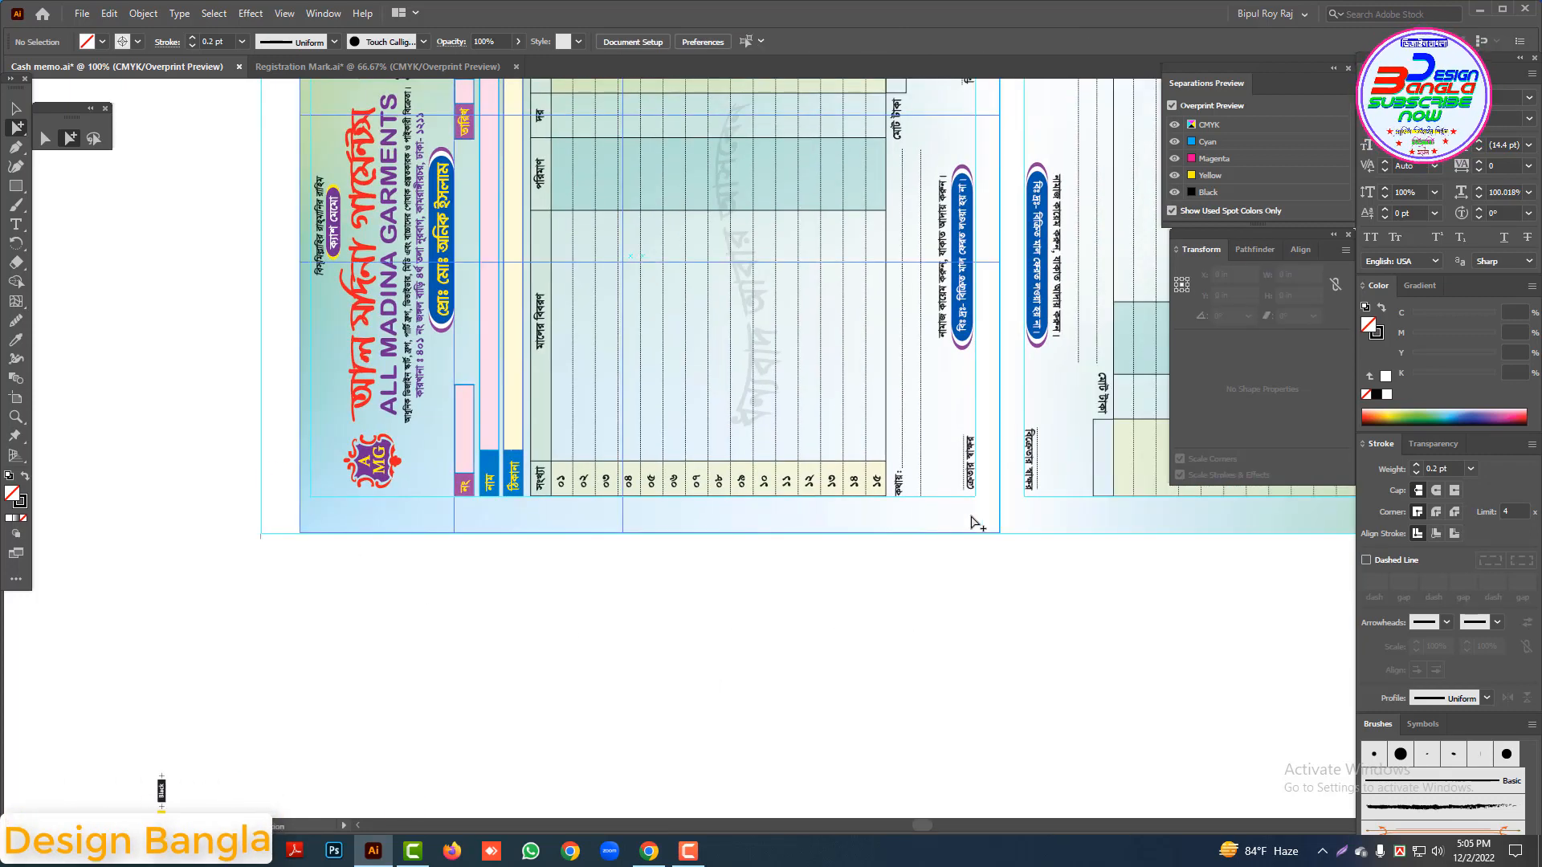
{"action": "left_click_drag", "start_coordinate": [261, 549], "coordinate": [1001, 599]}
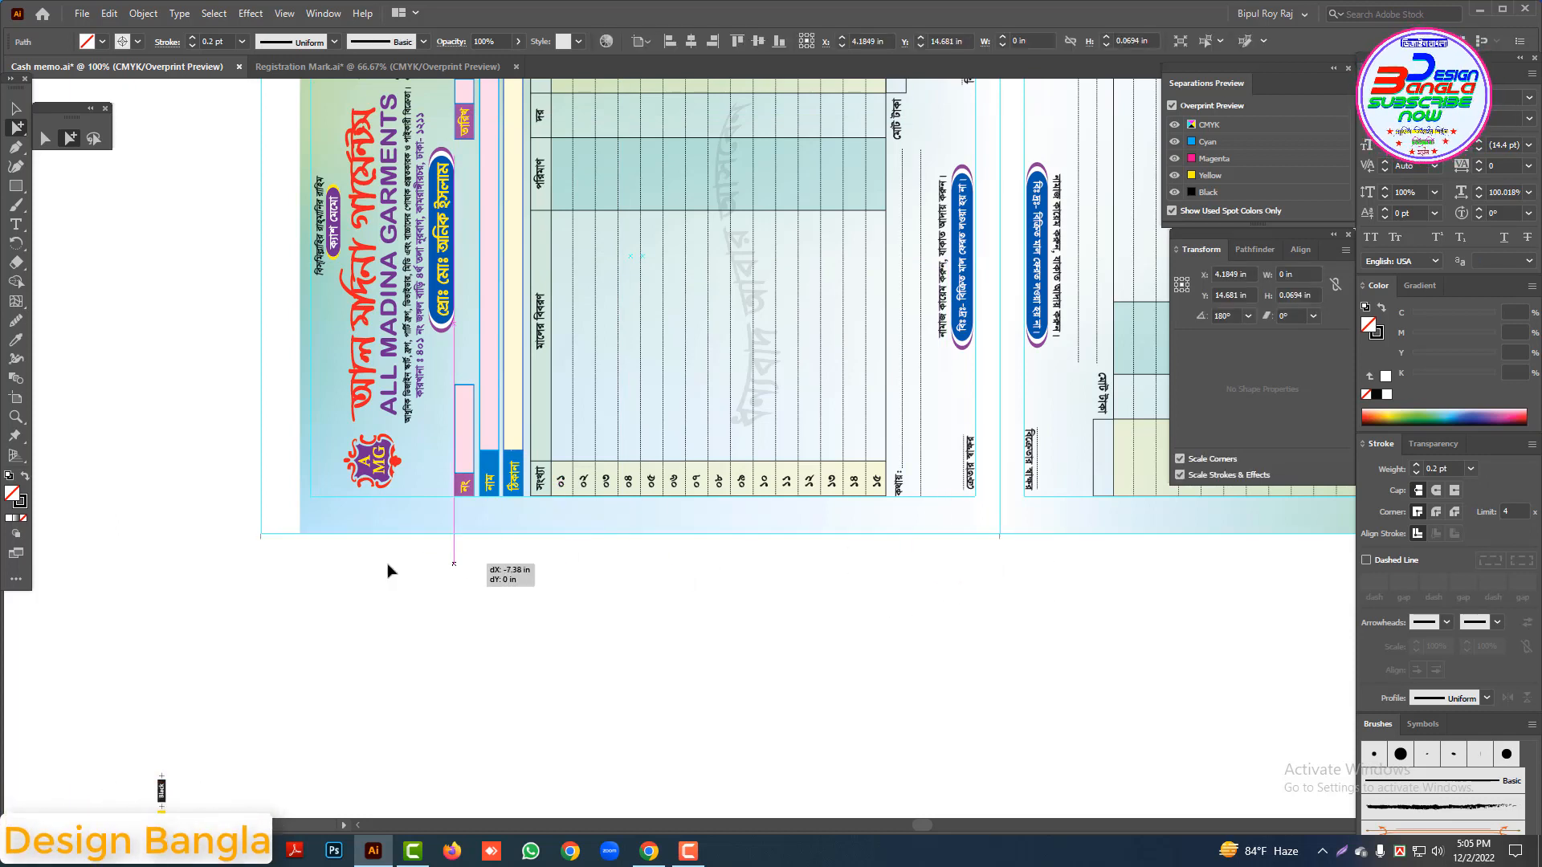
Step: Copy the crop mark below the artwork's left edge, snap it to that edge and give it a 3 pt dashed stroke
{"action": "left_click_drag", "start_coordinate": [388, 570], "coordinate": [303, 564]}
{"action": "left_click_drag", "start_coordinate": [189, 468], "coordinate": [527, 599]}
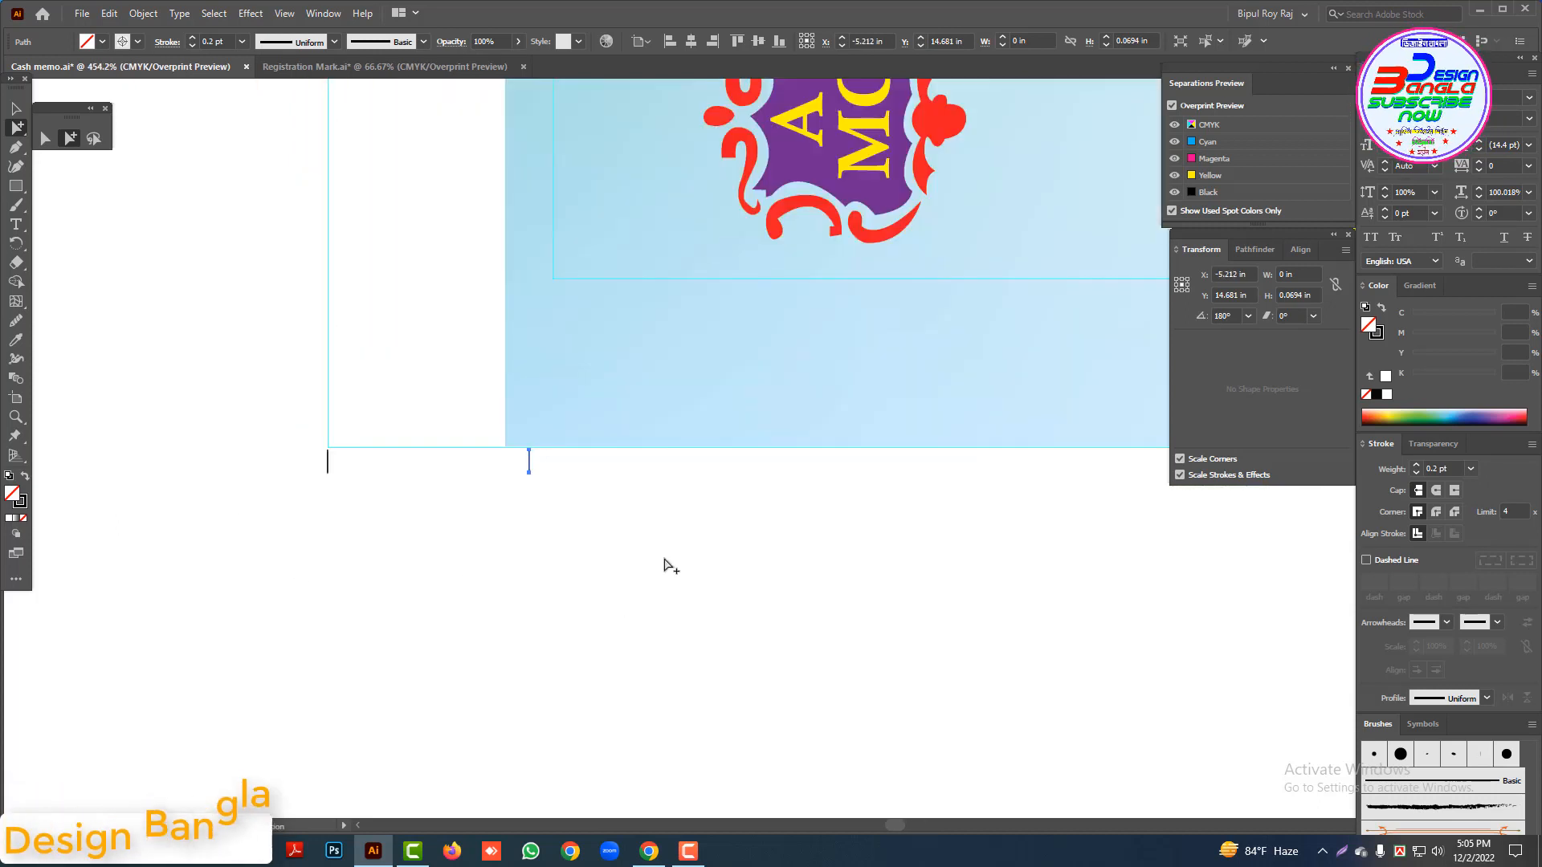
{"action": "left_click_drag", "start_coordinate": [524, 476], "coordinate": [523, 476]}
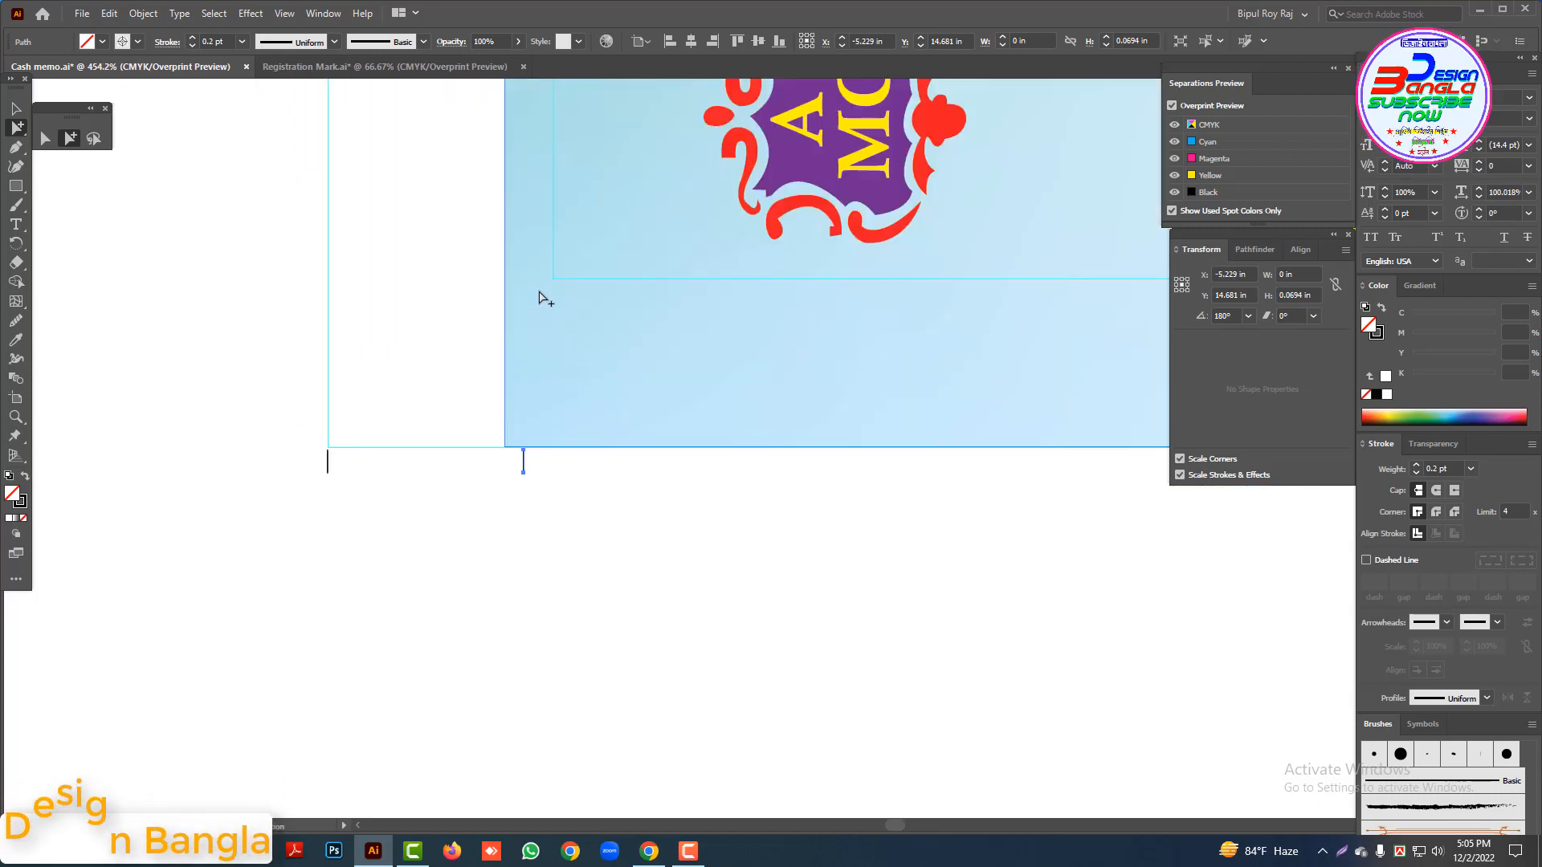
{"action": "left_click", "coordinate": [826, 299], "text": "ctrl+alt"}
{"action": "left_click", "coordinate": [826, 300], "text": "ctrl+alt"}
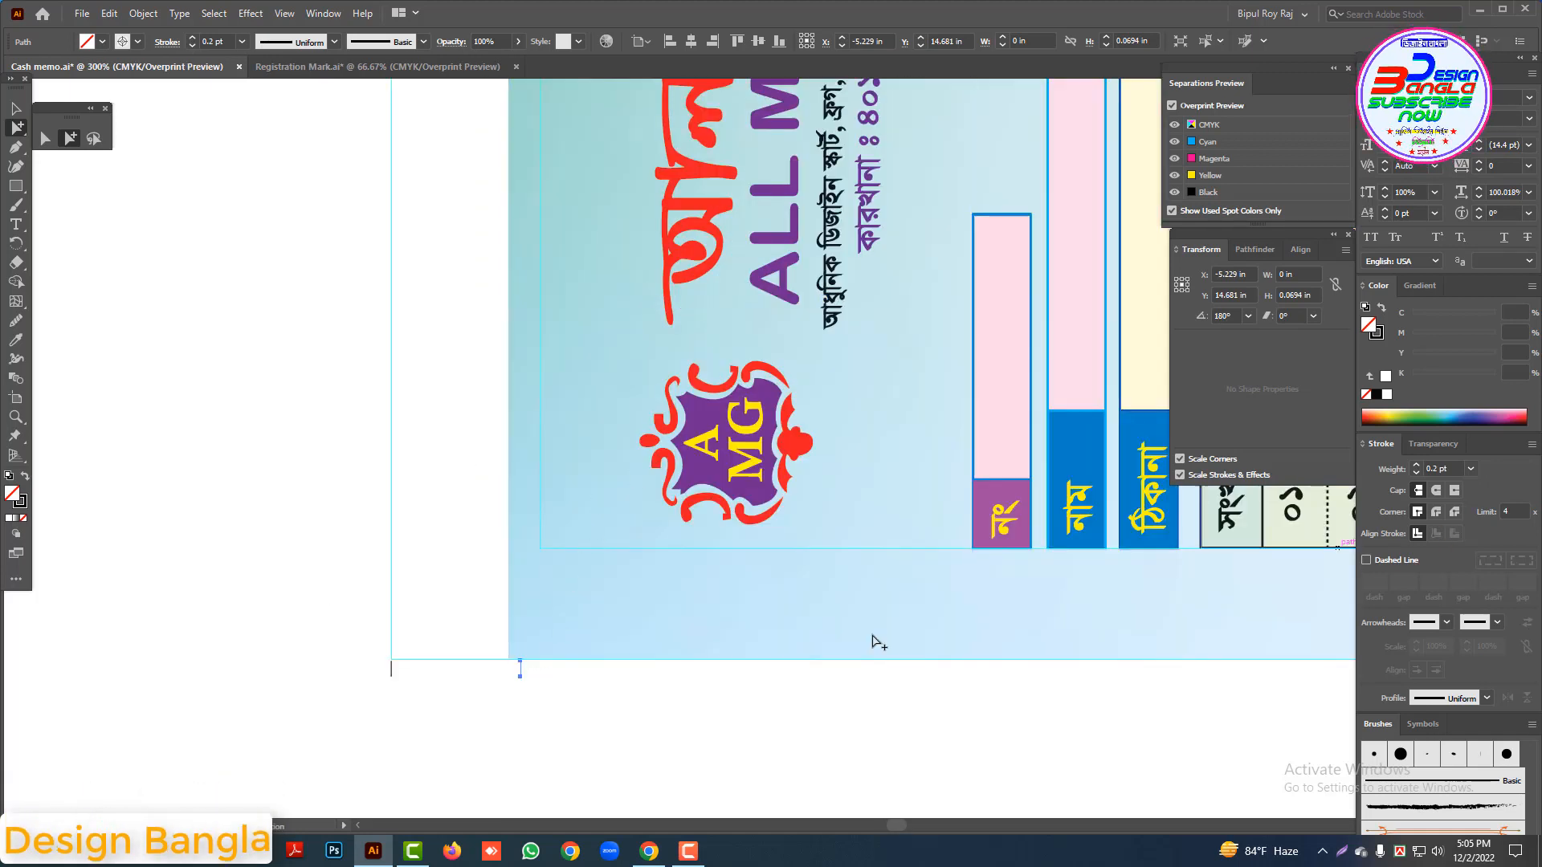
{"action": "left_click_drag", "start_coordinate": [520, 671], "coordinate": [508, 670]}
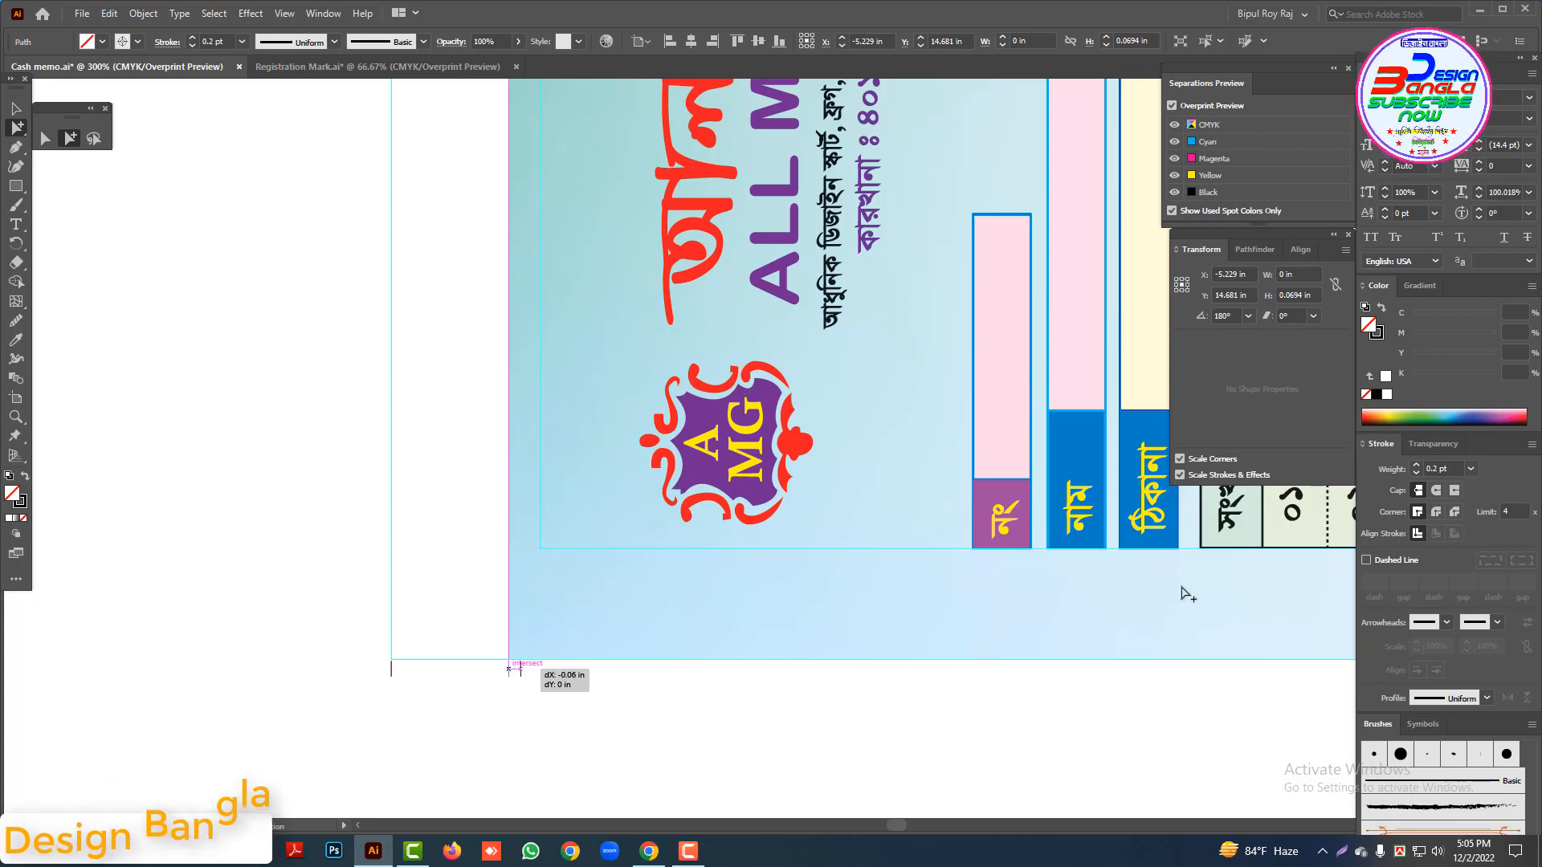
{"action": "left_click", "coordinate": [1366, 560]}
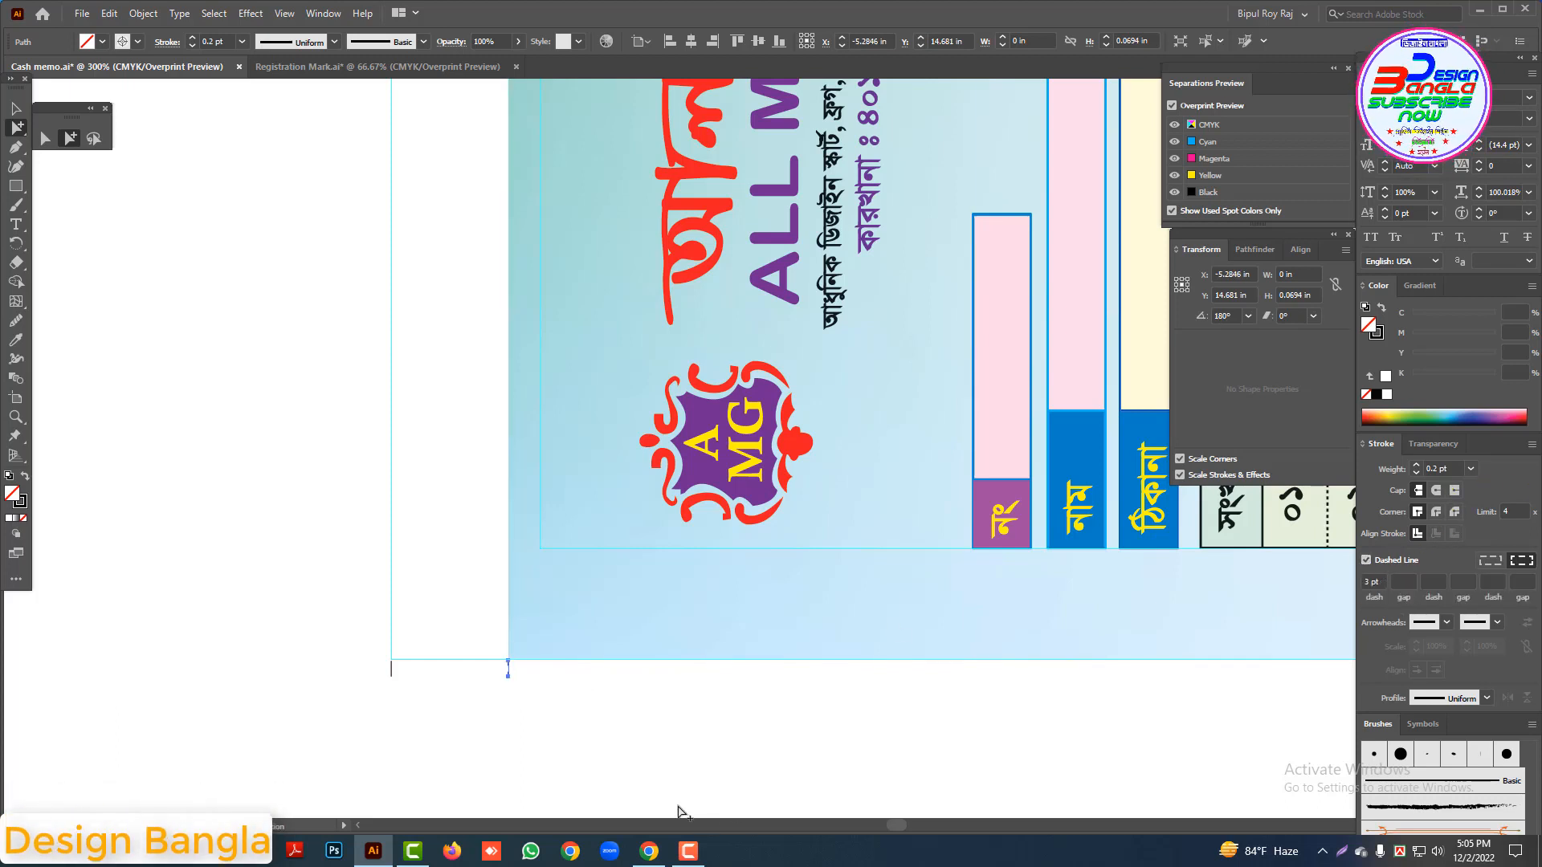
{"action": "left_click", "coordinate": [522, 700]}
Step: Copy the centre crop mark about 9.47 in to the artwork's right edge and give it a 3 pt dashed stroke
{"action": "left_click", "coordinate": [1012, 578], "text": "ctrl+alt"}
{"action": "left_click_drag", "start_coordinate": [1337, 506], "coordinate": [840, 591]}
{"action": "left_click_drag", "start_coordinate": [1222, 593], "coordinate": [493, 593]}
{"action": "left_click", "coordinate": [970, 551], "text": "ctrl+alt"}
{"action": "left_click_drag", "start_coordinate": [899, 588], "coordinate": [685, 576]}
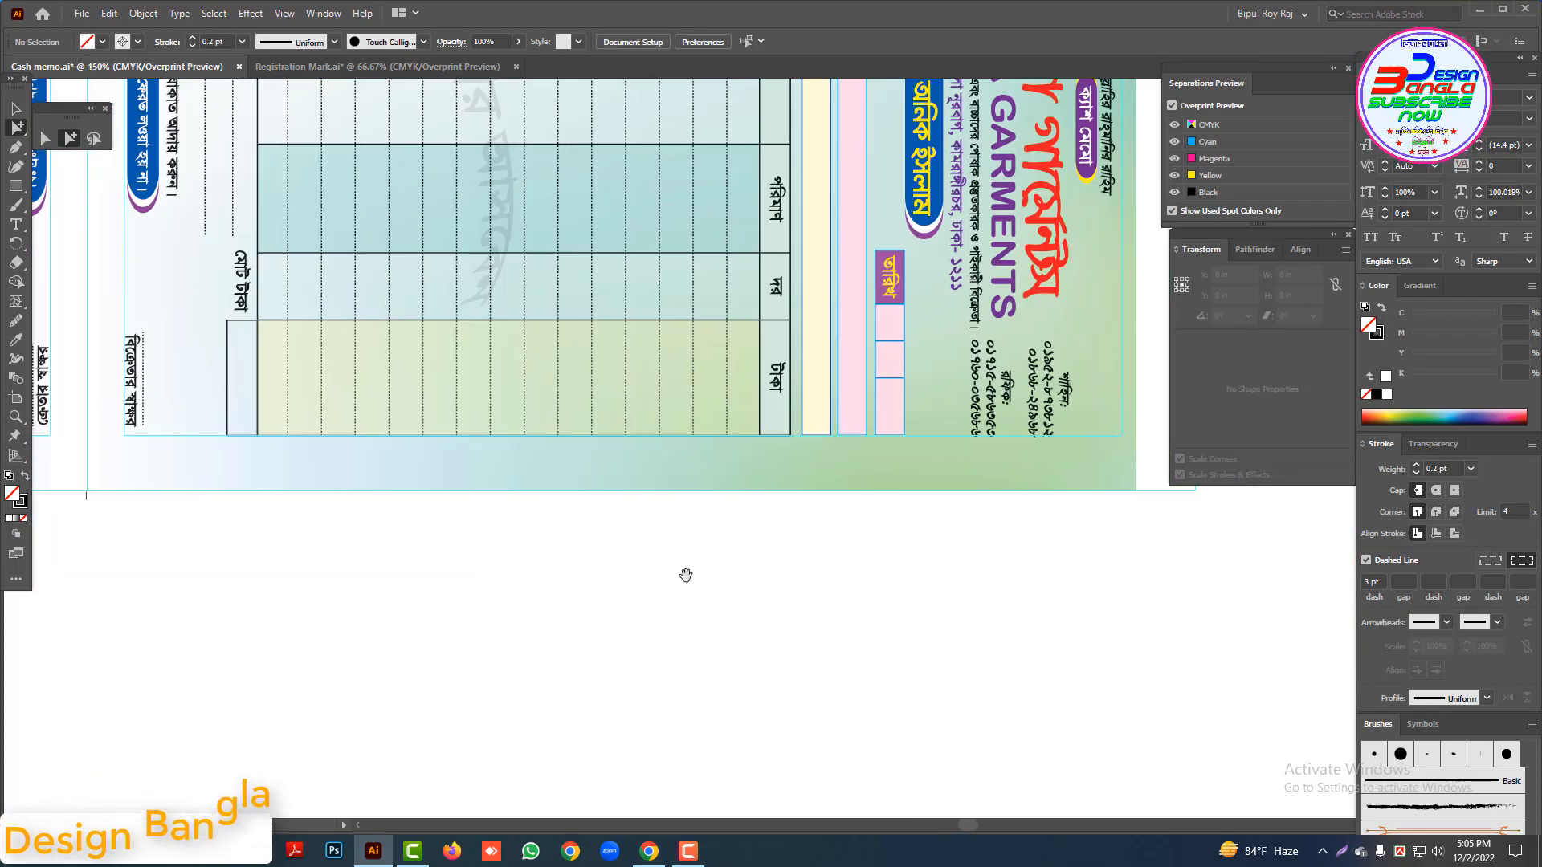
{"action": "left_click_drag", "start_coordinate": [861, 557], "coordinate": [1136, 564]}
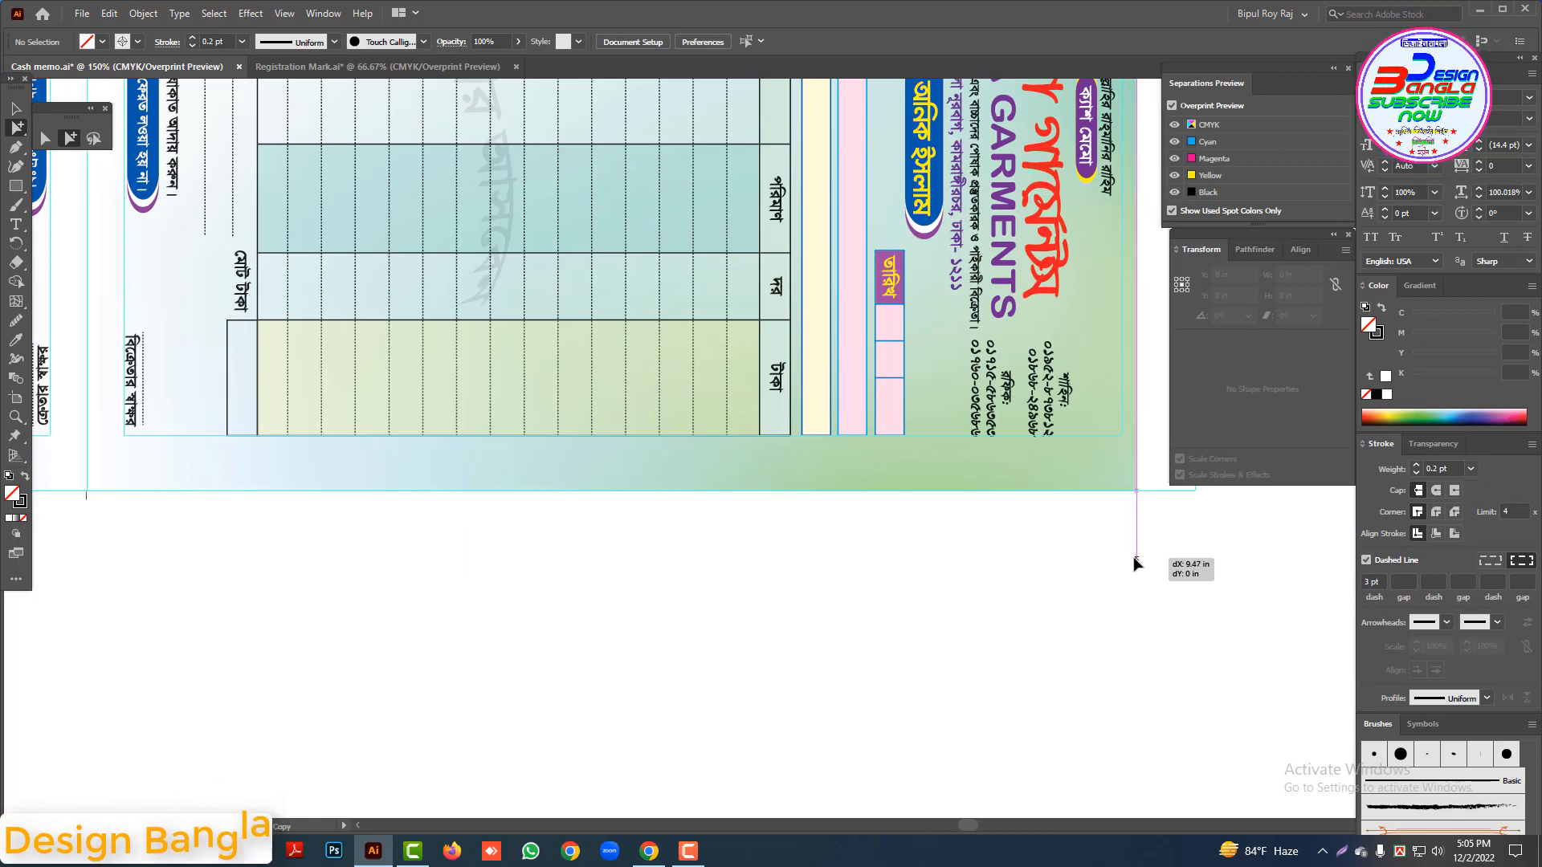
{"action": "left_click", "coordinate": [1366, 560]}
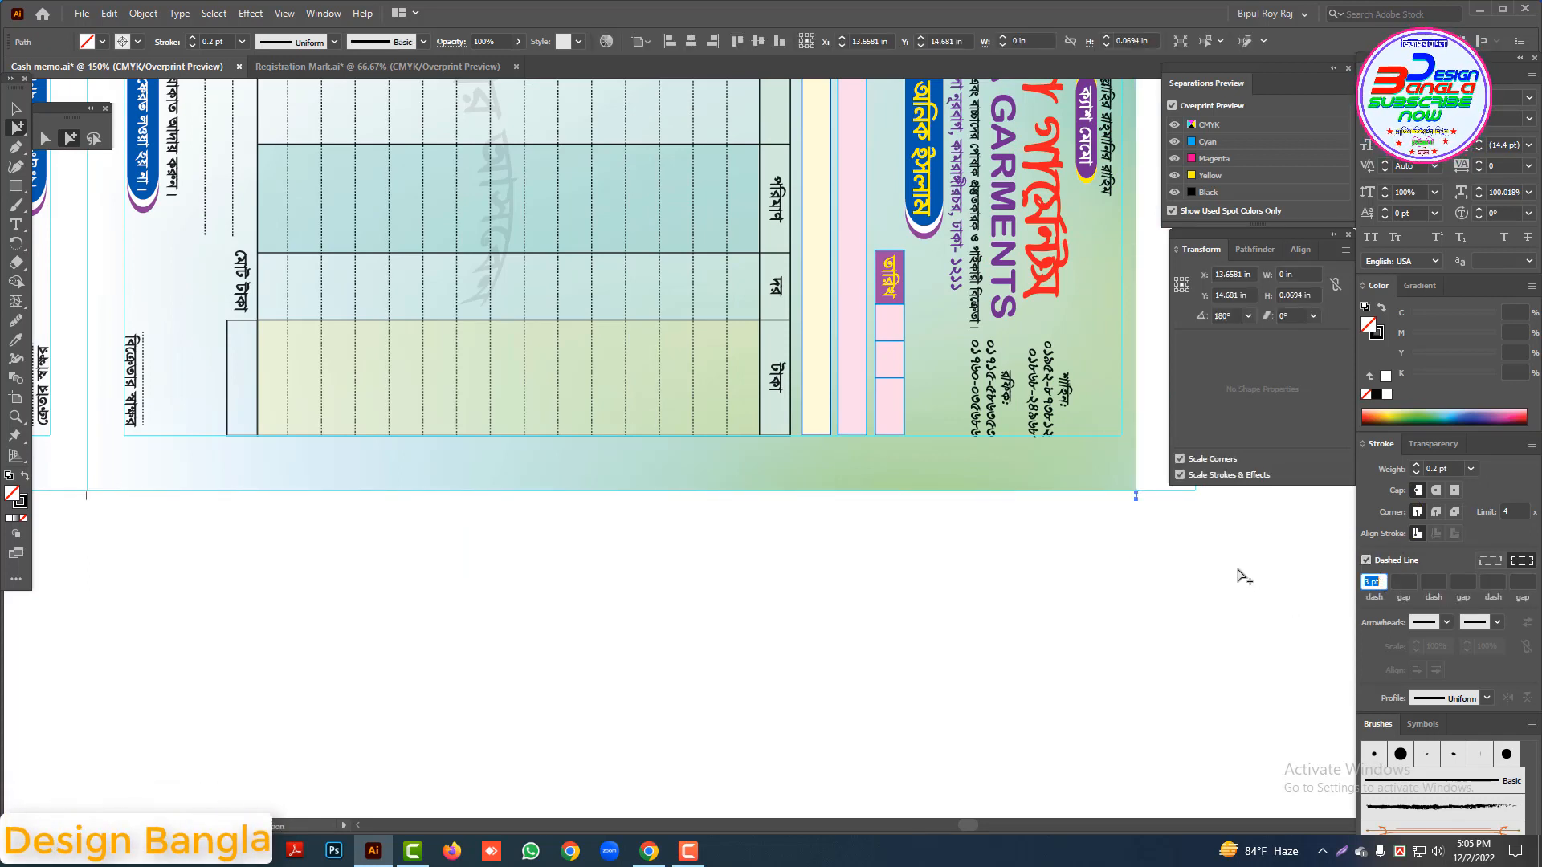
{"action": "left_click", "coordinate": [1174, 562]}
Step: Copy the centre crop mark horizontally to the outer guide at the layout's lower-right corner
{"action": "left_click_drag", "start_coordinate": [1136, 551], "coordinate": [1097, 553]}
{"action": "left_click", "coordinate": [1094, 527], "text": "ctrl+alt"}
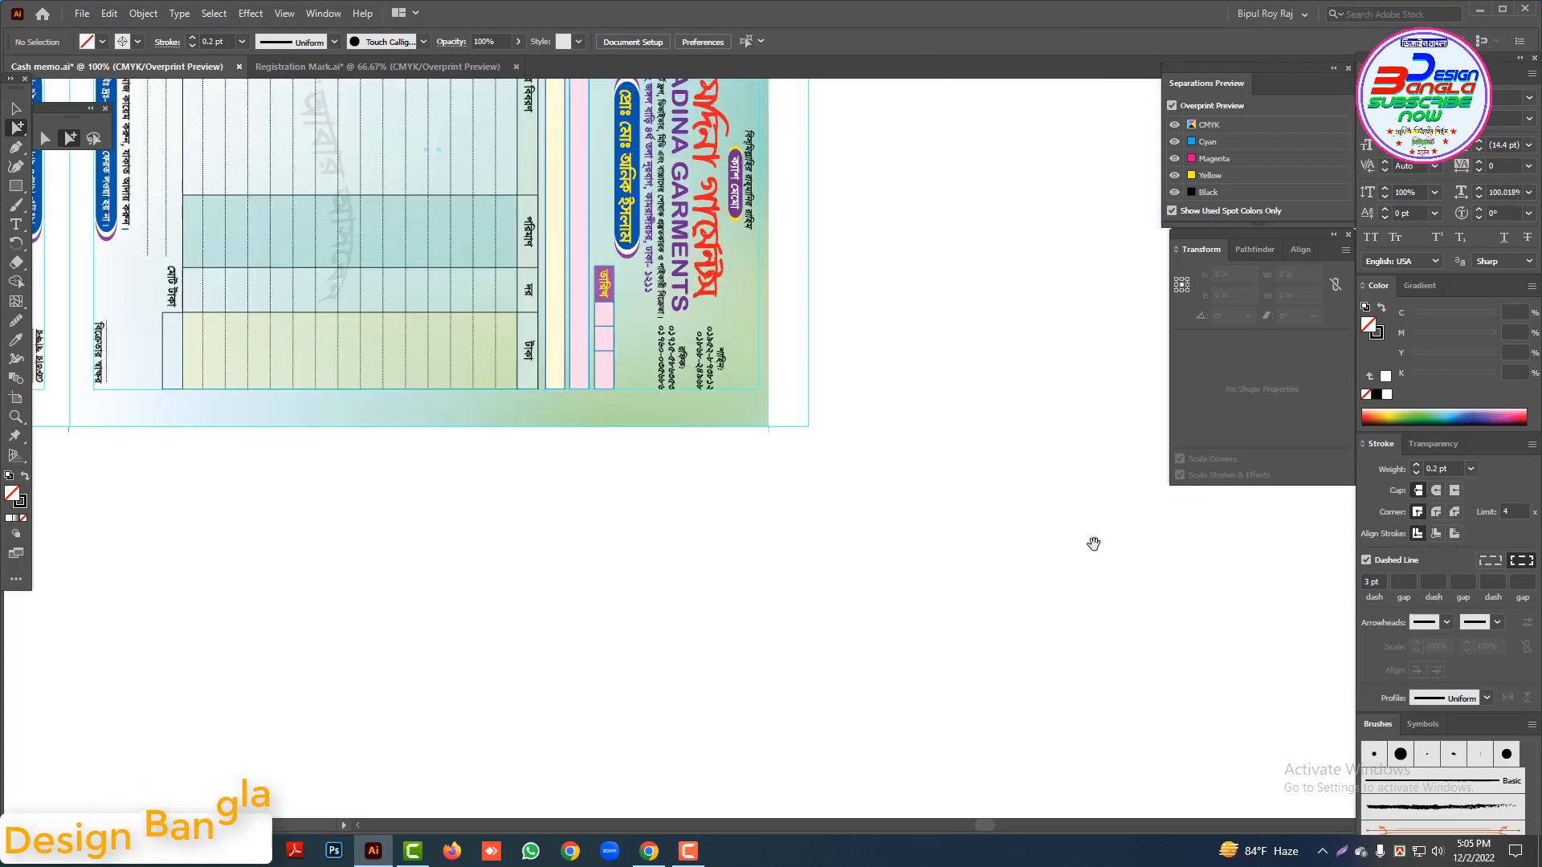
{"action": "left_click_drag", "start_coordinate": [70, 433], "coordinate": [808, 460]}
Step: Copy the lower-right crop mark, rotate the copy 90° and align it with the bottom guide just outside the corner
{"action": "left_click_drag", "start_coordinate": [779, 408], "coordinate": [957, 639]}
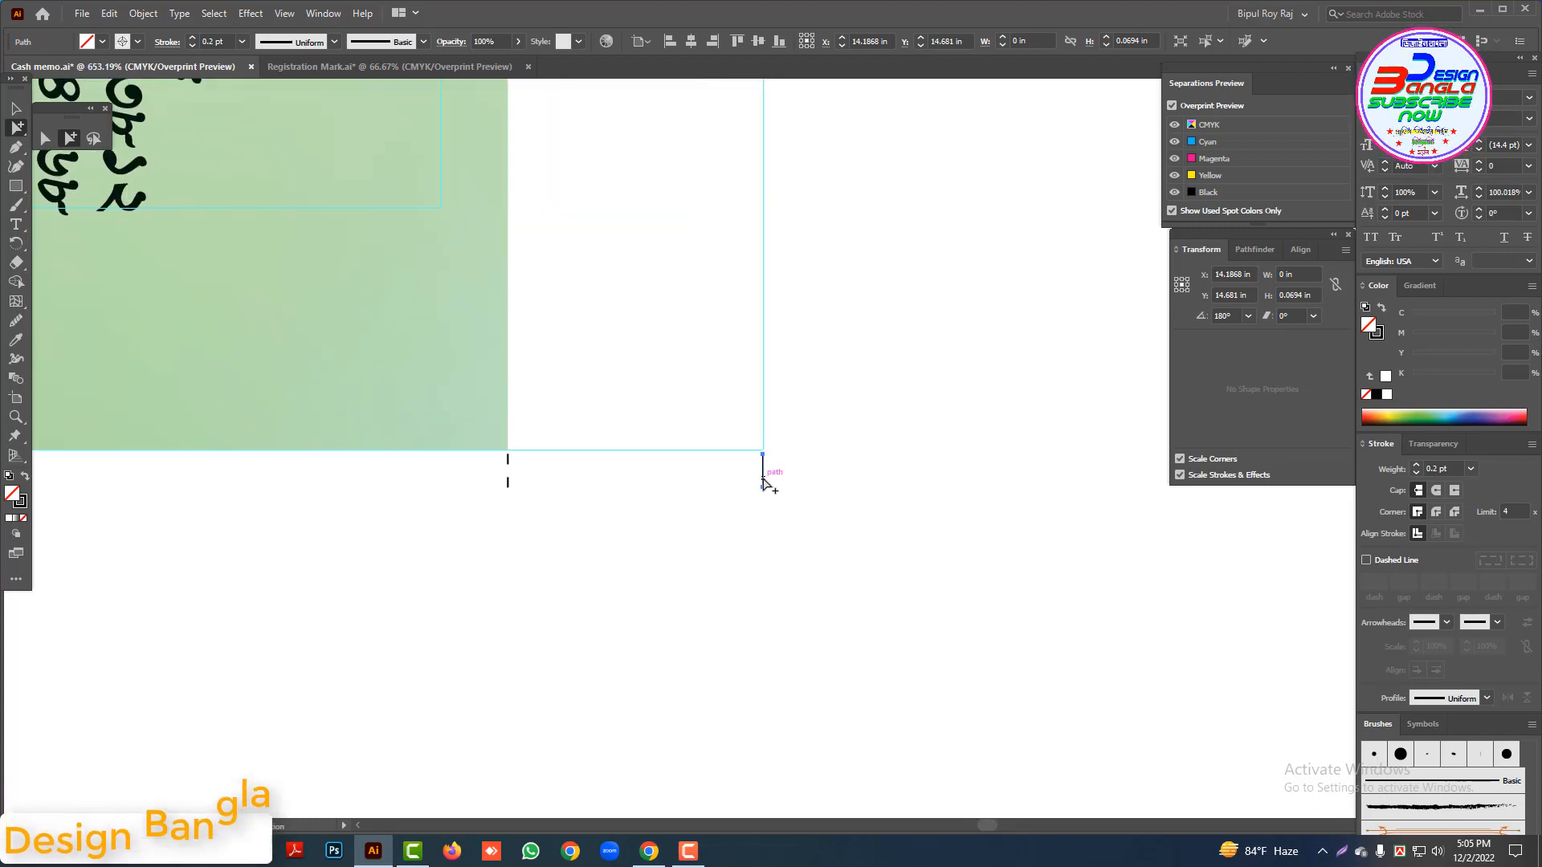
{"action": "left_click_drag", "start_coordinate": [763, 471], "coordinate": [838, 456]}
{"action": "key", "text": "r"}
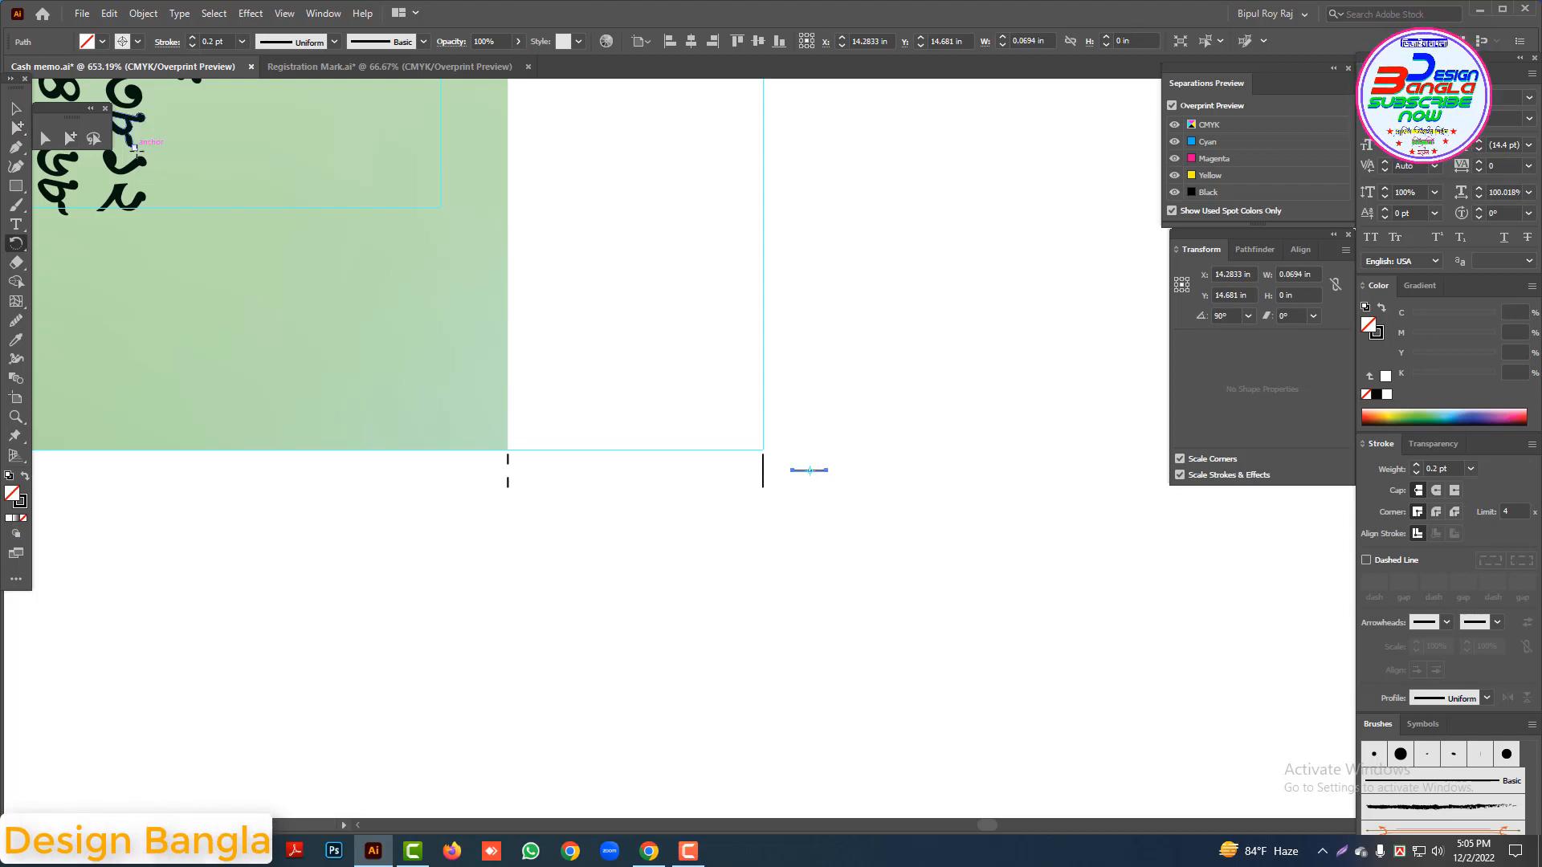
{"action": "left_click", "coordinate": [70, 138]}
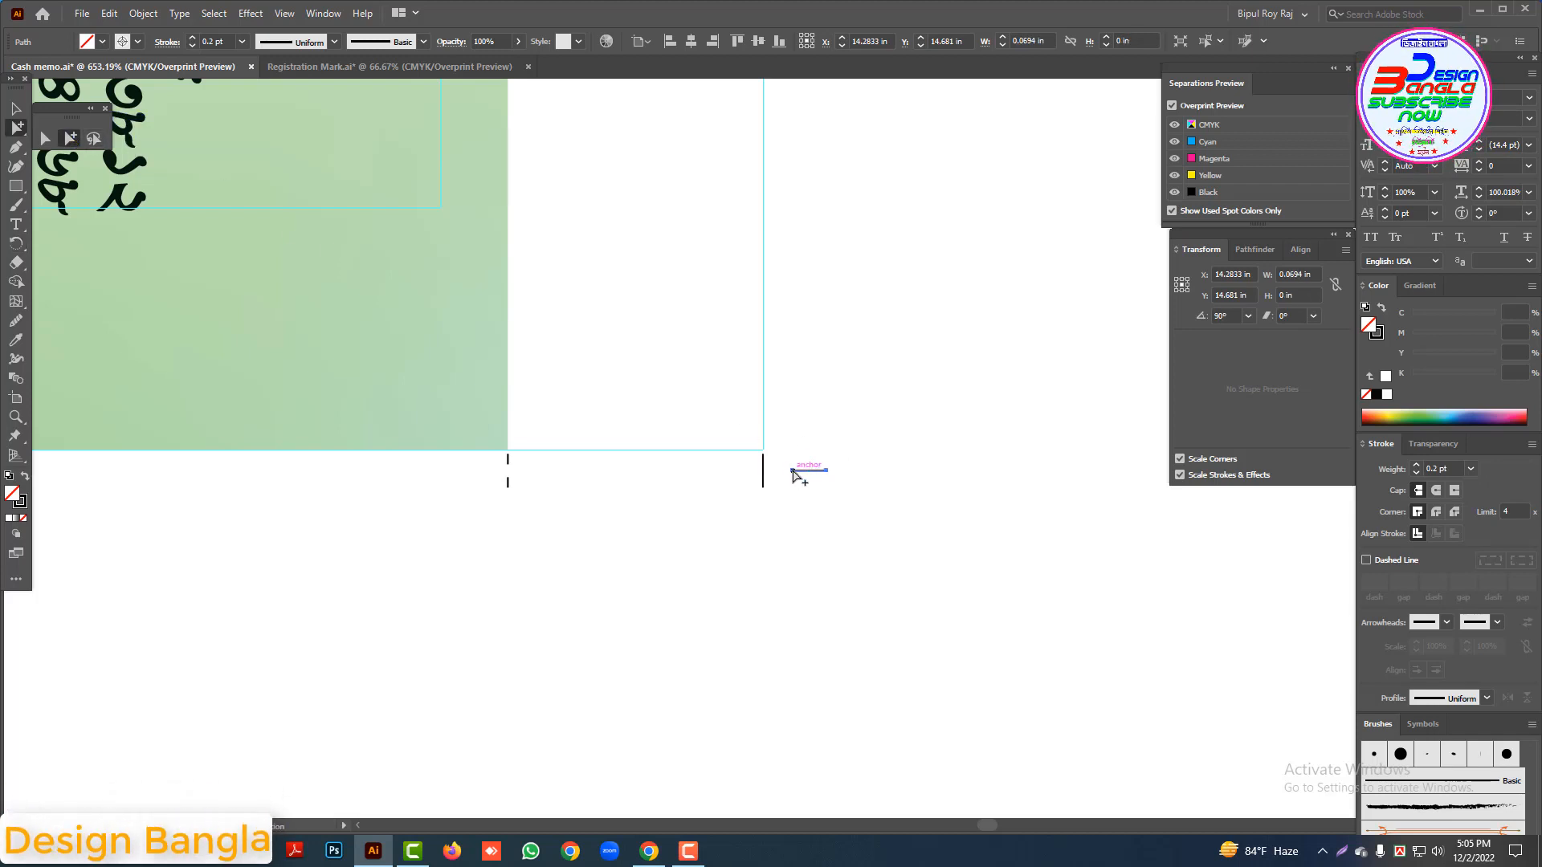
{"action": "left_click_drag", "start_coordinate": [775, 454], "coordinate": [775, 454]}
{"action": "left_click", "coordinate": [619, 392], "text": "ctrl+alt"}
{"action": "left_click", "coordinate": [619, 392], "text": "ctrl+alt"}
{"action": "left_click", "coordinate": [619, 392], "text": "ctrl+alt"}
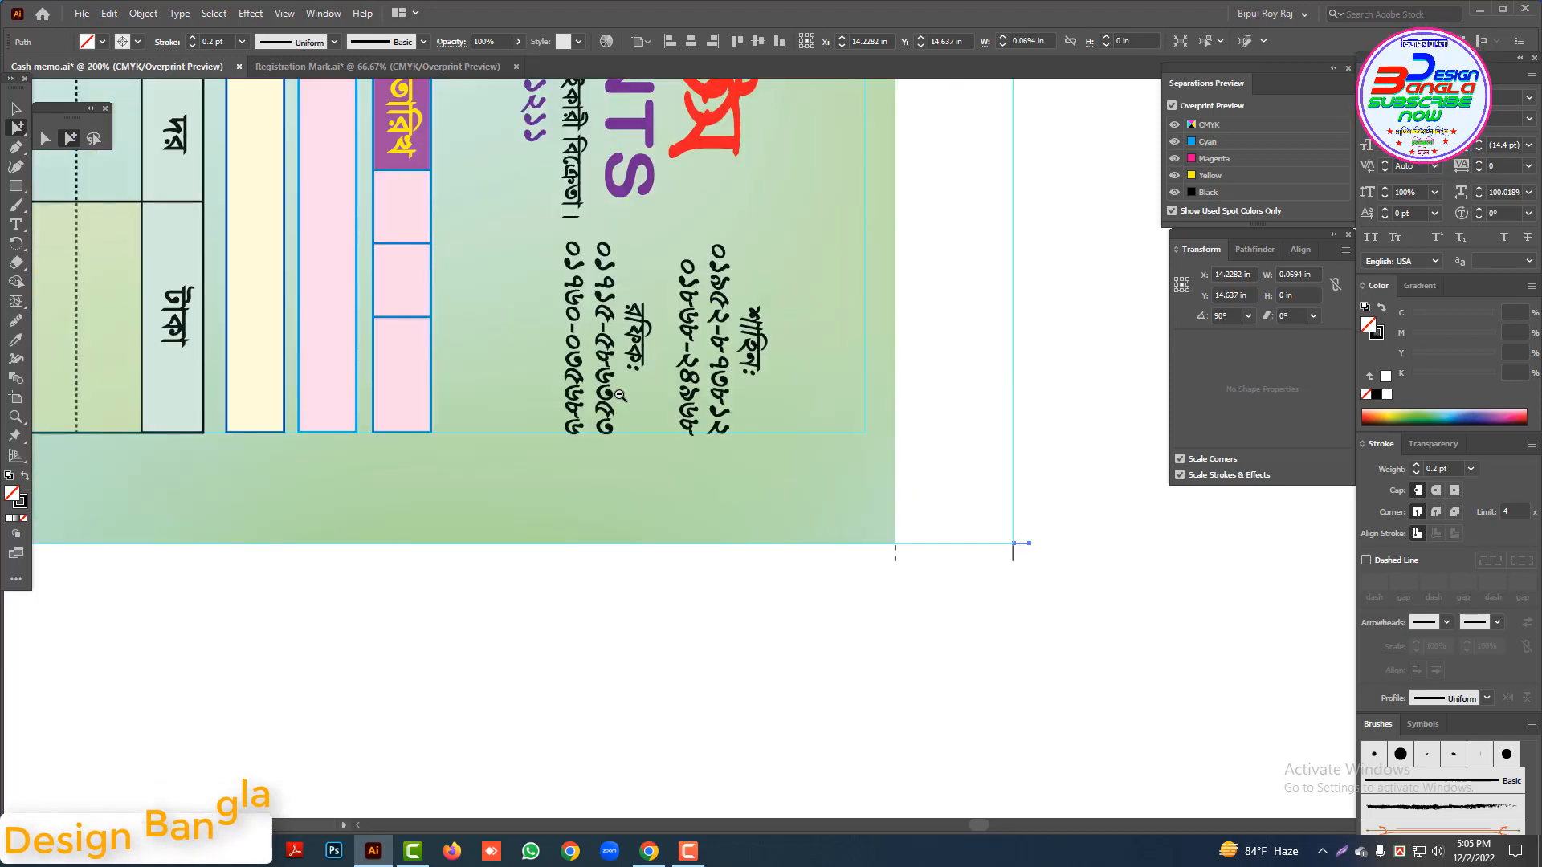
{"action": "left_click", "coordinate": [619, 391], "text": "ctrl+alt"}
{"action": "left_click", "coordinate": [620, 391], "text": "ctrl+alt"}
{"action": "left_click", "coordinate": [619, 391], "text": "ctrl+alt"}
{"action": "left_click", "coordinate": [620, 390], "text": "ctrl+alt"}
{"action": "left_click", "coordinate": [619, 390], "text": "ctrl+alt"}
{"action": "left_click", "coordinate": [619, 390], "text": "ctrl+alt"}
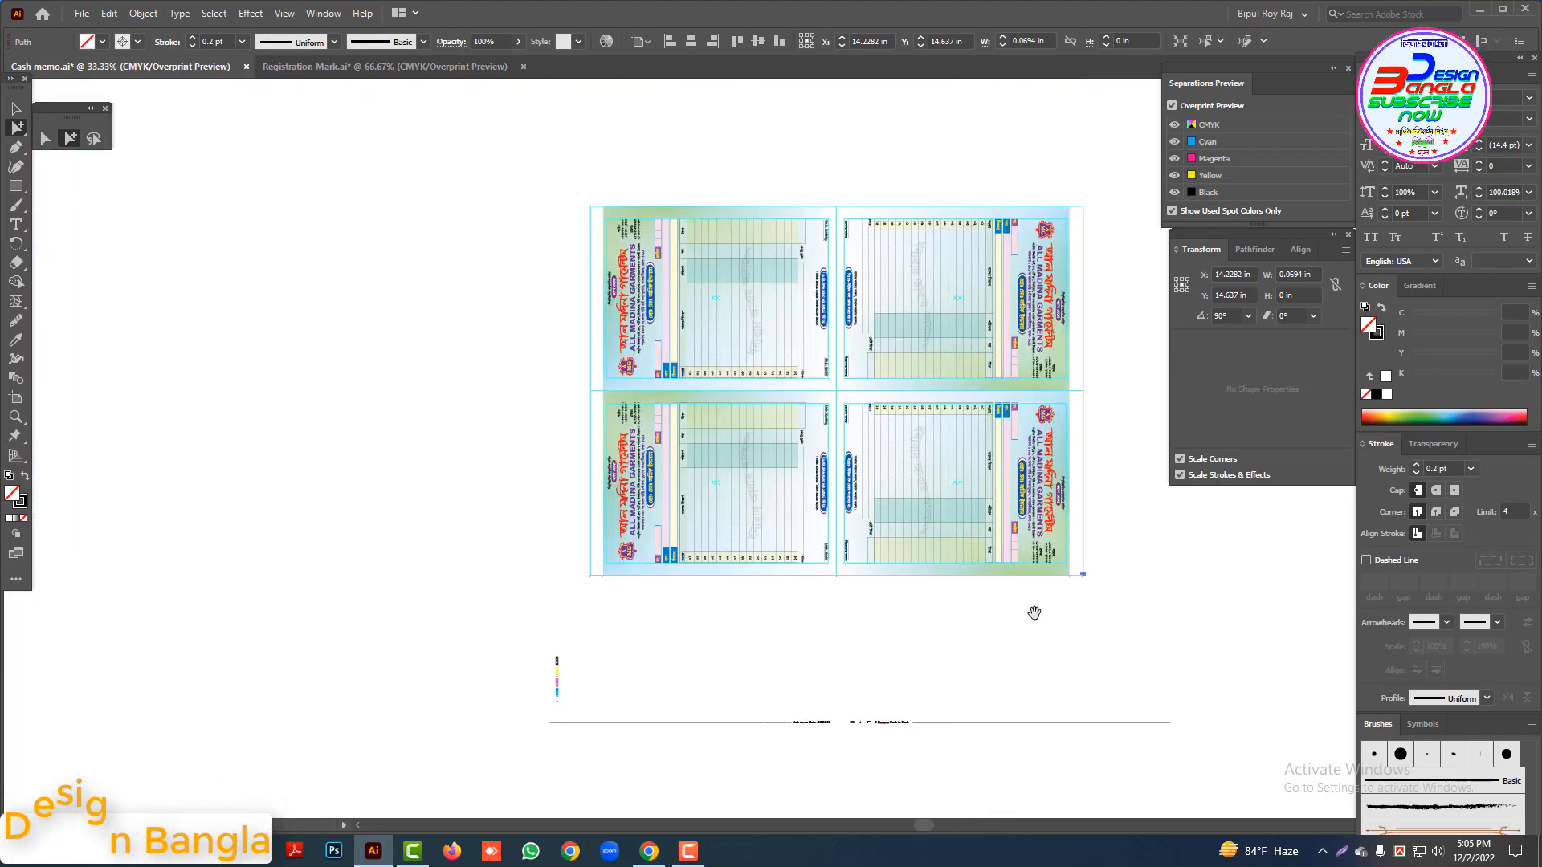
Step: Select all the vertical crop marks below the layout and copy them straight up to just above the layout's top guide
{"action": "left_click_drag", "start_coordinate": [936, 584], "coordinate": [908, 610]}
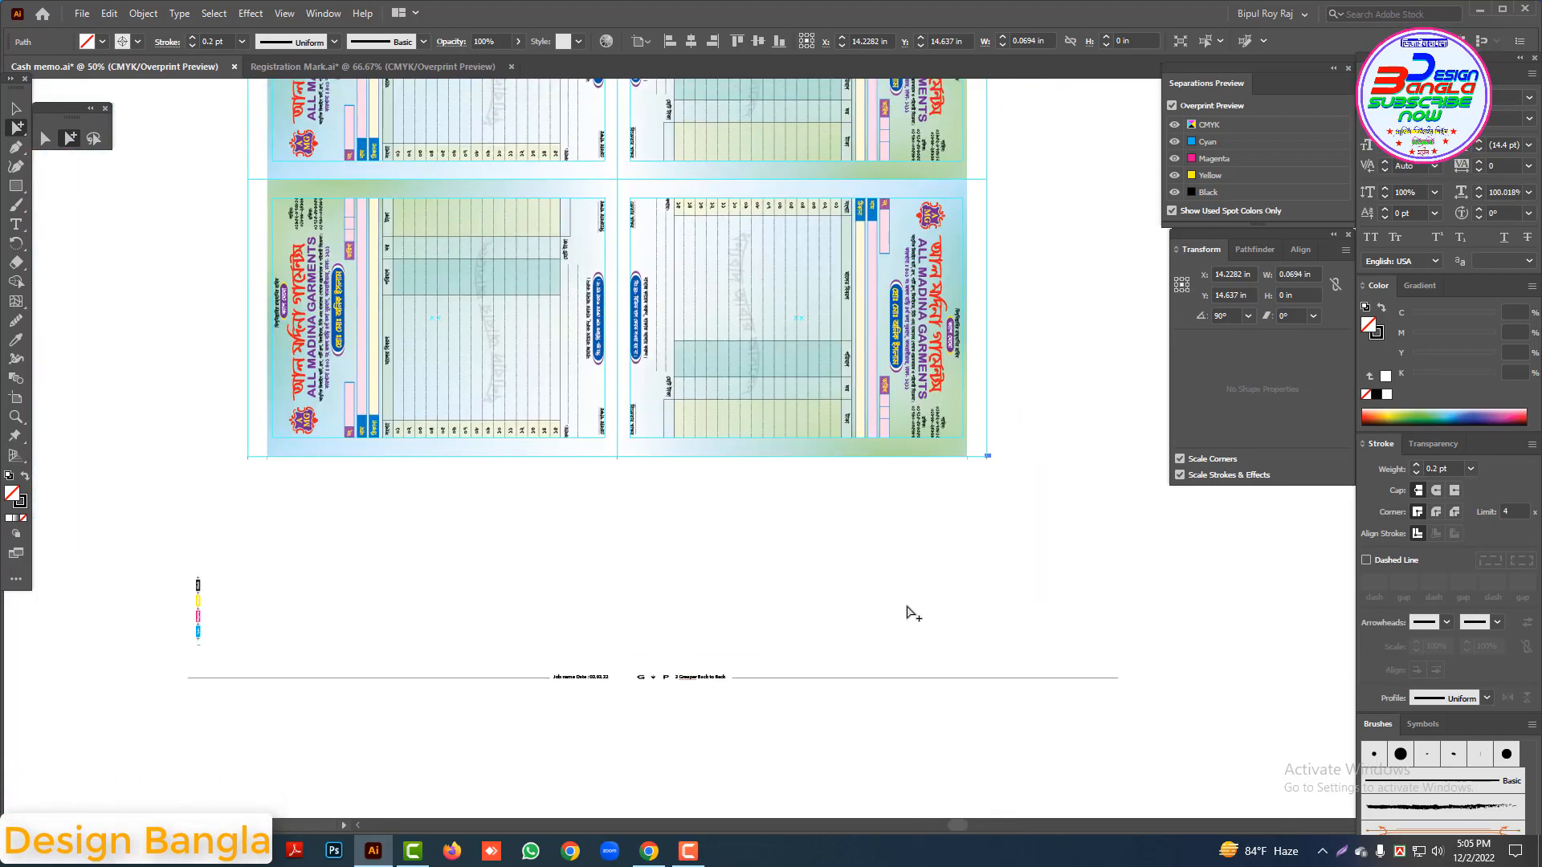
{"action": "left_click_drag", "start_coordinate": [1070, 501], "coordinate": [241, 464]}
{"action": "scroll", "coordinate": [974, 516], "scroll_direction": "up", "scroll_amount": 3}
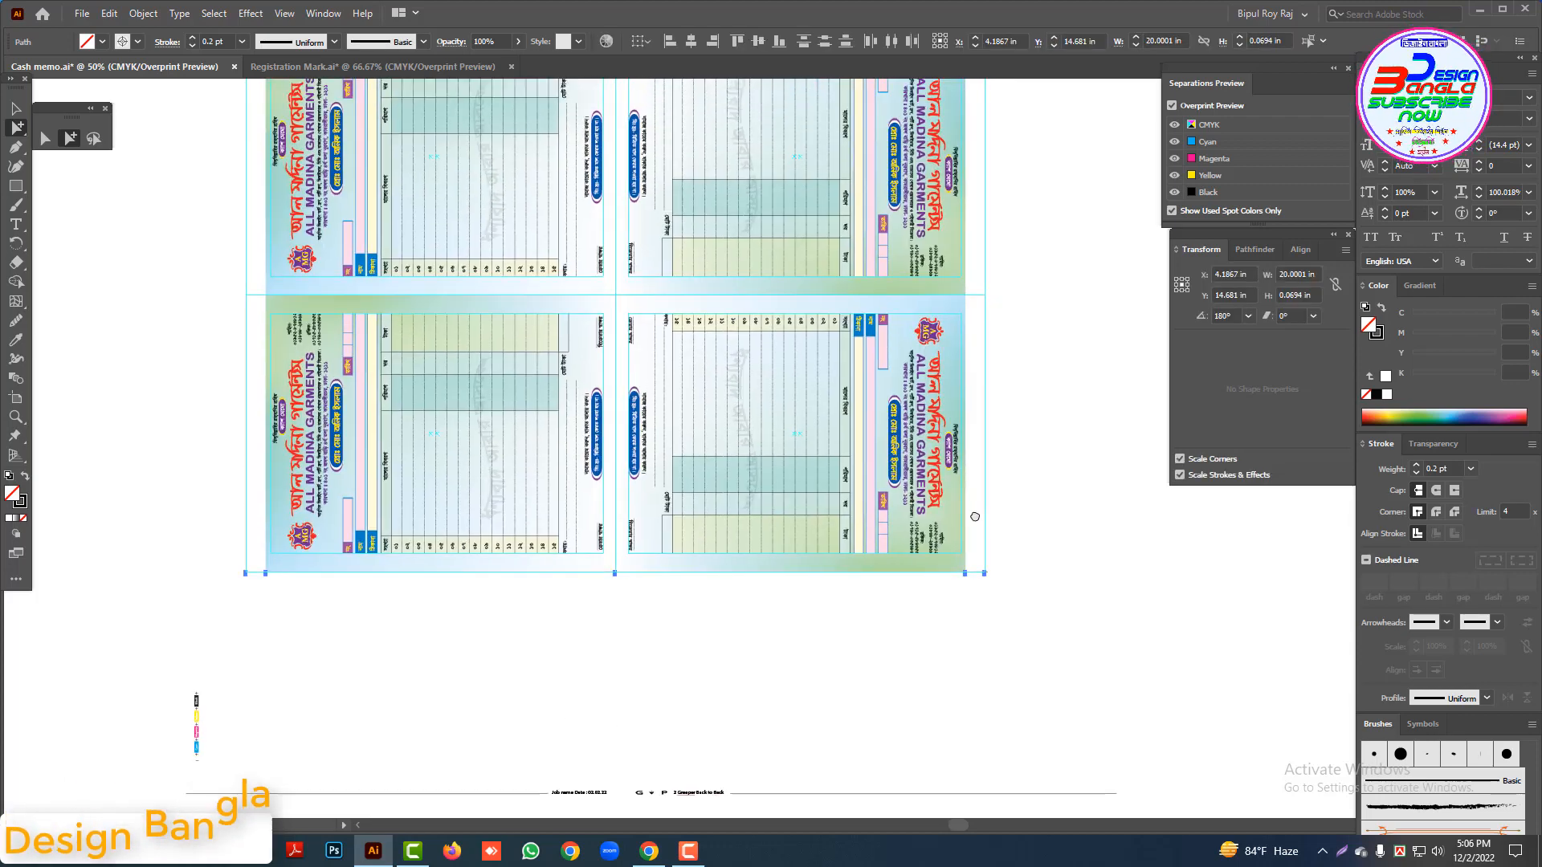
{"action": "left_click", "coordinate": [894, 423], "text": "ctrl+alt"}
{"action": "left_click_drag", "start_coordinate": [869, 439], "coordinate": [966, 473]}
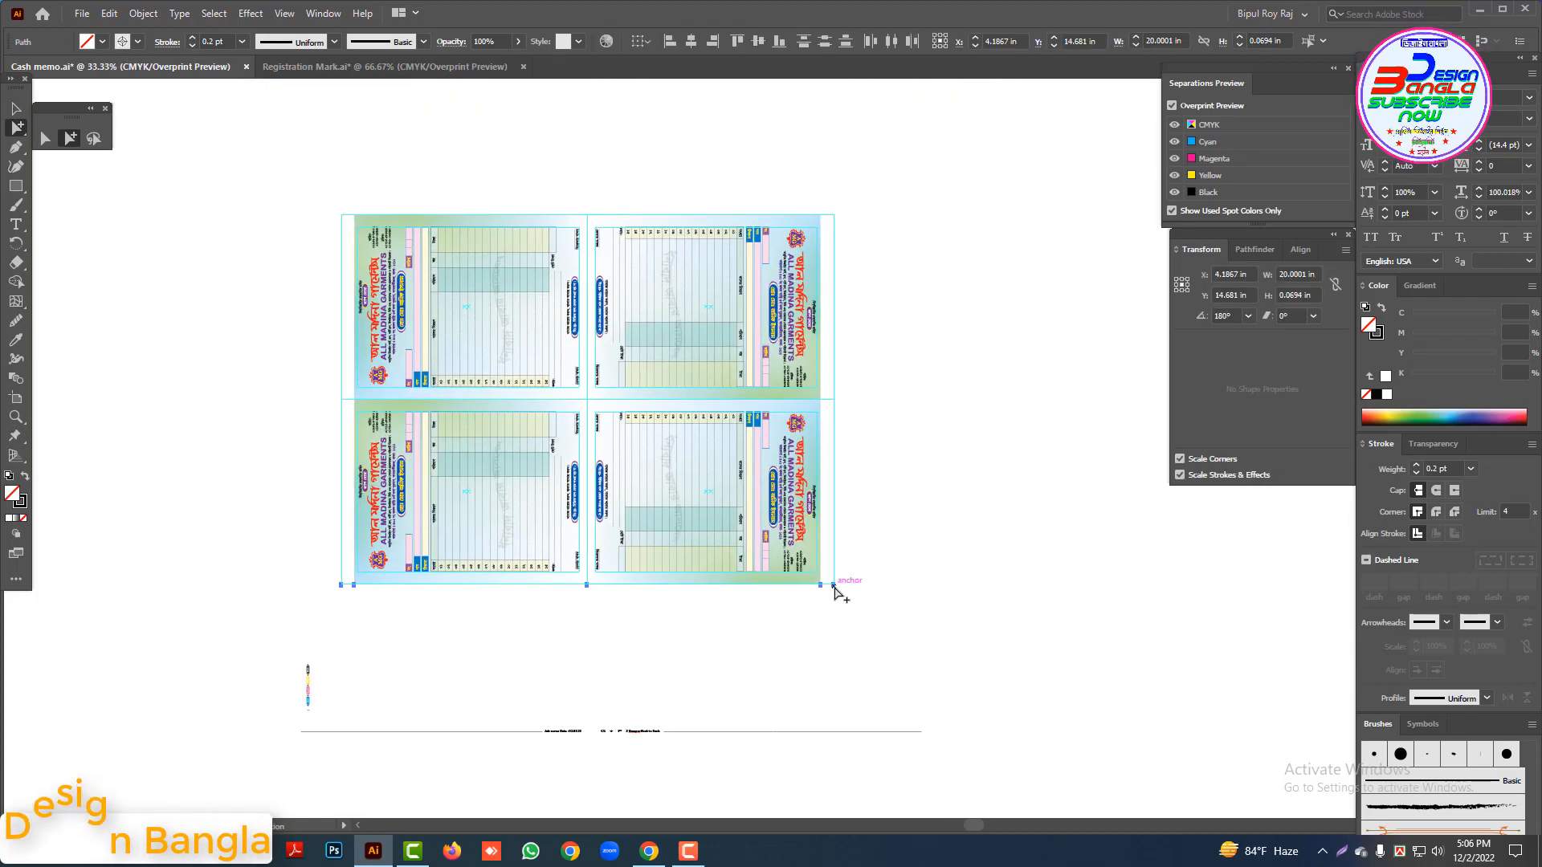
{"action": "left_click_drag", "start_coordinate": [836, 586], "coordinate": [849, 229]}
{"action": "scroll", "coordinate": [846, 248], "scroll_direction": "up", "scroll_amount": 5}
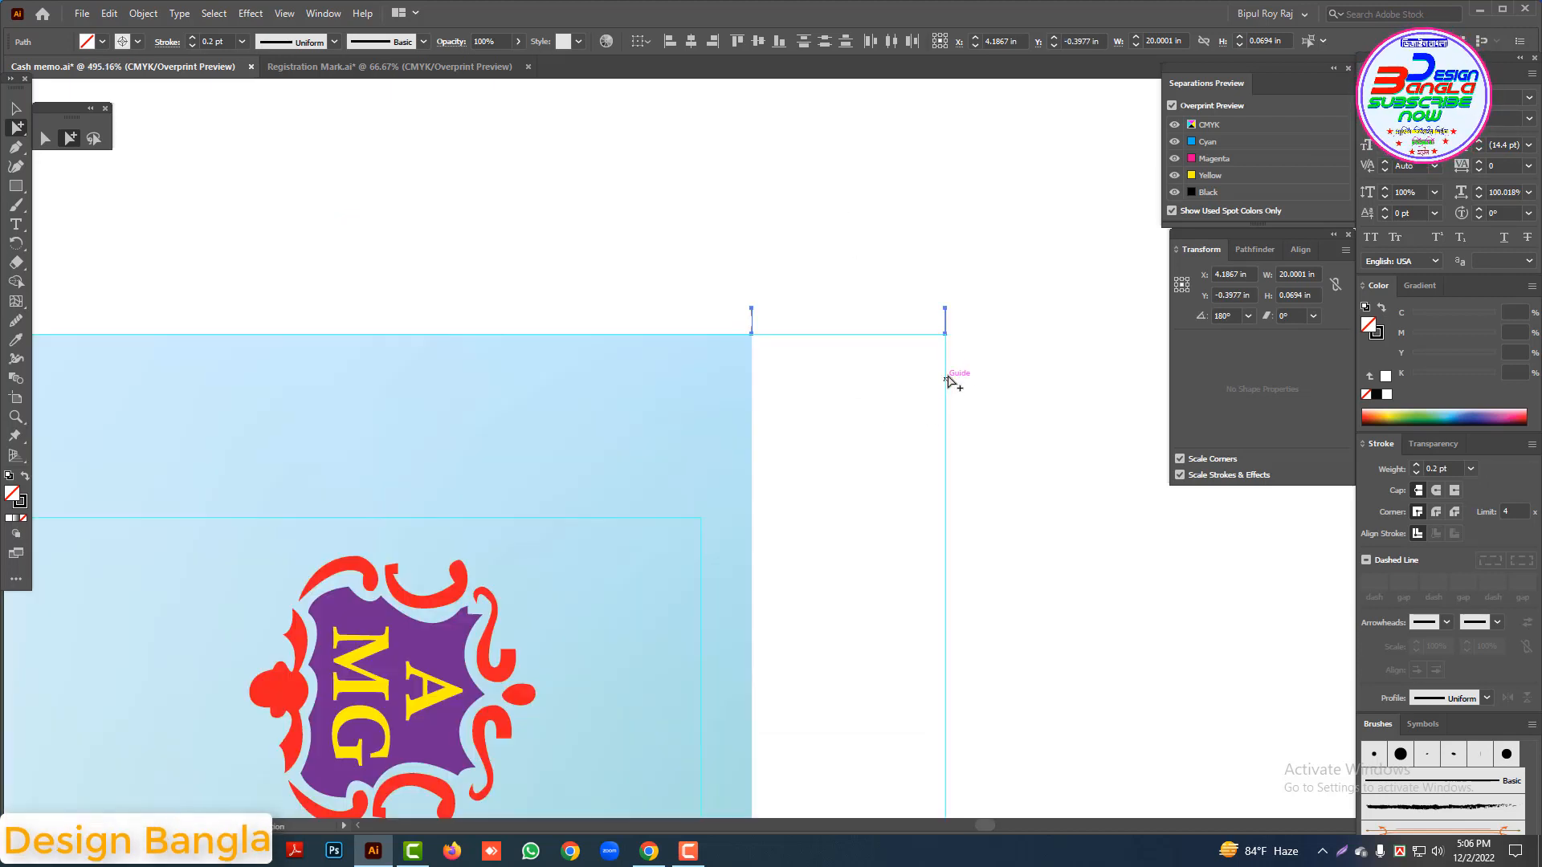
{"action": "left_click", "coordinate": [980, 371]}
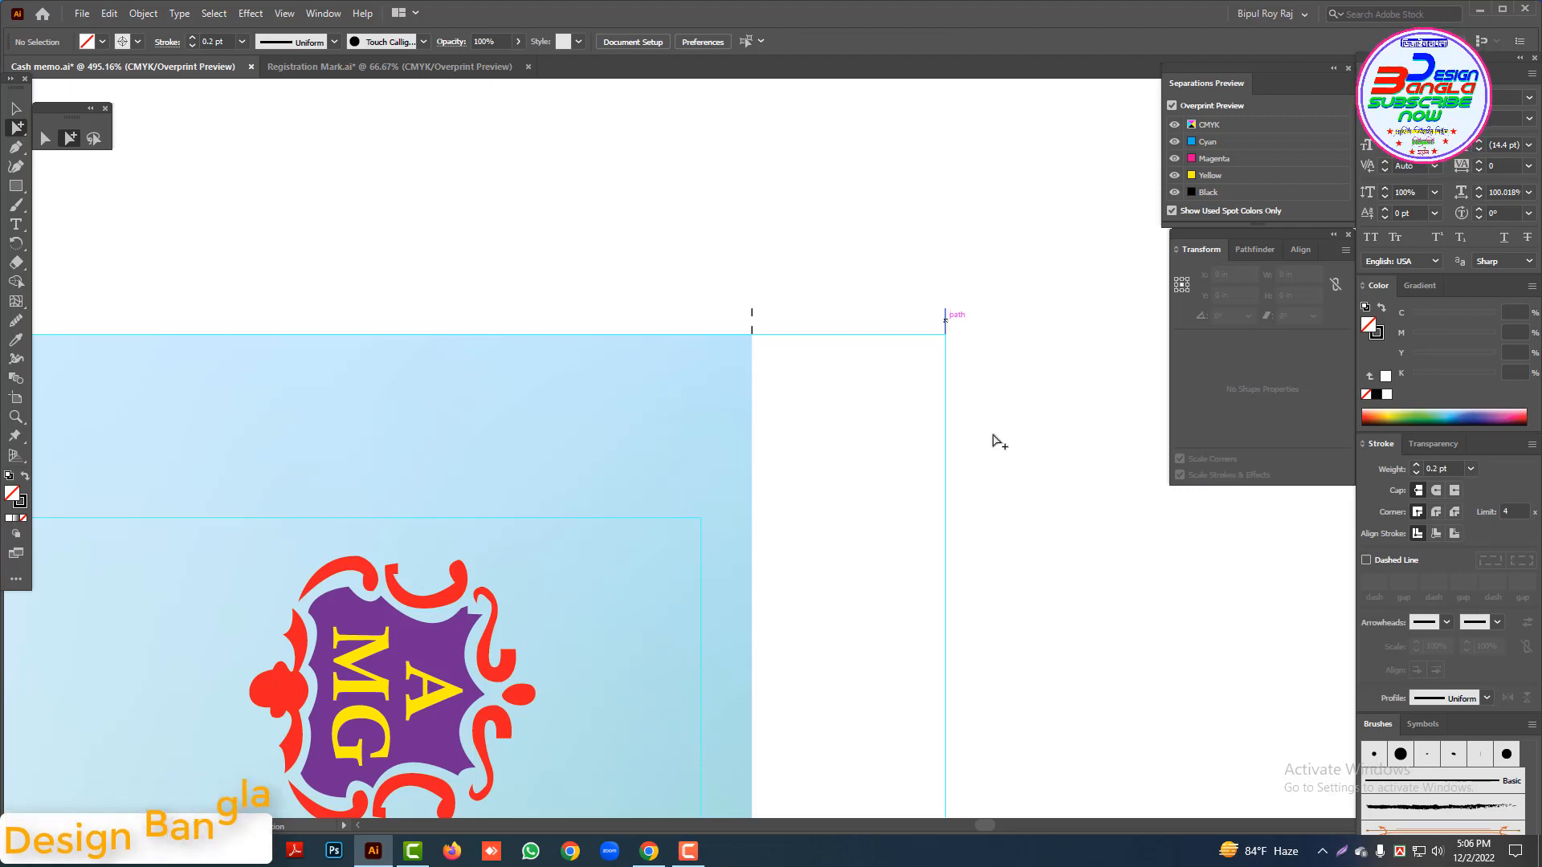
Step: Copy the horizontal crop mark at the lower-right corner straight up to the middle and top guides
{"action": "scroll", "coordinate": [825, 511], "scroll_direction": "down", "scroll_amount": 8}
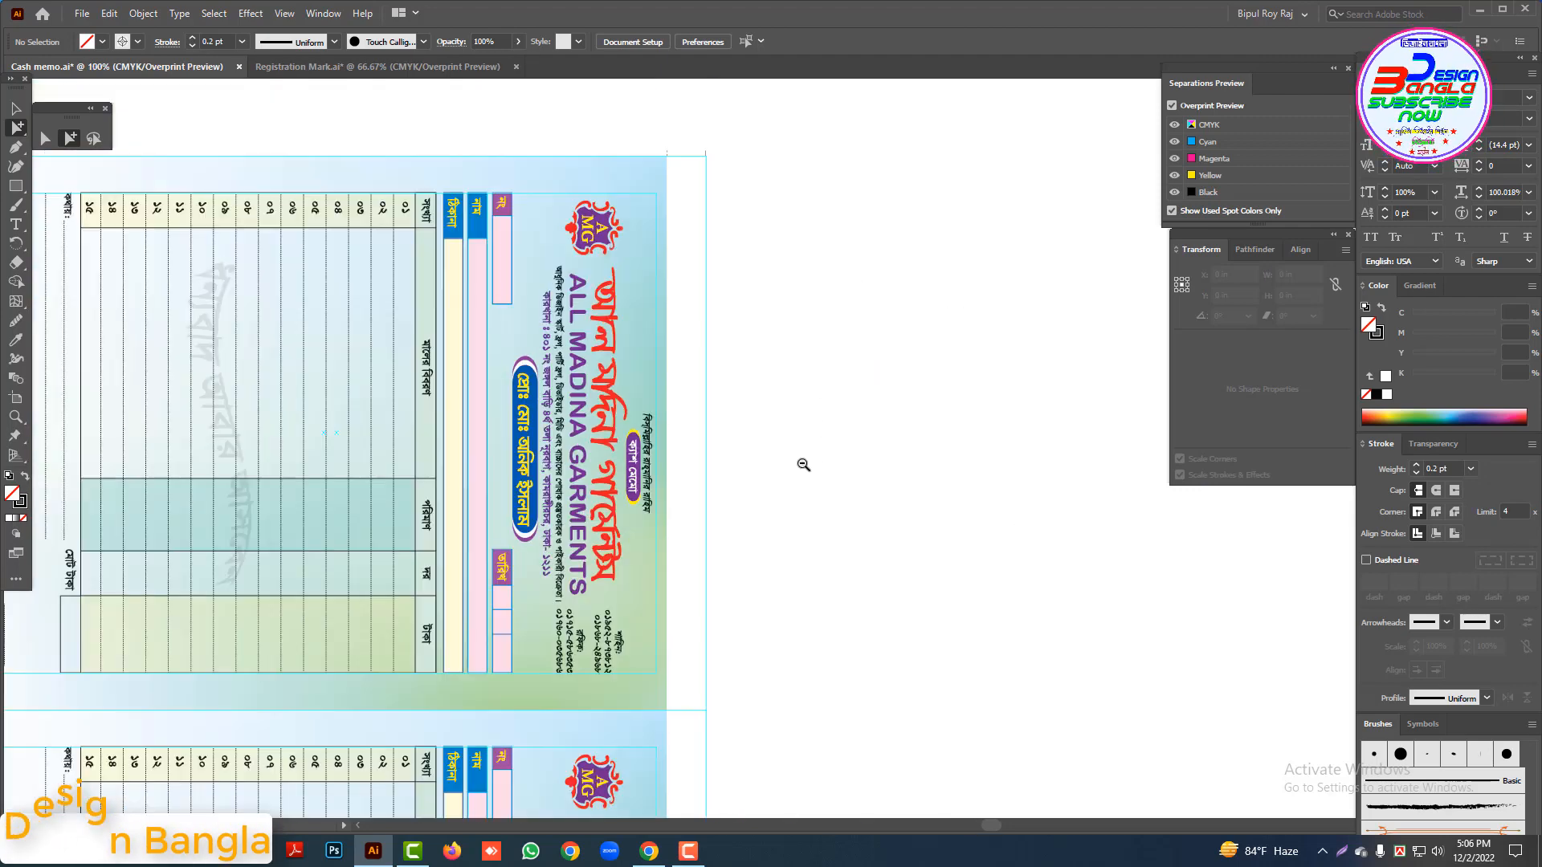
{"action": "scroll", "coordinate": [776, 492], "scroll_direction": "down", "scroll_amount": 4}
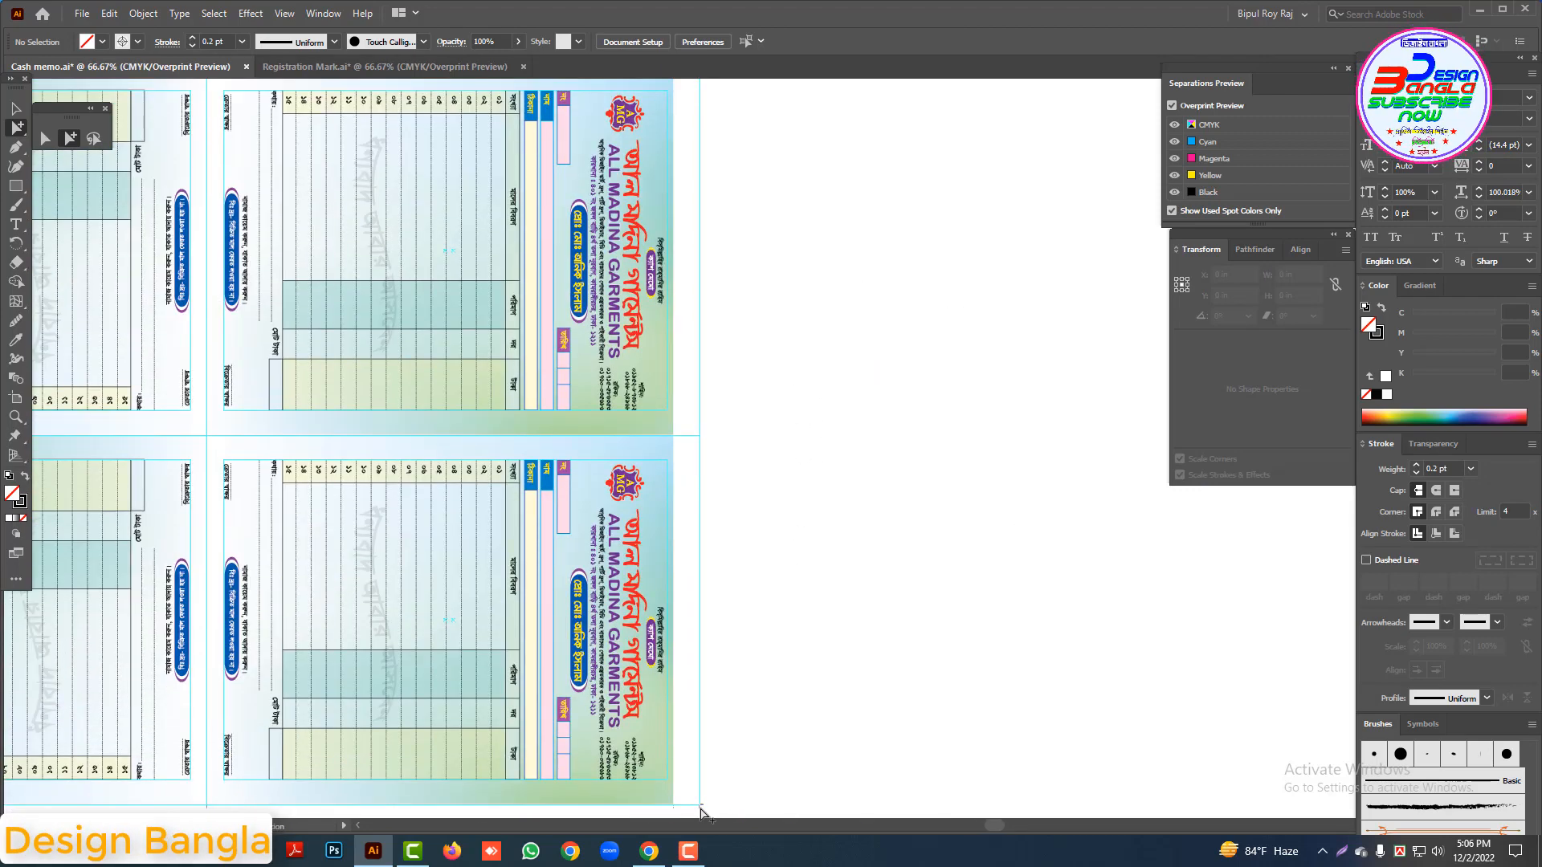
{"action": "left_click_drag", "start_coordinate": [704, 808], "coordinate": [751, 446]}
{"action": "scroll", "coordinate": [750, 562], "scroll_direction": "up", "scroll_amount": 5}
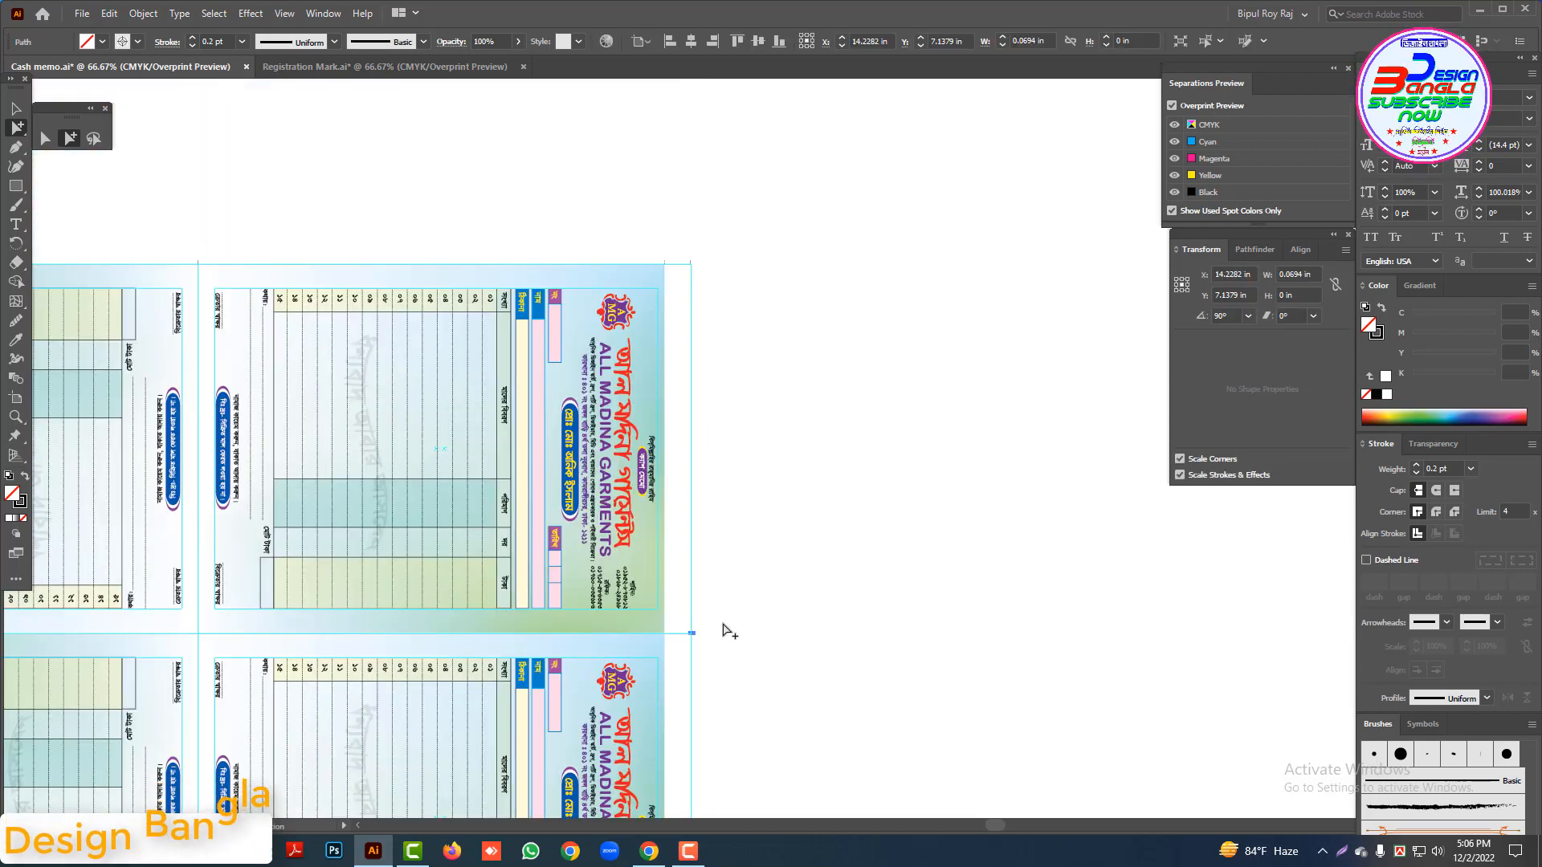
{"action": "left_click_drag", "start_coordinate": [729, 297], "coordinate": [729, 269]}
Step: Copy the lower-left vertical crop mark about 0.19 in outward, rotate the copy 90° and snap it to the bottom guide outside the corner
{"action": "left_click", "coordinate": [545, 463], "text": "ctrl+alt"}
{"action": "left_click_drag", "start_coordinate": [473, 535], "coordinate": [696, 326]}
{"action": "left_click_drag", "start_coordinate": [327, 620], "coordinate": [490, 685]}
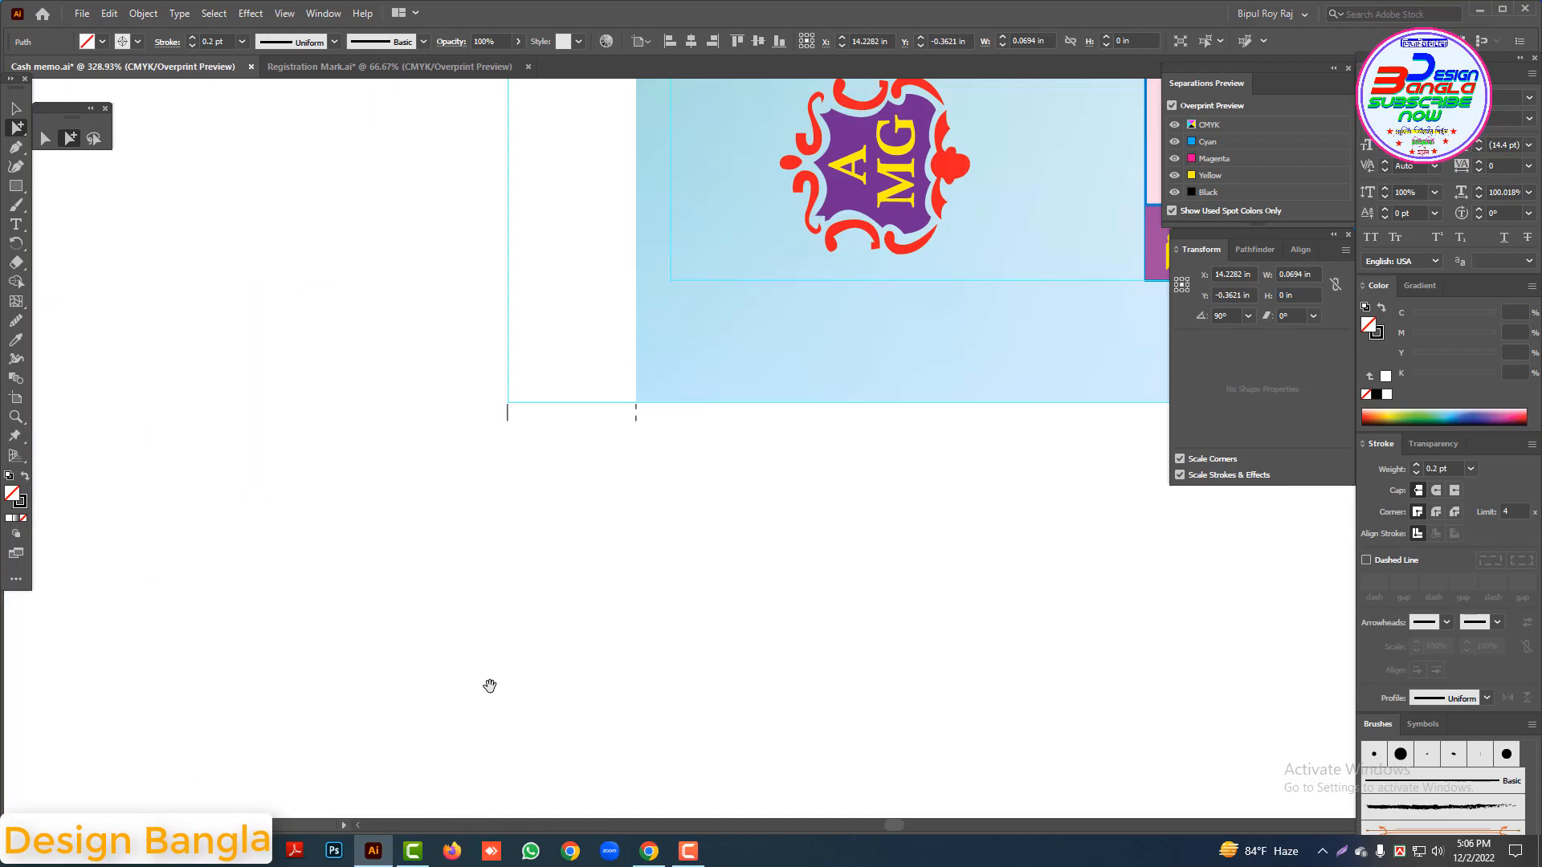
{"action": "left_click_drag", "start_coordinate": [511, 416], "coordinate": [463, 416]}
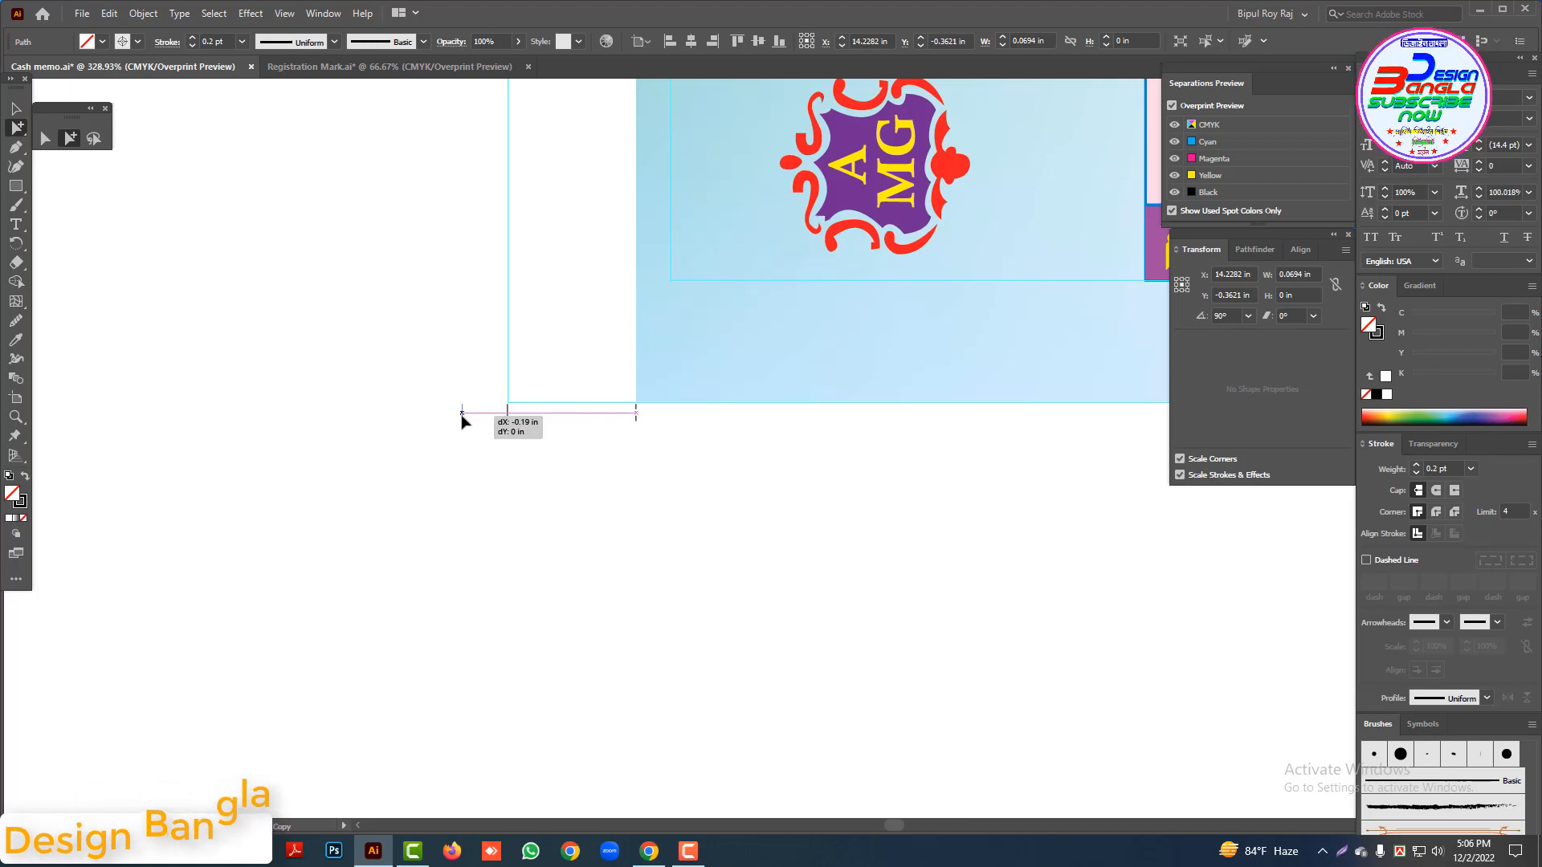
{"action": "left_click_drag", "start_coordinate": [121, 243], "coordinate": [121, 244]}
{"action": "left_click", "coordinate": [70, 138]}
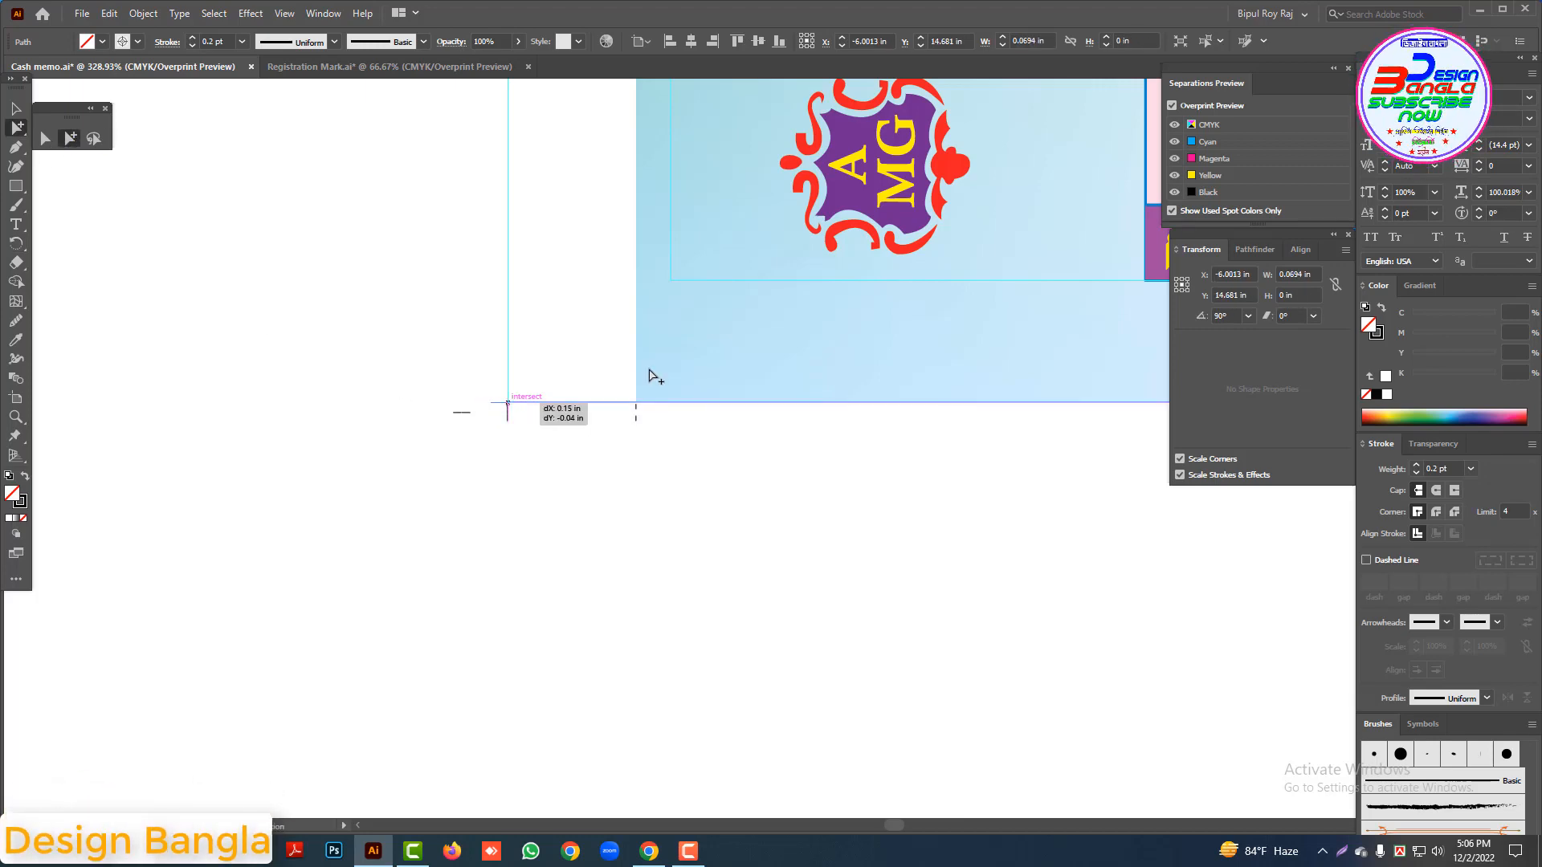
Step: Copy the horizontal lower-left crop mark straight up to the middle and top guides along the layout's left side
{"action": "left_click", "coordinate": [667, 354], "text": "ctrl+alt"}
{"action": "left_click", "coordinate": [668, 354], "text": "ctrl+alt"}
{"action": "left_click", "coordinate": [667, 352], "text": "ctrl+alt"}
{"action": "left_click", "coordinate": [668, 352], "text": "ctrl+alt"}
{"action": "left_click_drag", "start_coordinate": [1143, 444], "coordinate": [709, 592]}
{"action": "left_click", "coordinate": [785, 447], "text": "ctrl+alt"}
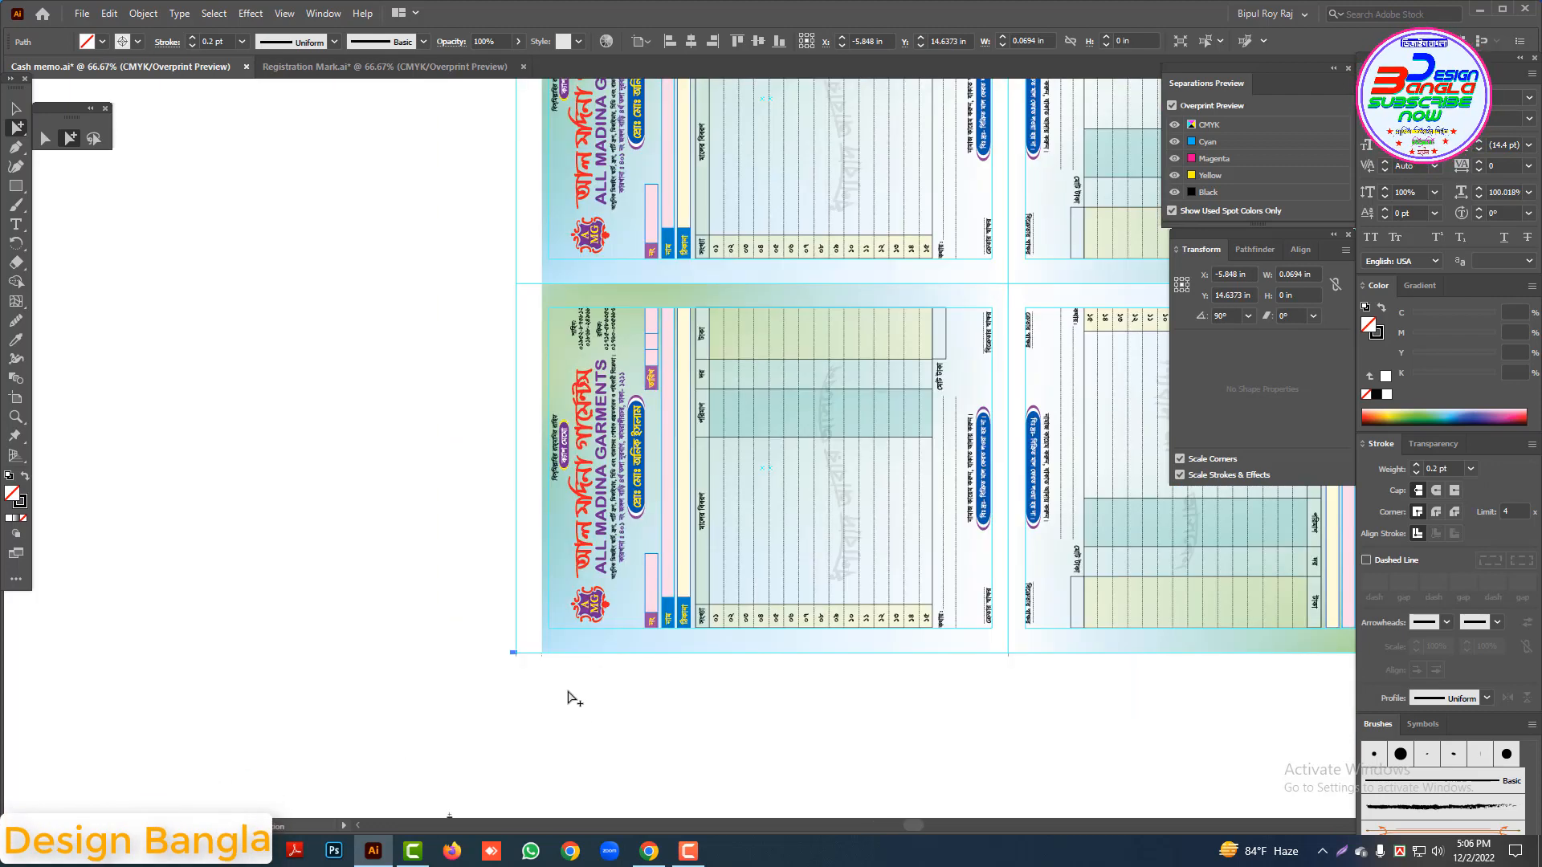
{"action": "left_click_drag", "start_coordinate": [513, 654], "coordinate": [530, 289]}
{"action": "scroll", "coordinate": [522, 402], "scroll_direction": "up", "scroll_amount": 3}
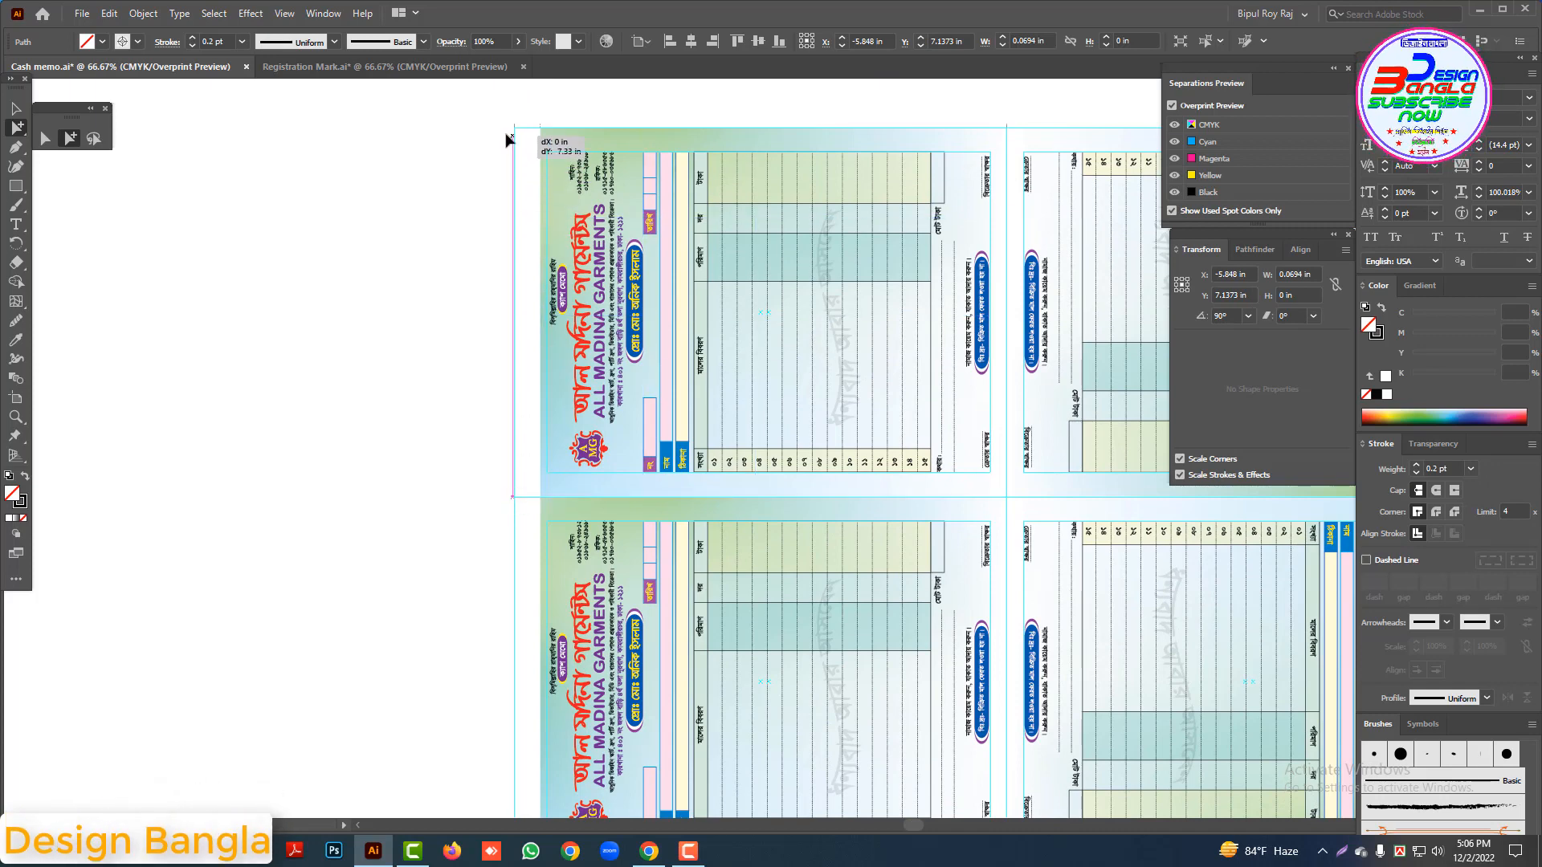
{"action": "left_click_drag", "start_coordinate": [509, 139], "coordinate": [508, 132]}
{"action": "left_click", "coordinate": [439, 268]}
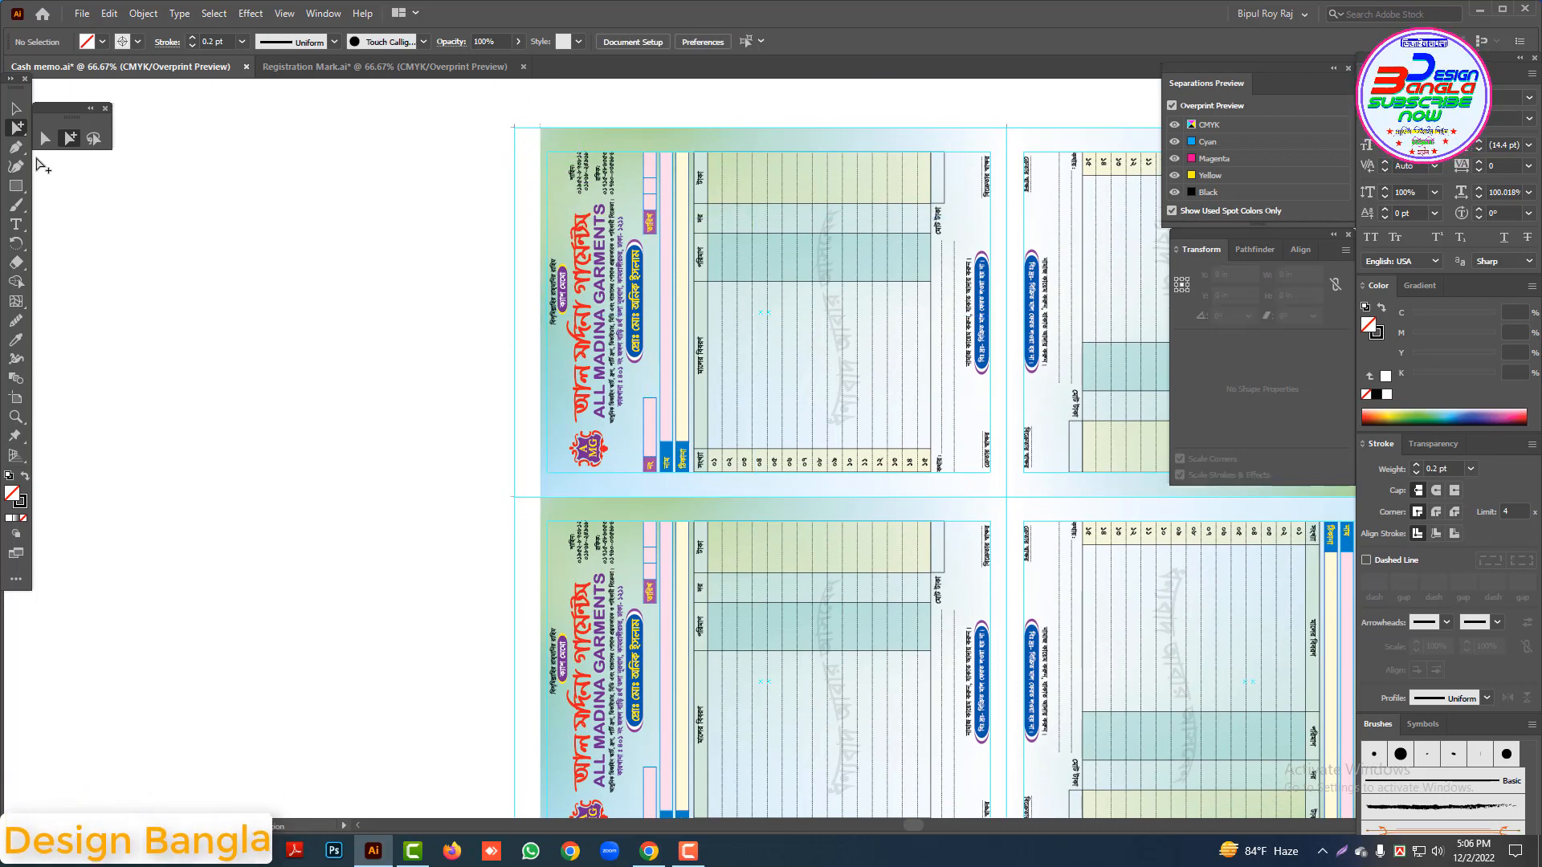
Step: Move the CMYK colour bar beside the layout's lower-left corner and snap it against the outside of the outer left guide
{"action": "left_click", "coordinate": [909, 440], "text": "ctrl+alt"}
{"action": "left_click", "coordinate": [909, 440], "text": "ctrl+alt"}
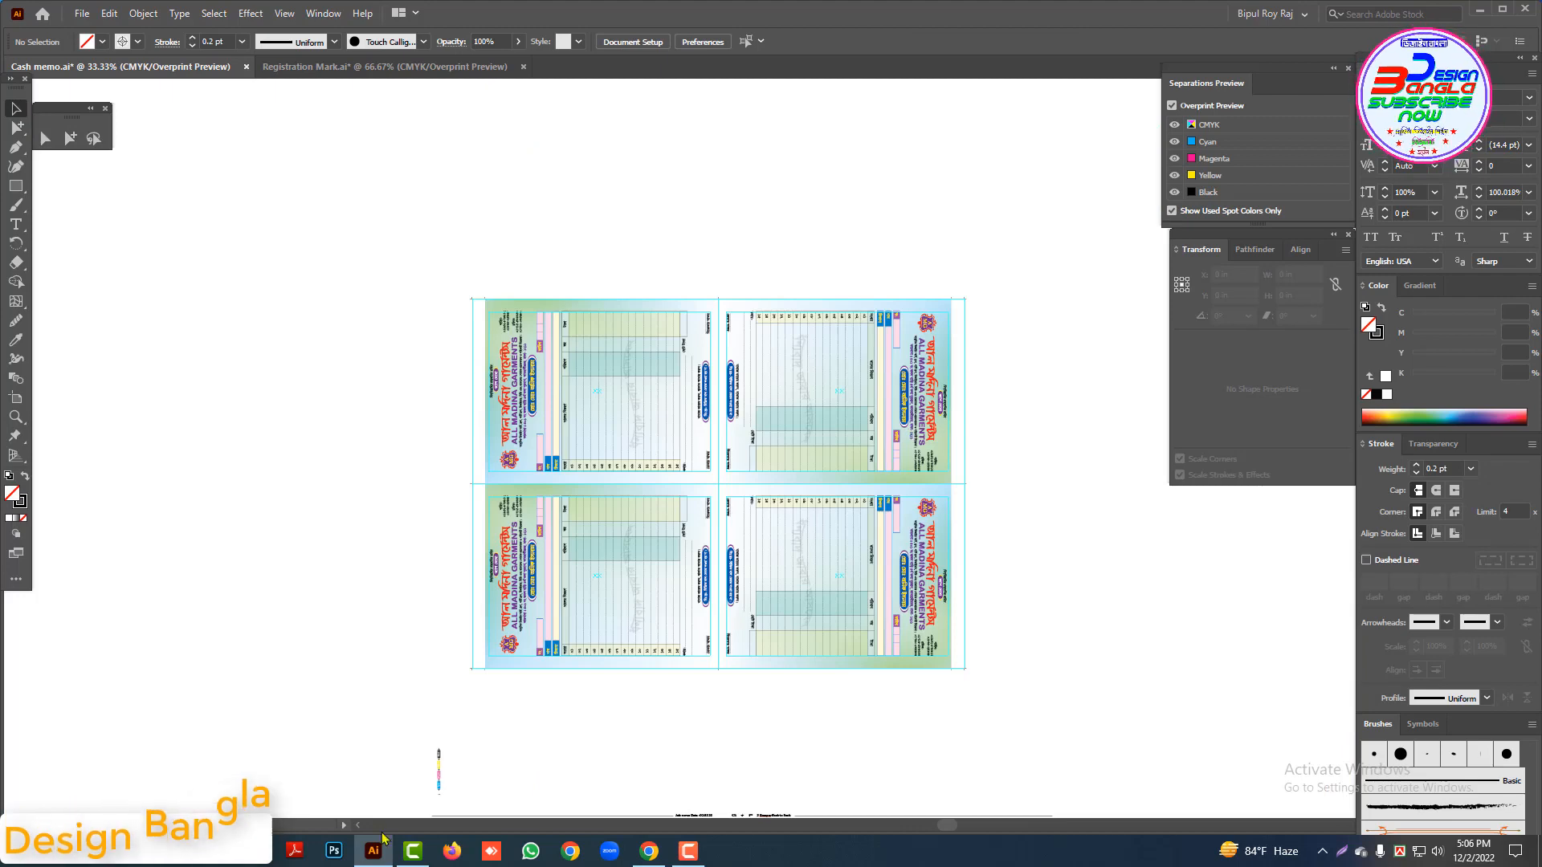
{"action": "left_click_drag", "start_coordinate": [454, 642], "coordinate": [454, 634]}
{"action": "left_click_drag", "start_coordinate": [384, 603], "coordinate": [564, 684]}
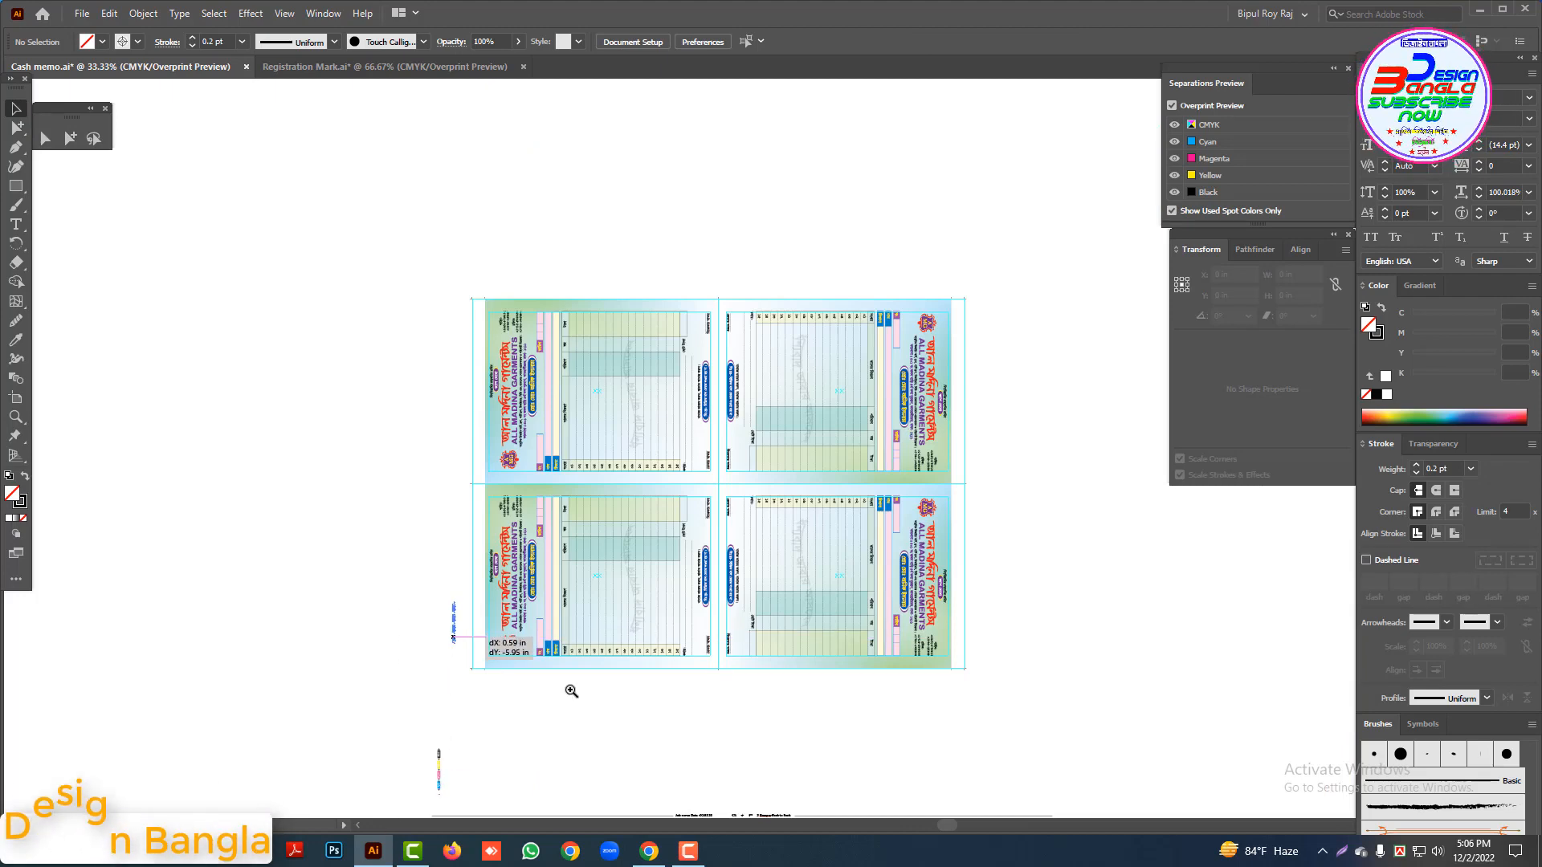
{"action": "left_click_drag", "start_coordinate": [528, 415], "coordinate": [658, 587]}
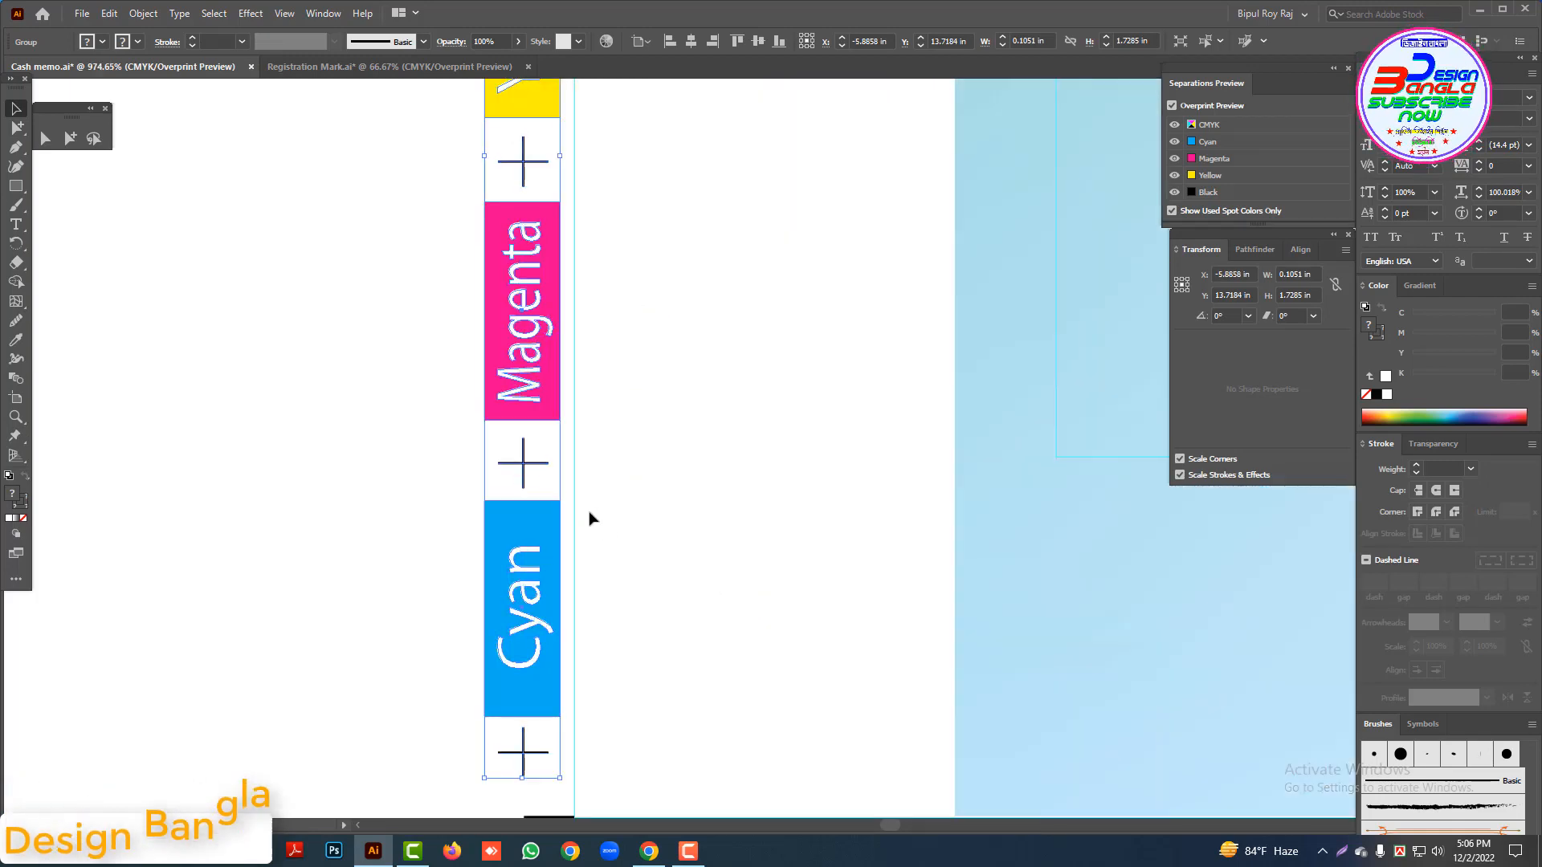
{"action": "left_click_drag", "start_coordinate": [543, 559], "coordinate": [556, 561]}
Step: Raise the colour bar 0.31 in along the left guide, clear of the lower-left crop marks
{"action": "left_click", "coordinate": [878, 524], "text": "ctrl+alt"}
{"action": "left_click", "coordinate": [881, 521], "text": "ctrl+alt"}
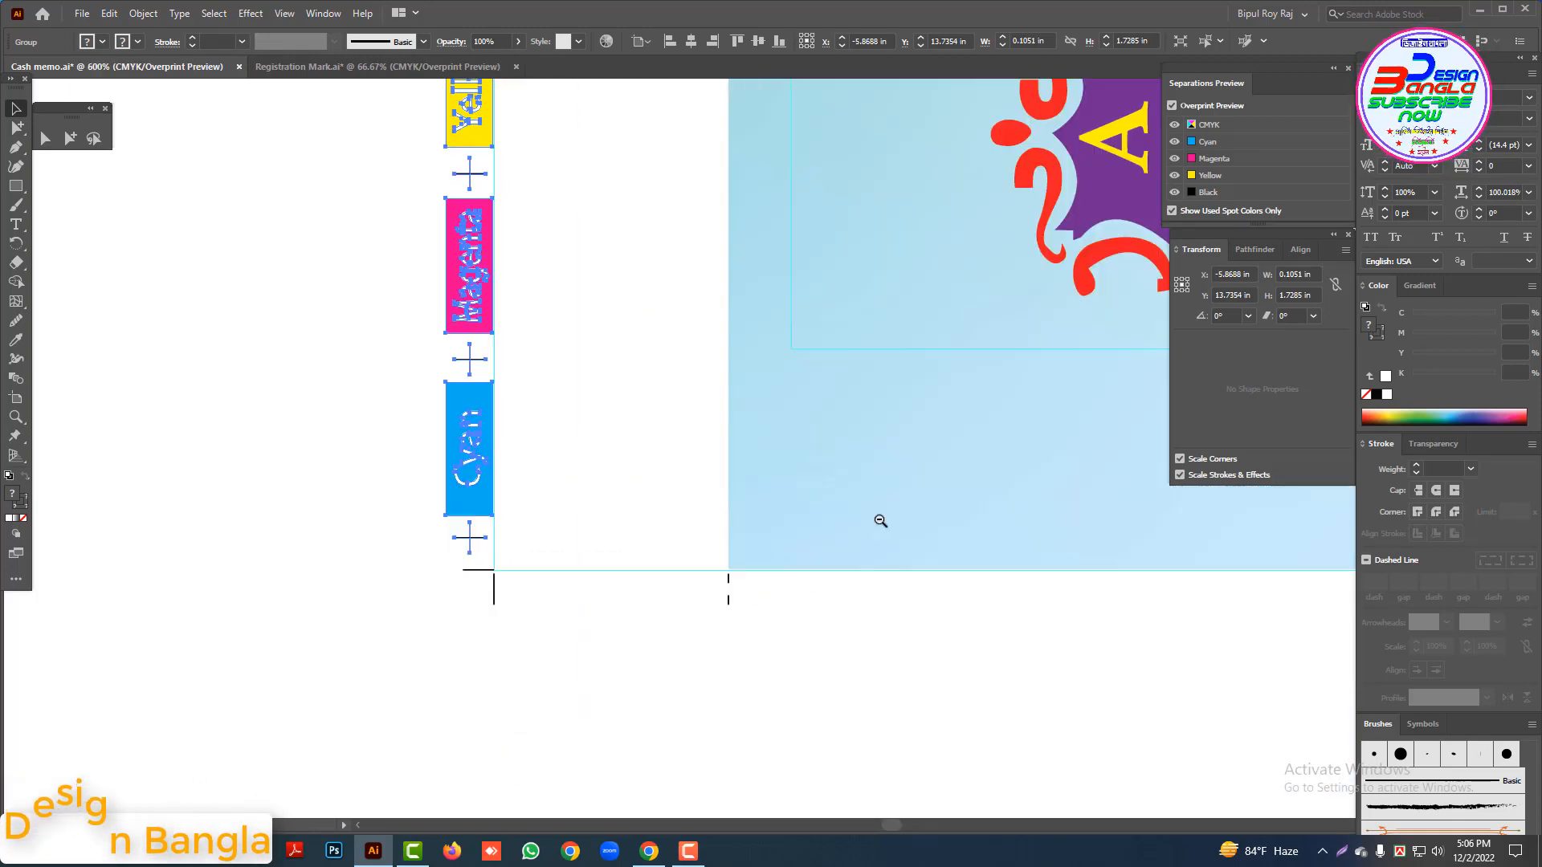
{"action": "left_click", "coordinate": [881, 520], "text": "ctrl+alt"}
{"action": "left_click", "coordinate": [715, 372], "text": "ctrl+alt"}
{"action": "left_click", "coordinate": [715, 373], "text": "ctrl+alt"}
{"action": "left_click_drag", "start_coordinate": [691, 461], "coordinate": [695, 406]}
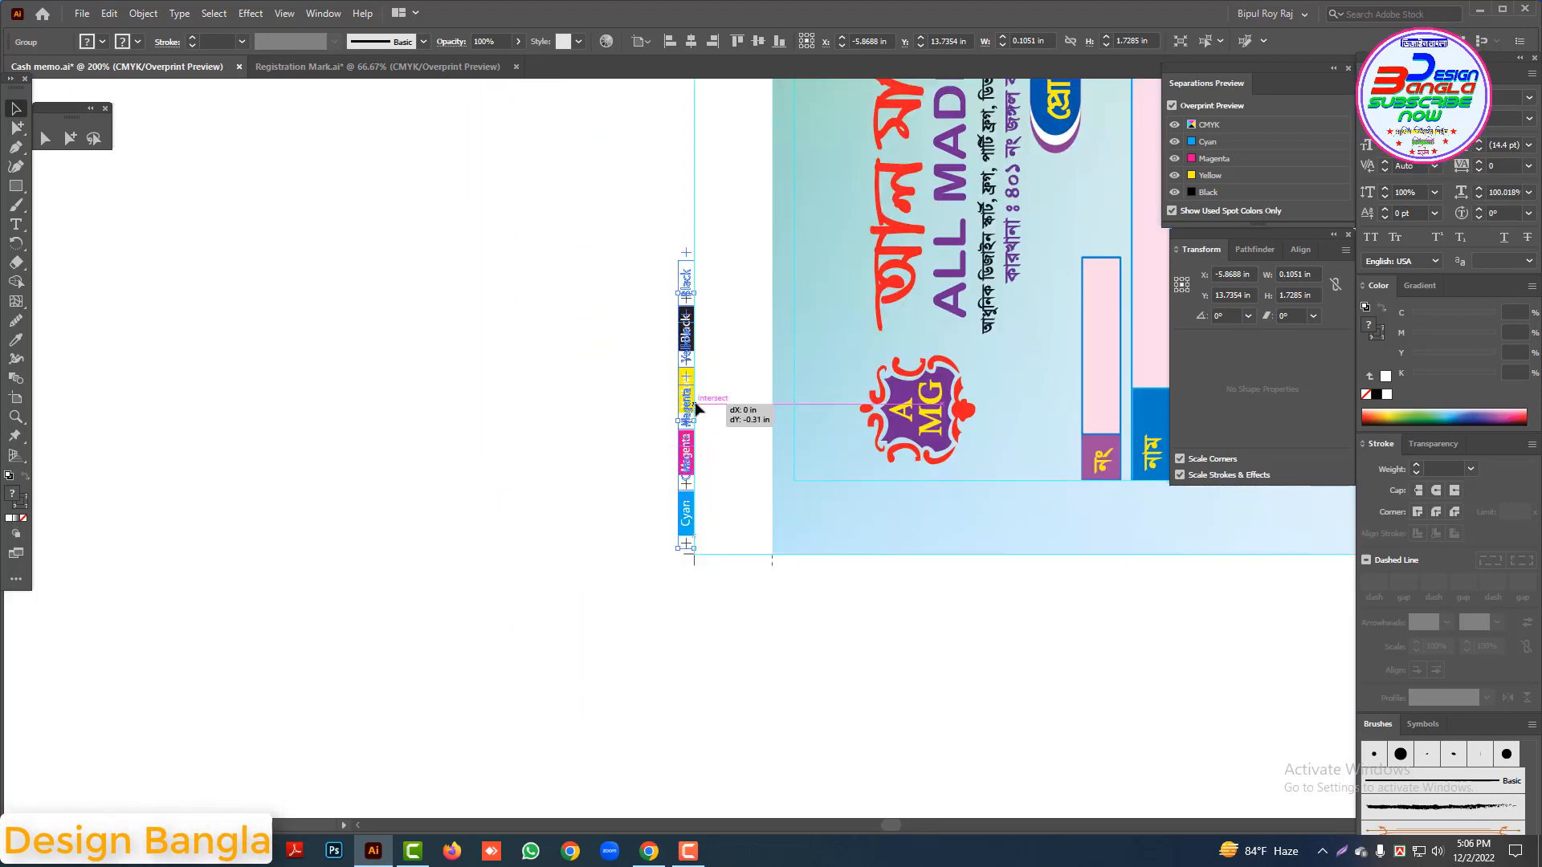
Step: Copy the colour bar 12.63 in straight up to the layout's upper-left corner
{"action": "left_click", "coordinate": [809, 407], "text": "ctrl+alt"}
{"action": "left_click", "coordinate": [813, 382], "text": "ctrl+alt"}
{"action": "left_click", "coordinate": [815, 357], "text": "ctrl+alt"}
{"action": "left_click_drag", "start_coordinate": [780, 310], "coordinate": [776, 439]}
{"action": "left_click", "coordinate": [776, 439], "text": "ctrl+alt"}
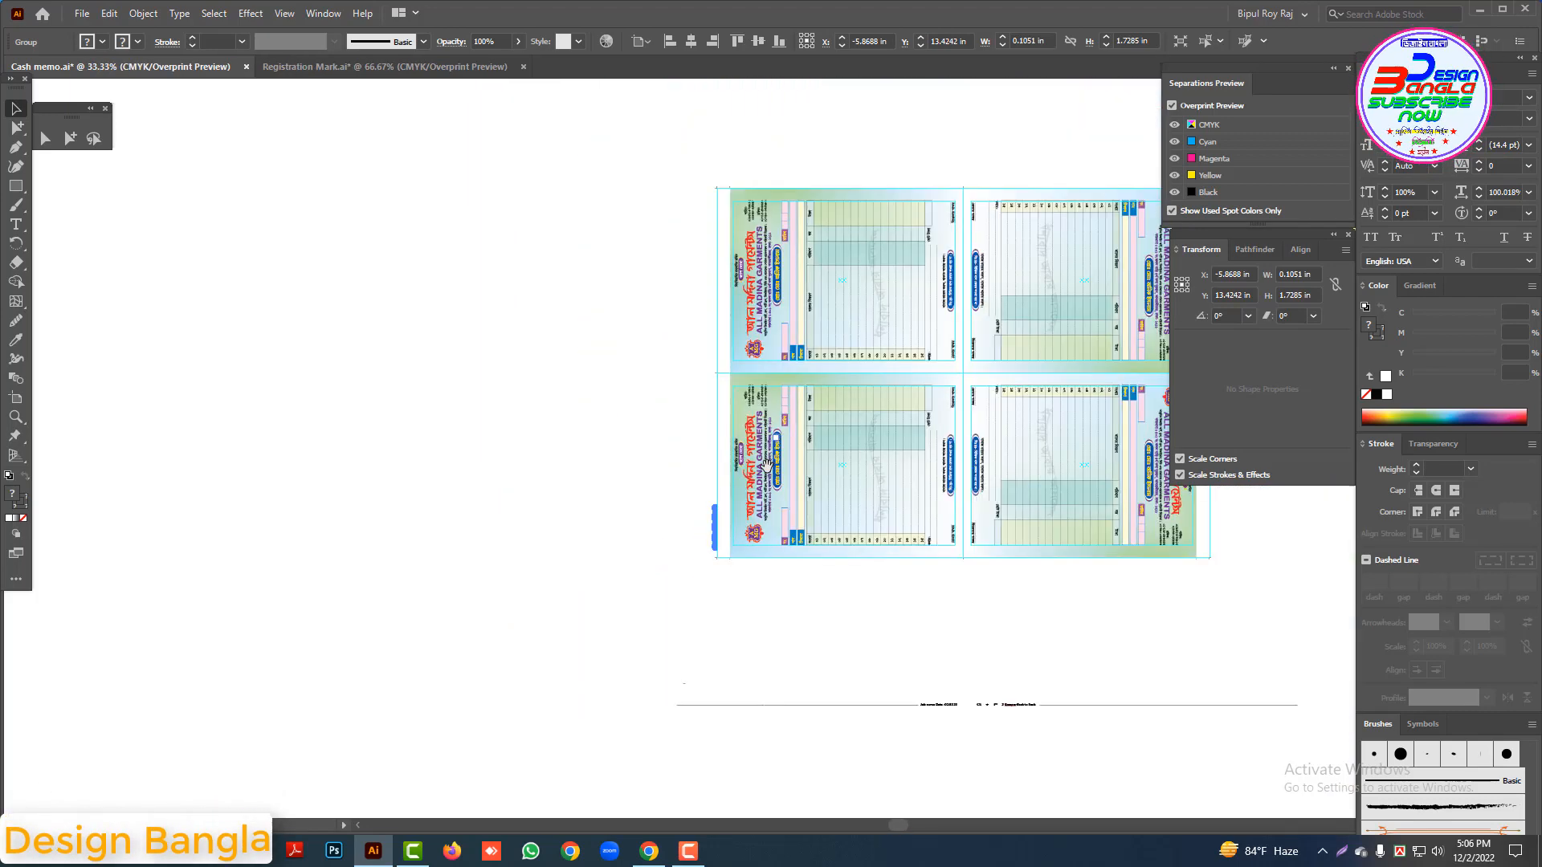
{"action": "left_click_drag", "start_coordinate": [720, 507], "coordinate": [718, 224]}
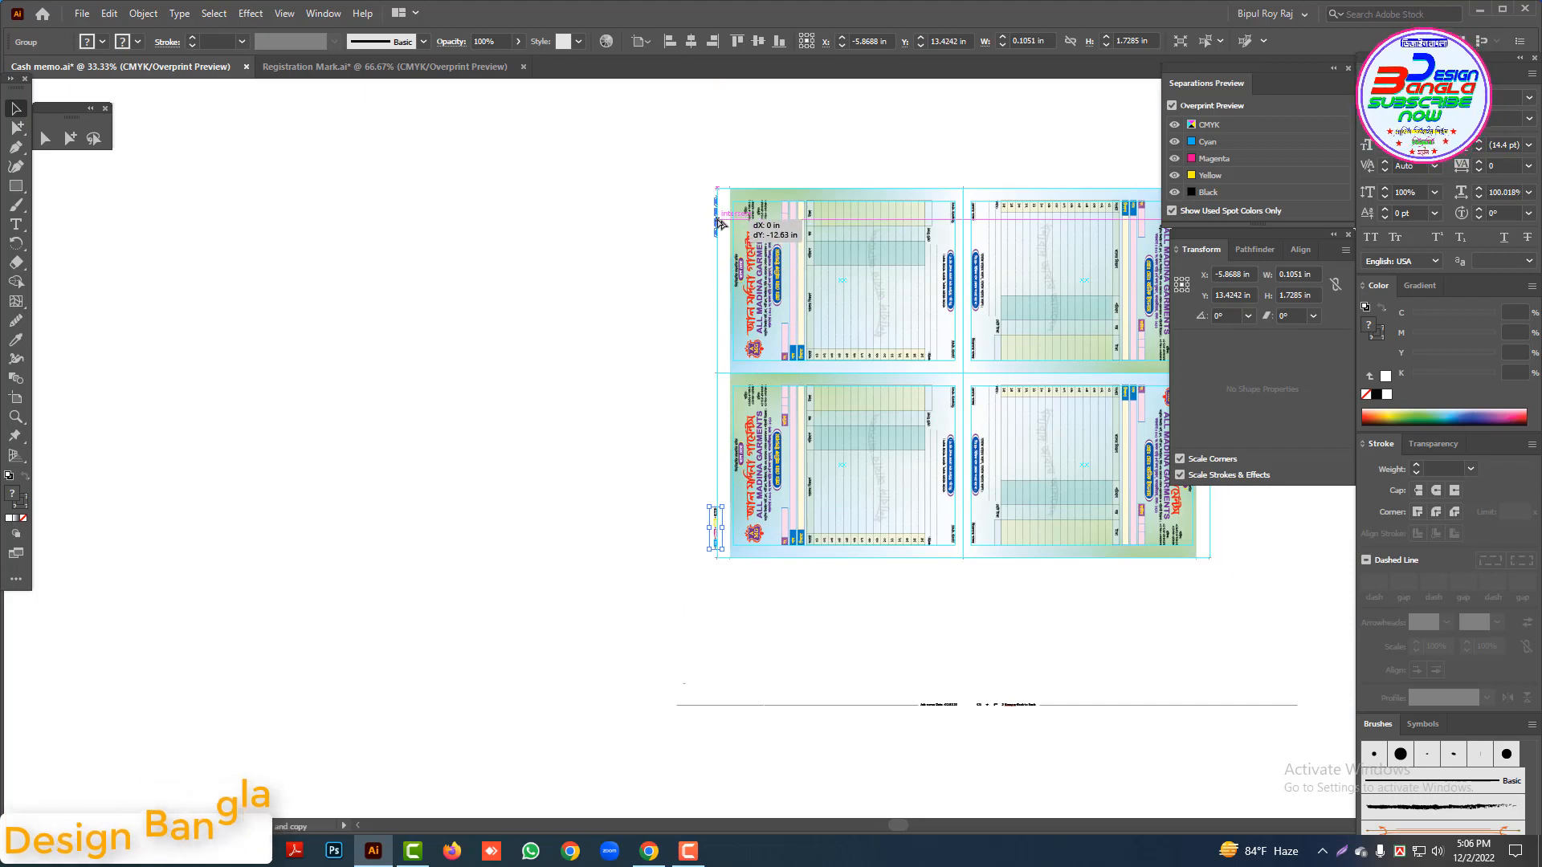
Step: Select both left colour bars, copy them horizontally to the layout's right side and snap the copies against the outer right guide
{"action": "left_click", "coordinate": [715, 534], "text": "shift"}
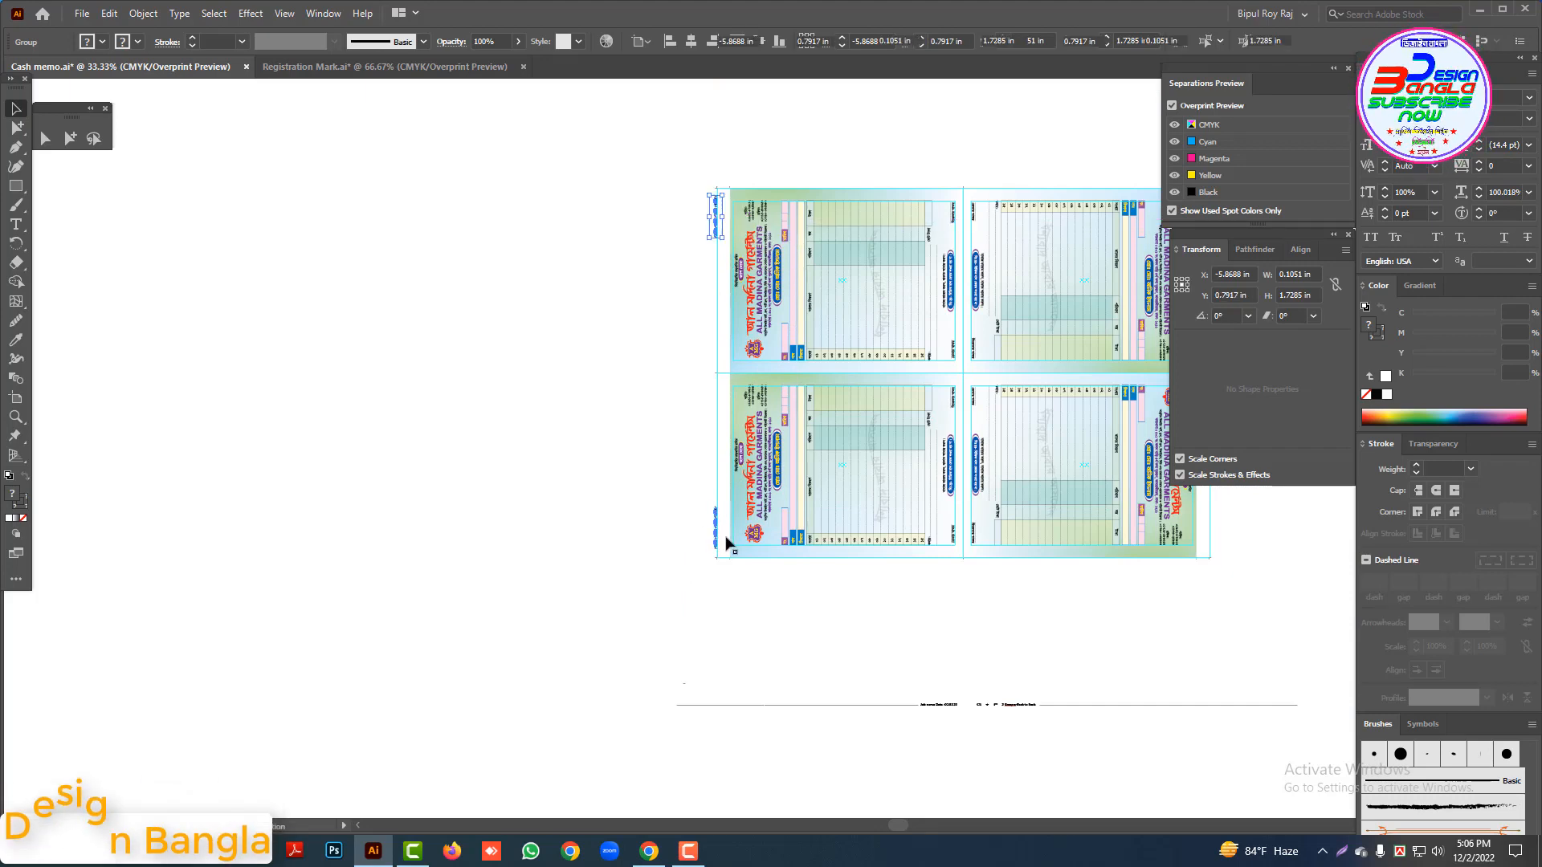
{"action": "left_click_drag", "start_coordinate": [861, 401], "coordinate": [651, 418]}
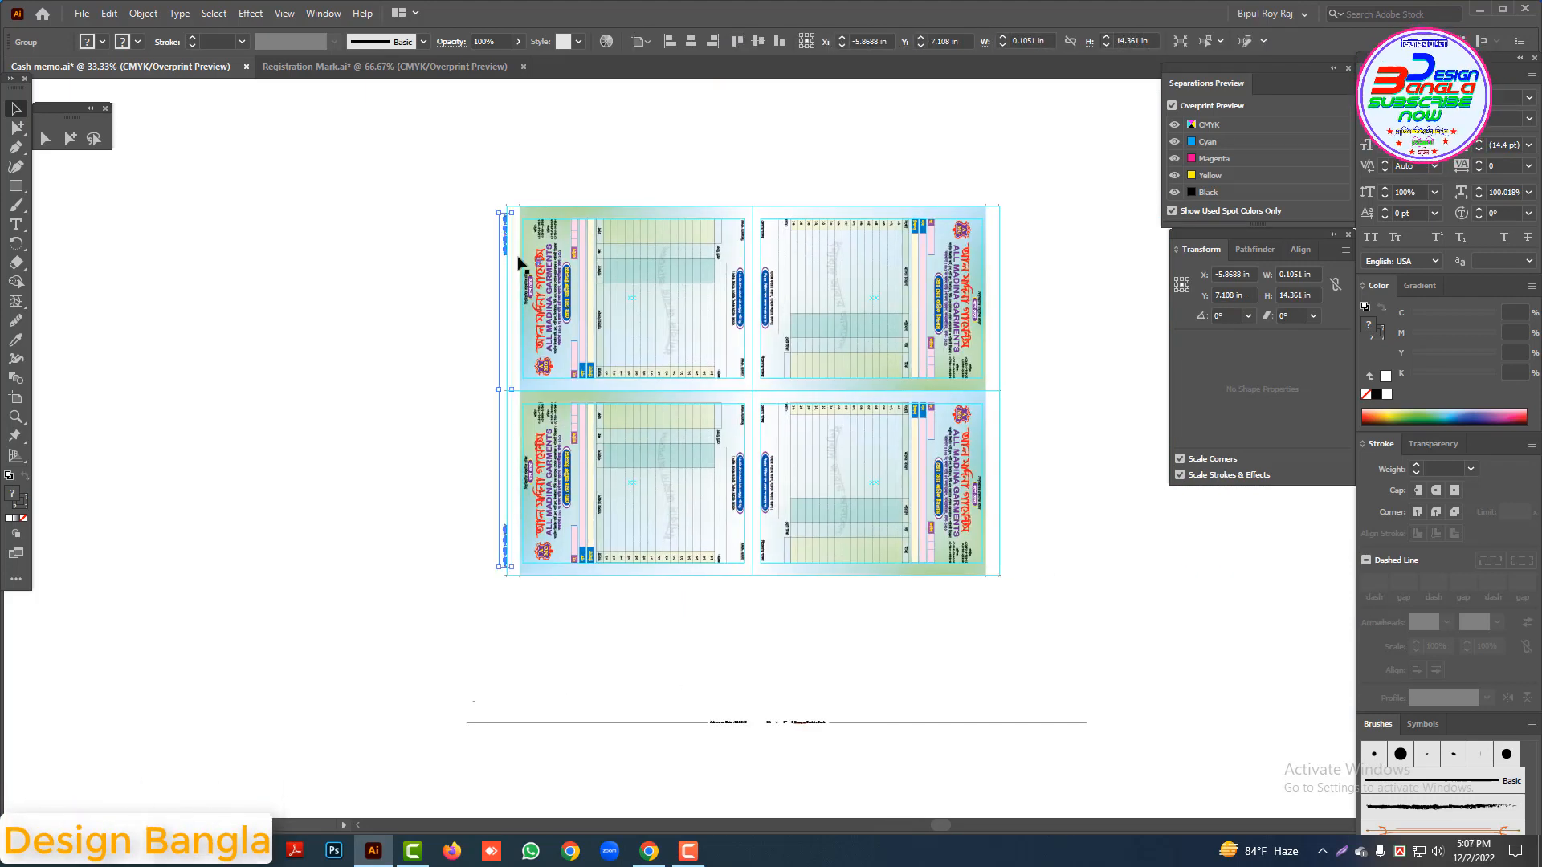
{"action": "left_click_drag", "start_coordinate": [507, 248], "coordinate": [1005, 329]}
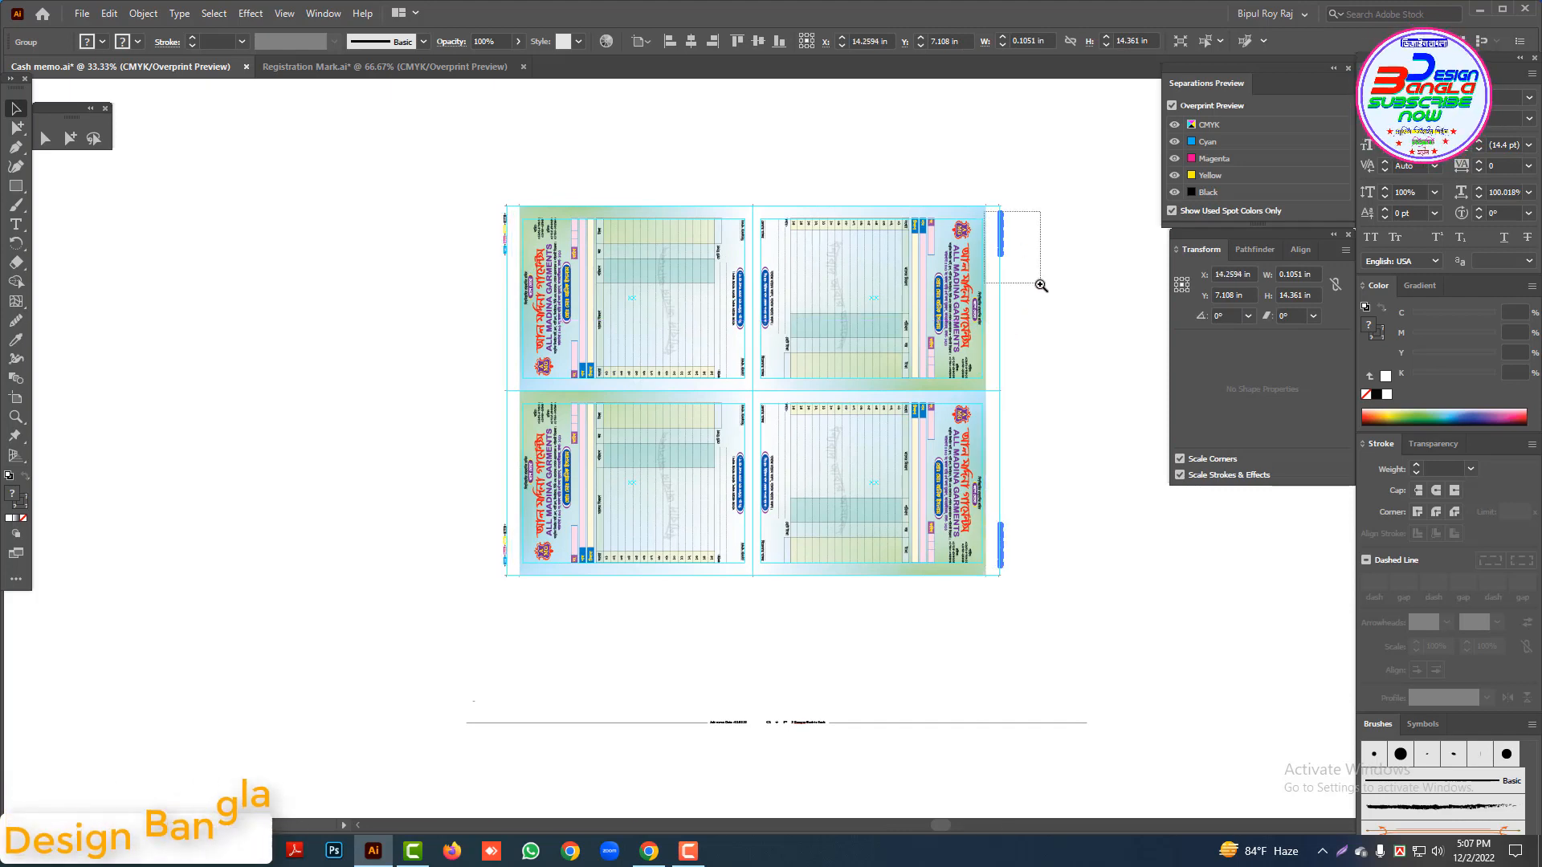
{"action": "scroll", "coordinate": [1038, 241], "scroll_direction": "up", "scroll_amount": 10}
{"action": "left_click_drag", "start_coordinate": [658, 278], "coordinate": [653, 283]}
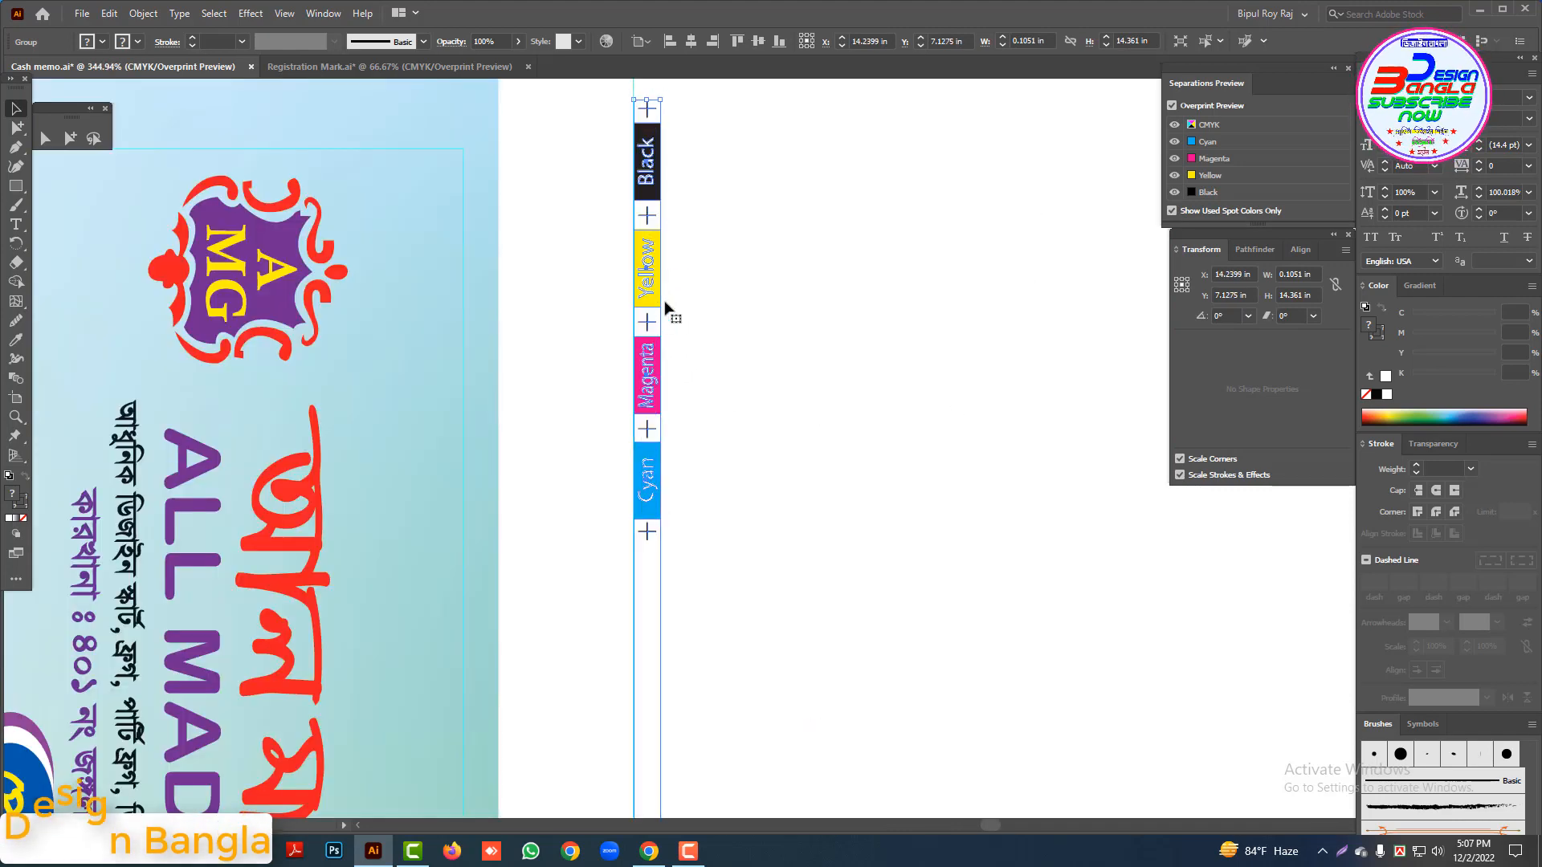
Step: Select the four-up layout with its crop marks and colour bars and group everything together
{"action": "left_click", "coordinate": [812, 508], "text": "ctrl+alt"}
{"action": "left_click", "coordinate": [812, 507], "text": "ctrl+alt"}
{"action": "left_click", "coordinate": [811, 507], "text": "ctrl+alt"}
{"action": "left_click", "coordinate": [811, 508], "text": "ctrl+alt"}
{"action": "left_click", "coordinate": [816, 585], "text": "ctrl+alt"}
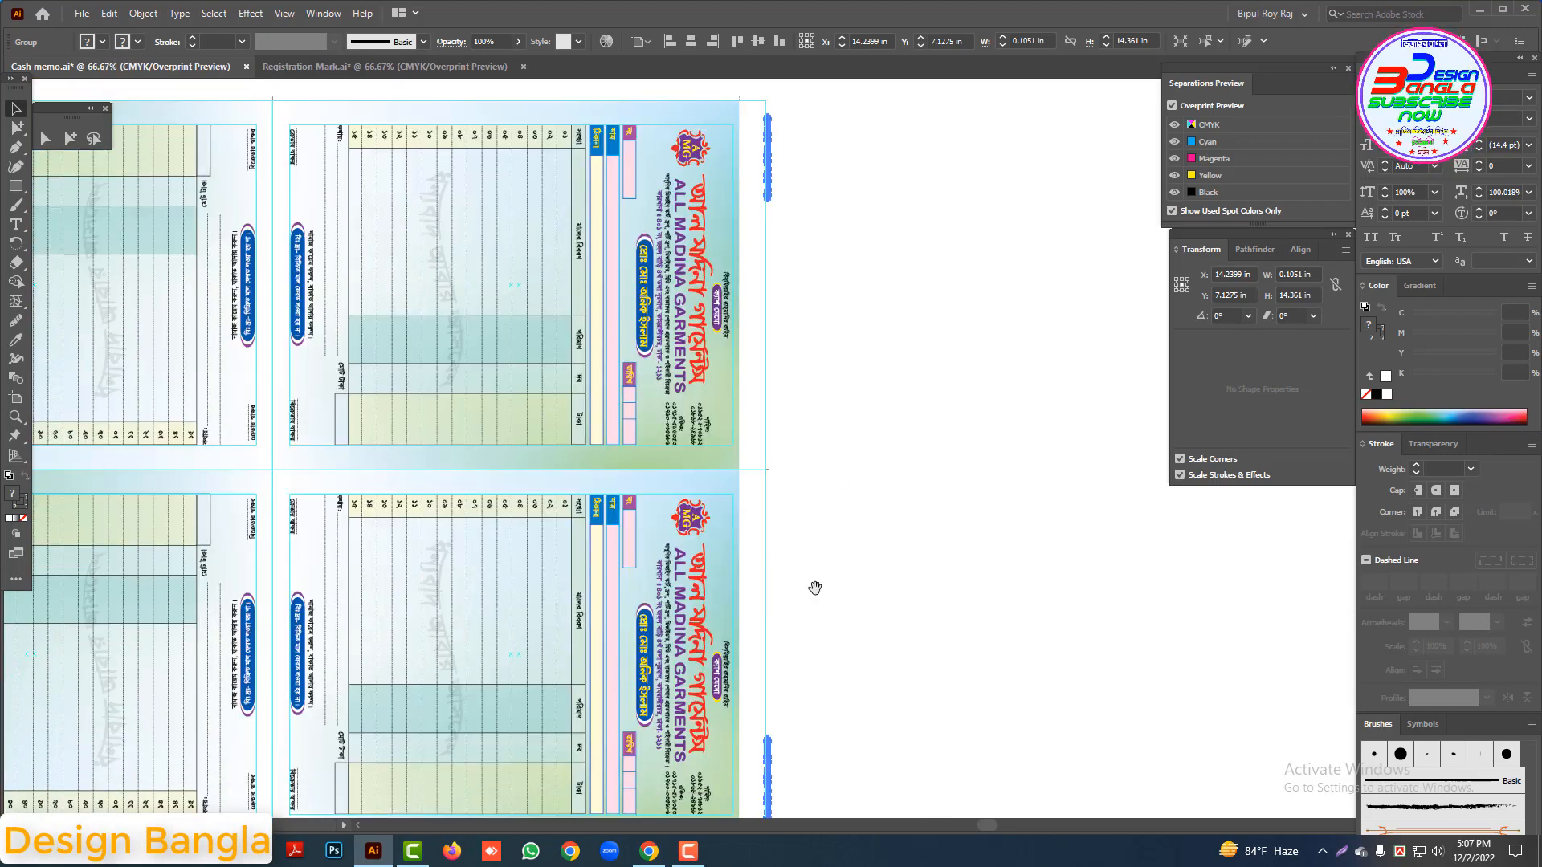
{"action": "left_click", "coordinate": [803, 610], "text": "ctrl+alt"}
{"action": "left_click_drag", "start_coordinate": [880, 615], "coordinate": [917, 610]}
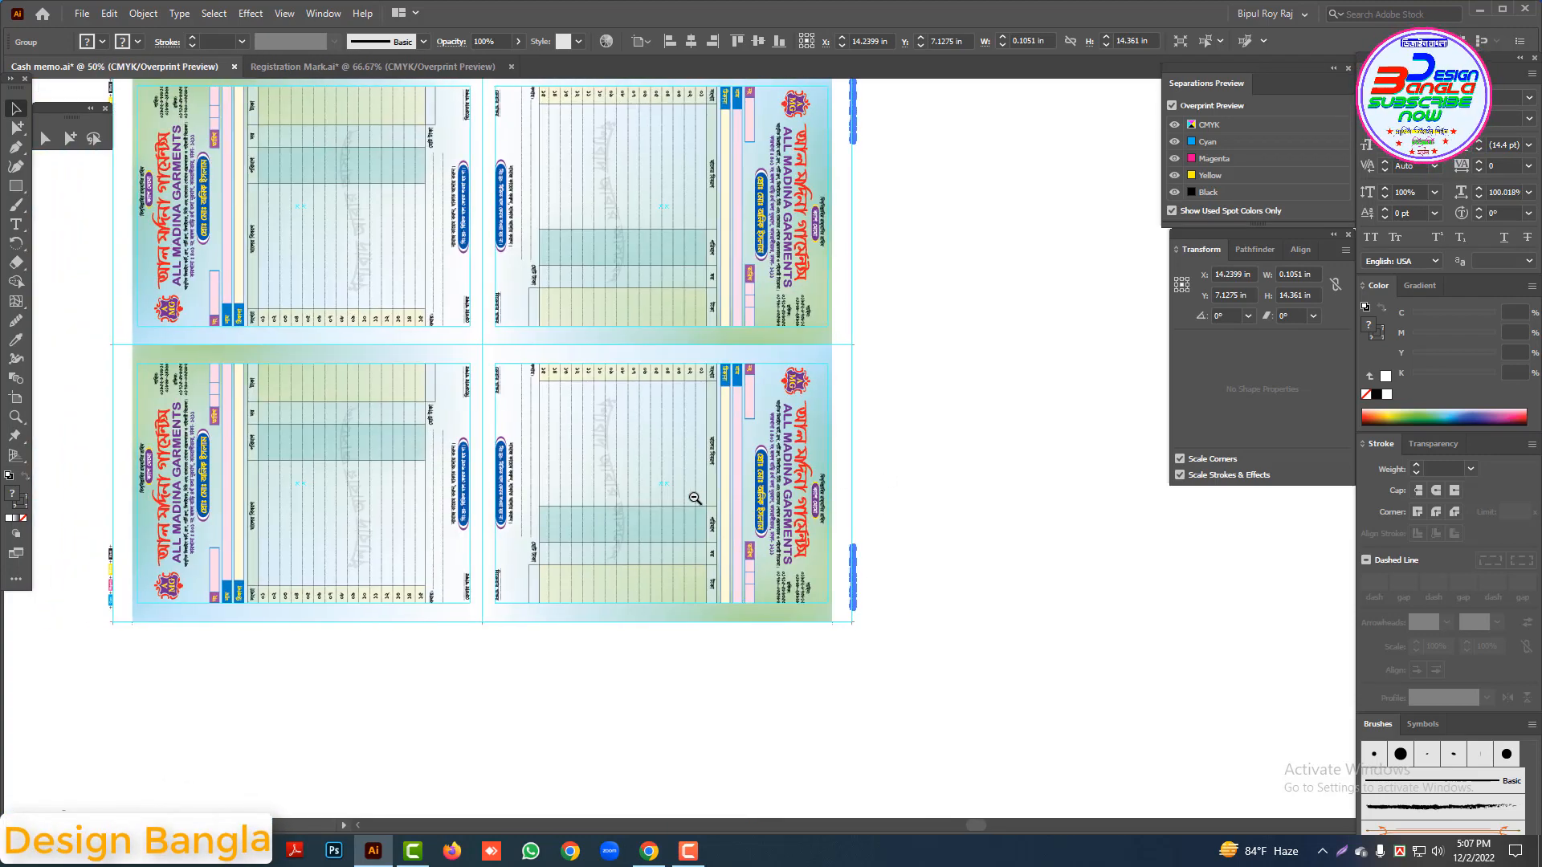
{"action": "left_click", "coordinate": [695, 498], "text": "ctrl+alt"}
{"action": "left_click_drag", "start_coordinate": [819, 514], "coordinate": [923, 544]}
{"action": "left_click_drag", "start_coordinate": [948, 597], "coordinate": [301, 103]}
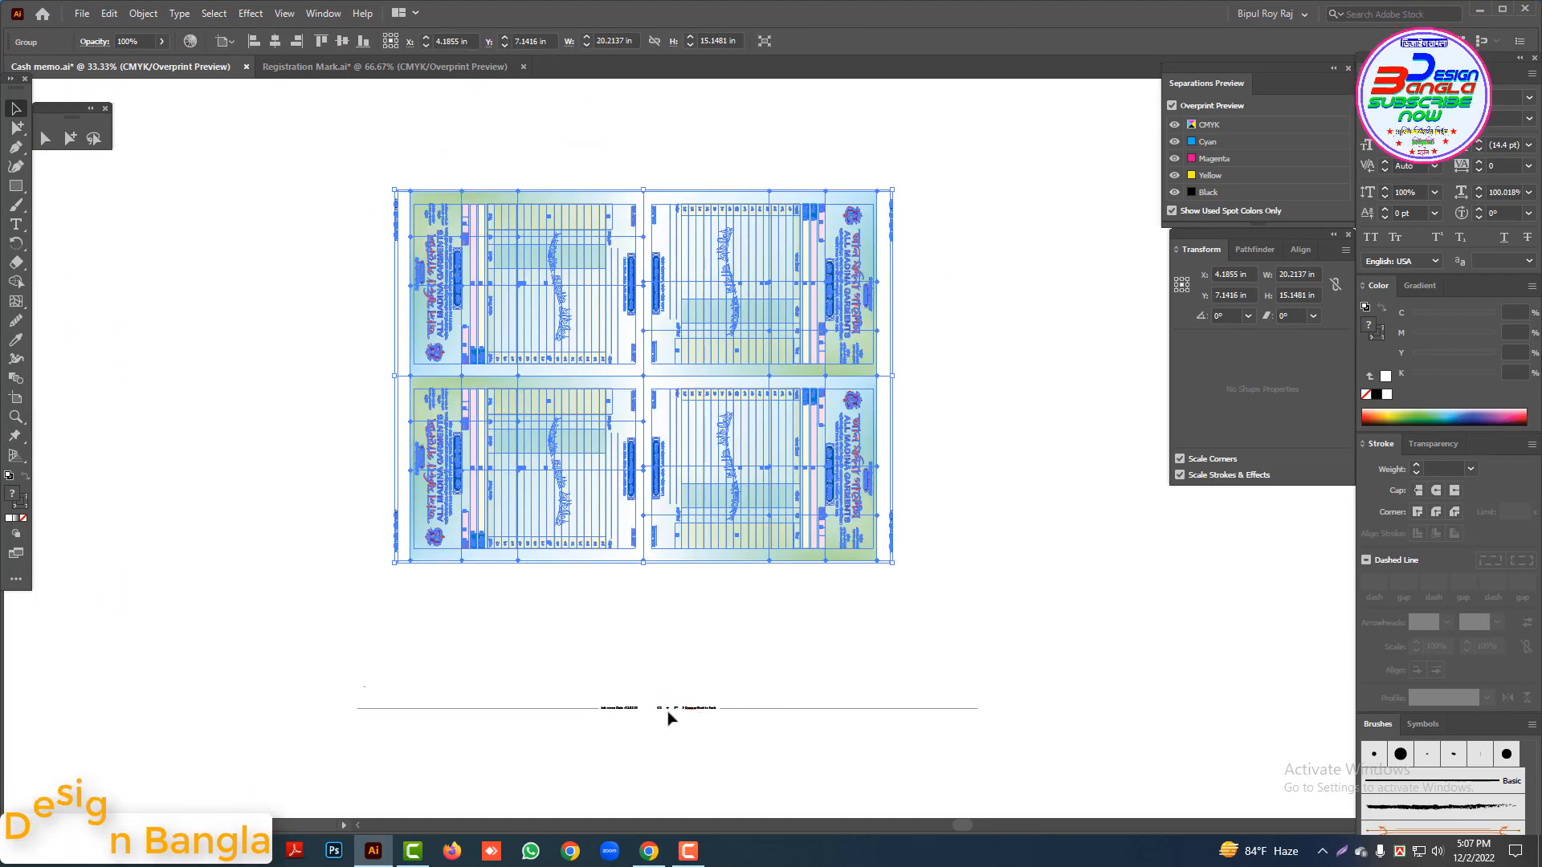
Step: Move the job-information line up against the layout's bottom guide, with its arrow at the centre crop mark
{"action": "left_click_drag", "start_coordinate": [667, 714], "coordinate": [641, 577]}
{"action": "left_click_drag", "start_coordinate": [593, 533], "coordinate": [681, 581]}
{"action": "left_click_drag", "start_coordinate": [767, 734], "coordinate": [763, 575]}
{"action": "scroll", "coordinate": [784, 589], "scroll_direction": "up", "scroll_amount": 8}
{"action": "key", "text": "ctrl+0"}
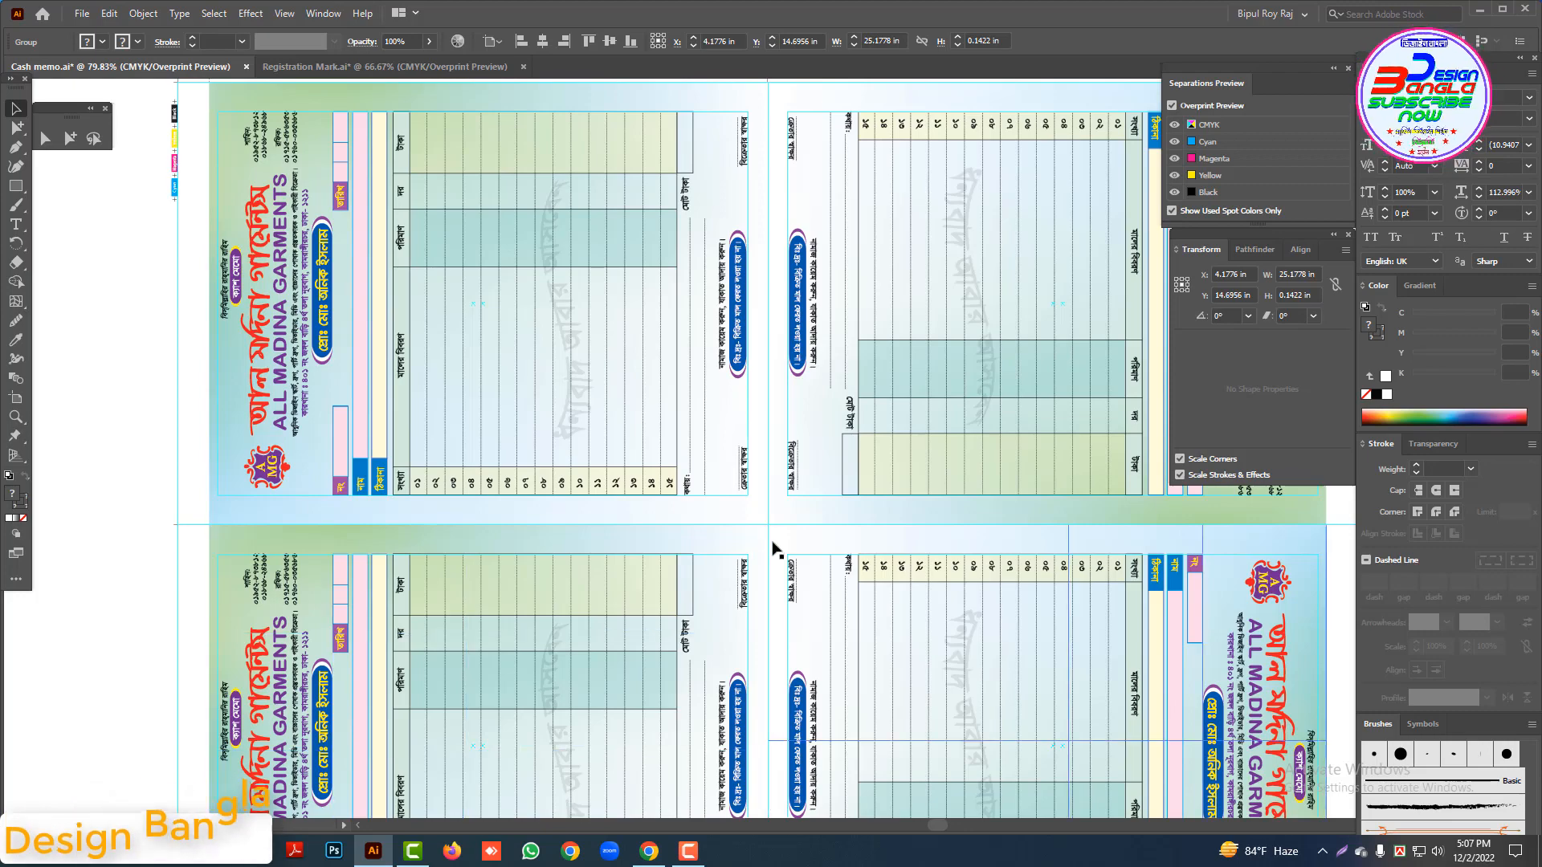
{"action": "key", "text": "ctrl+a"}
{"action": "scroll", "coordinate": [832, 376], "scroll_direction": "down", "scroll_amount": 5}
{"action": "left_click_drag", "start_coordinate": [726, 556], "coordinate": [801, 649]}
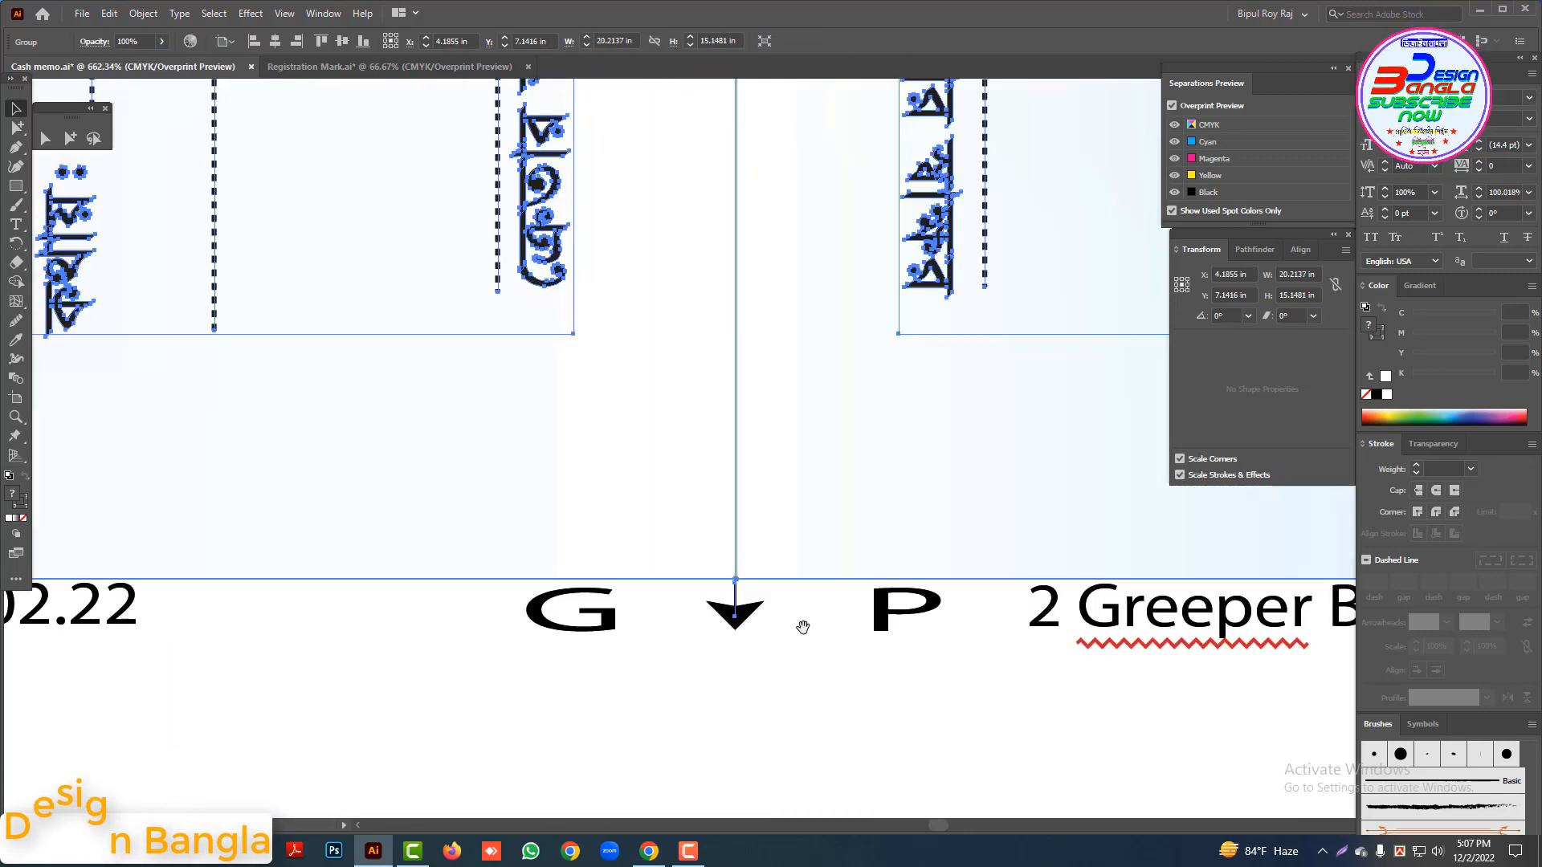
{"action": "key", "text": "ctrl+0"}
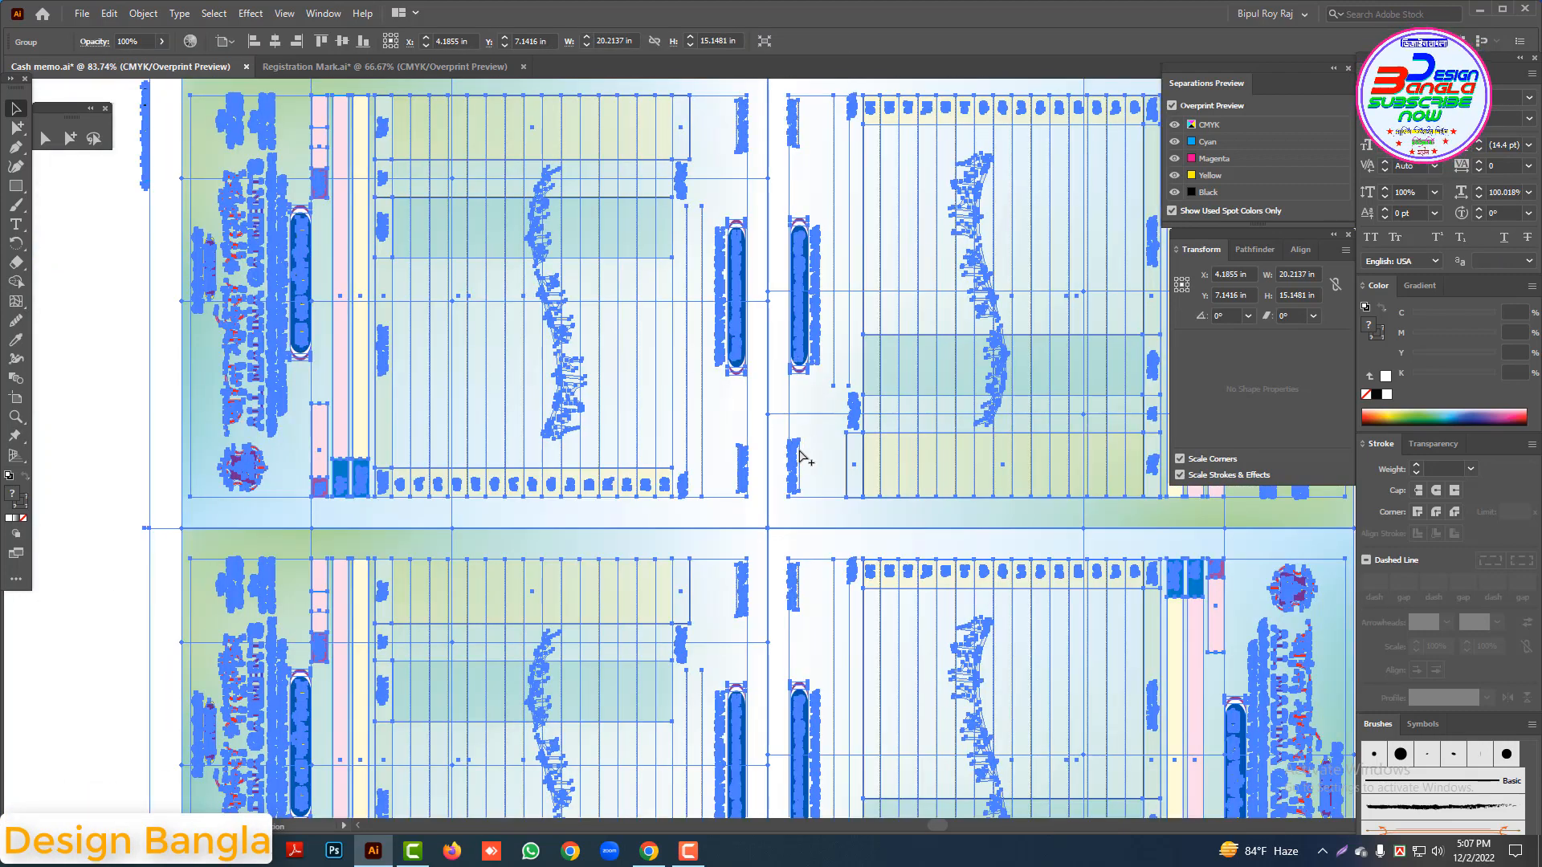
{"action": "left_click", "coordinate": [797, 455], "text": "alt"}
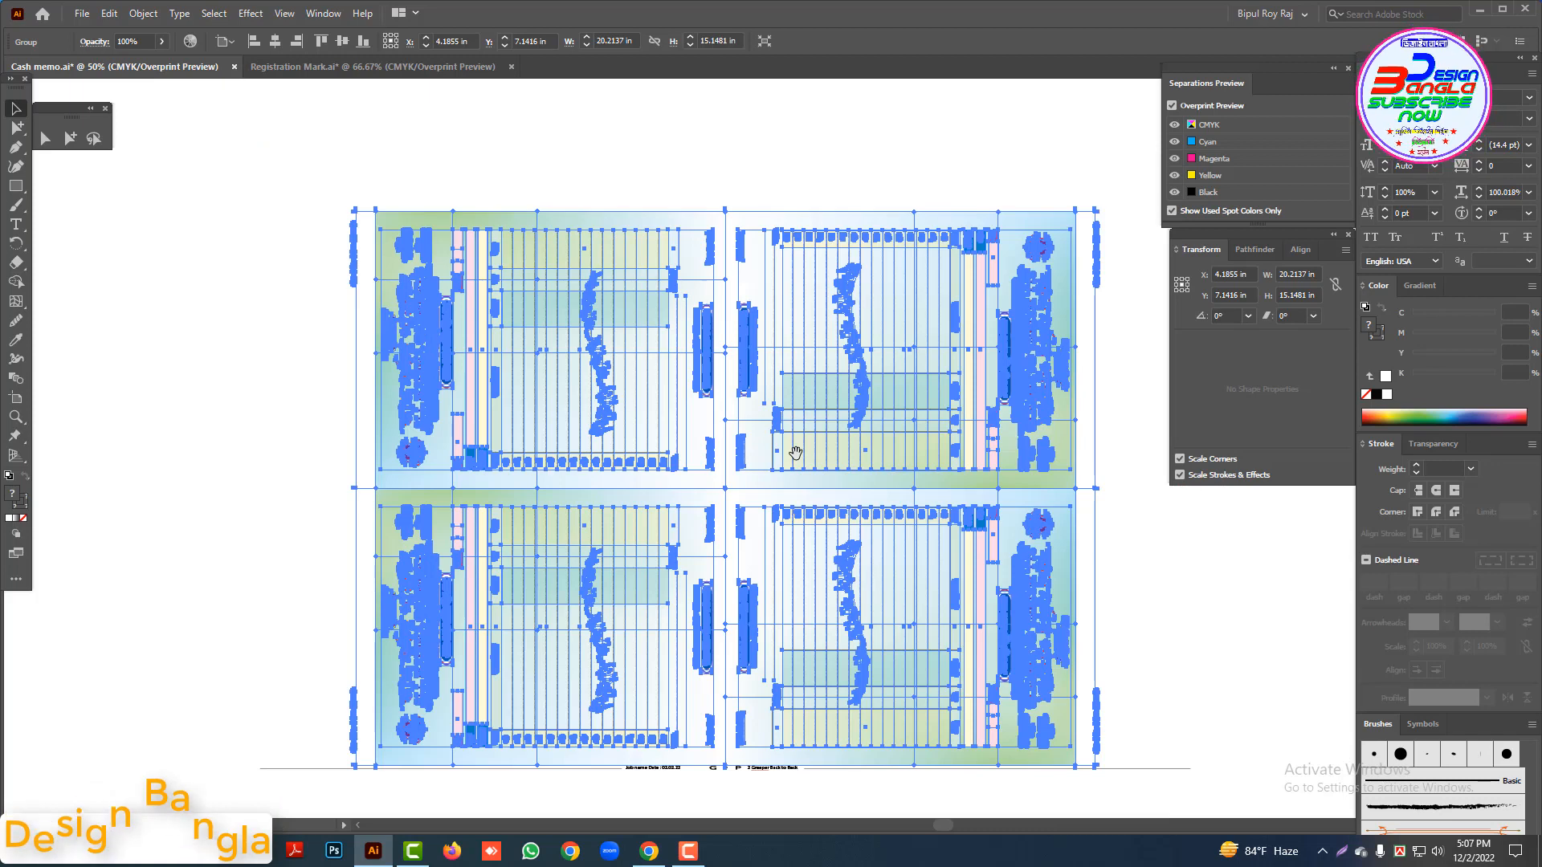
{"action": "left_click", "coordinate": [812, 564], "text": "alt"}
Step: Shorten the job-information rule's ends to X -5.04 in and 13.27 in, and group it with the four-up layout
{"action": "left_click", "coordinate": [45, 138]}
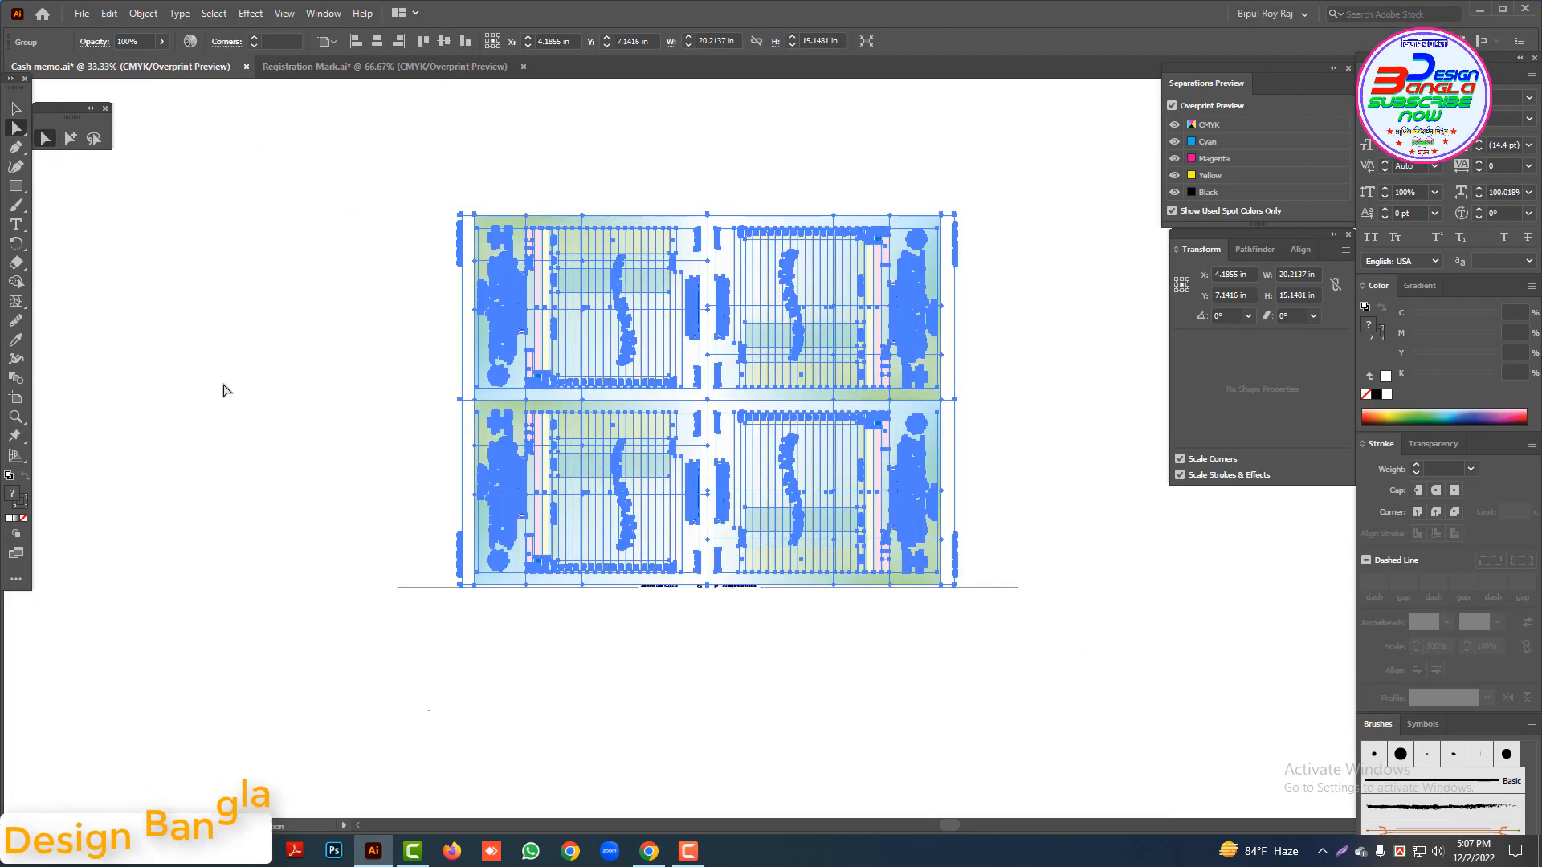
{"action": "left_click", "coordinate": [371, 556]}
{"action": "left_click_drag", "start_coordinate": [399, 606], "coordinate": [398, 602]}
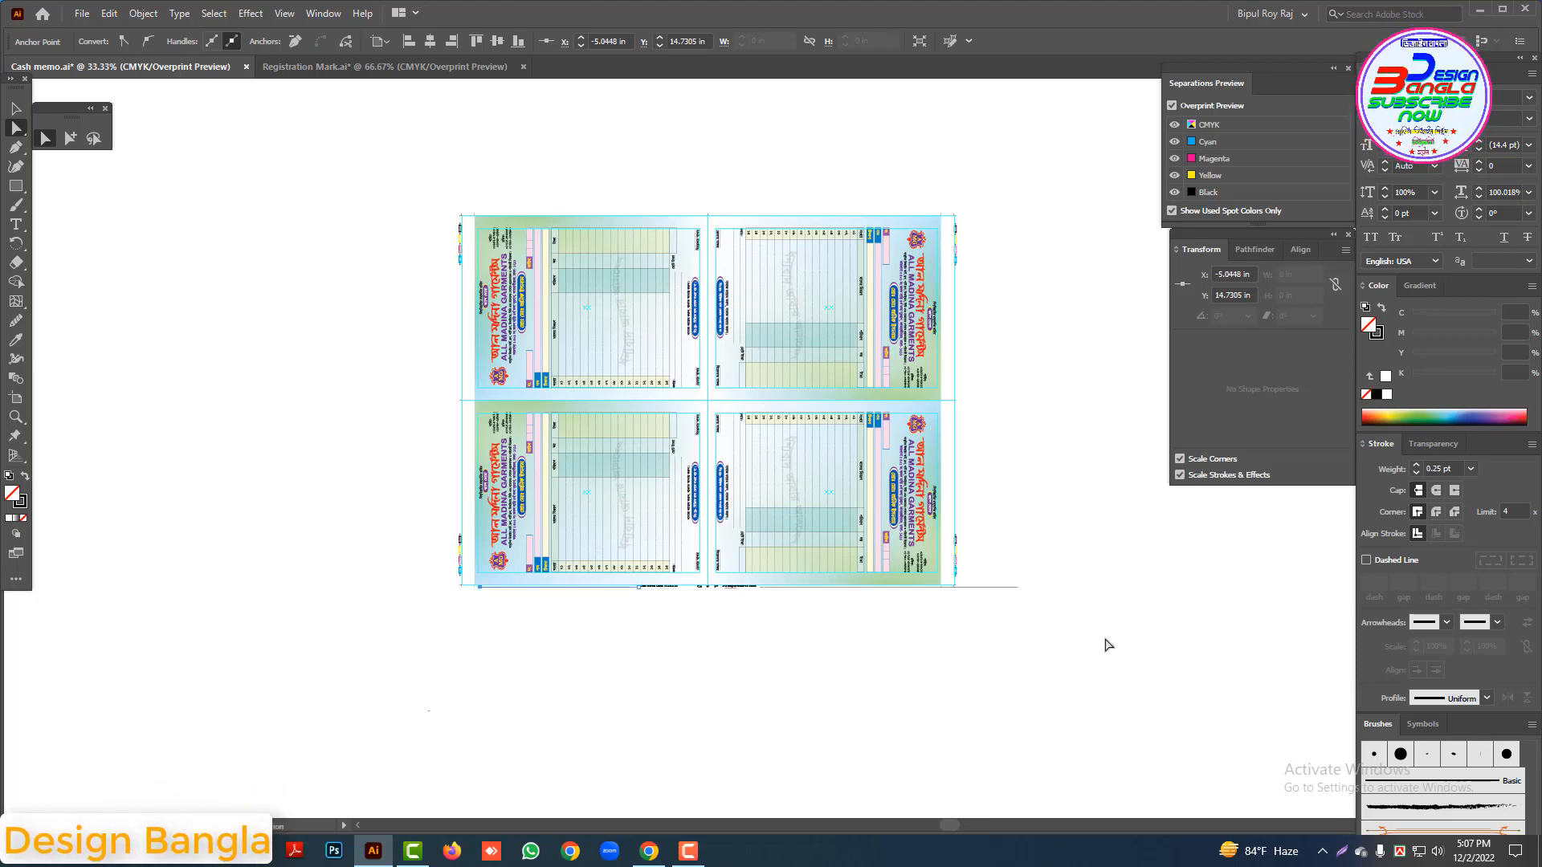
{"action": "left_click_drag", "start_coordinate": [1014, 560], "coordinate": [1015, 560]}
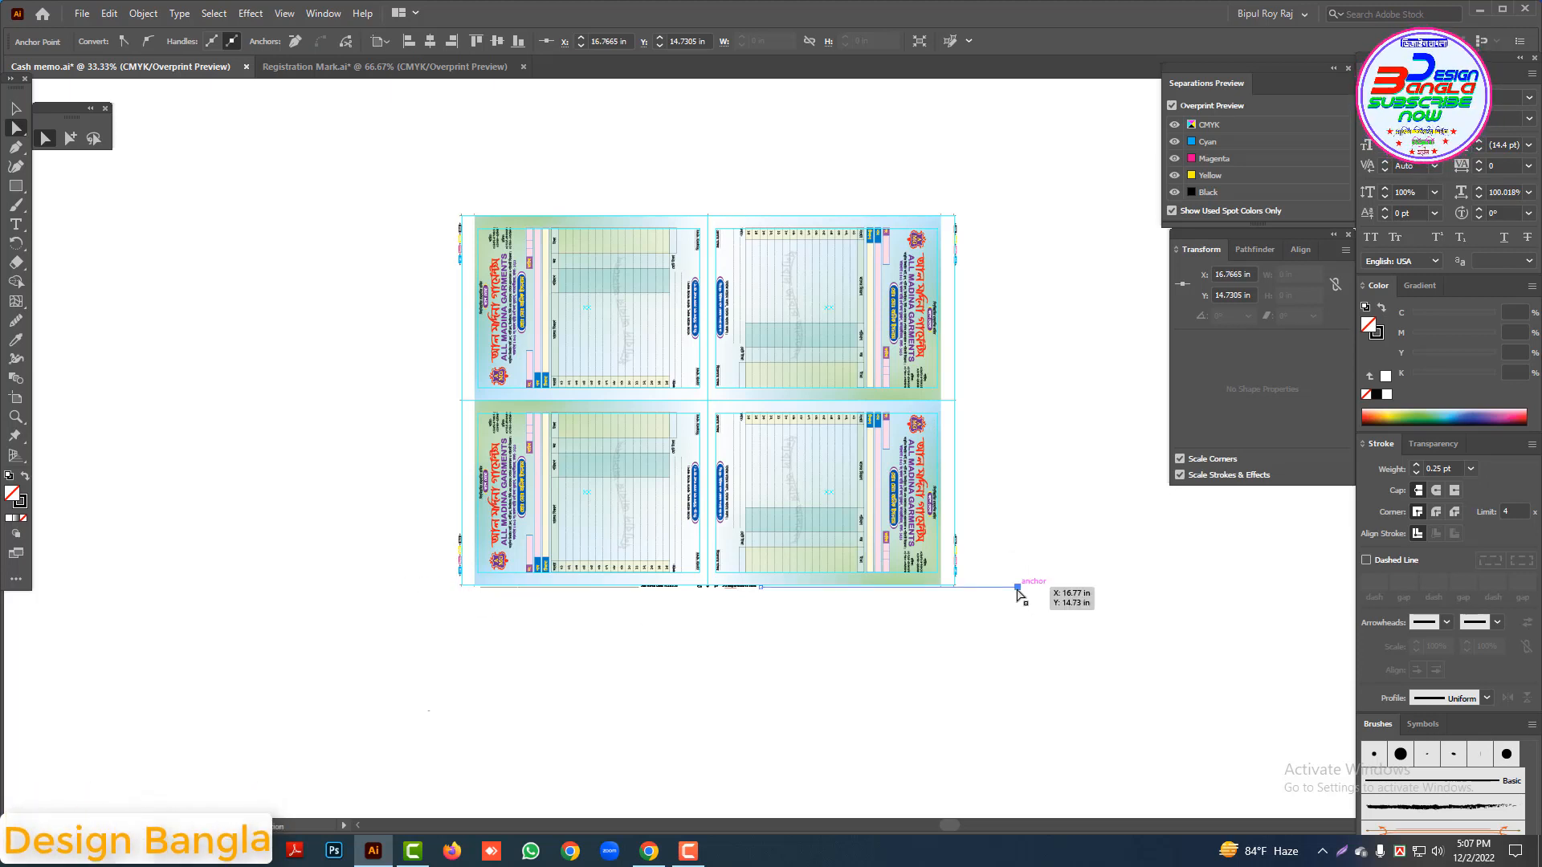
{"action": "left_click_drag", "start_coordinate": [932, 598], "coordinate": [932, 598]}
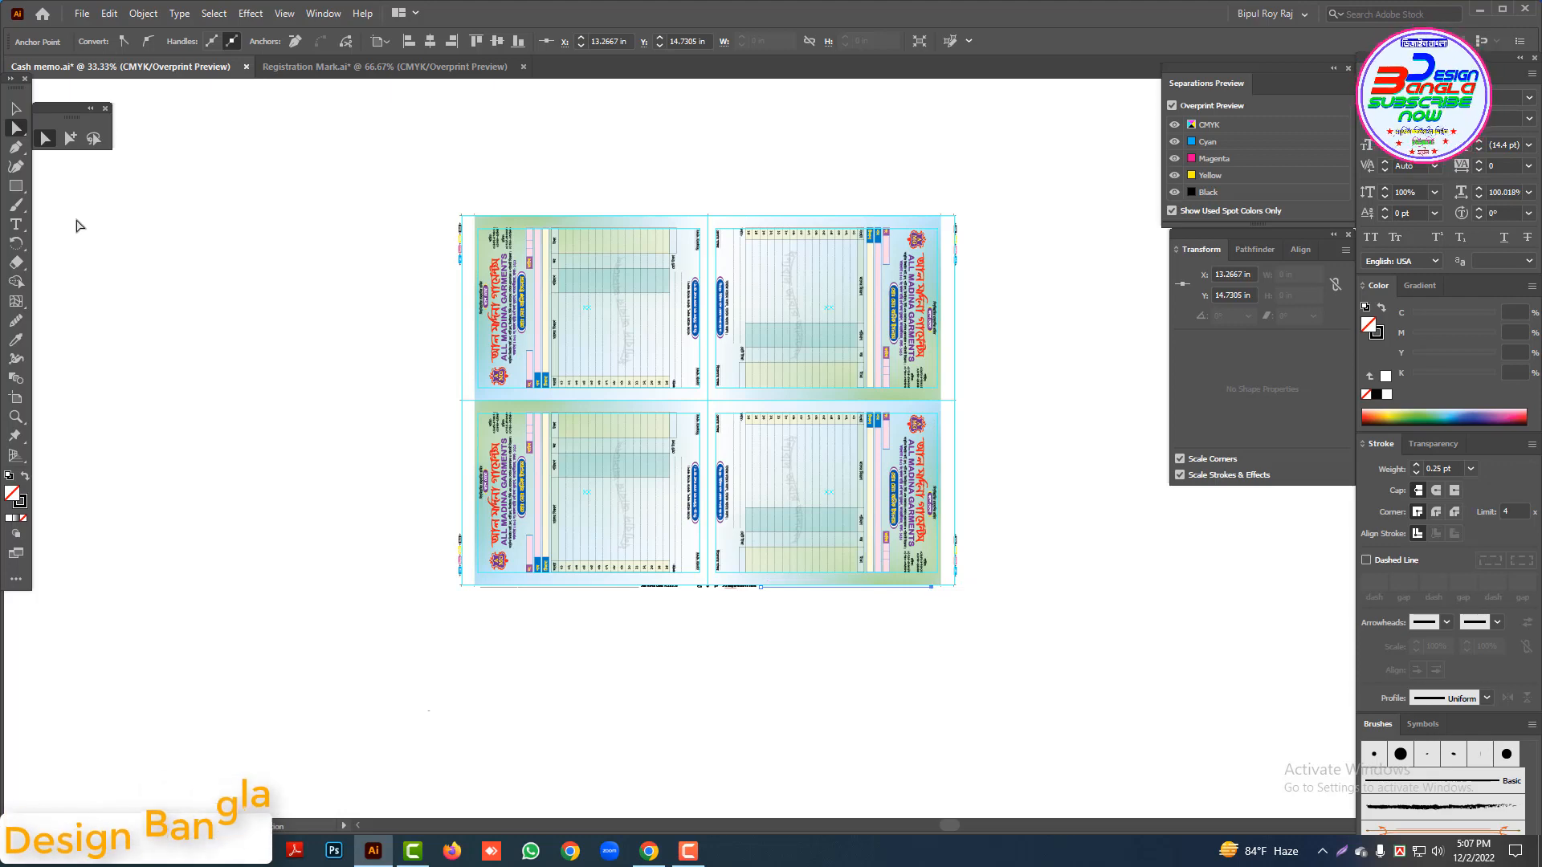
{"action": "left_click_drag", "start_coordinate": [330, 177], "coordinate": [1041, 631]}
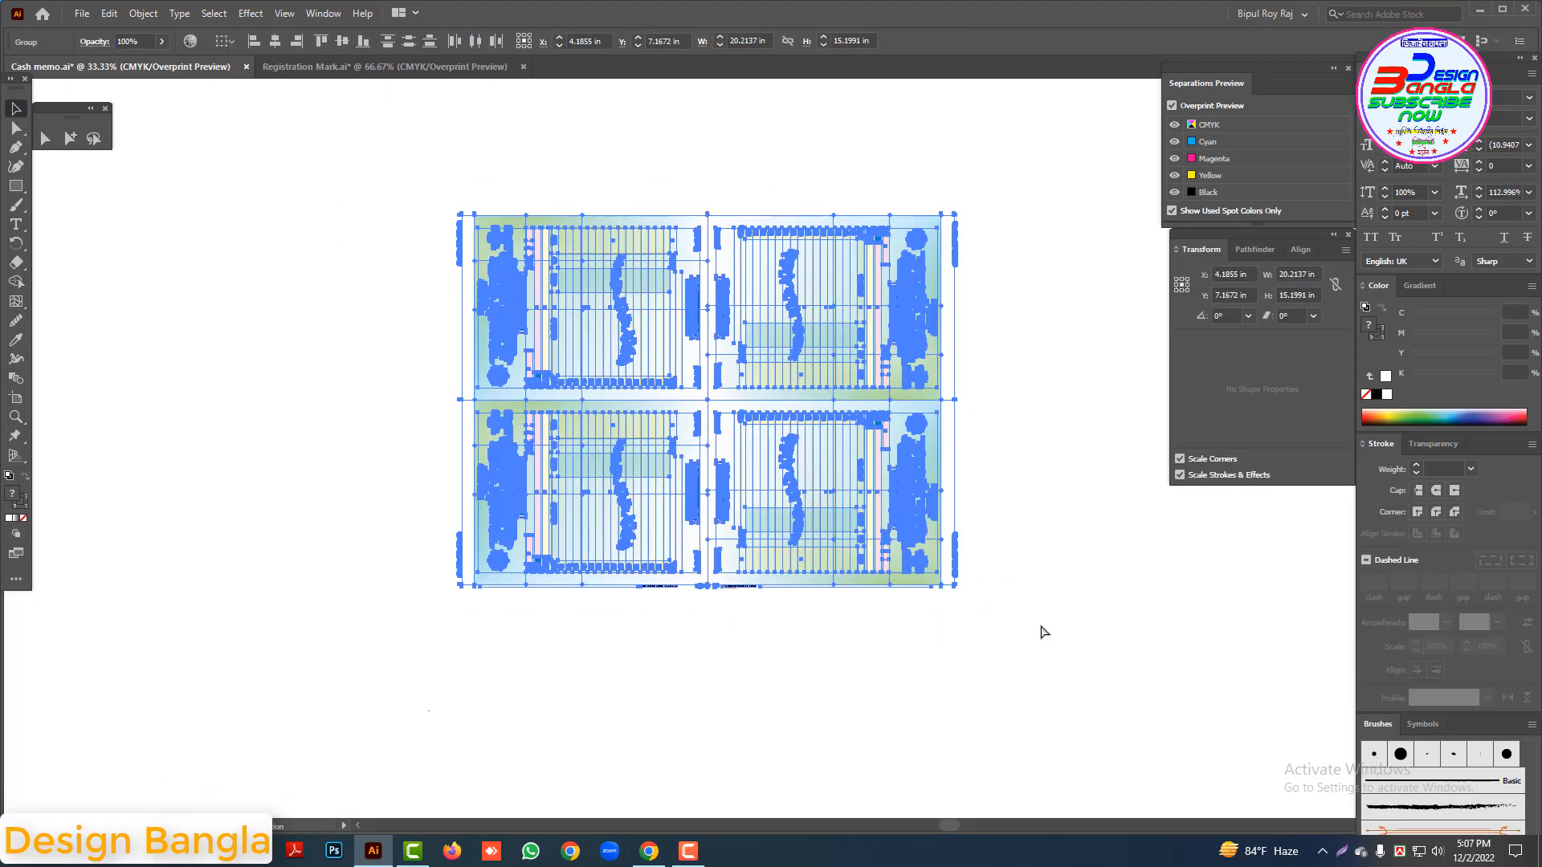
Step: Replace the "2 Greeper Back to Back" note beside the P mark with "One Side print"
{"action": "left_click", "coordinate": [70, 138]}
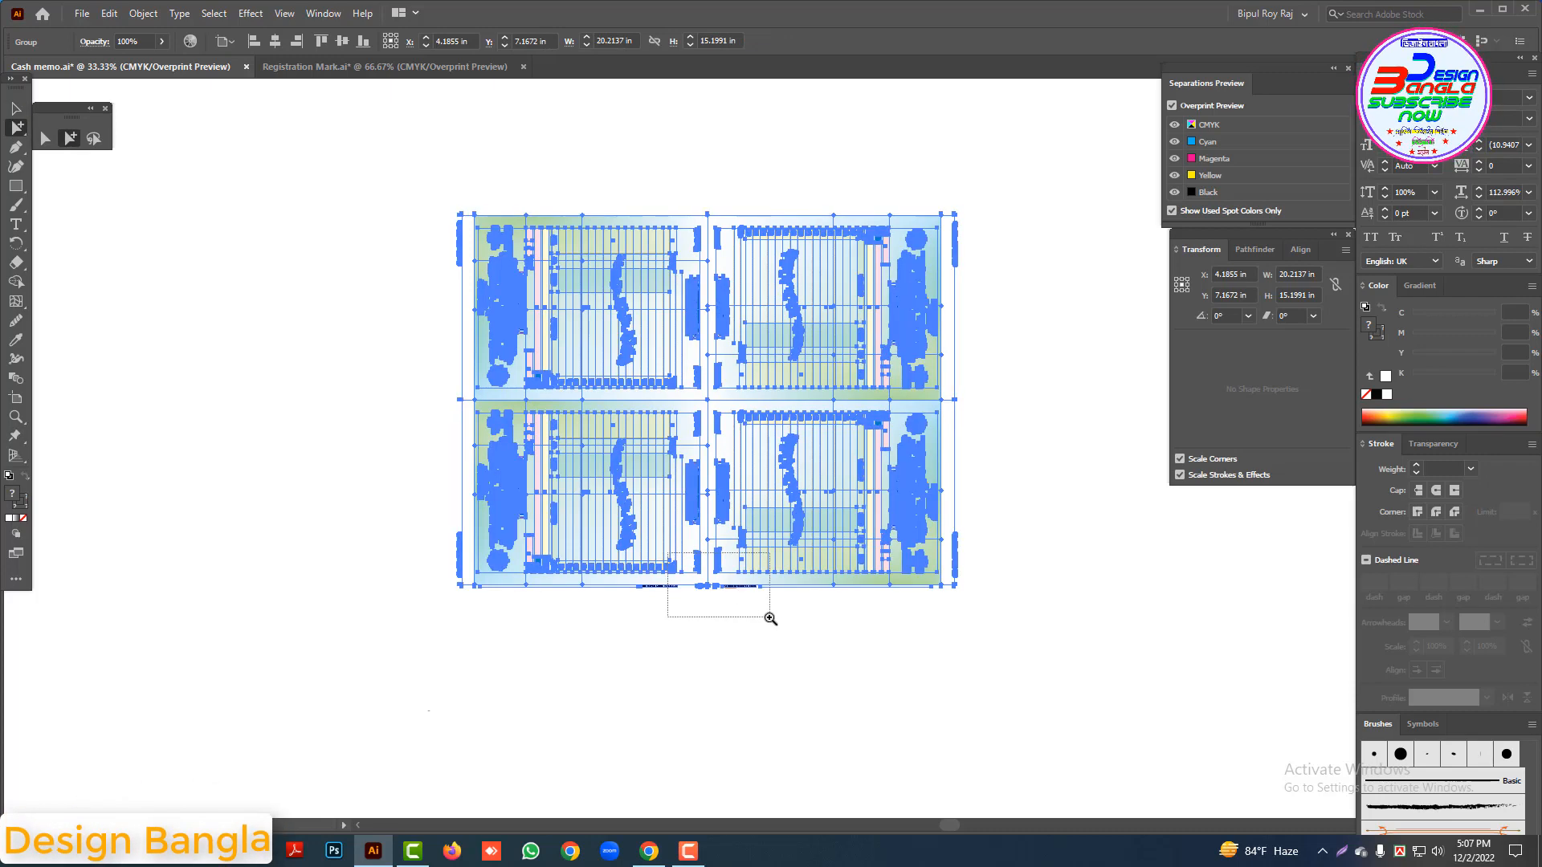
{"action": "left_click_drag", "start_coordinate": [770, 618], "coordinate": [770, 618]}
{"action": "left_click", "coordinate": [945, 587]}
{"action": "double_click", "coordinate": [948, 473]}
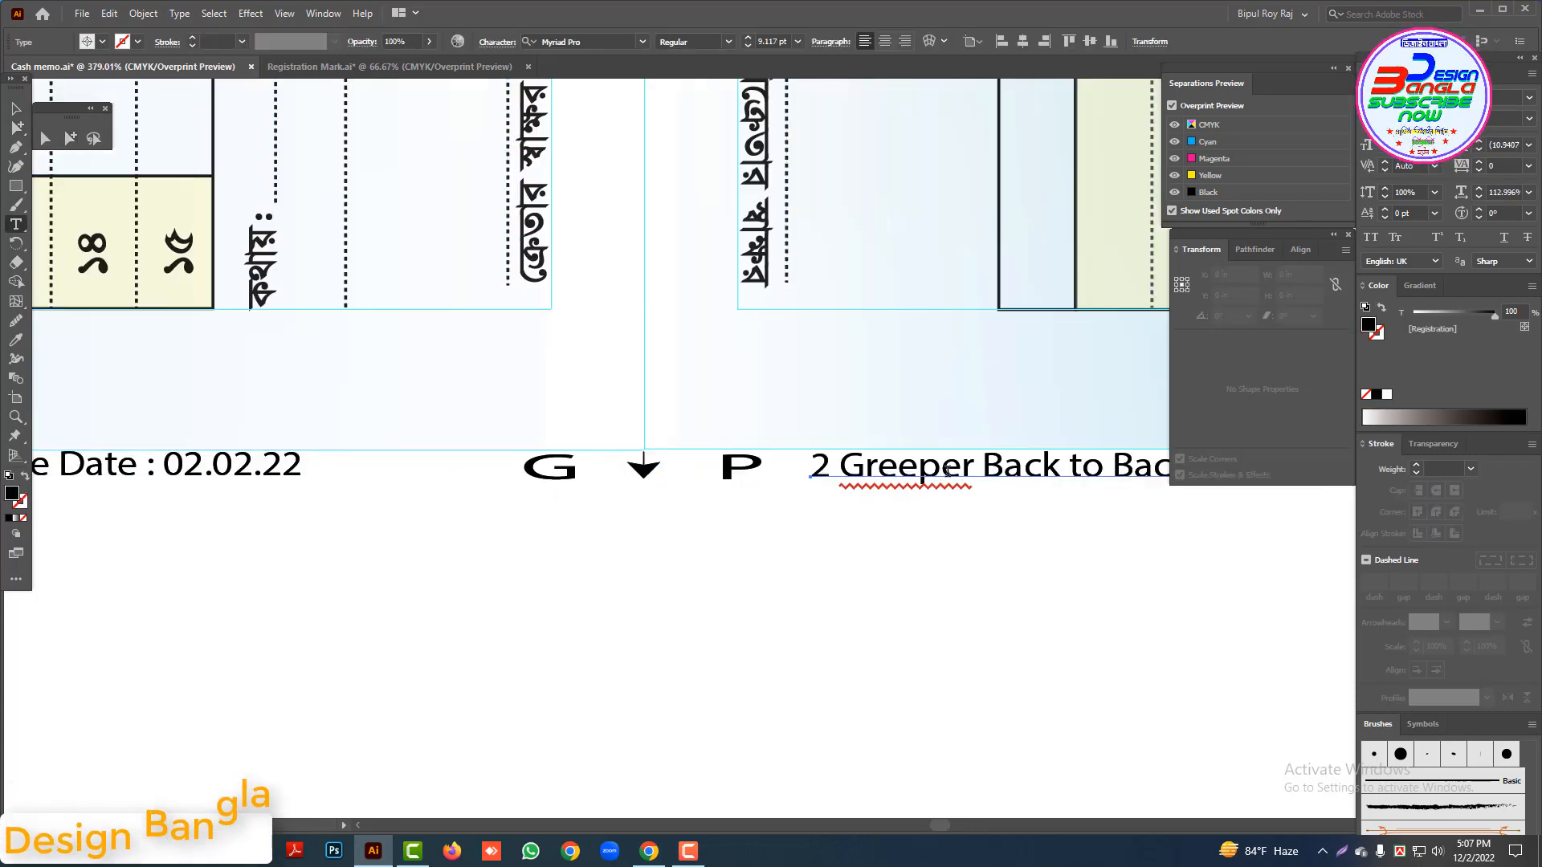
{"action": "key", "text": "ctrl+a"}
{"action": "type", "text": "One S"}
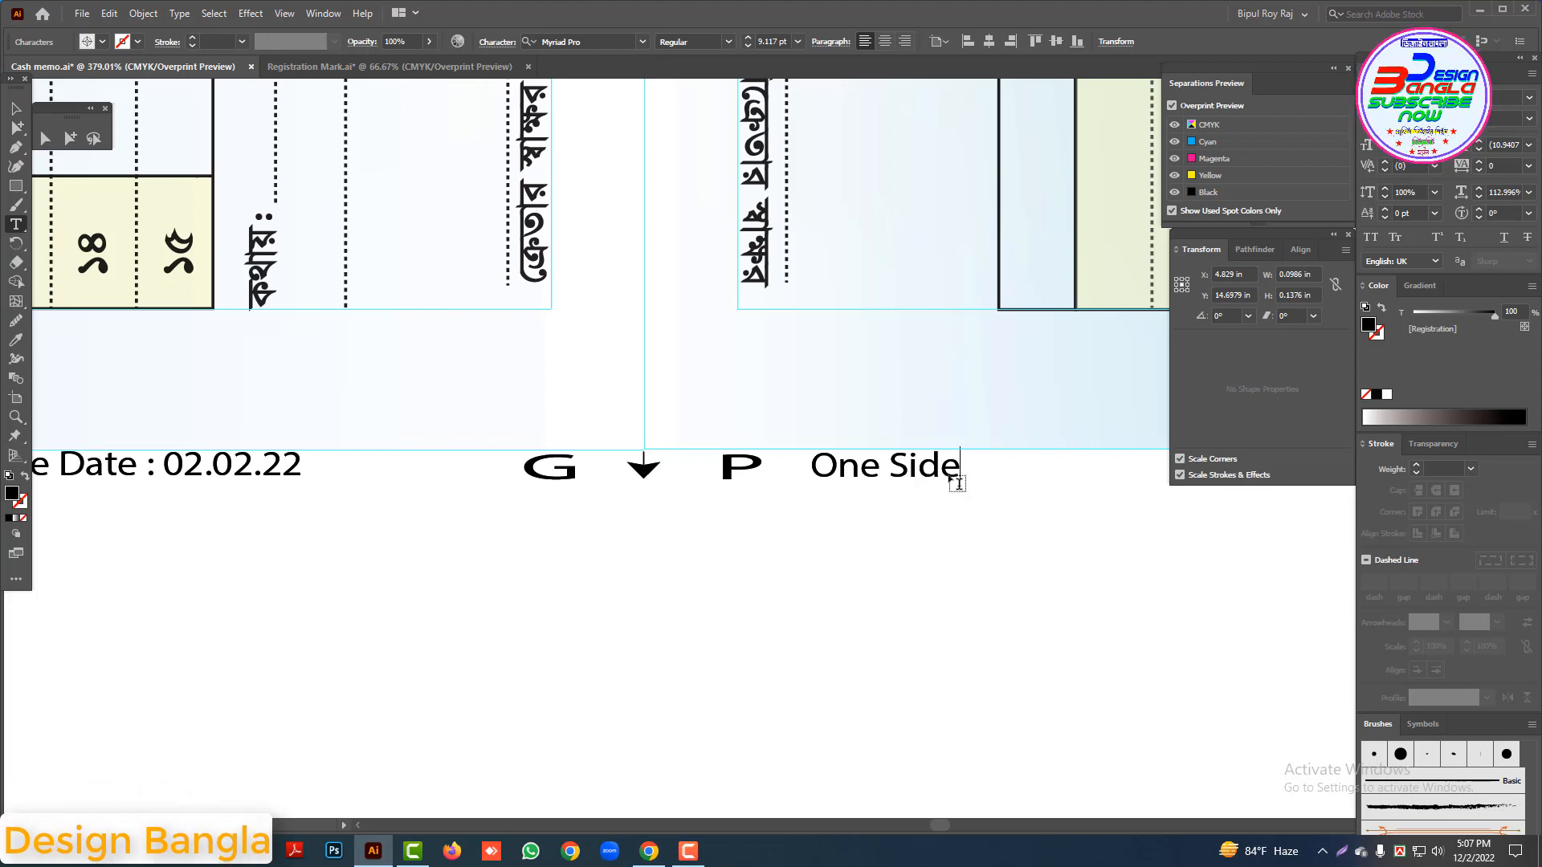
{"action": "type", "text": "ide print"}
{"action": "key", "text": "Escape"}
{"action": "key", "text": "ctrl+minus"}
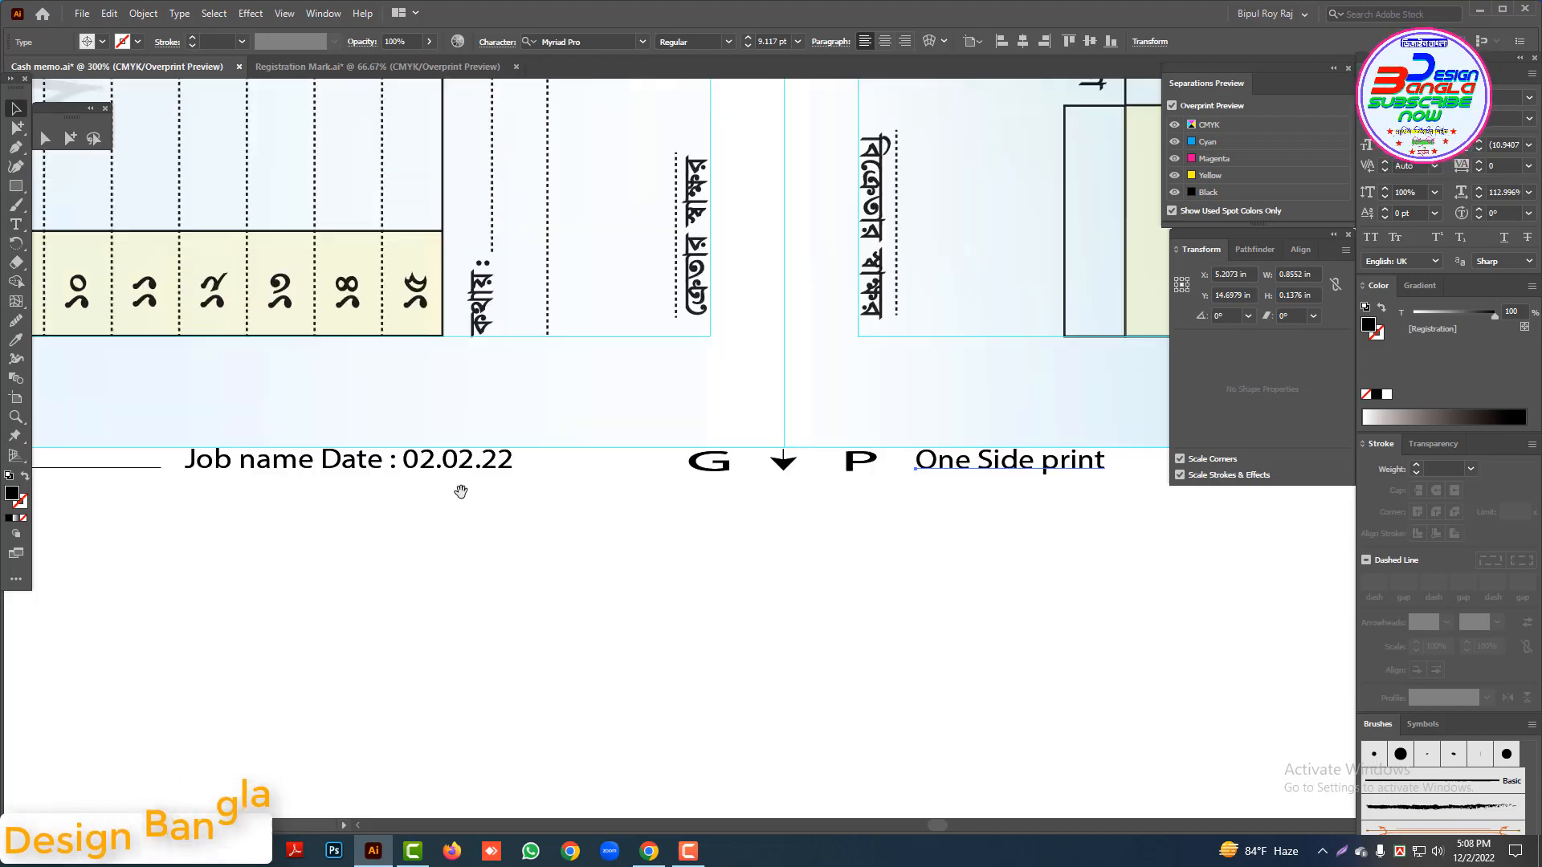
Step: Examine the grouped layout as a whole and the G, arrow and P marks at its bottom centre up close
{"action": "key", "text": "ctrl+0"}
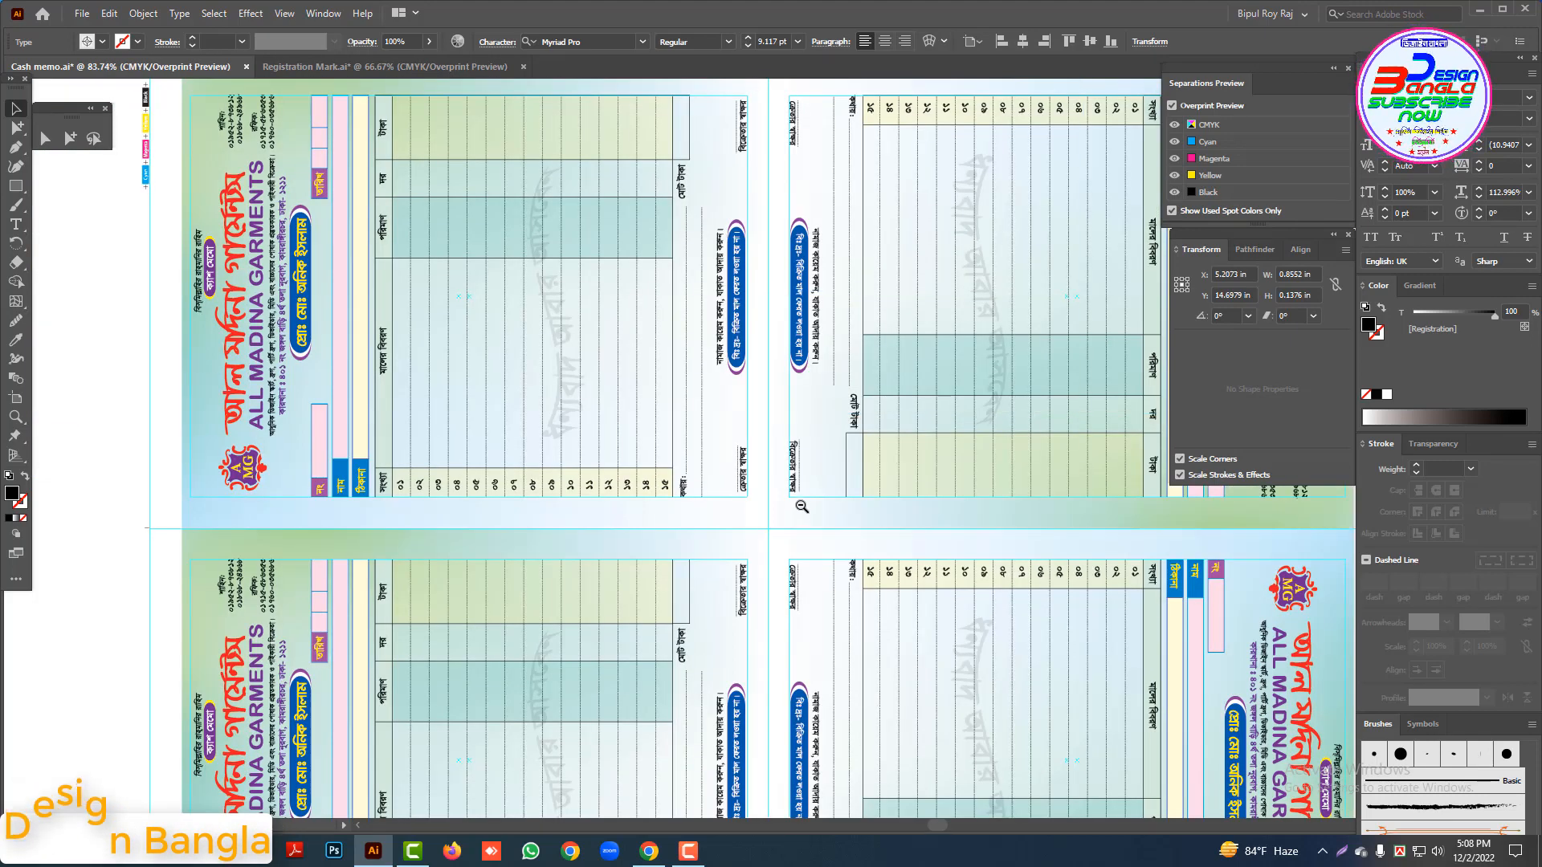
{"action": "left_click", "coordinate": [800, 507], "text": "ctrl+alt"}
{"action": "left_click", "coordinate": [801, 507], "text": "ctrl+alt"}
{"action": "left_click", "coordinate": [801, 463], "text": "ctrl+alt"}
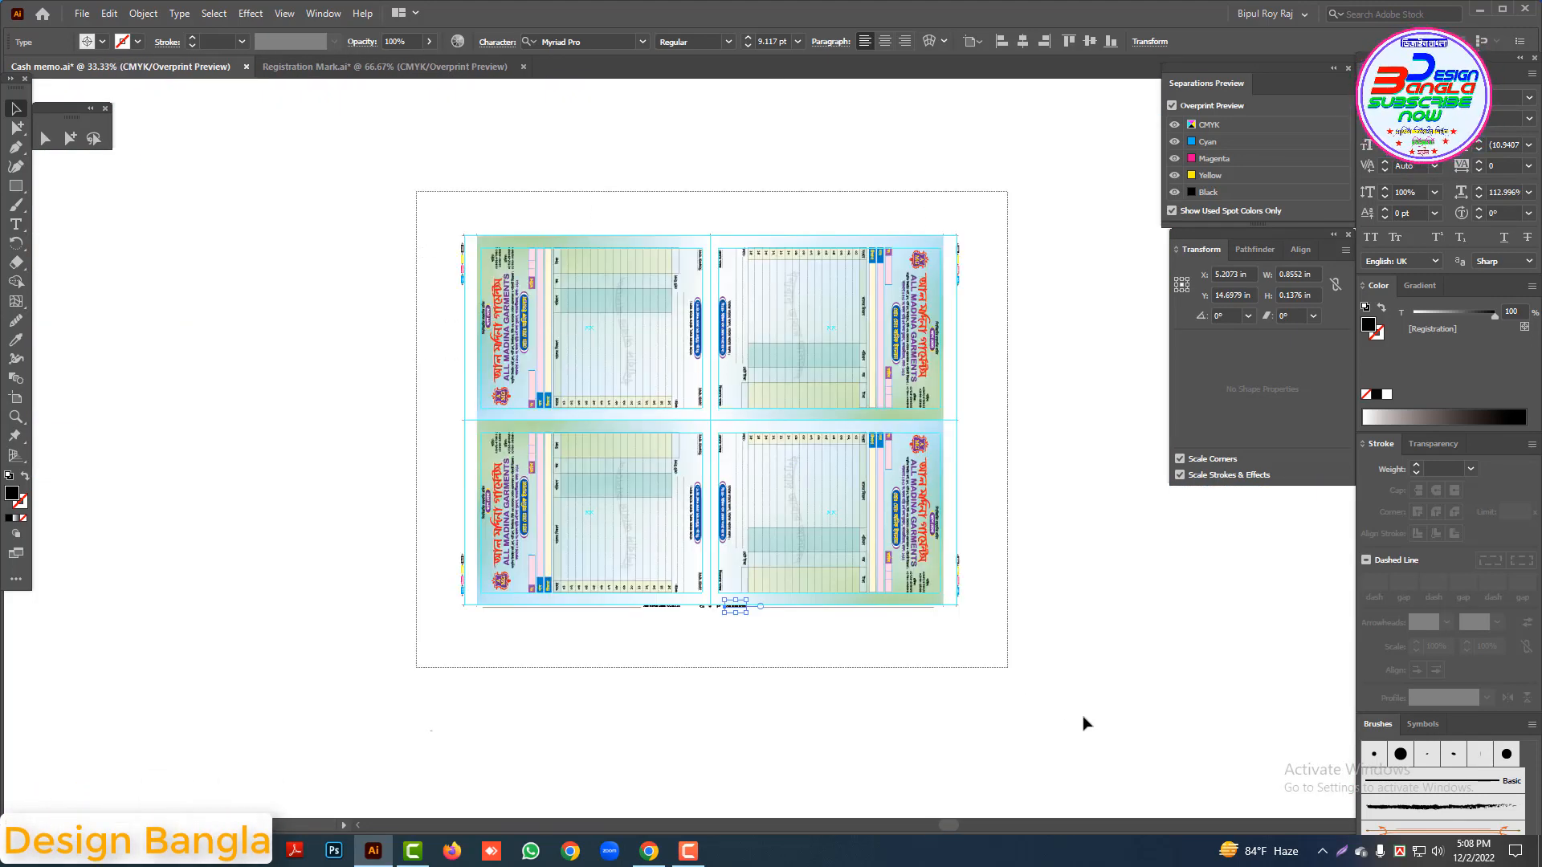
{"action": "key", "text": "ctrl+a"}
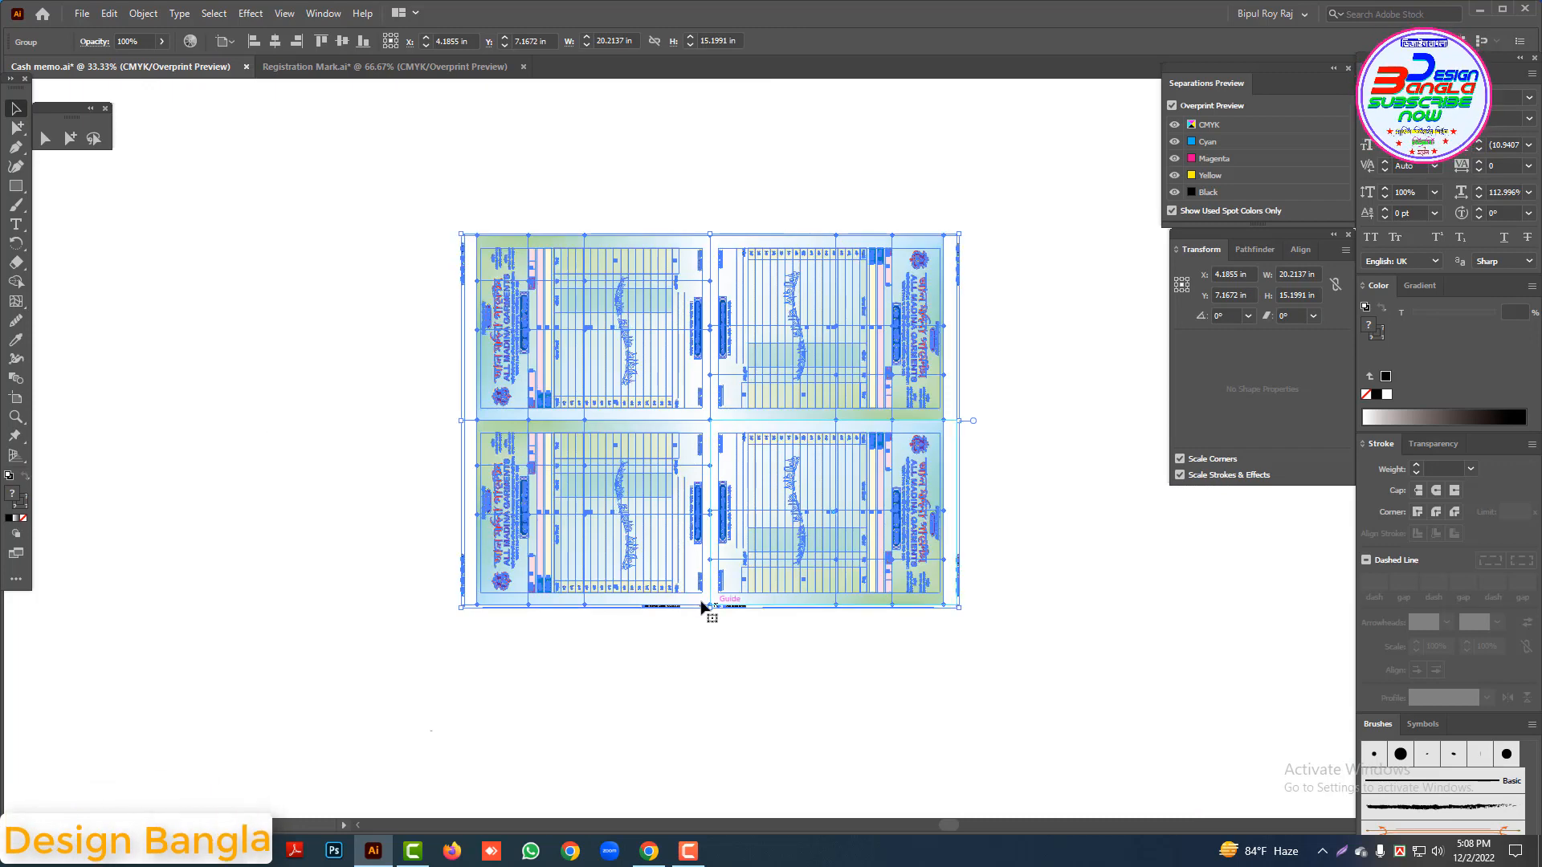
{"action": "left_click", "coordinate": [1041, 553]}
{"action": "left_click_drag", "start_coordinate": [907, 670], "coordinate": [513, 473]}
{"action": "left_click", "coordinate": [777, 482]}
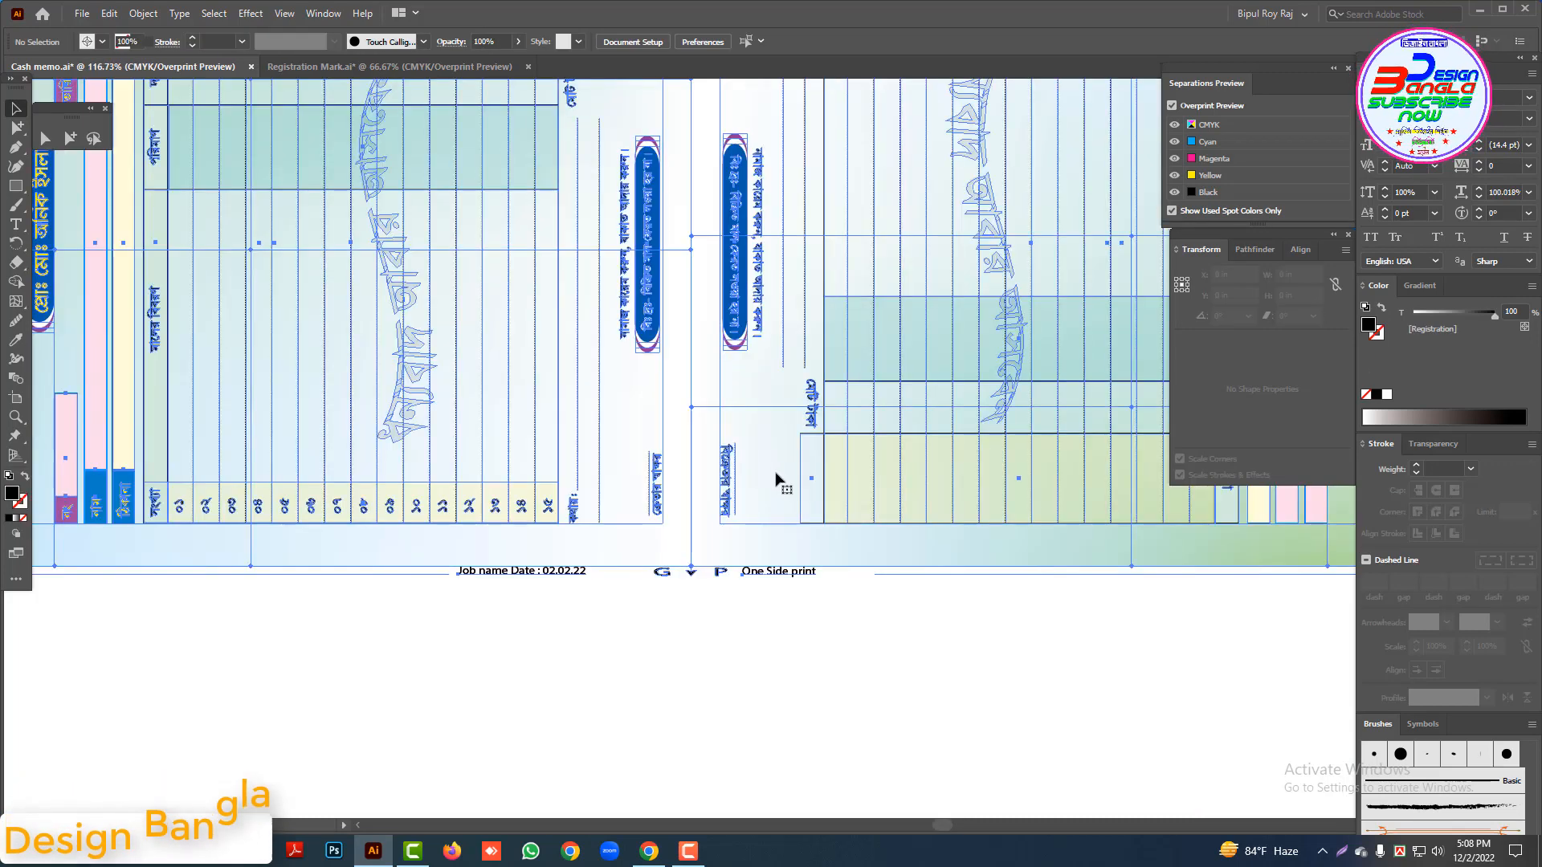
{"action": "left_click_drag", "start_coordinate": [657, 536], "coordinate": [720, 604]}
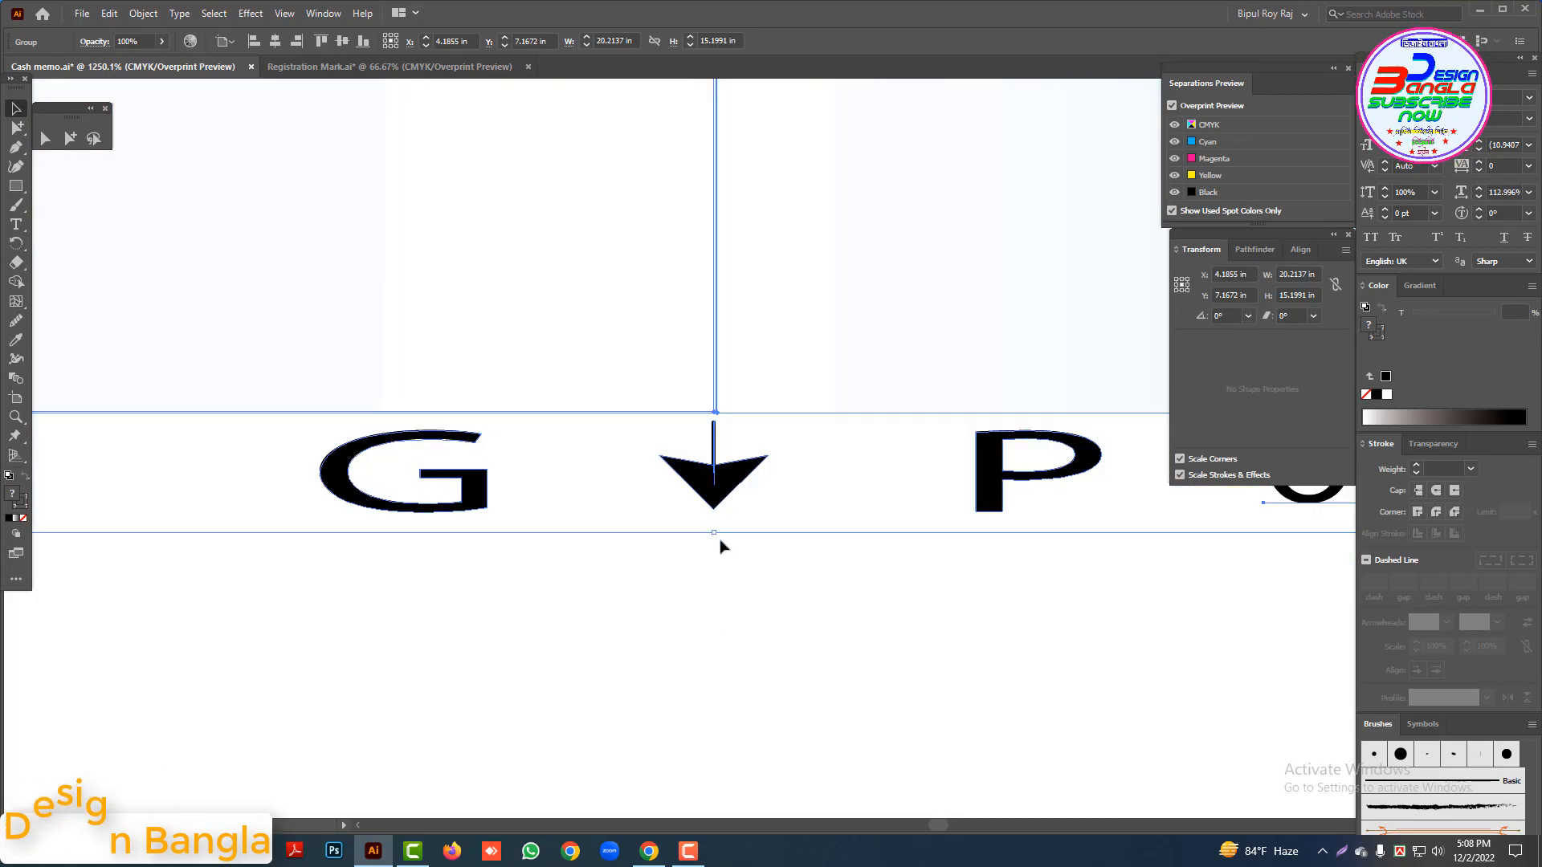
{"action": "key", "text": "ctrl+0"}
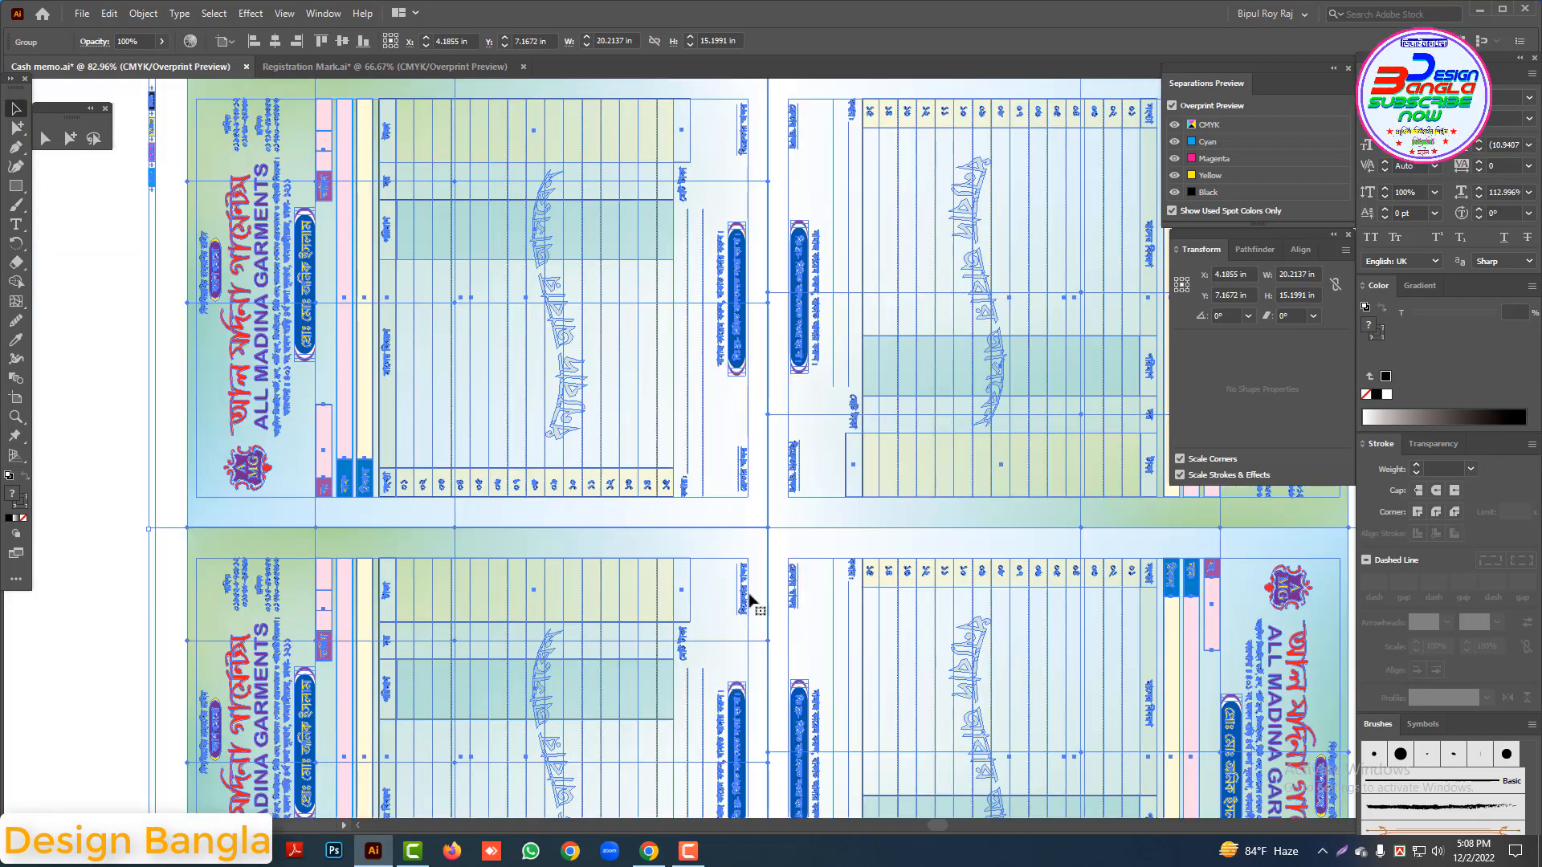
{"action": "left_click", "coordinate": [896, 481], "text": "ctrl+alt"}
{"action": "left_click", "coordinate": [898, 481], "text": "ctrl+alt"}
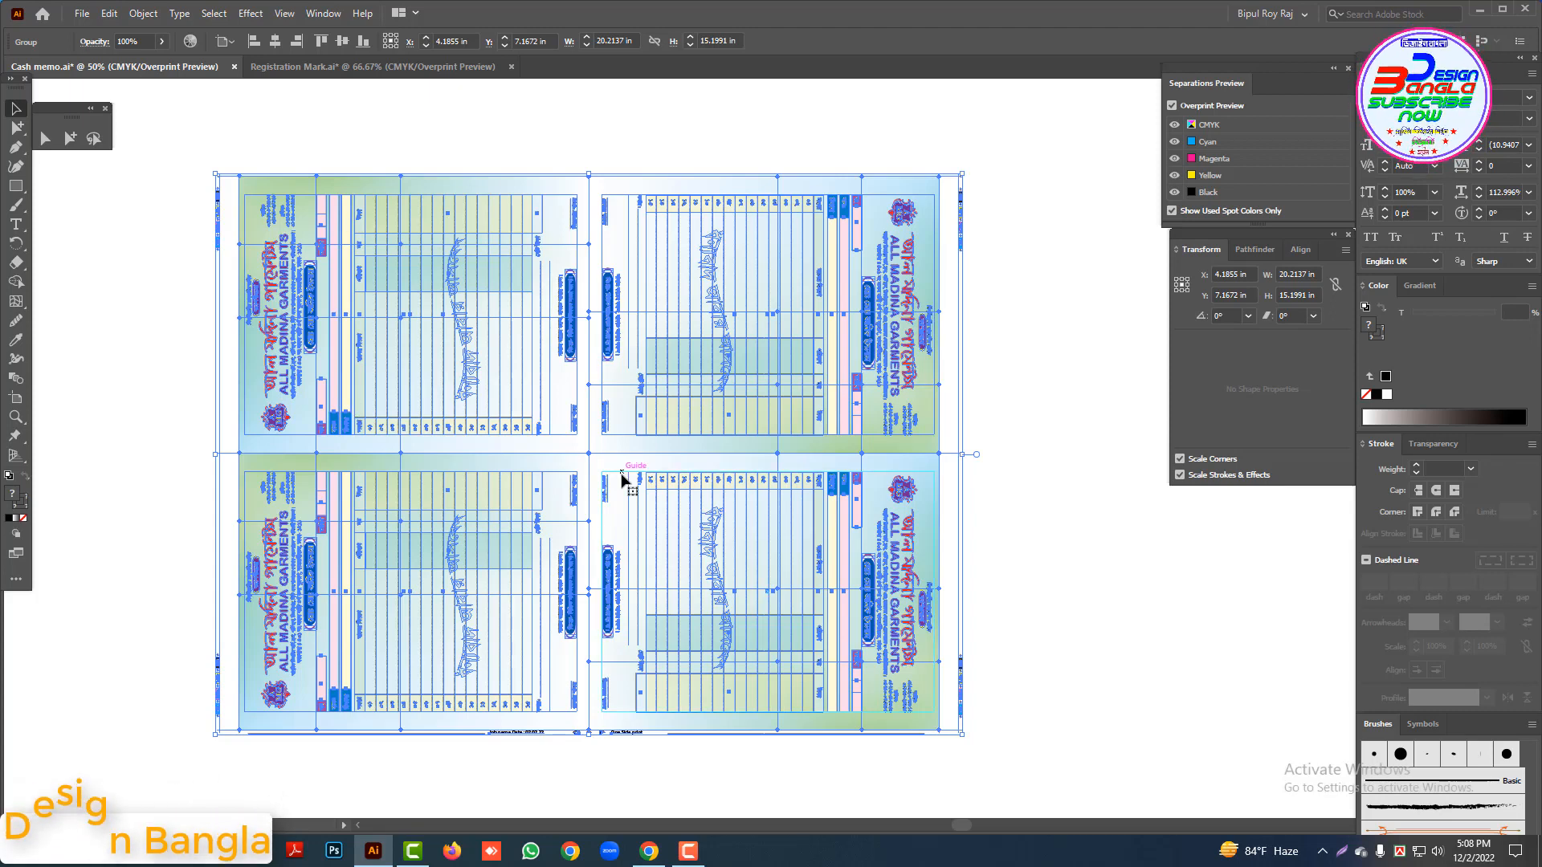
Step: Check the sheet's black separation by hiding and showing it, and select the grouped layout
{"action": "left_click", "coordinate": [994, 479]}
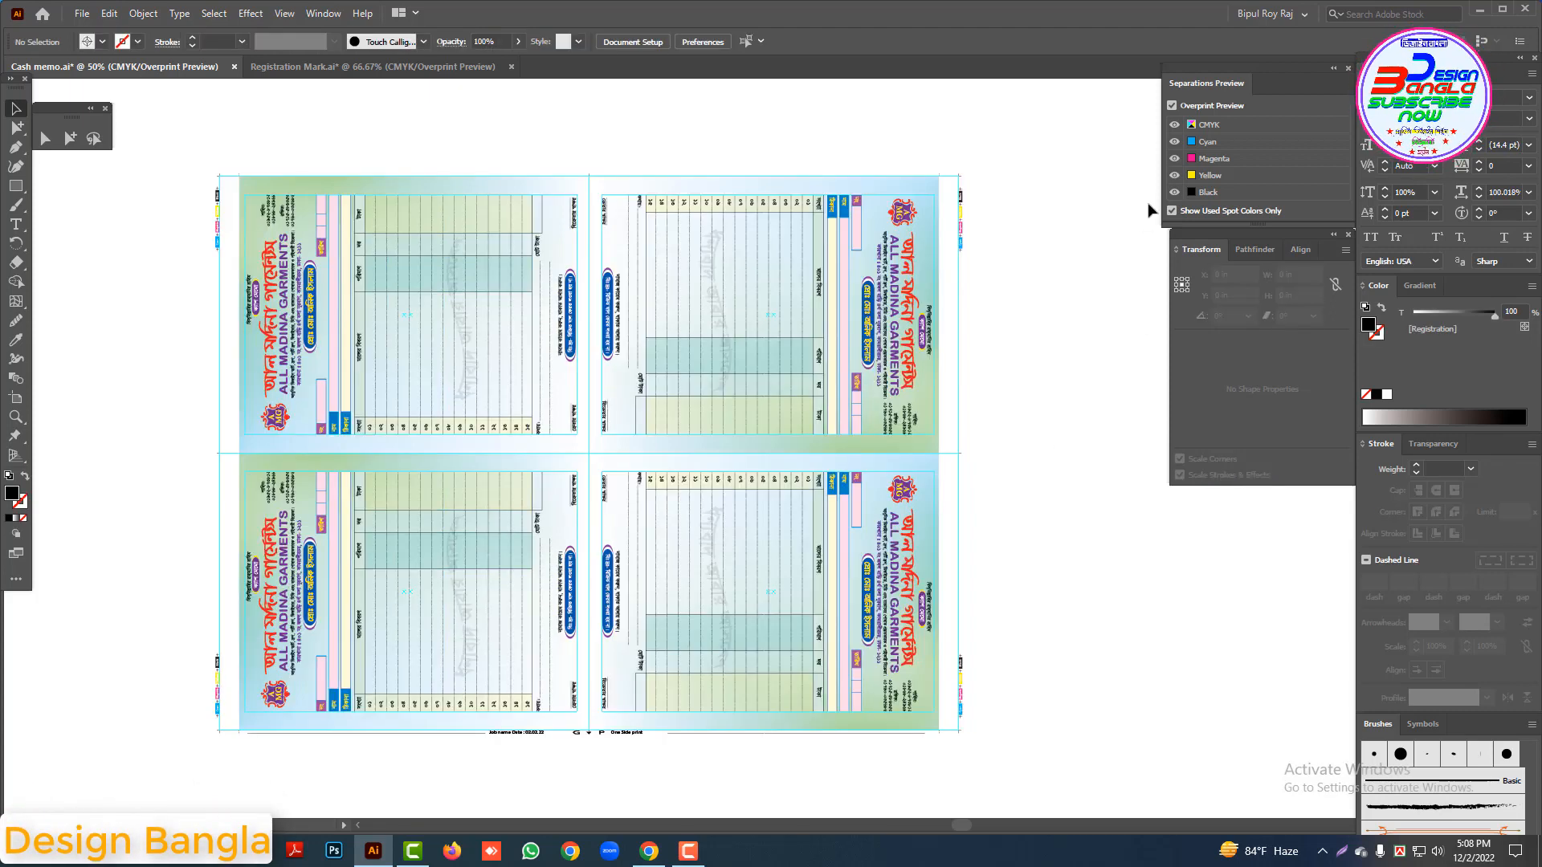
{"action": "left_click", "coordinate": [1174, 192]}
{"action": "left_click", "coordinate": [1174, 193]}
{"action": "left_click", "coordinate": [1172, 106]}
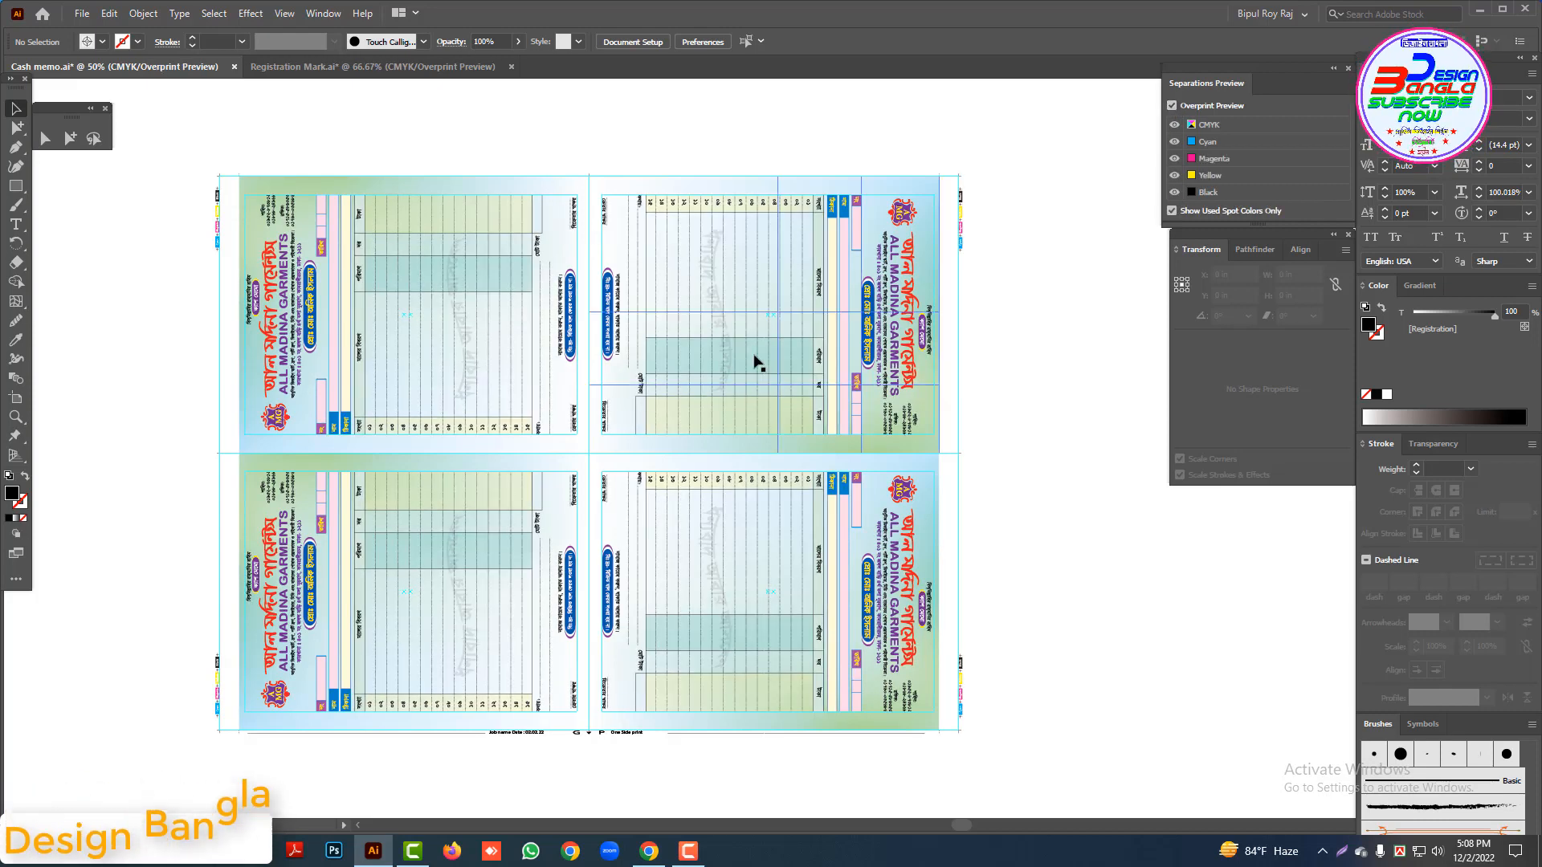
{"action": "left_click", "coordinate": [723, 354]}
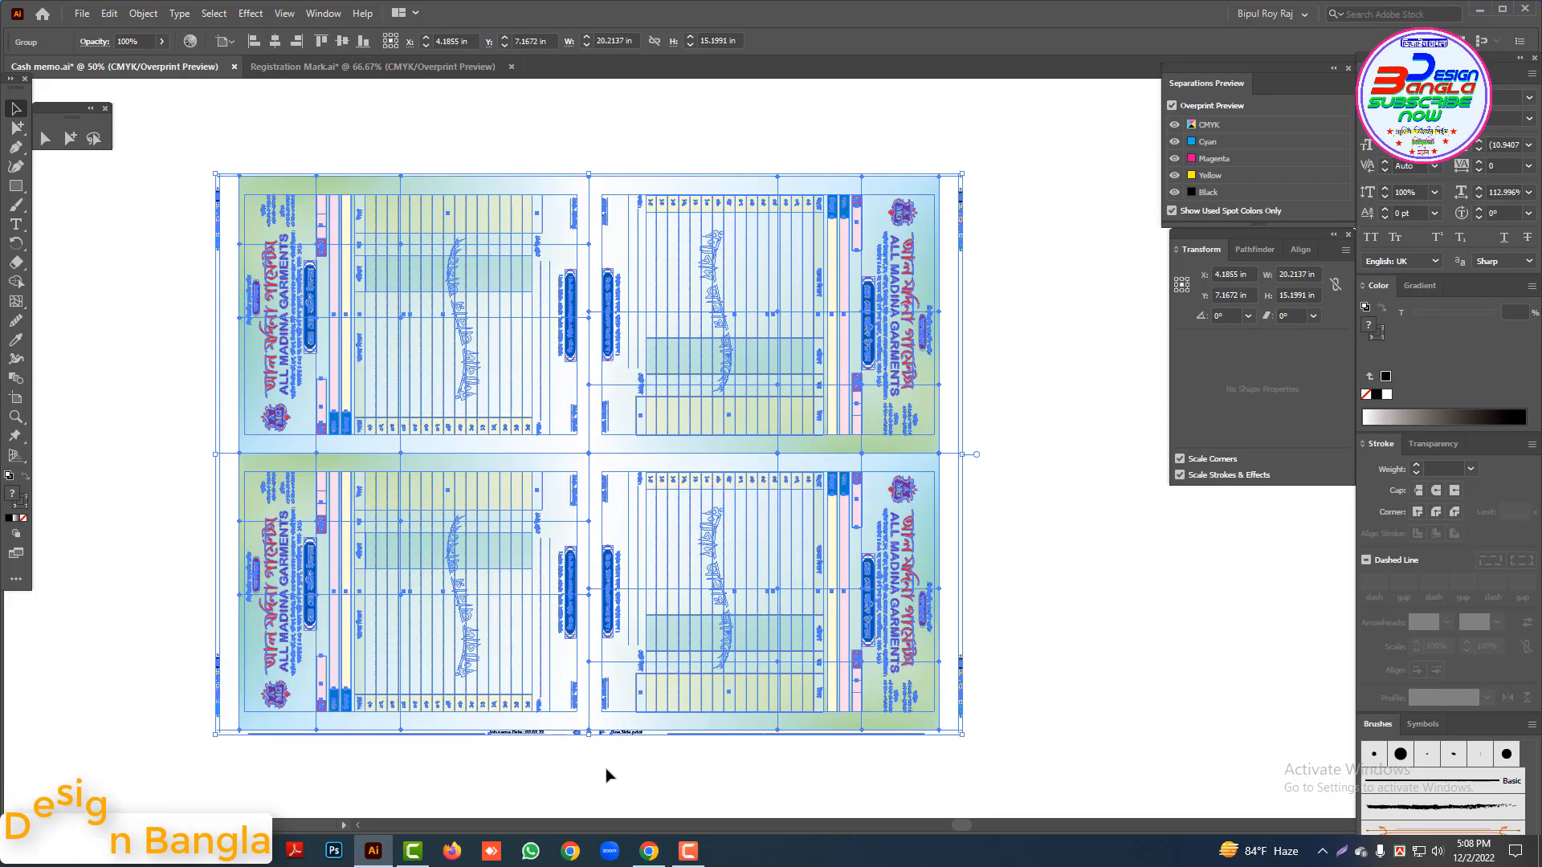